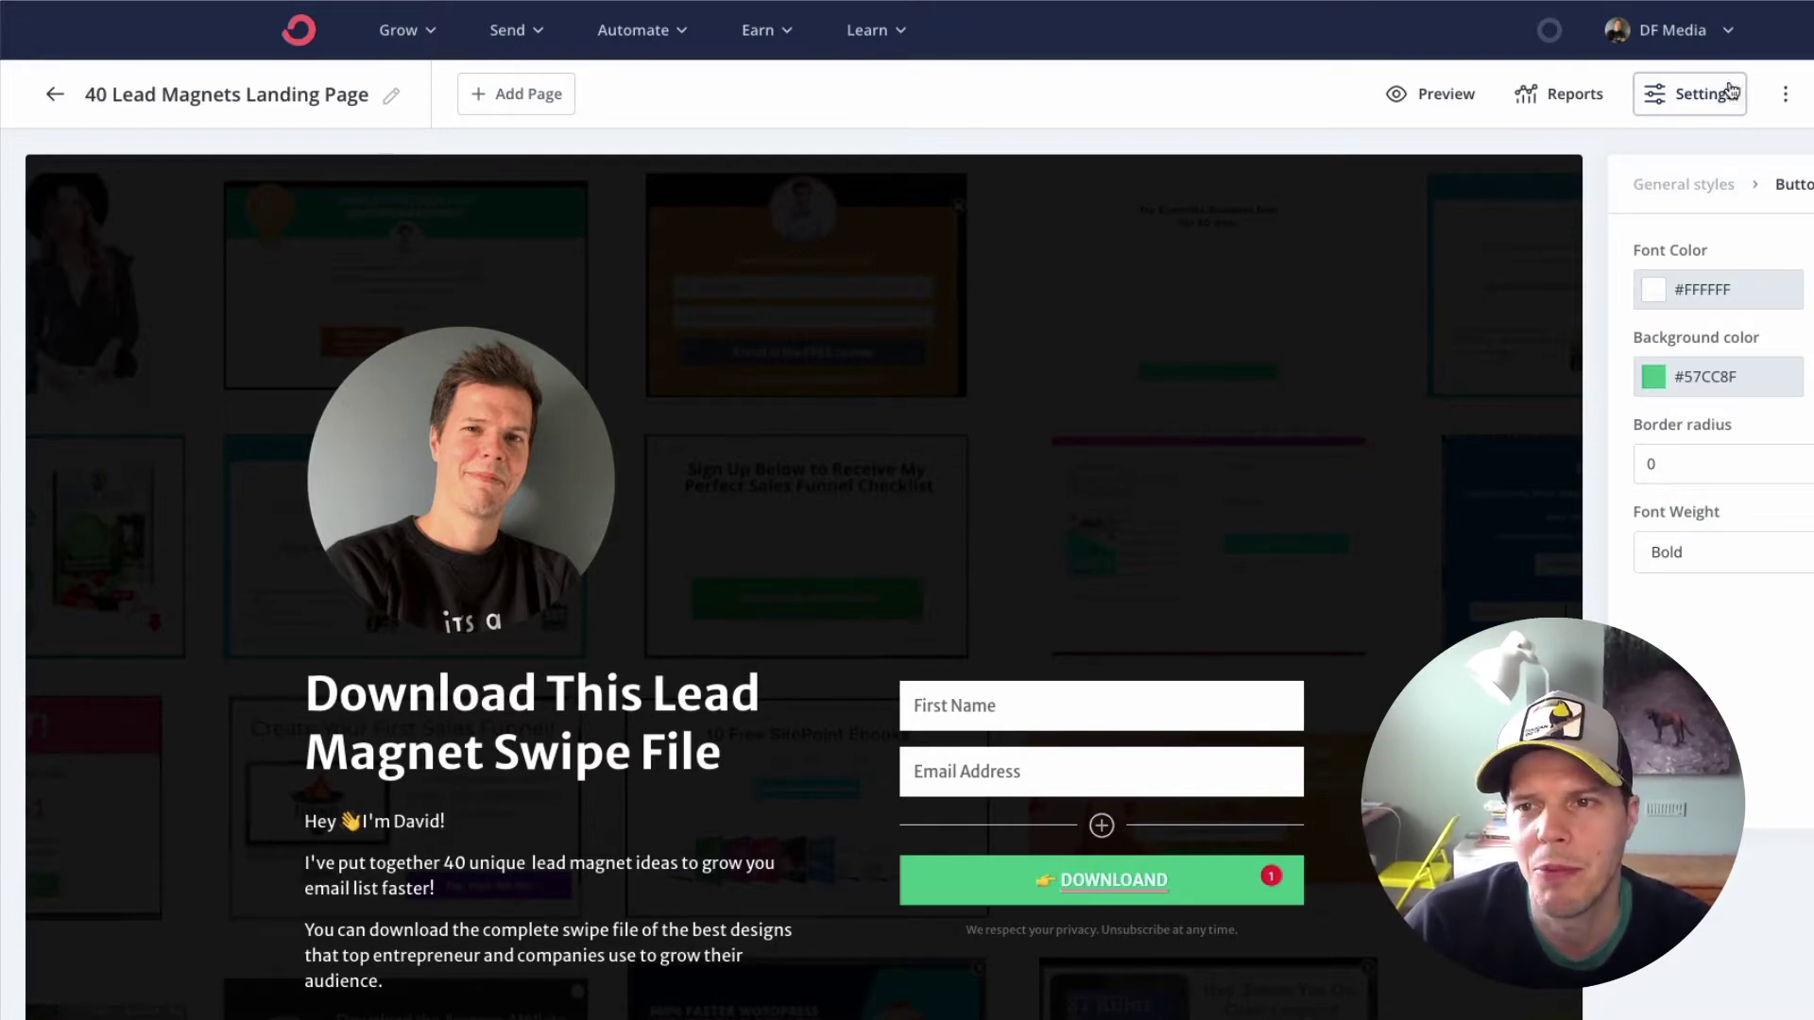
# Check the URL currently used to share the landing page.
pyautogui.click(1693, 96)
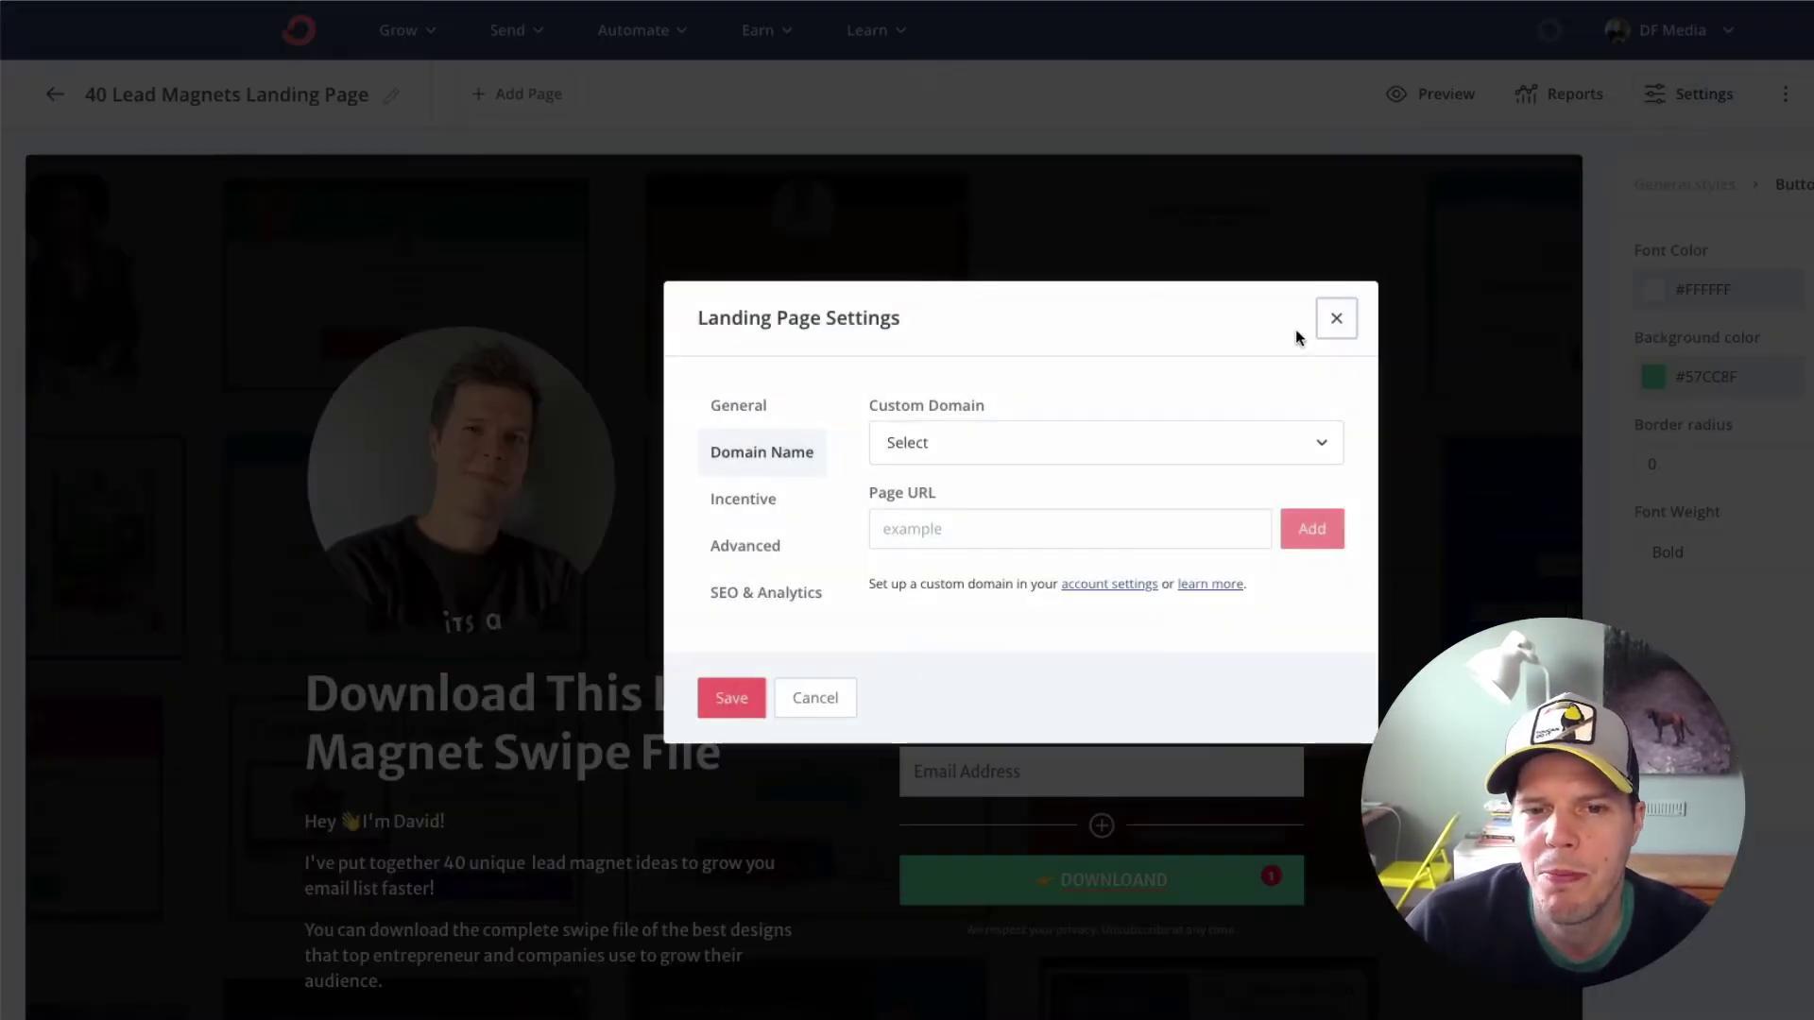
pyautogui.click(1336, 318)
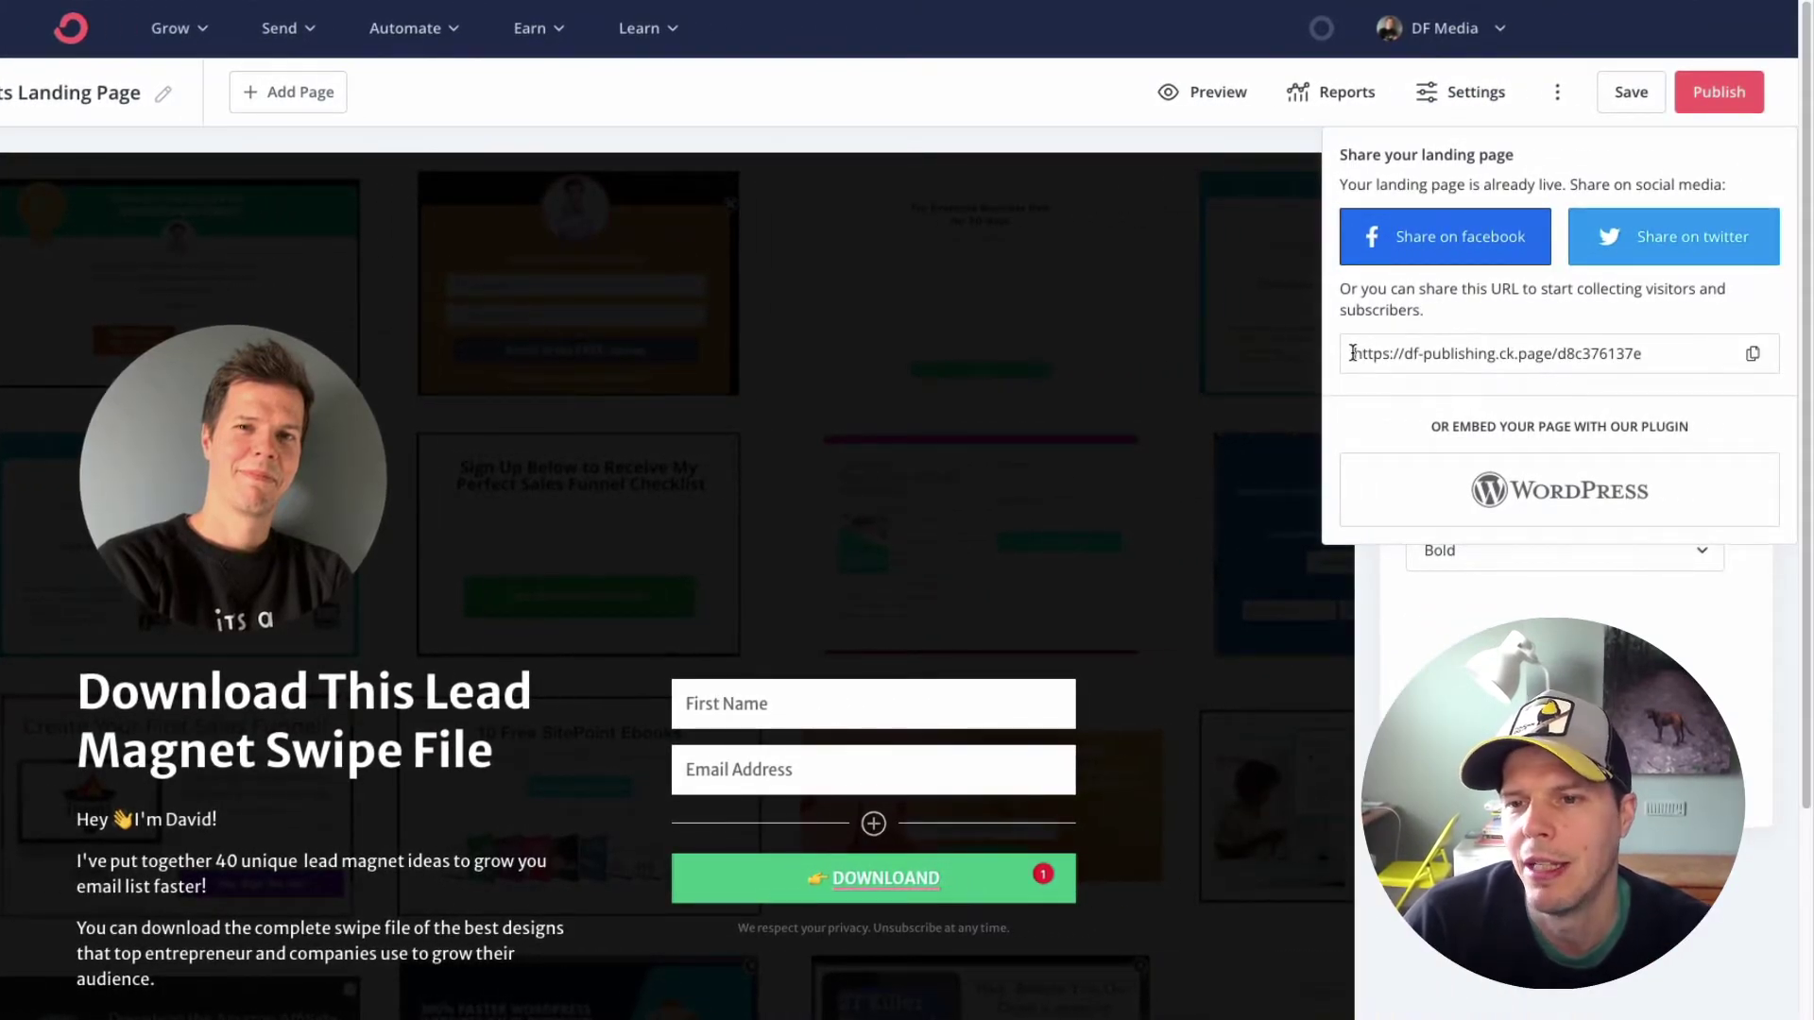
pyautogui.moveTo(1353, 353); pyautogui.dragTo(1691, 353)
pyautogui.click(1455, 359)
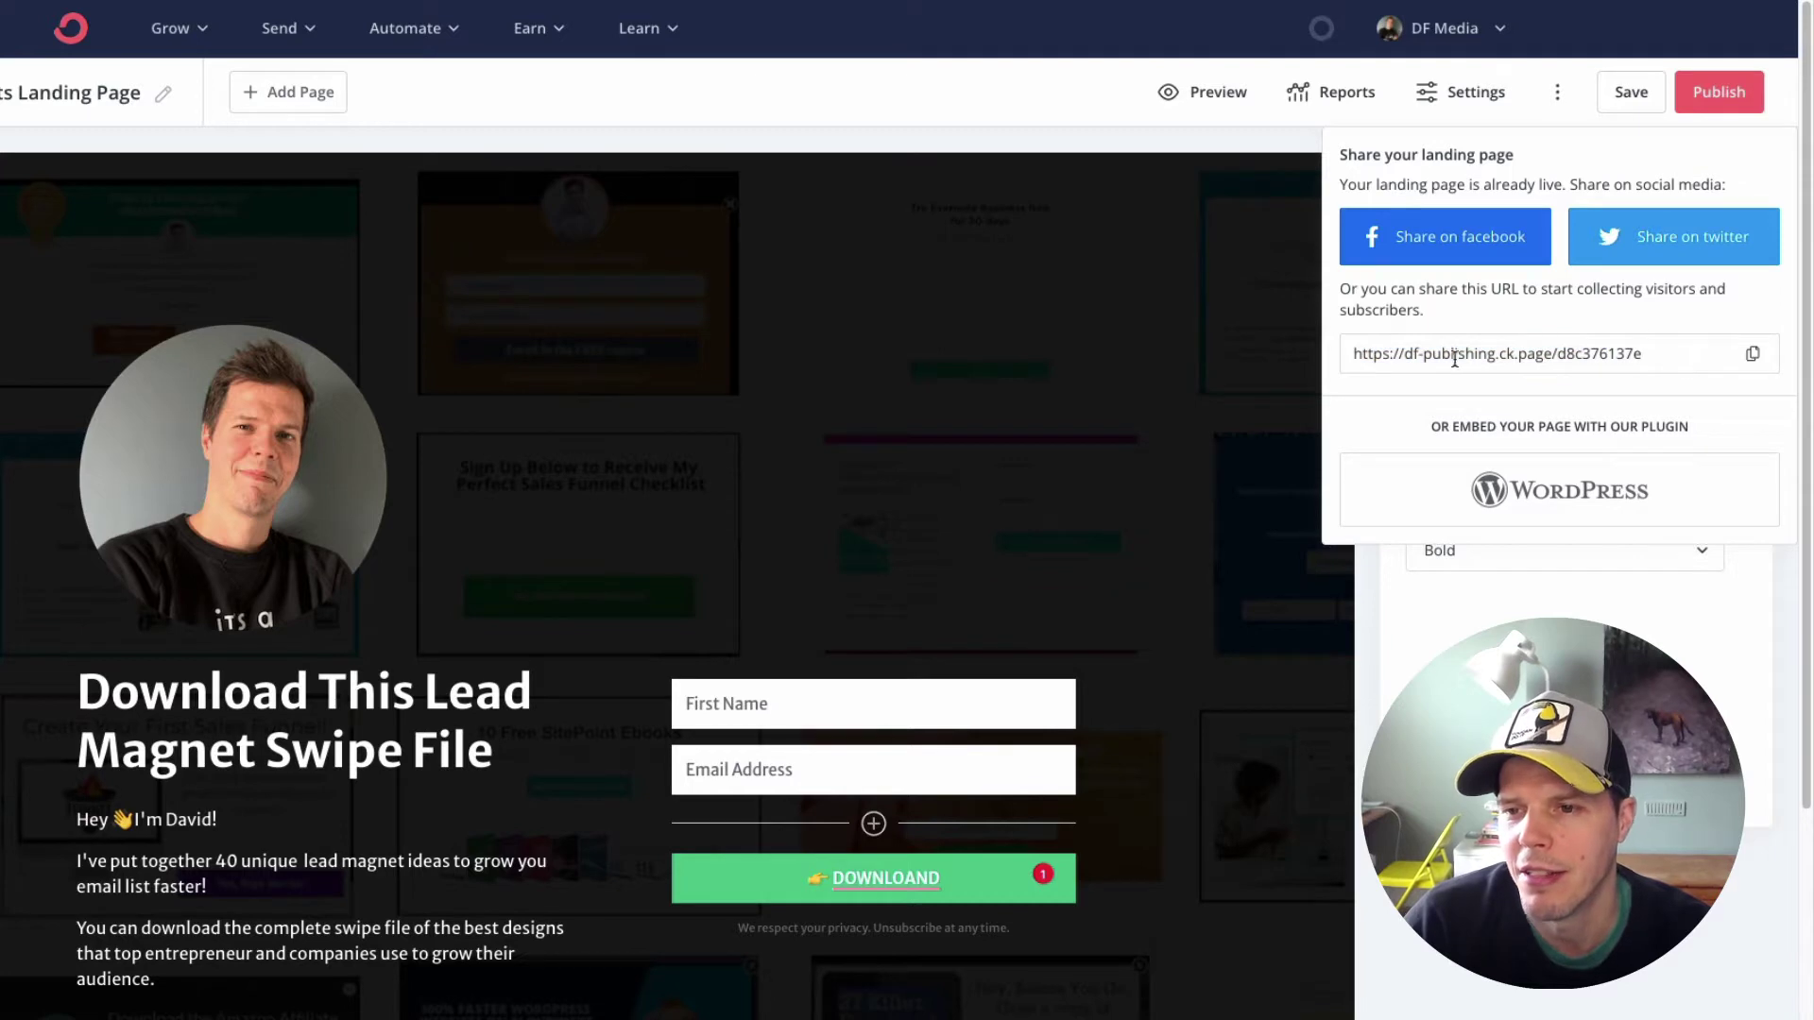
pyautogui.moveTo(1405, 354); pyautogui.dragTo(1498, 353)
# Try choosing df-publishing.ck.page as the custom domain in the landing page's domain name settings.
pyautogui.click(1476, 93)
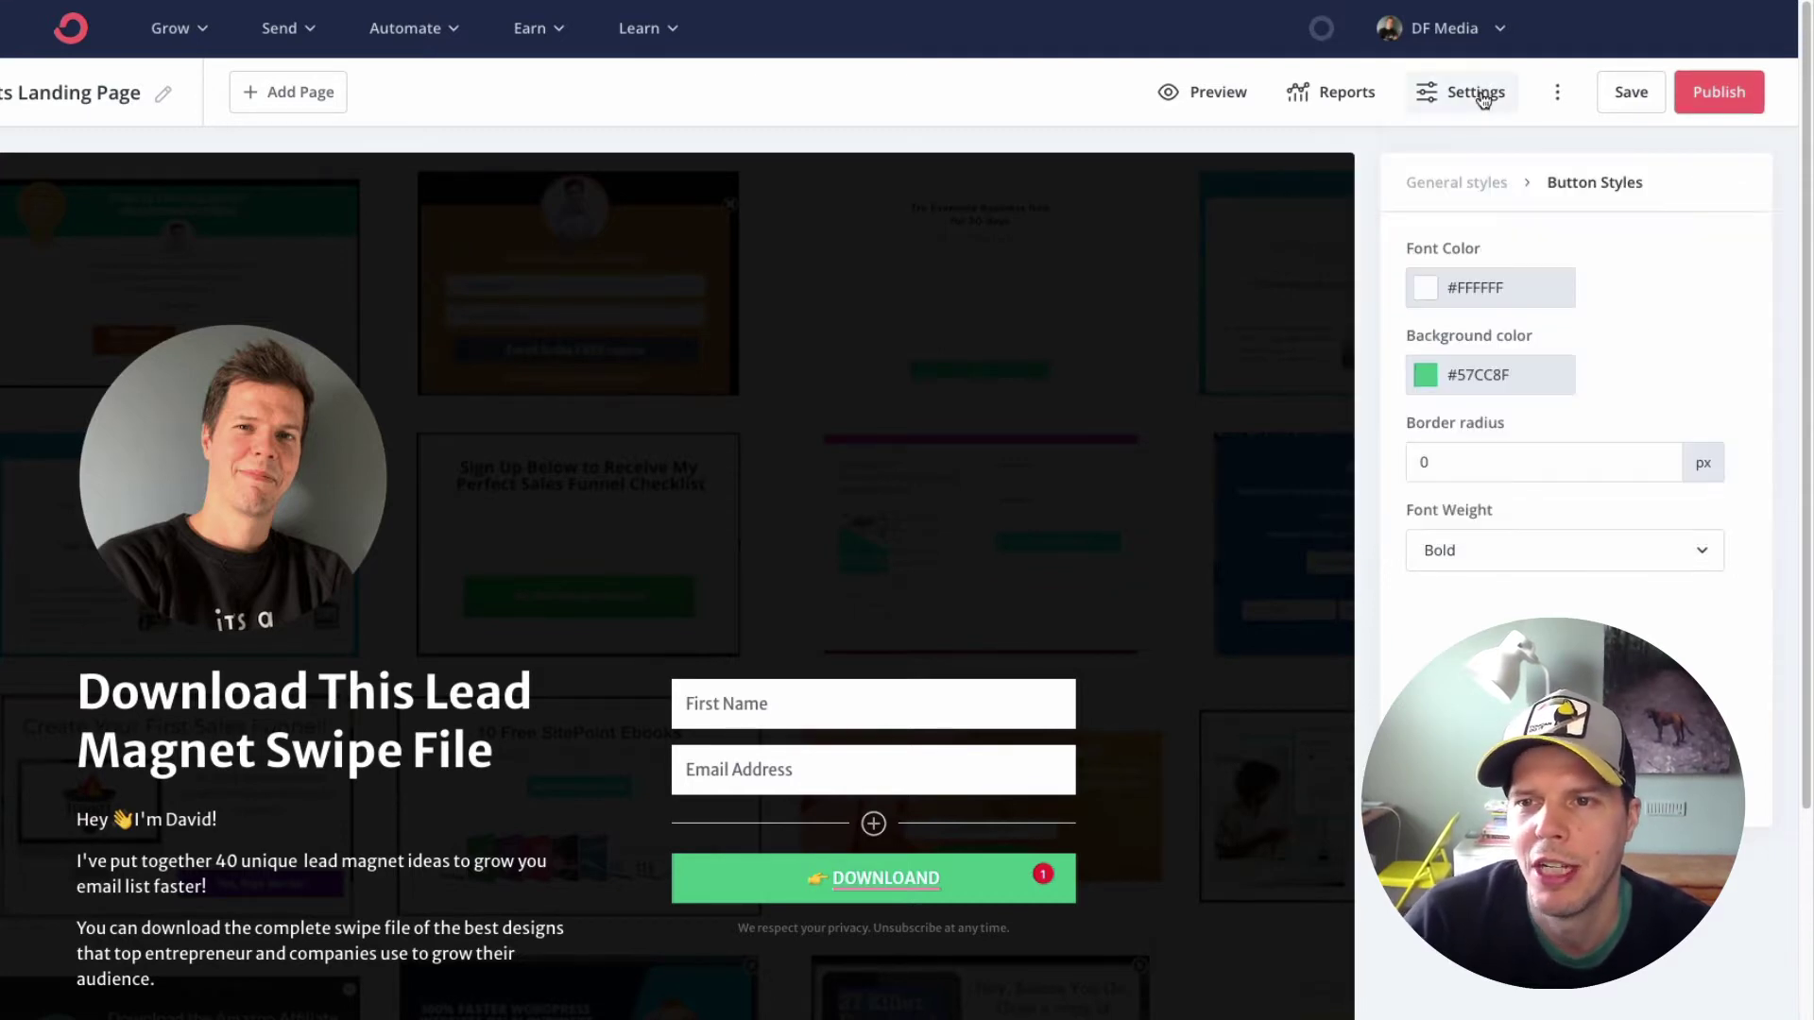
pyautogui.click(1475, 93)
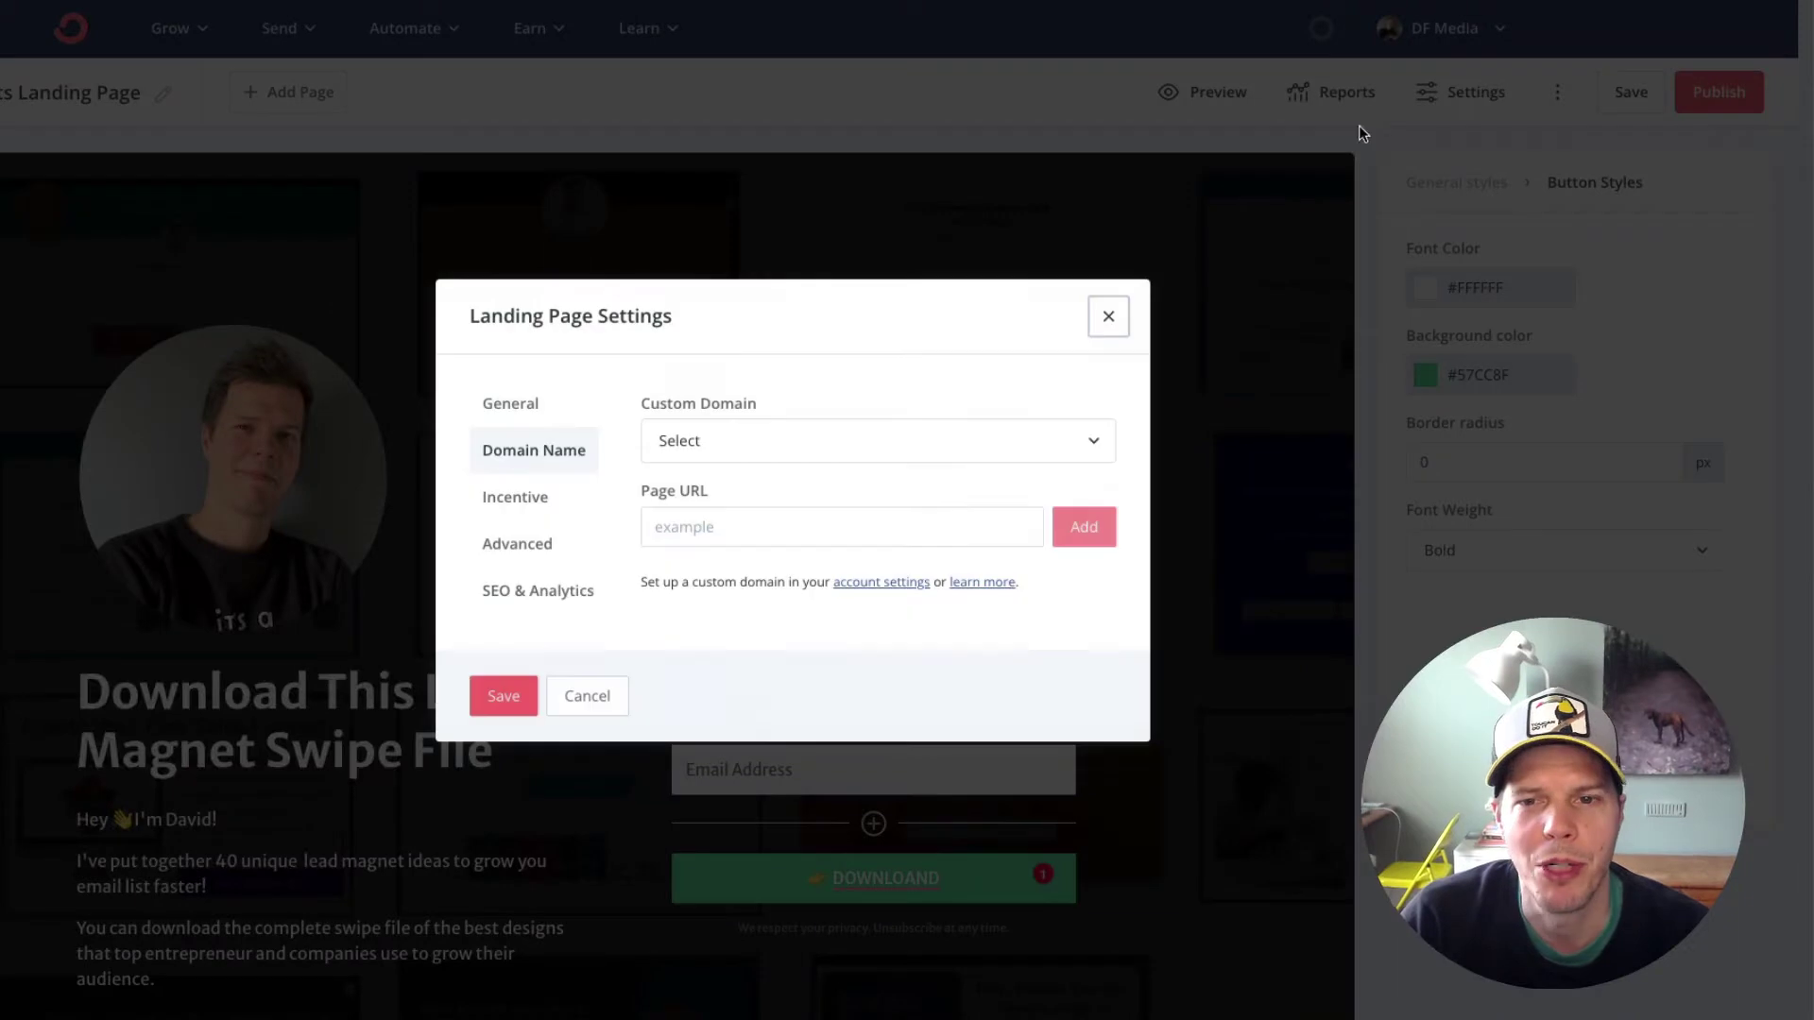
pyautogui.click(713, 444)
pyautogui.click(722, 497)
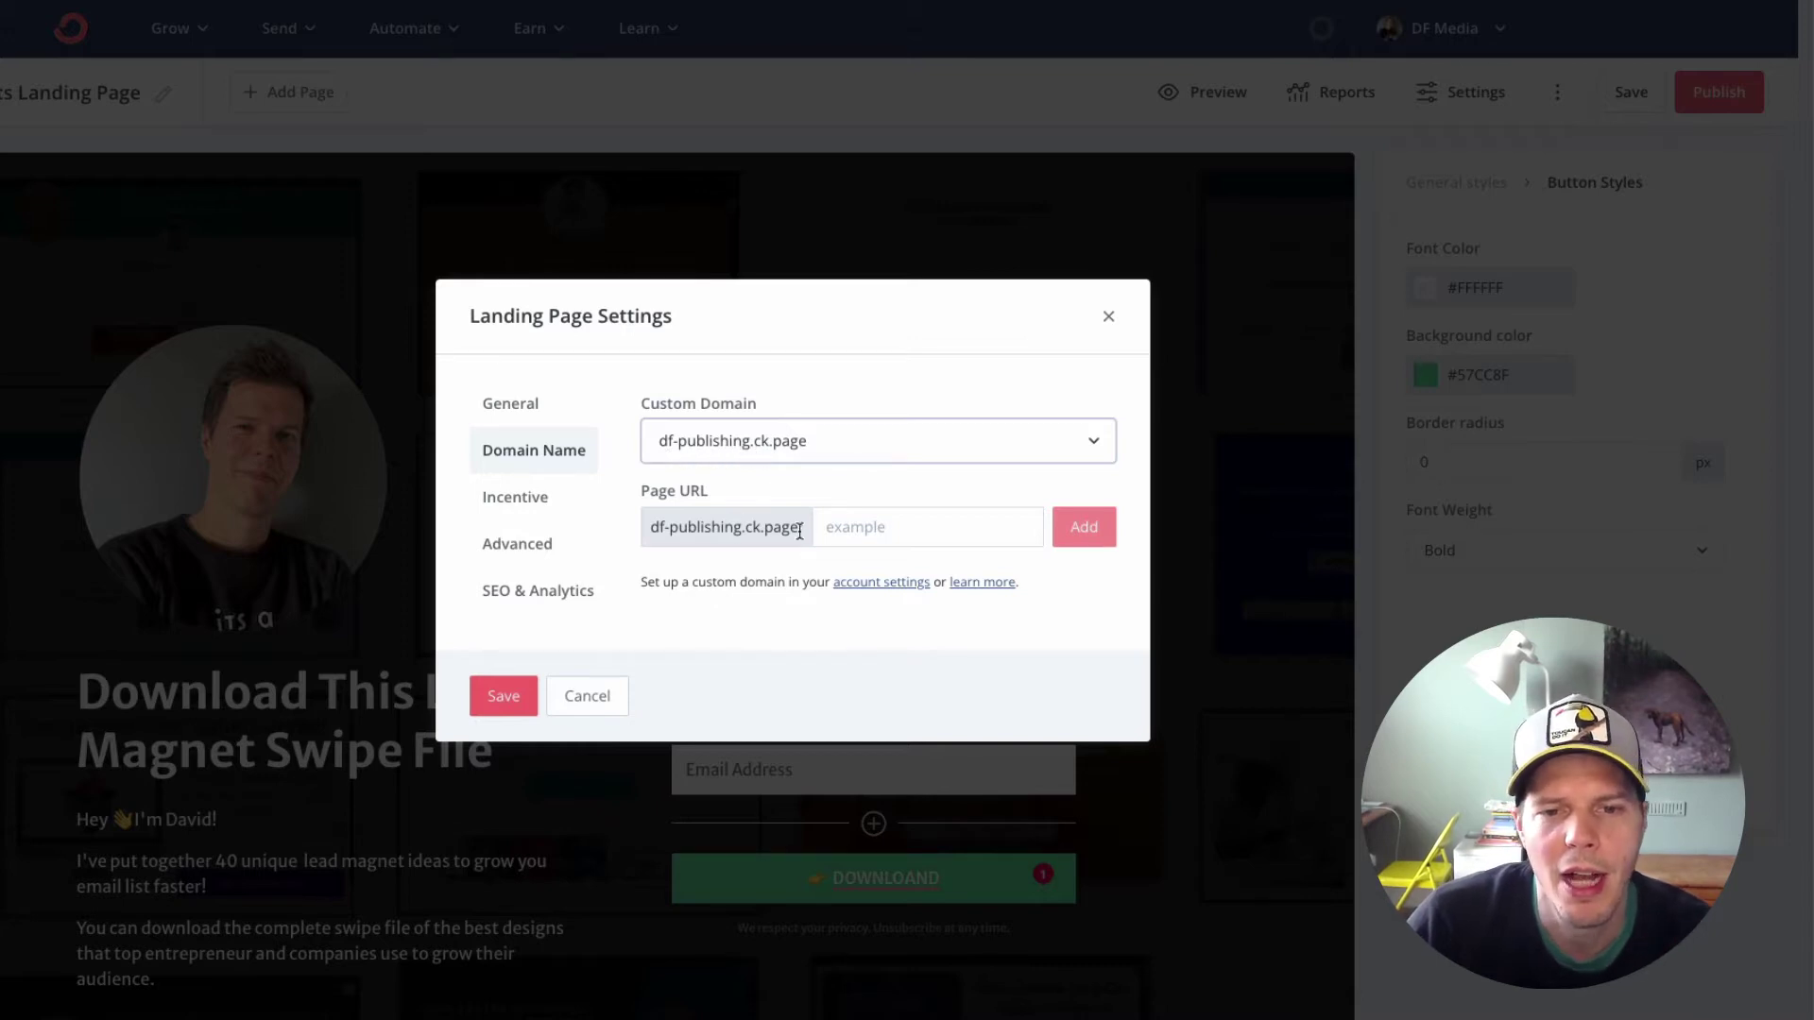
pyautogui.click(859, 527)
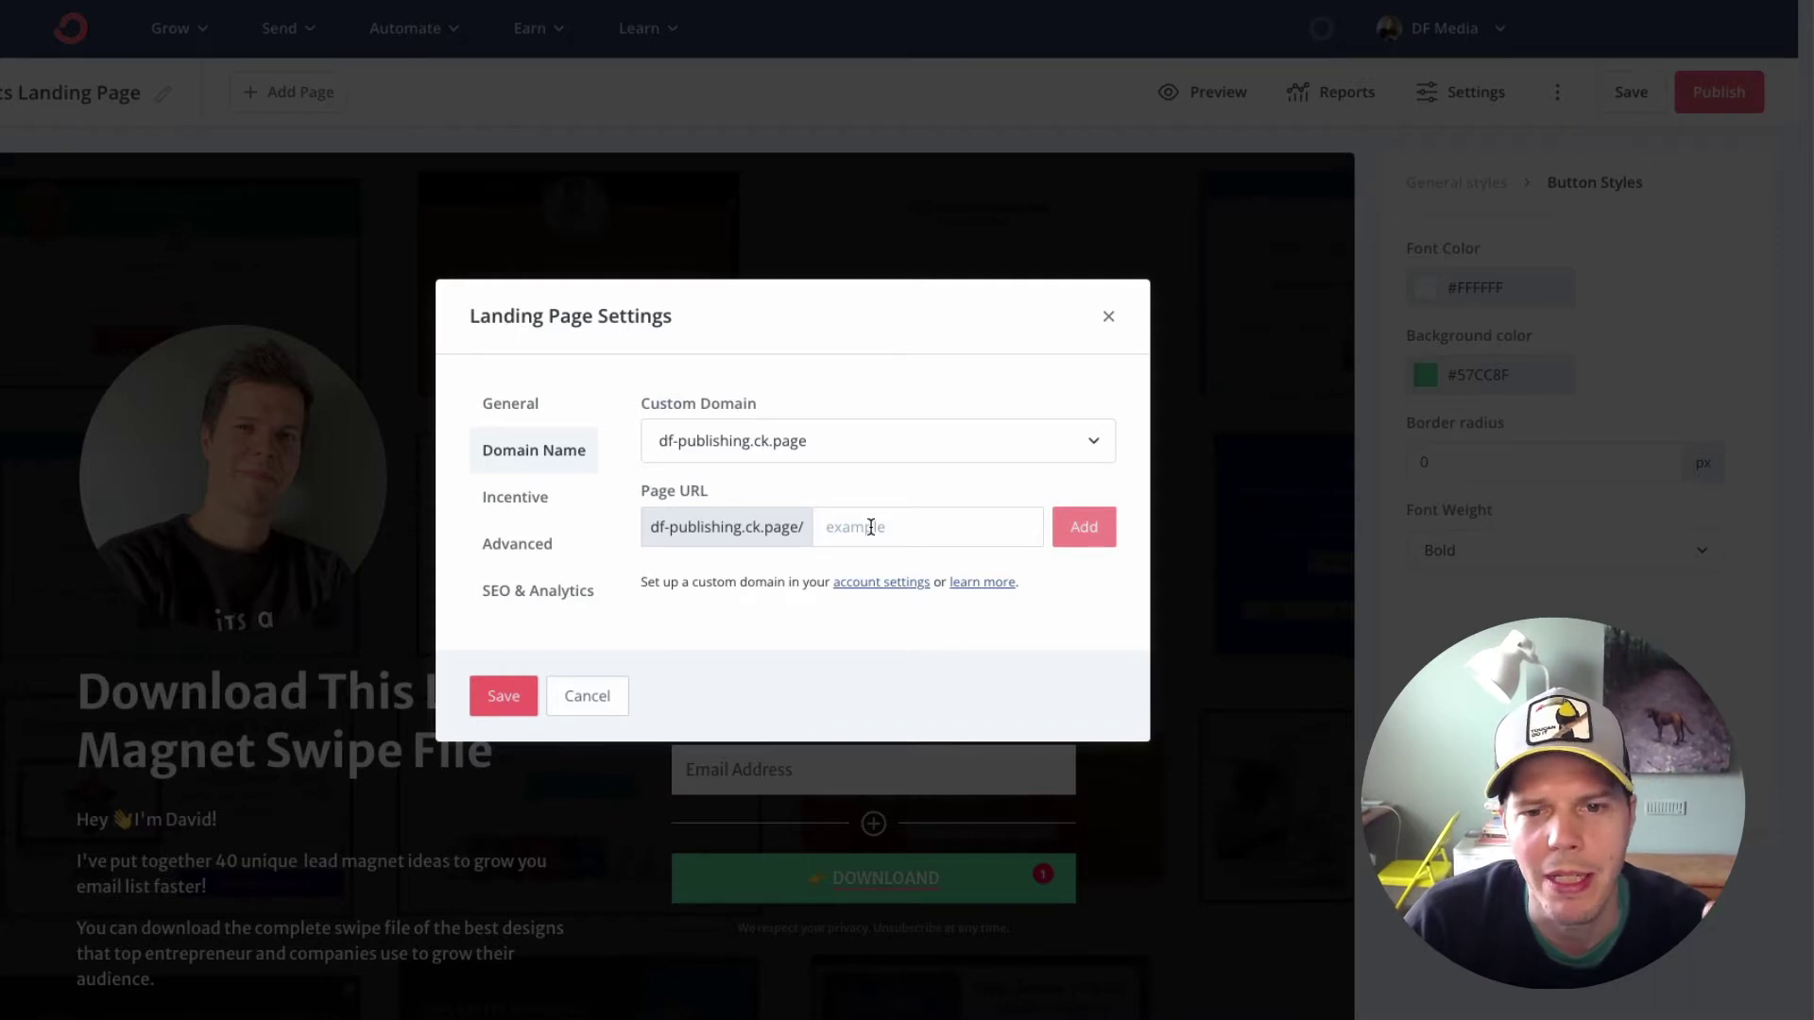
# Open the account's domain settings and change the ConvertKit subdomain to the account owner's full name.
pyautogui.click(886, 586)
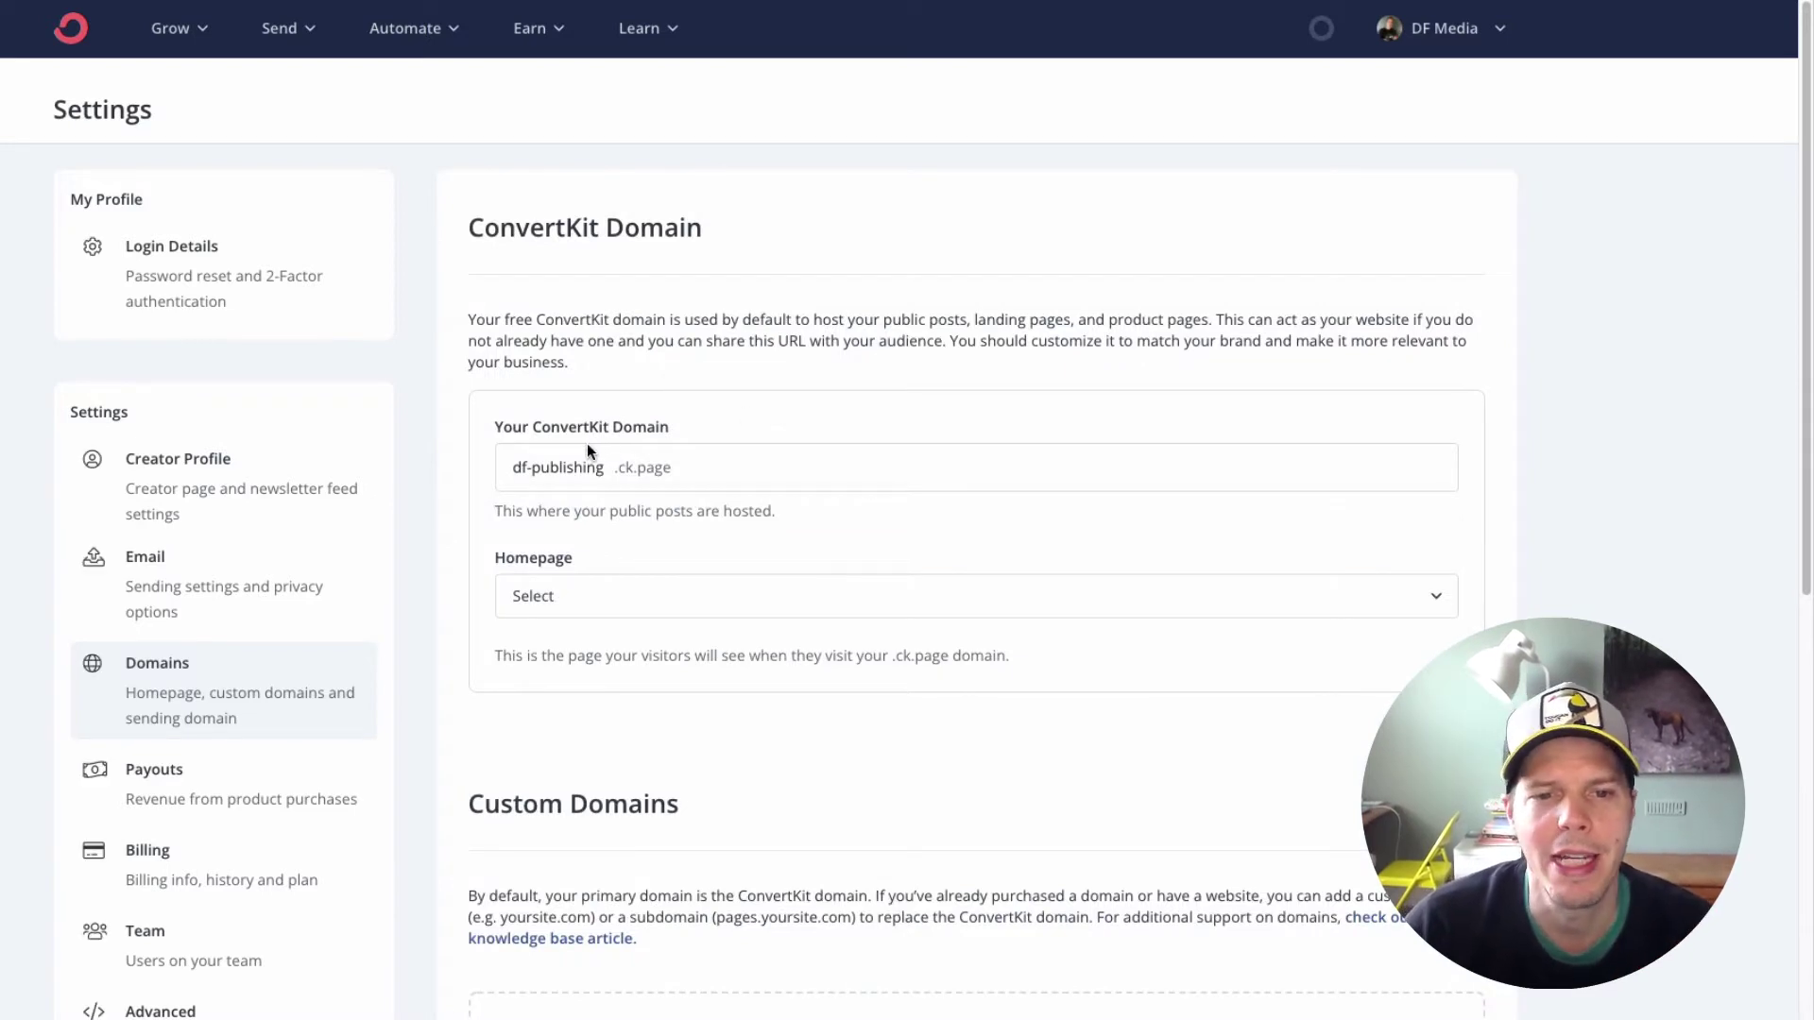
pyautogui.tripleClick(537, 467)
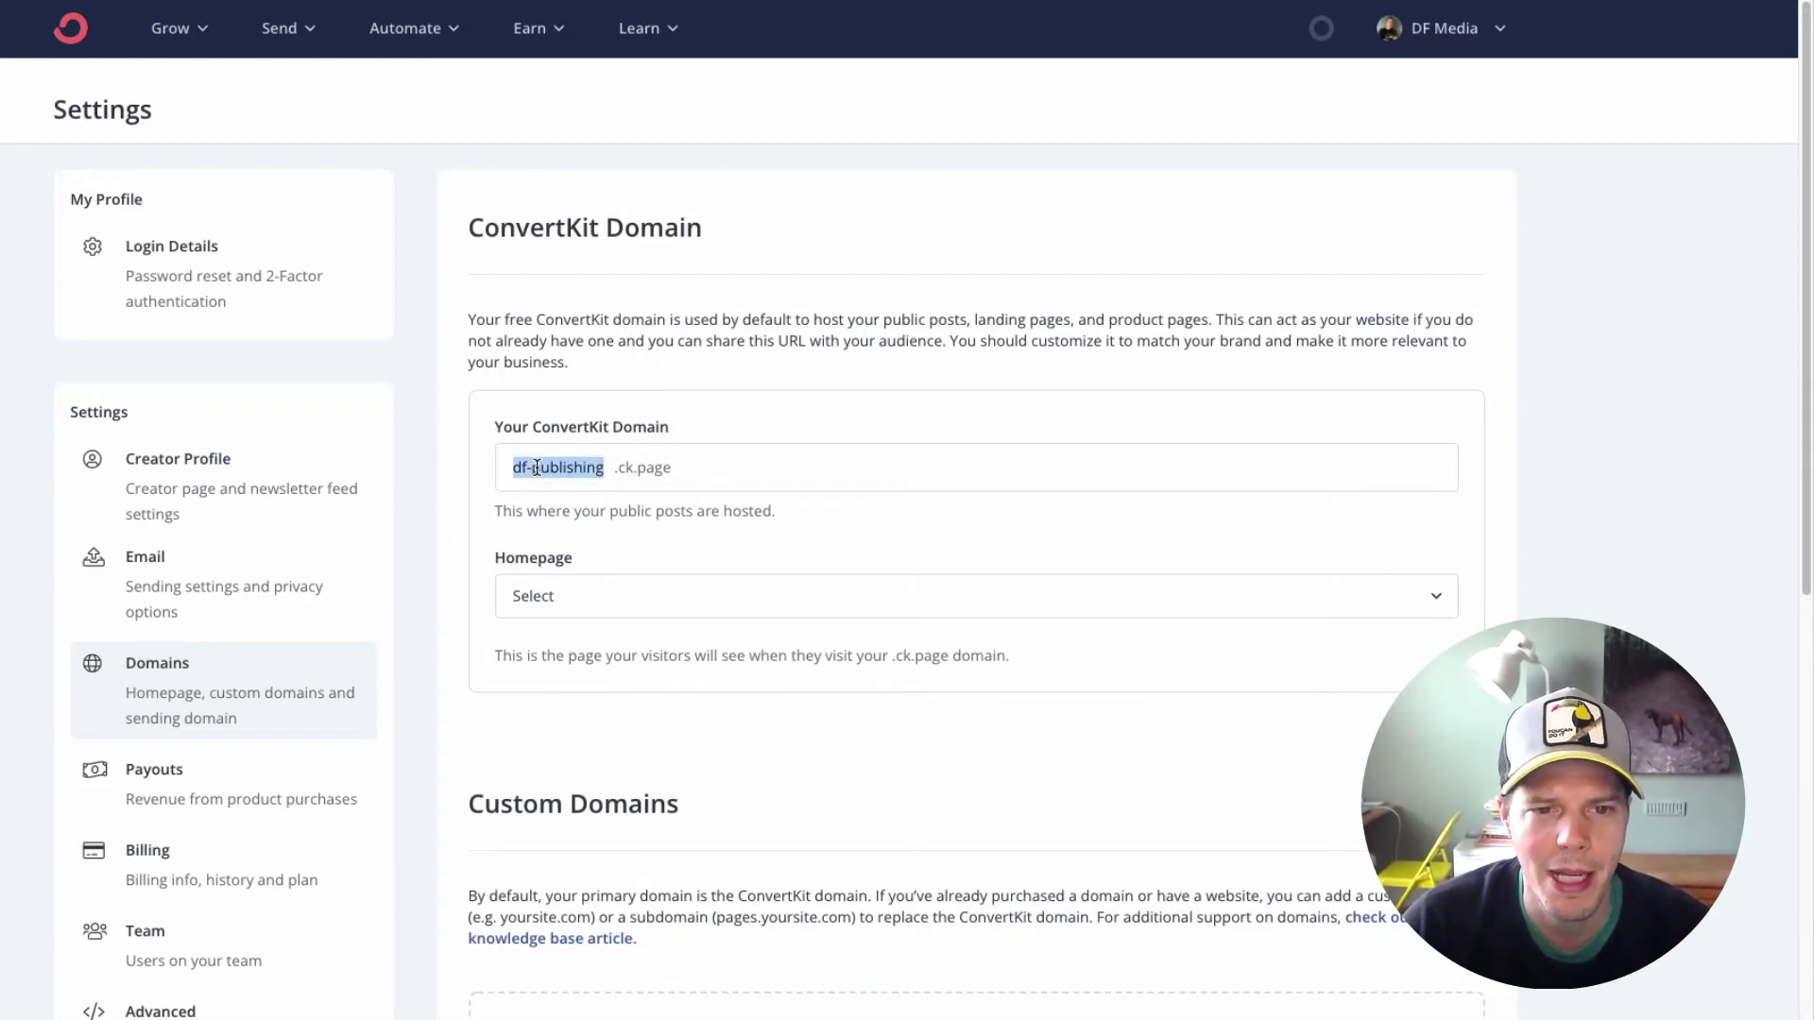
pyautogui.write('davidf')
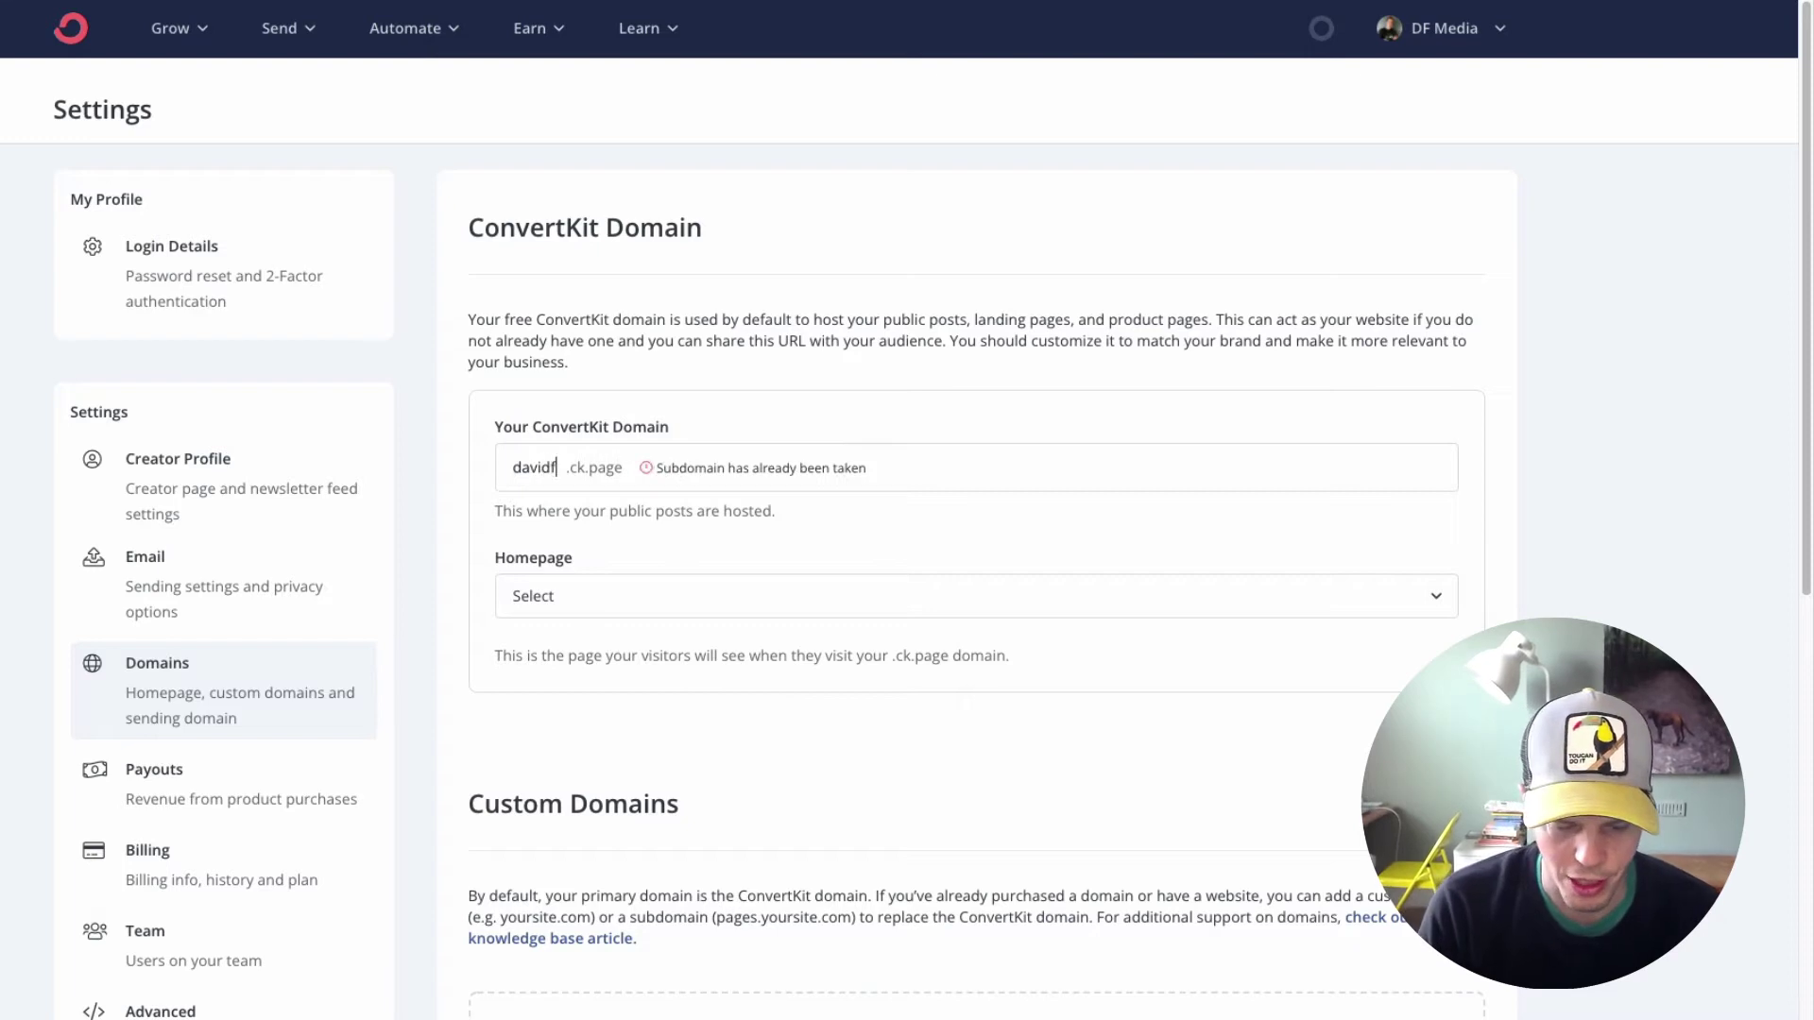
pyautogui.write('rosdick')
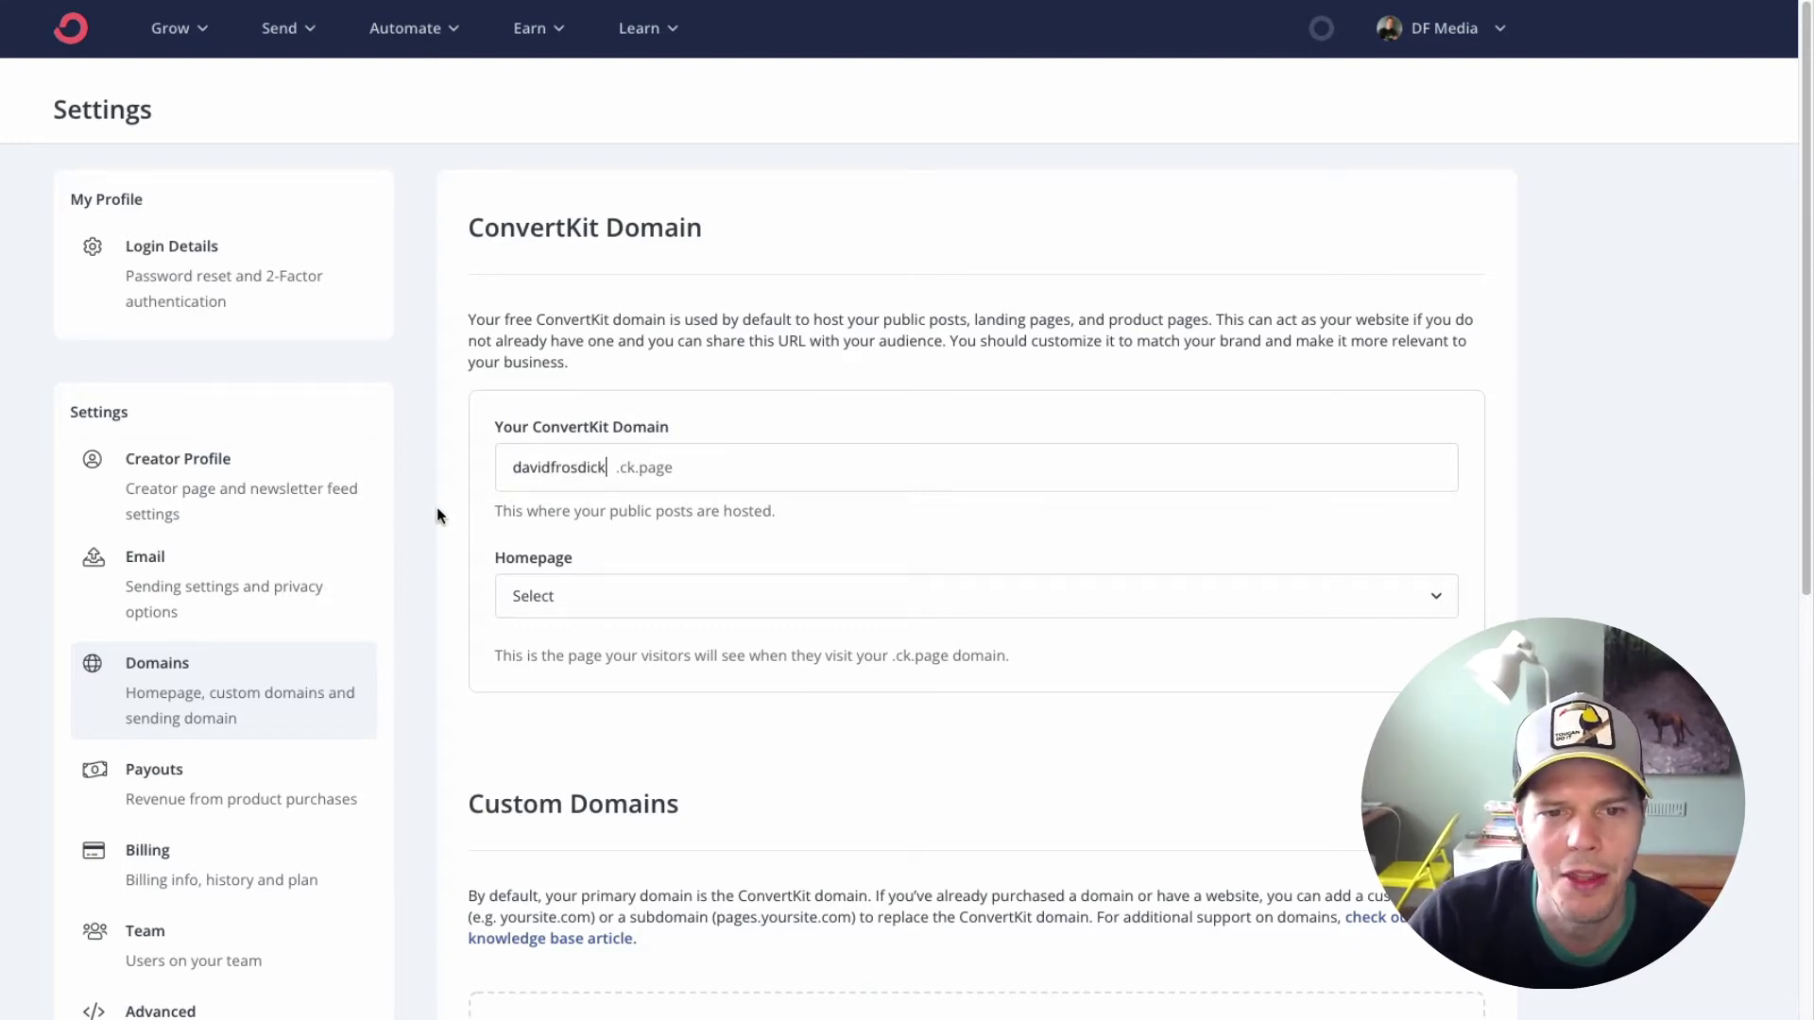
pyautogui.scroll(-8, 451, 503)
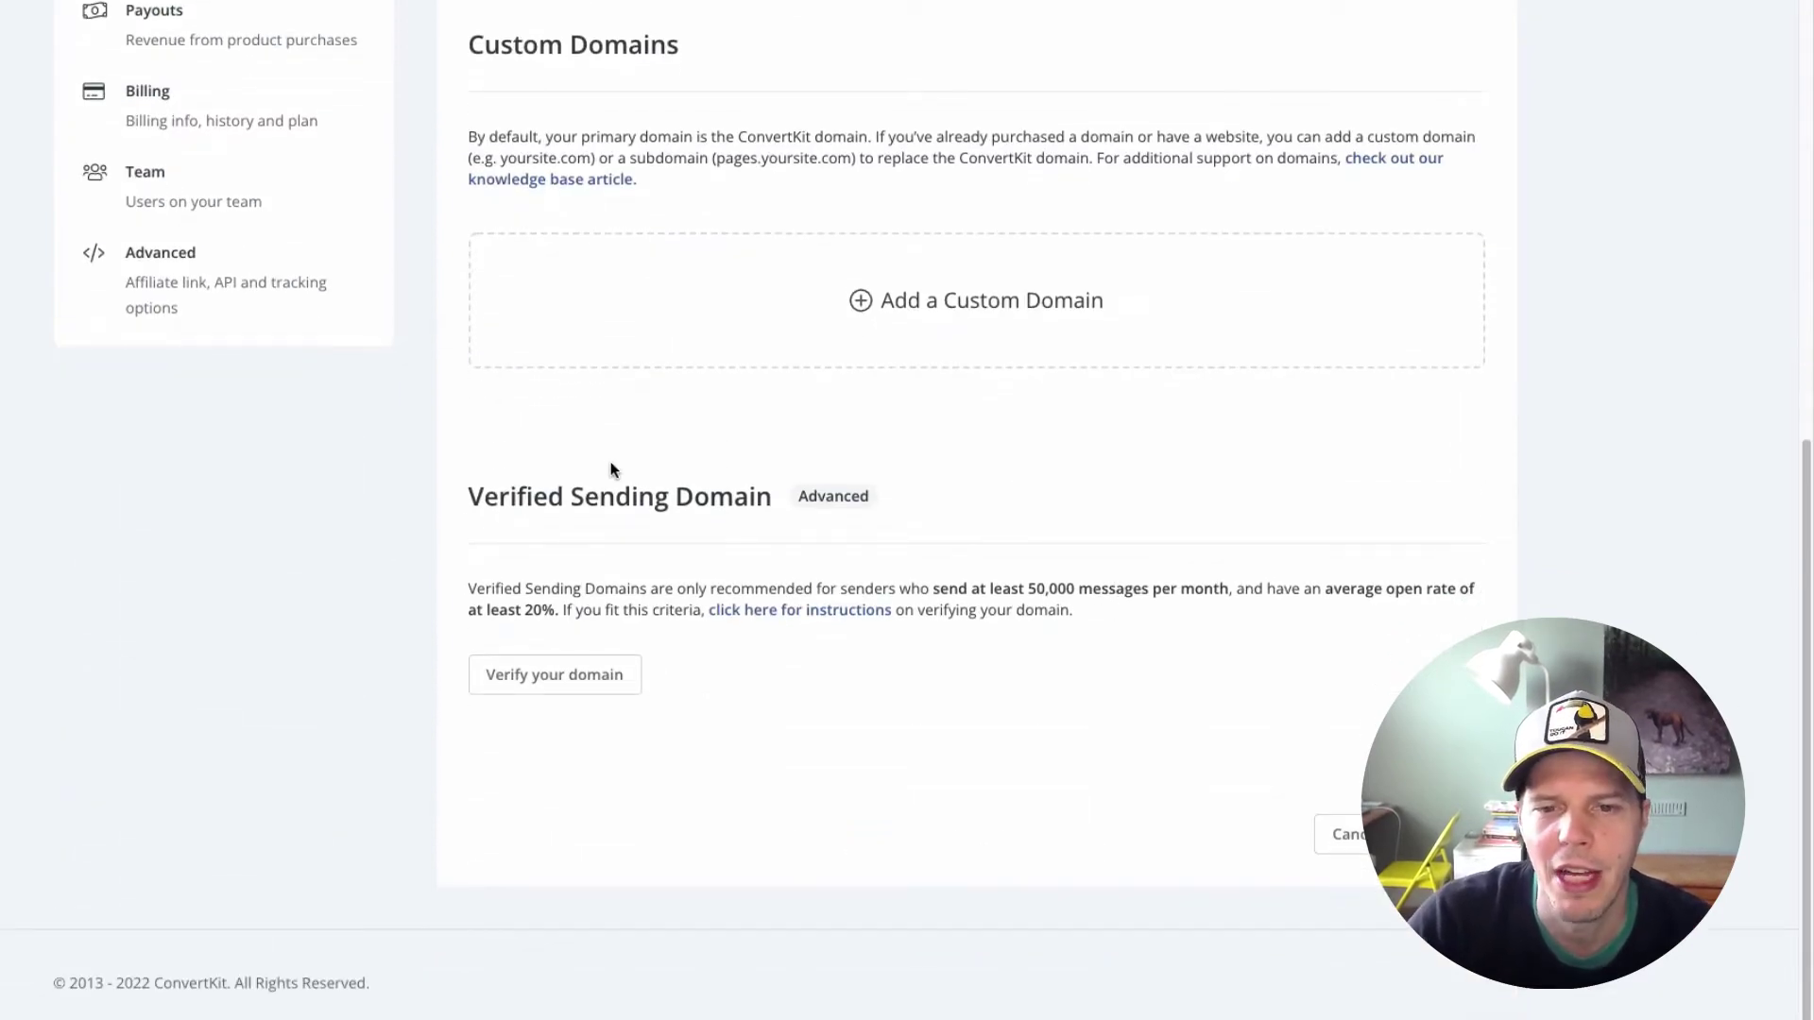
pyautogui.scroll(10, 449, 551)
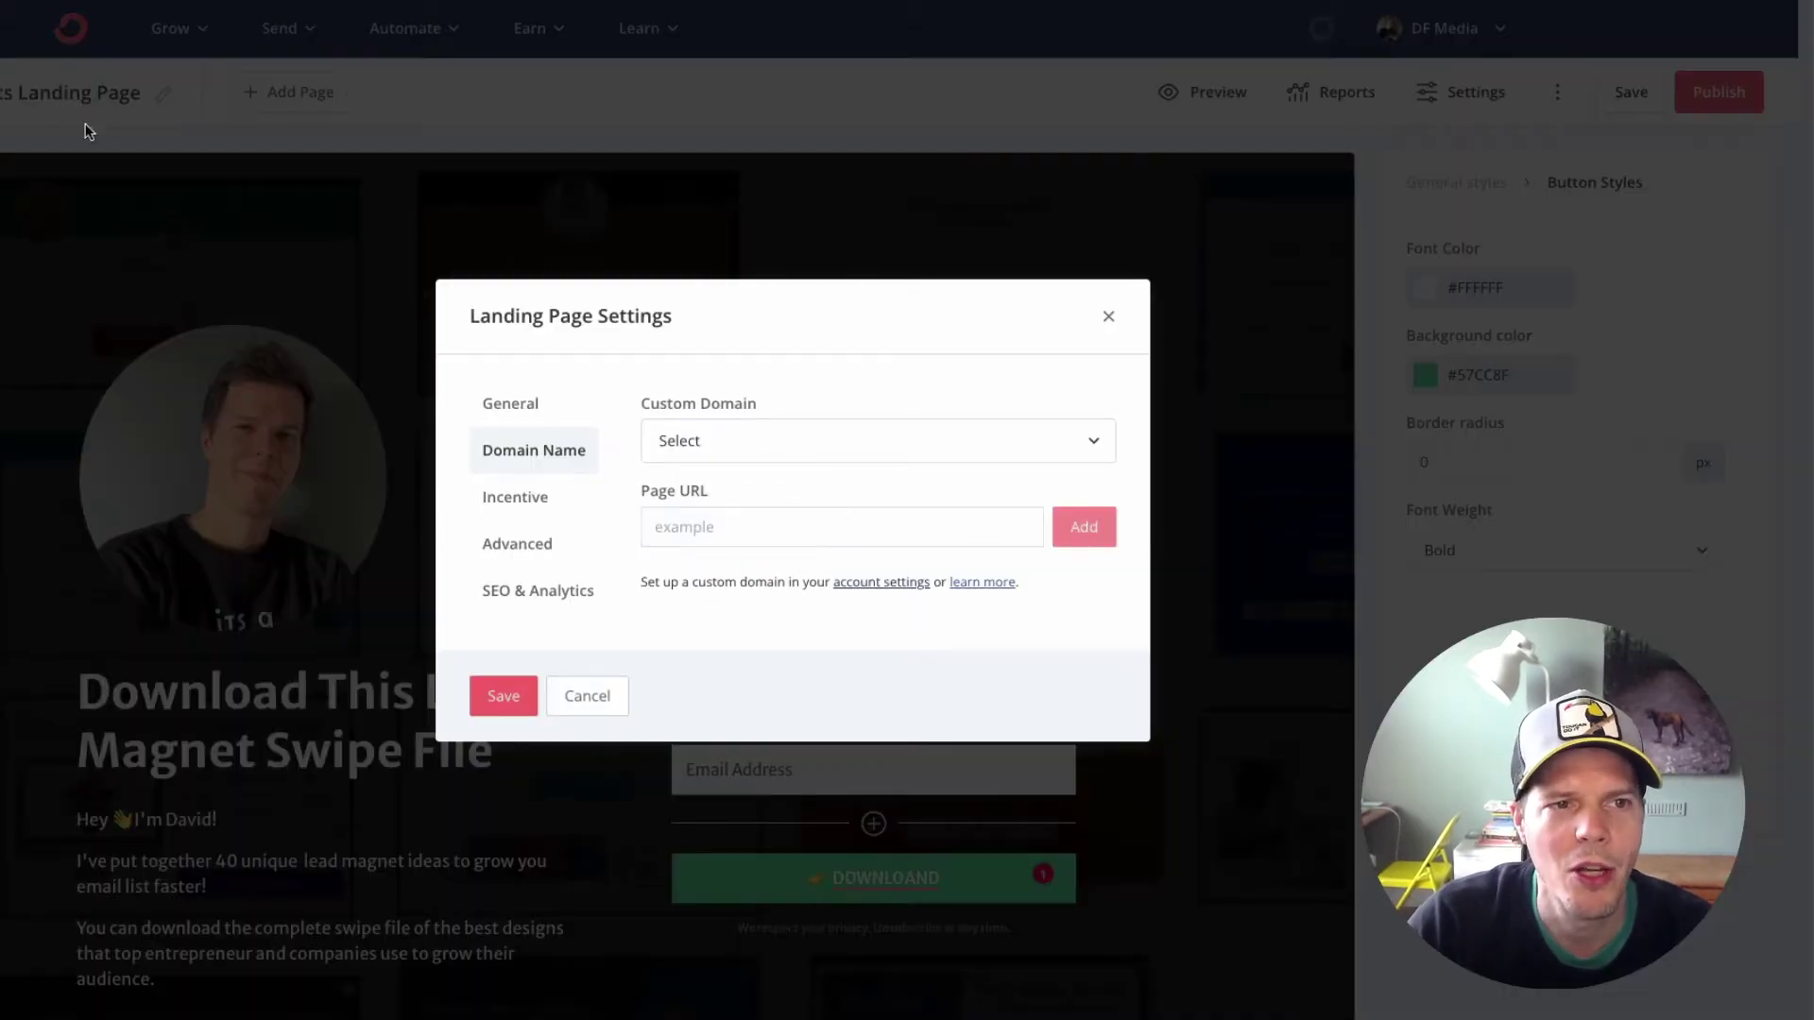
# Close the landing page settings, then review the ConvertKit domain and its available homepage choices in the account settings.
pyautogui.click(587, 696)
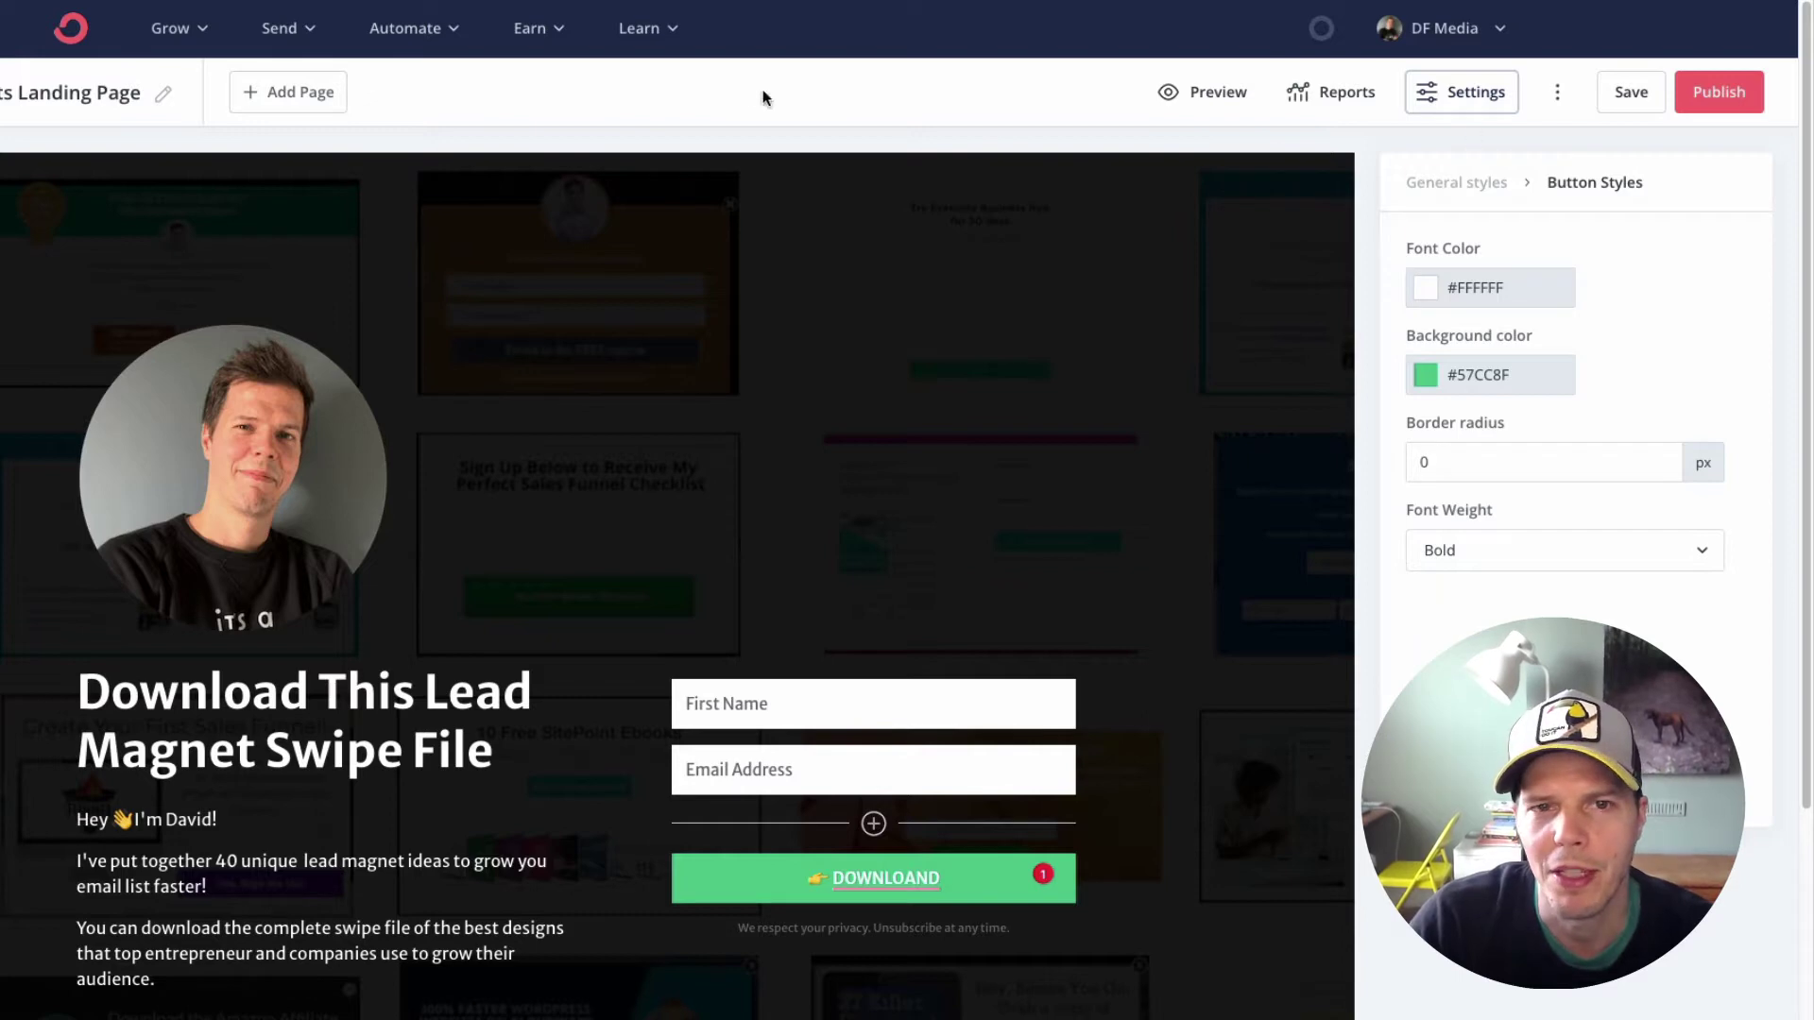
pyautogui.click(1719, 93)
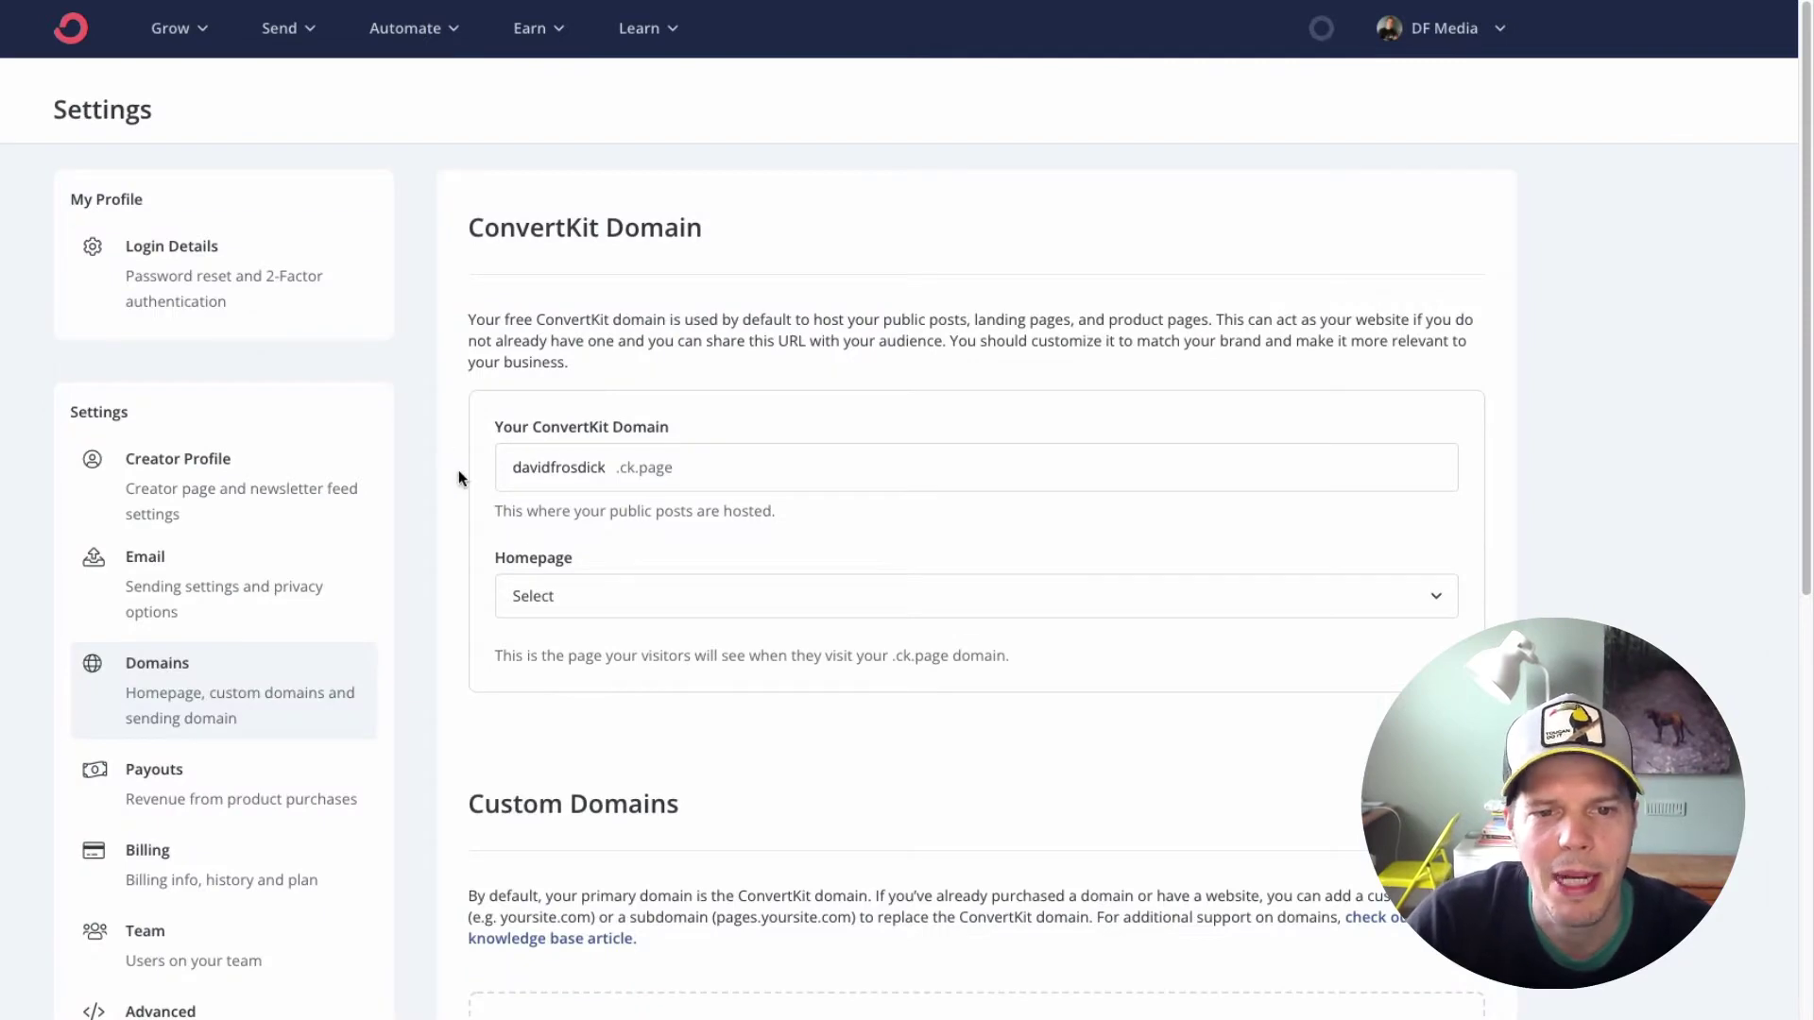
pyautogui.scroll(-5, 457, 469)
pyautogui.scroll(3, 442, 444)
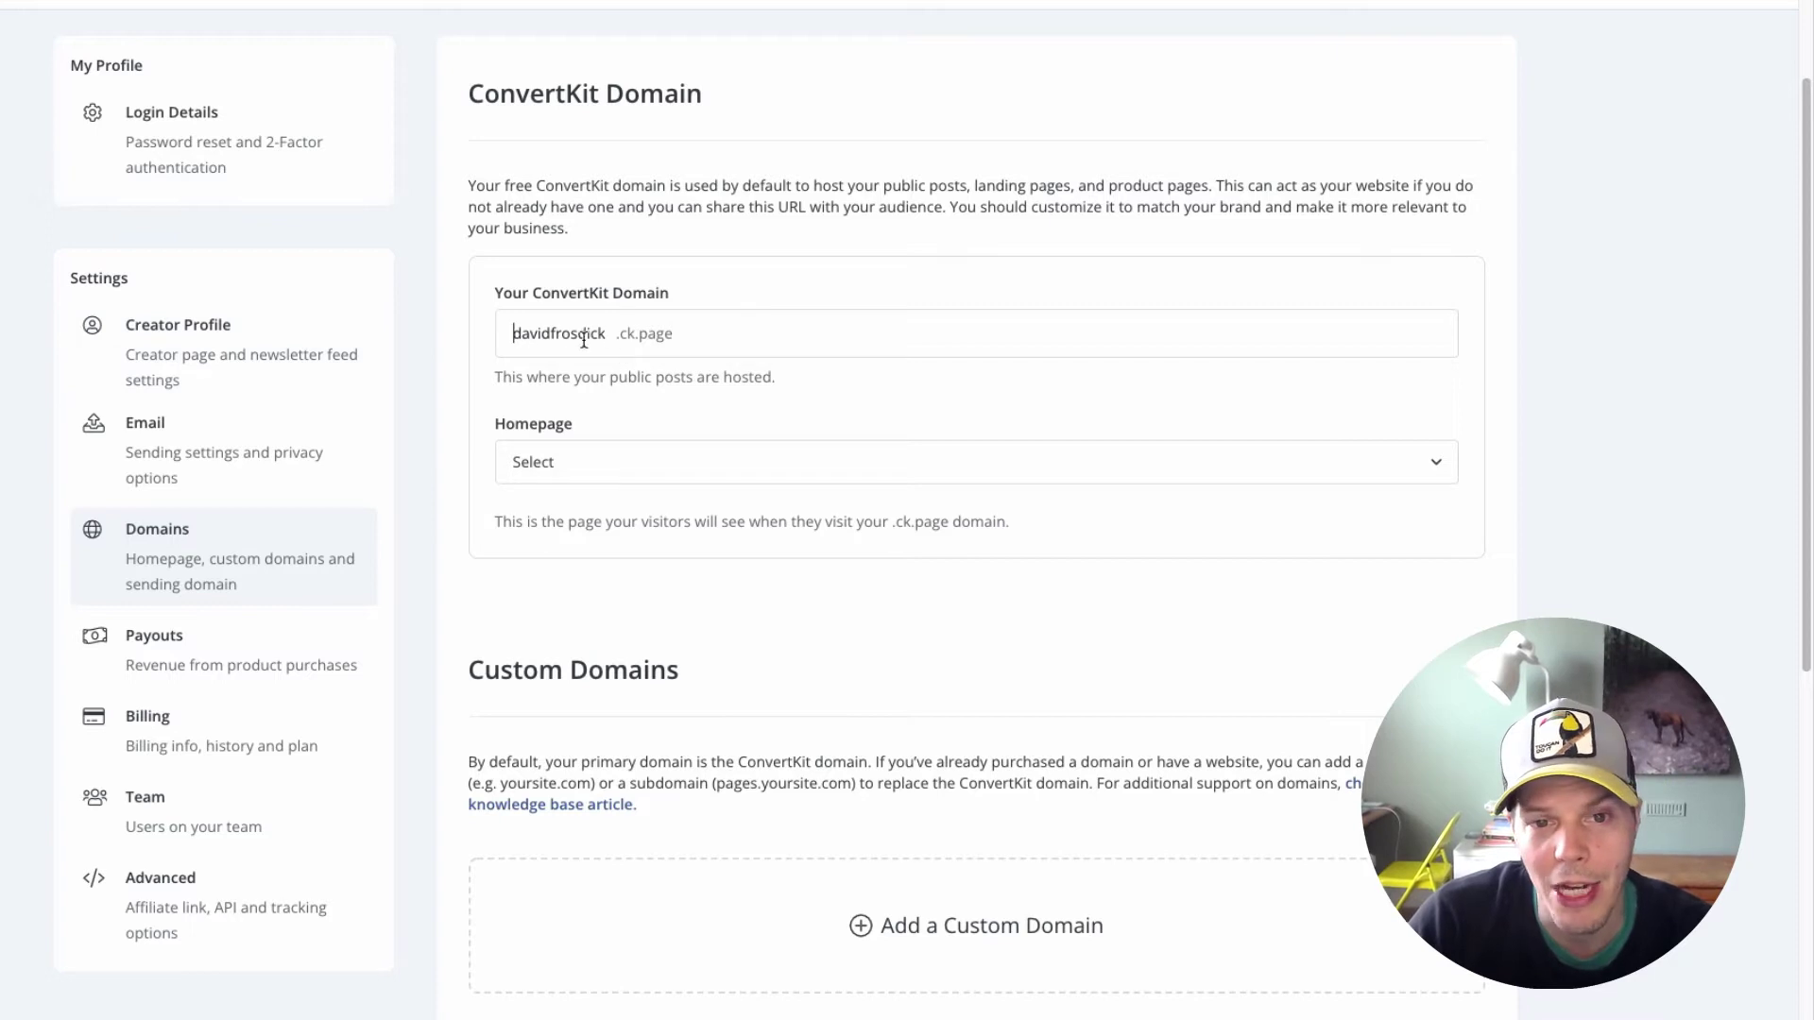
pyautogui.click(582, 457)
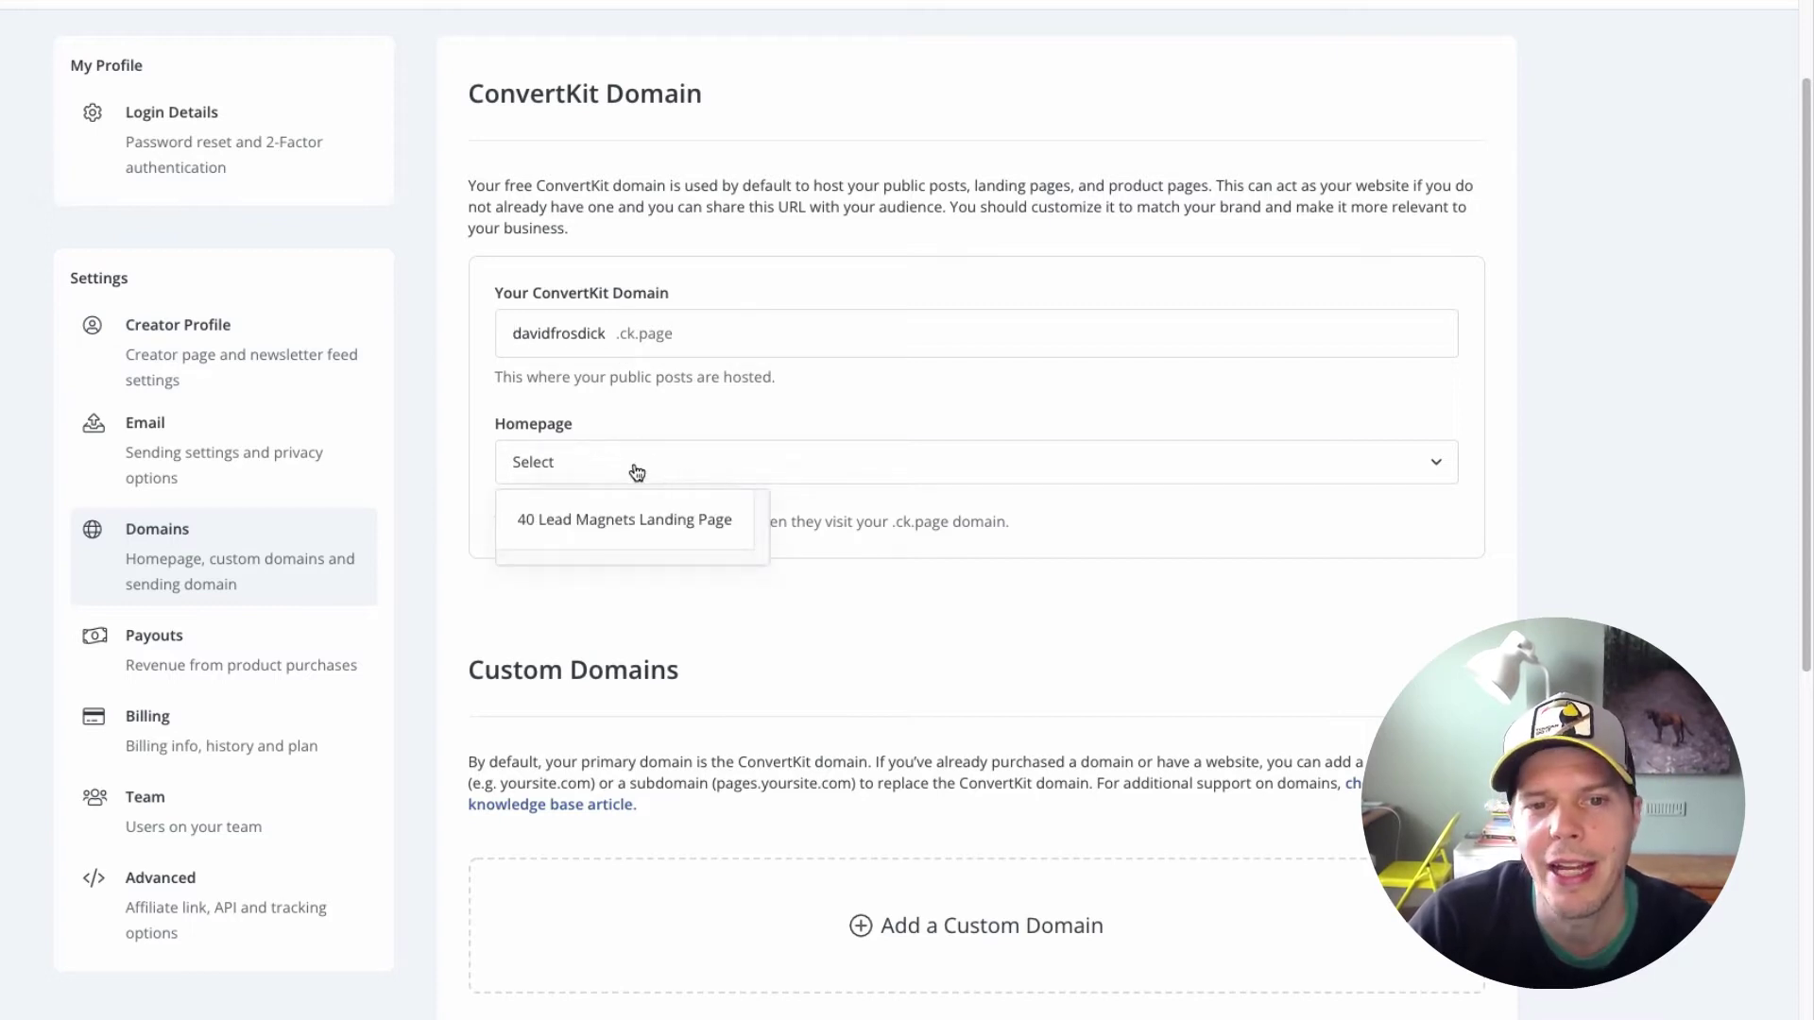
pyautogui.click(462, 382)
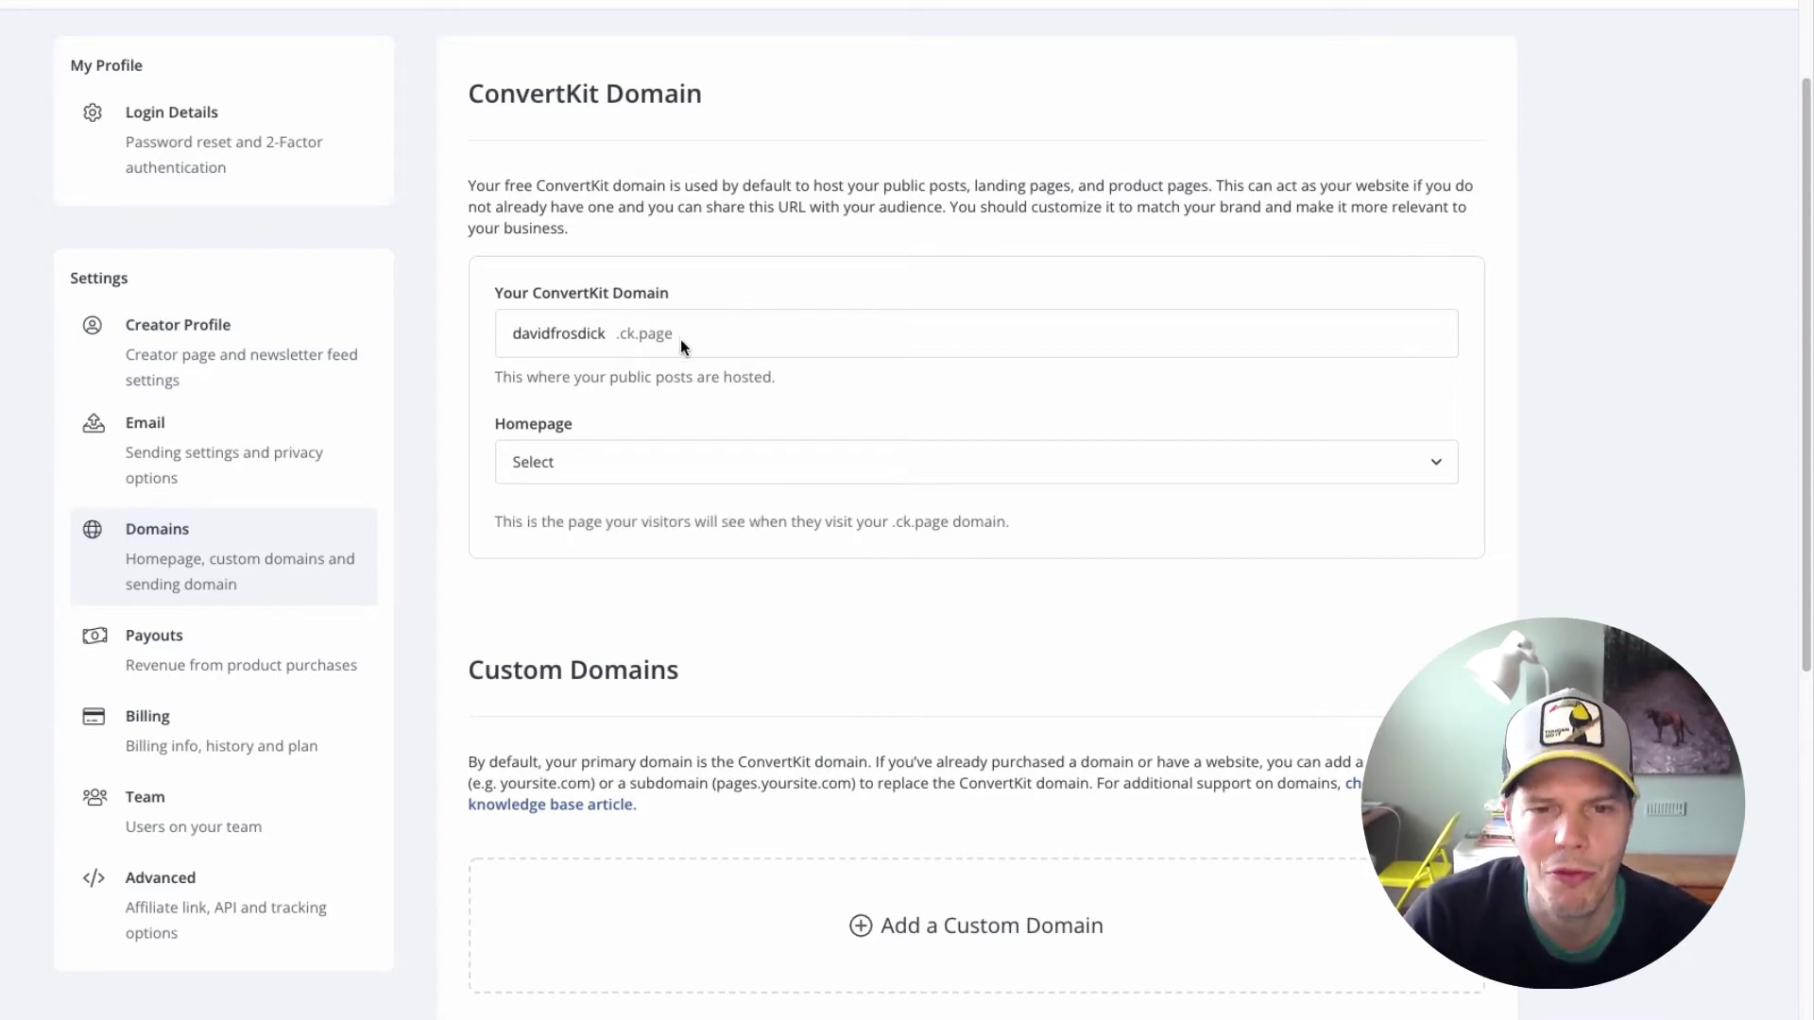
pyautogui.moveTo(512, 334); pyautogui.dragTo(644, 335)
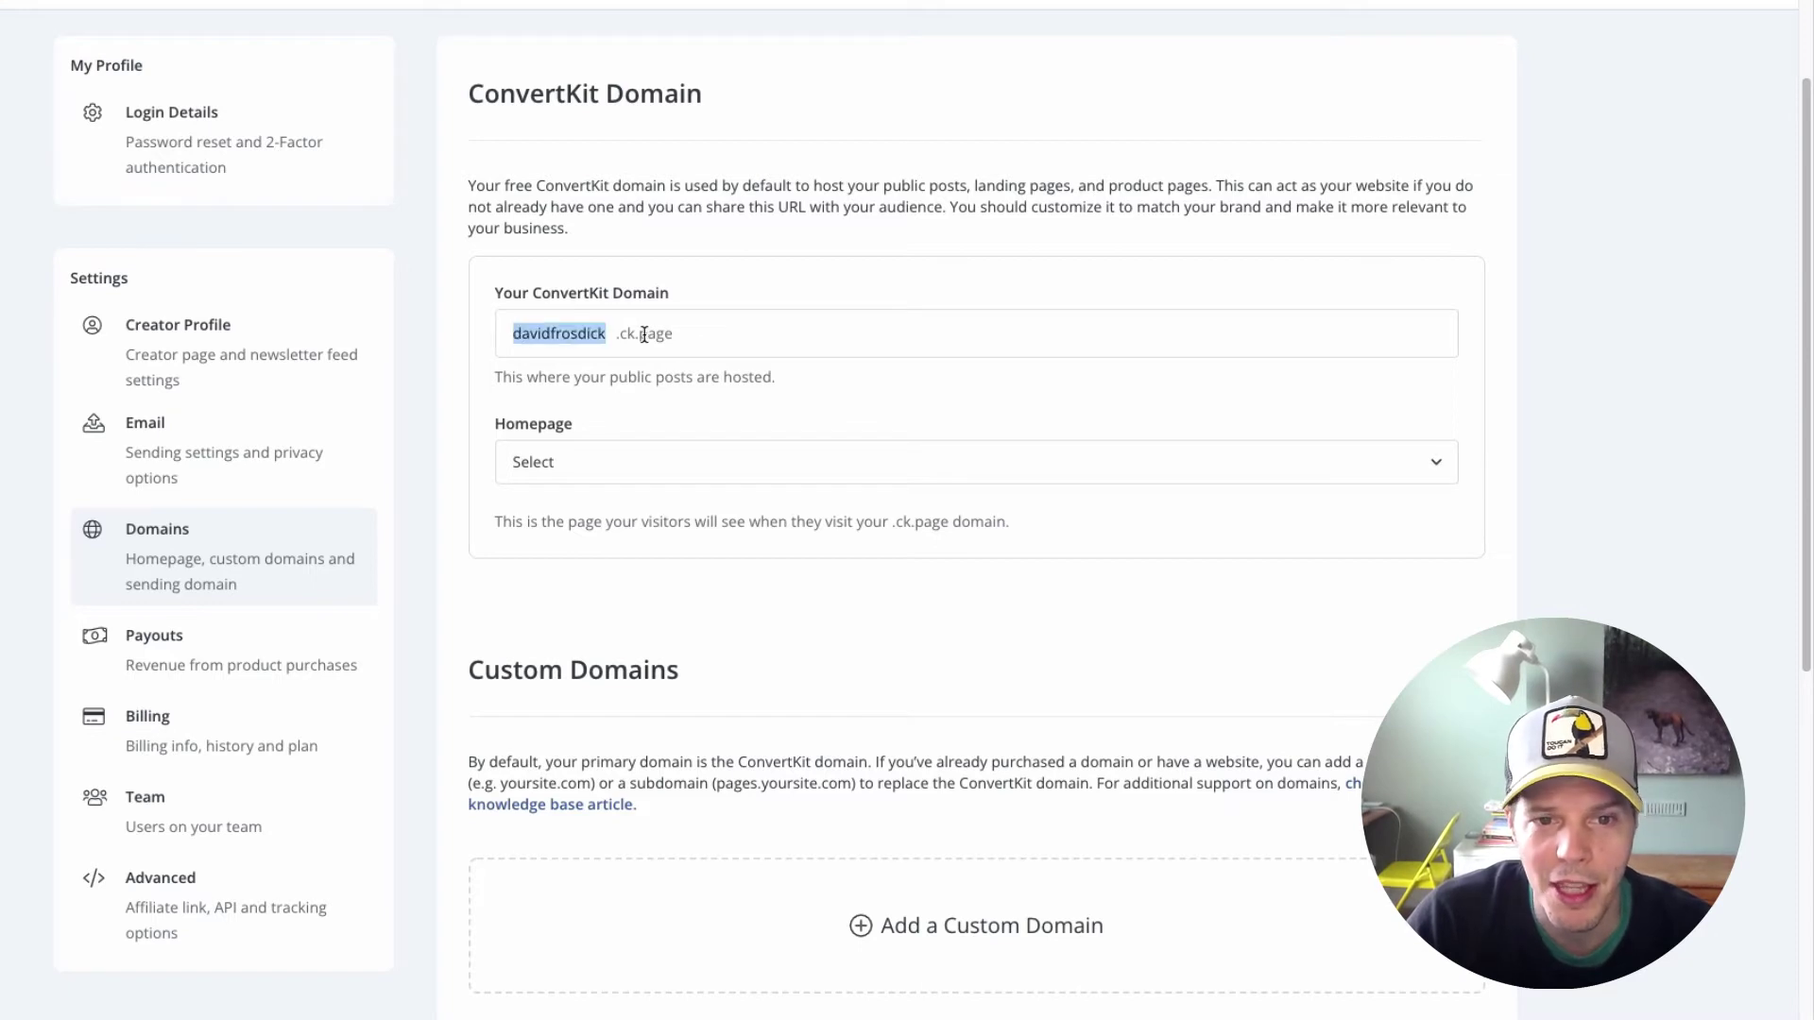
pyautogui.click(563, 345)
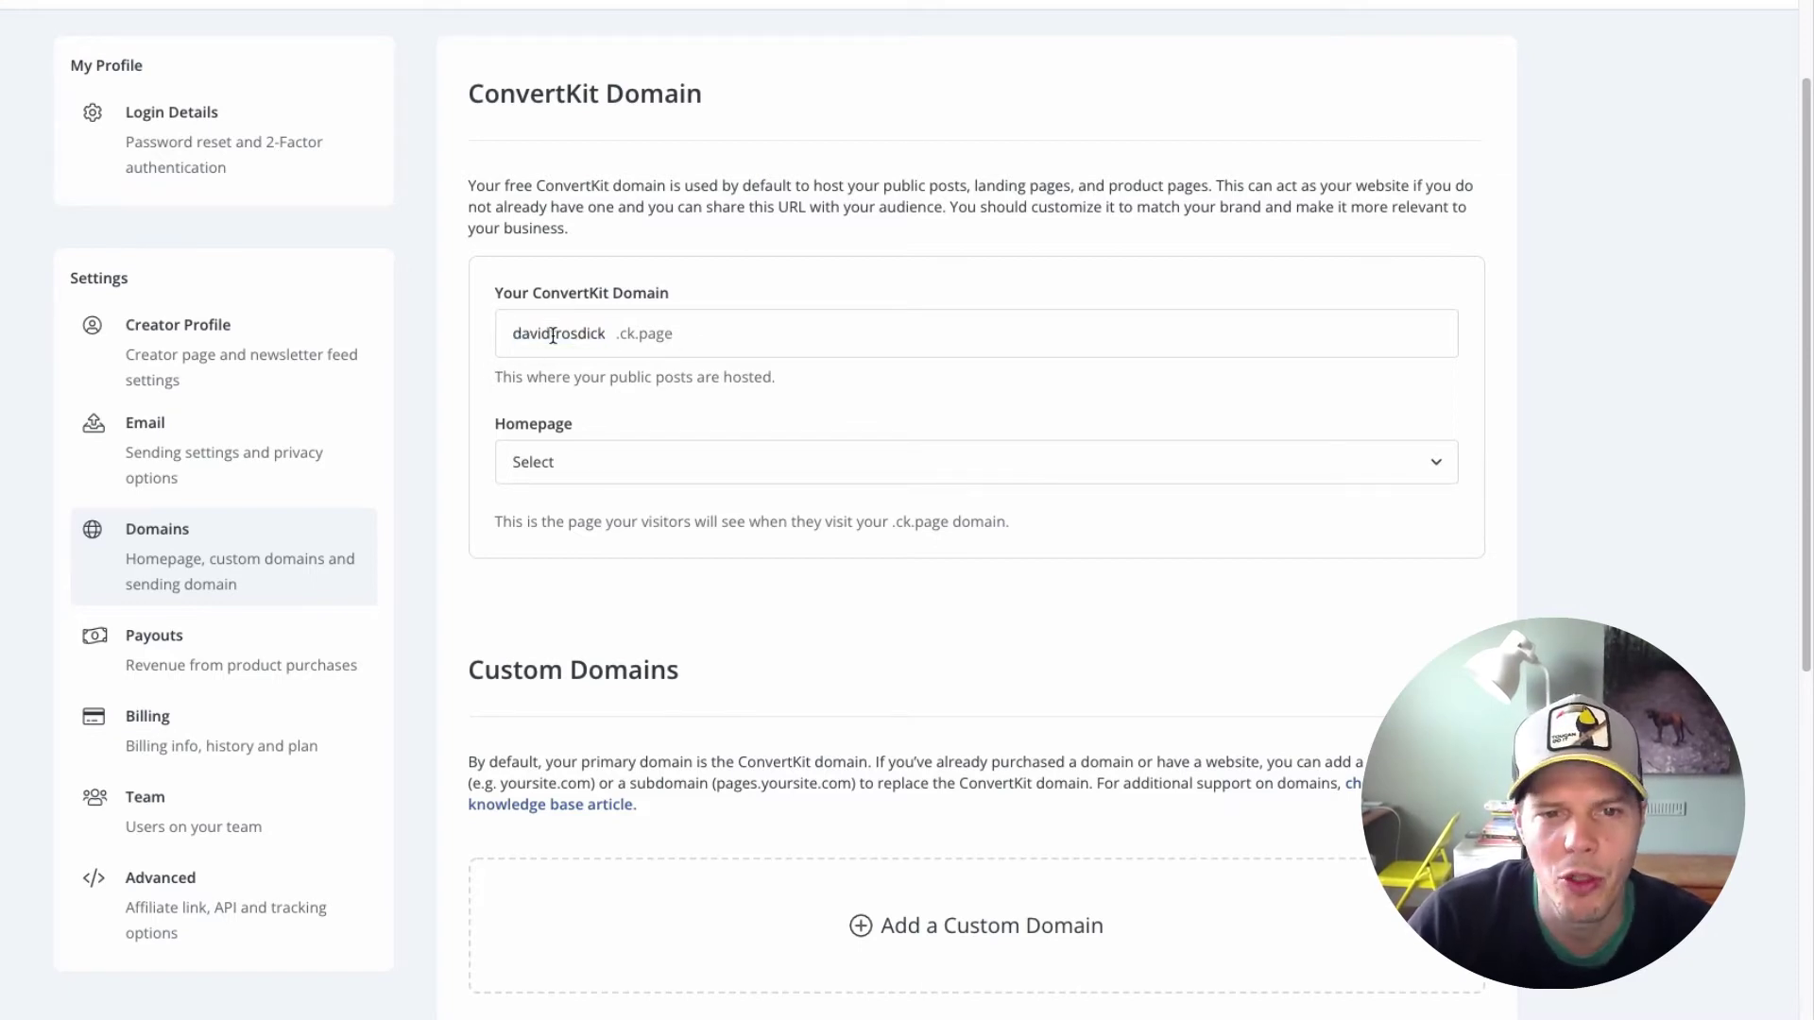
pyautogui.scroll(-1, 567, 350)
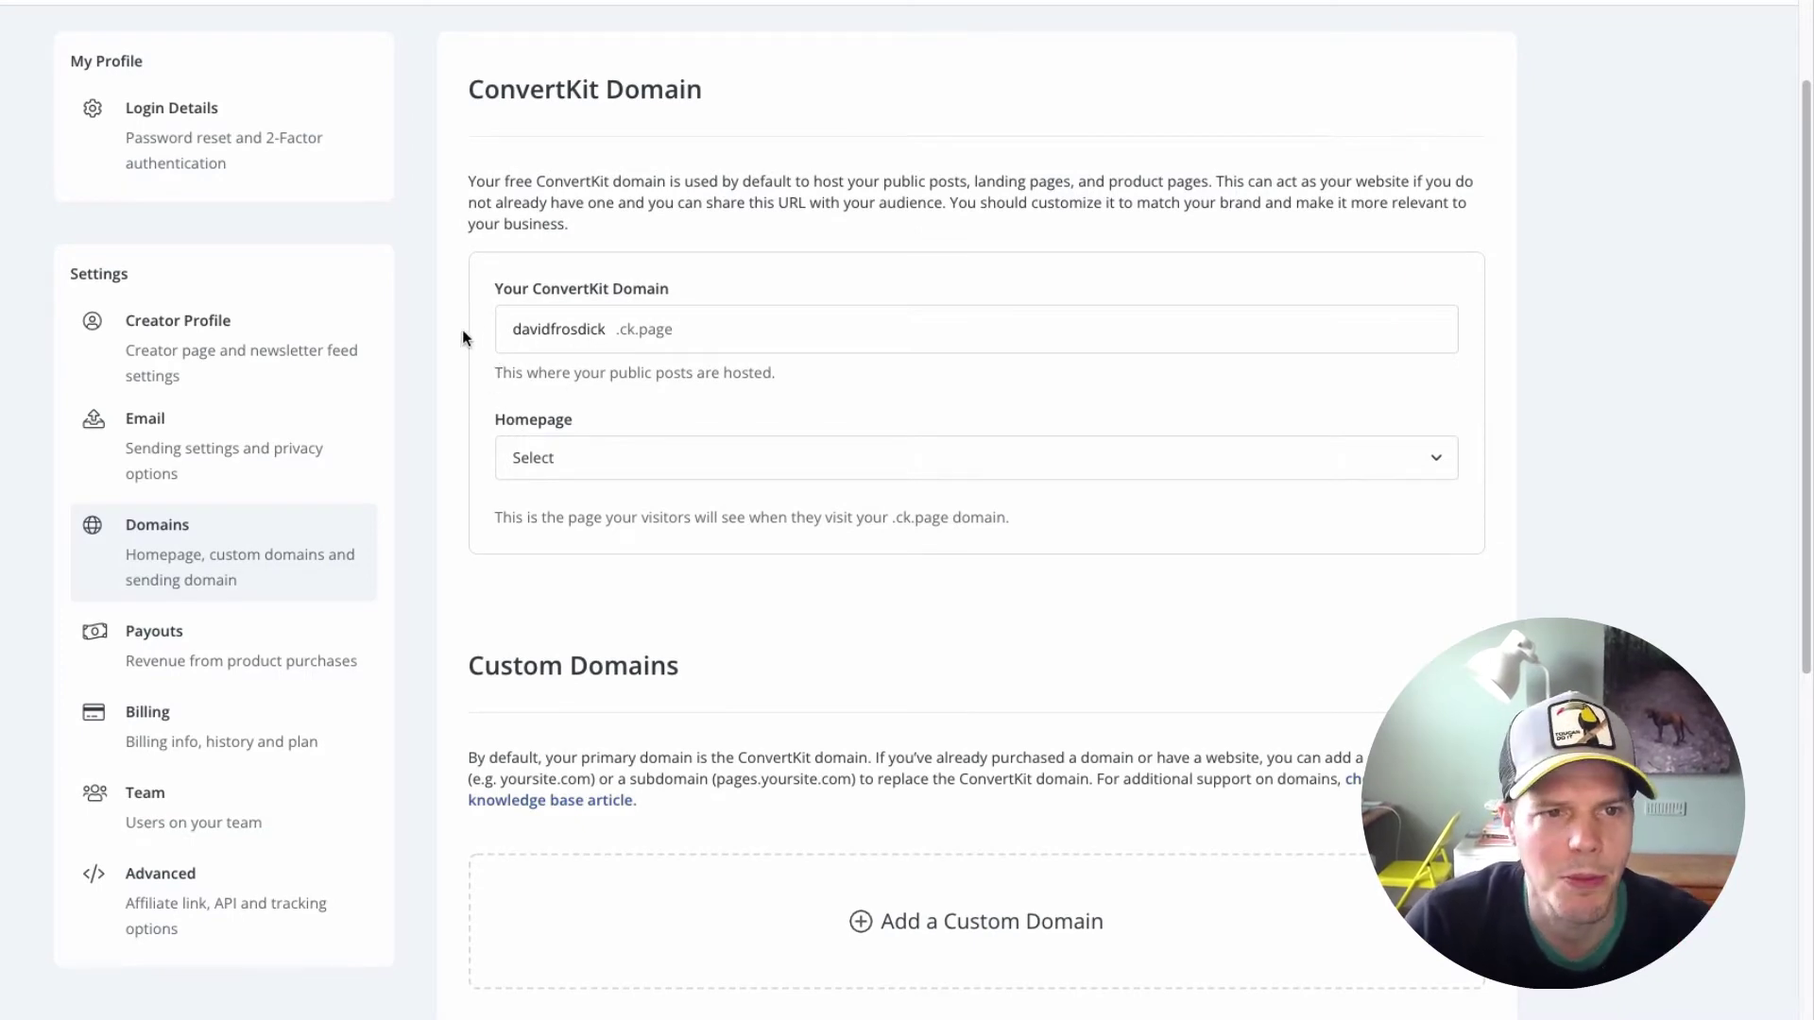
pyautogui.click(722, 331)
# Add a custom domain using the "training" subdomain of the owner's .com site, without a homepage, and proceed to its DNS records.
pyautogui.scroll(-3, 581, 642)
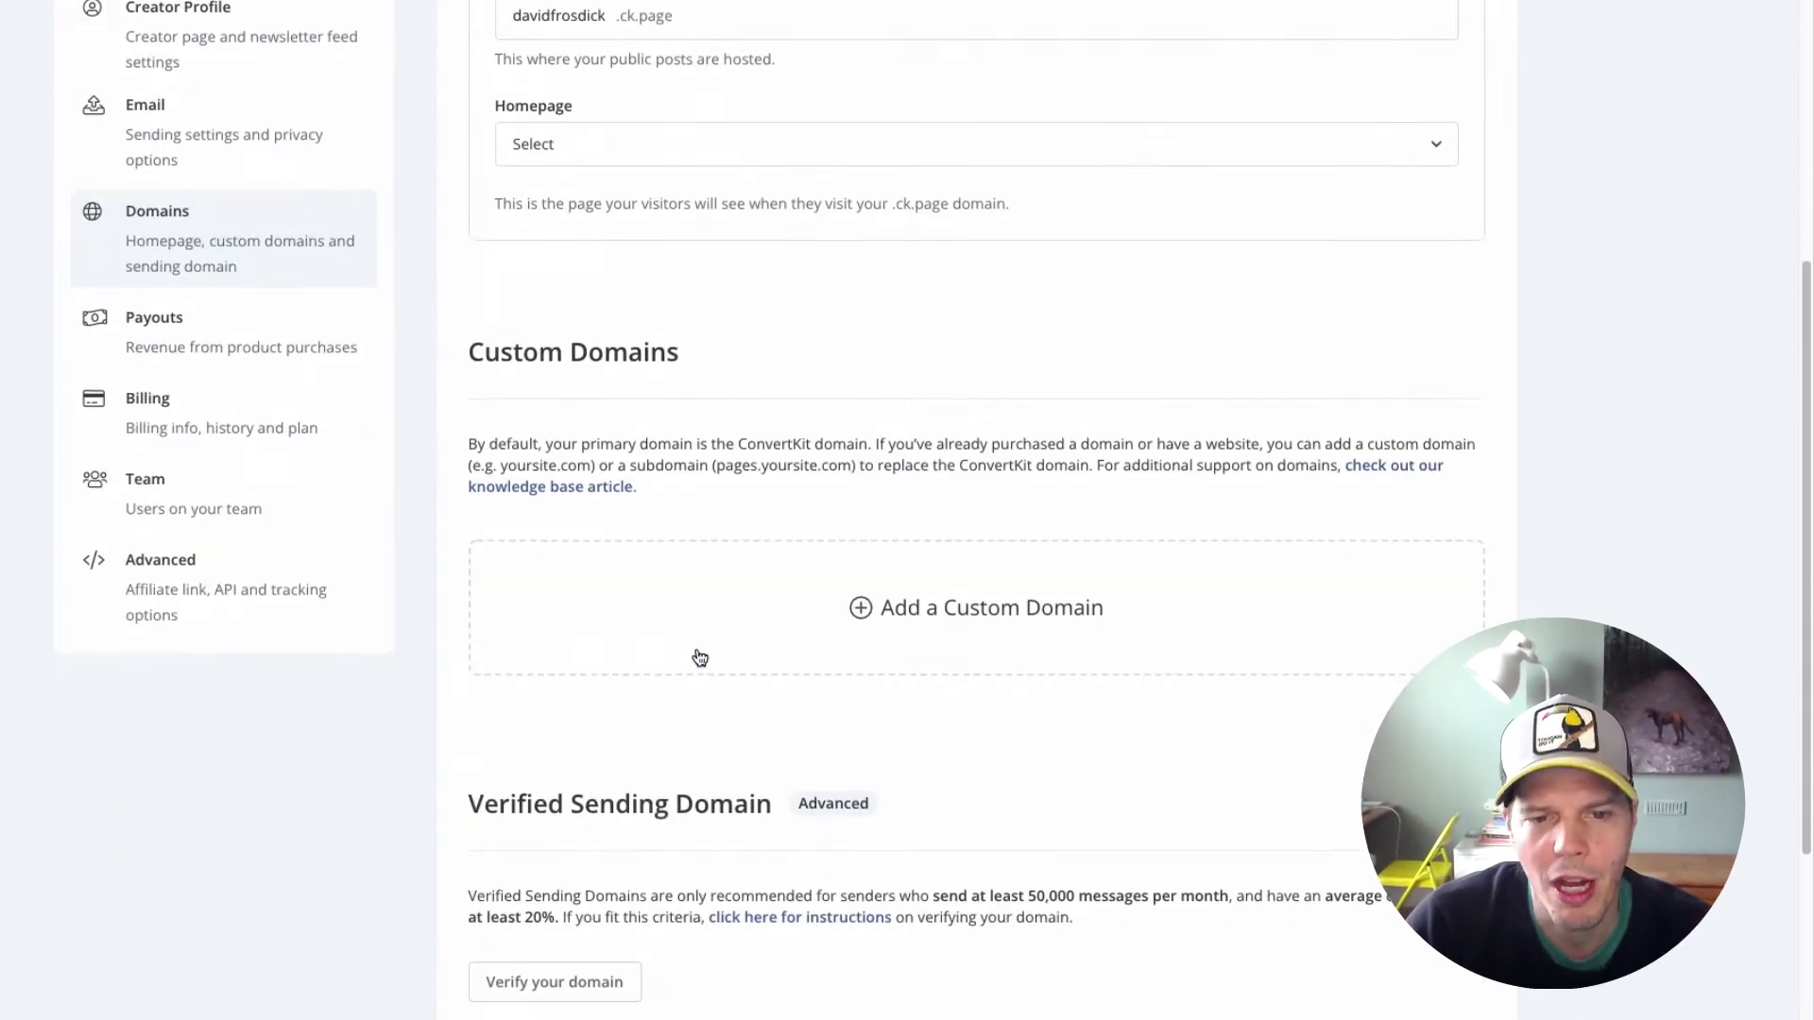
pyautogui.click(921, 610)
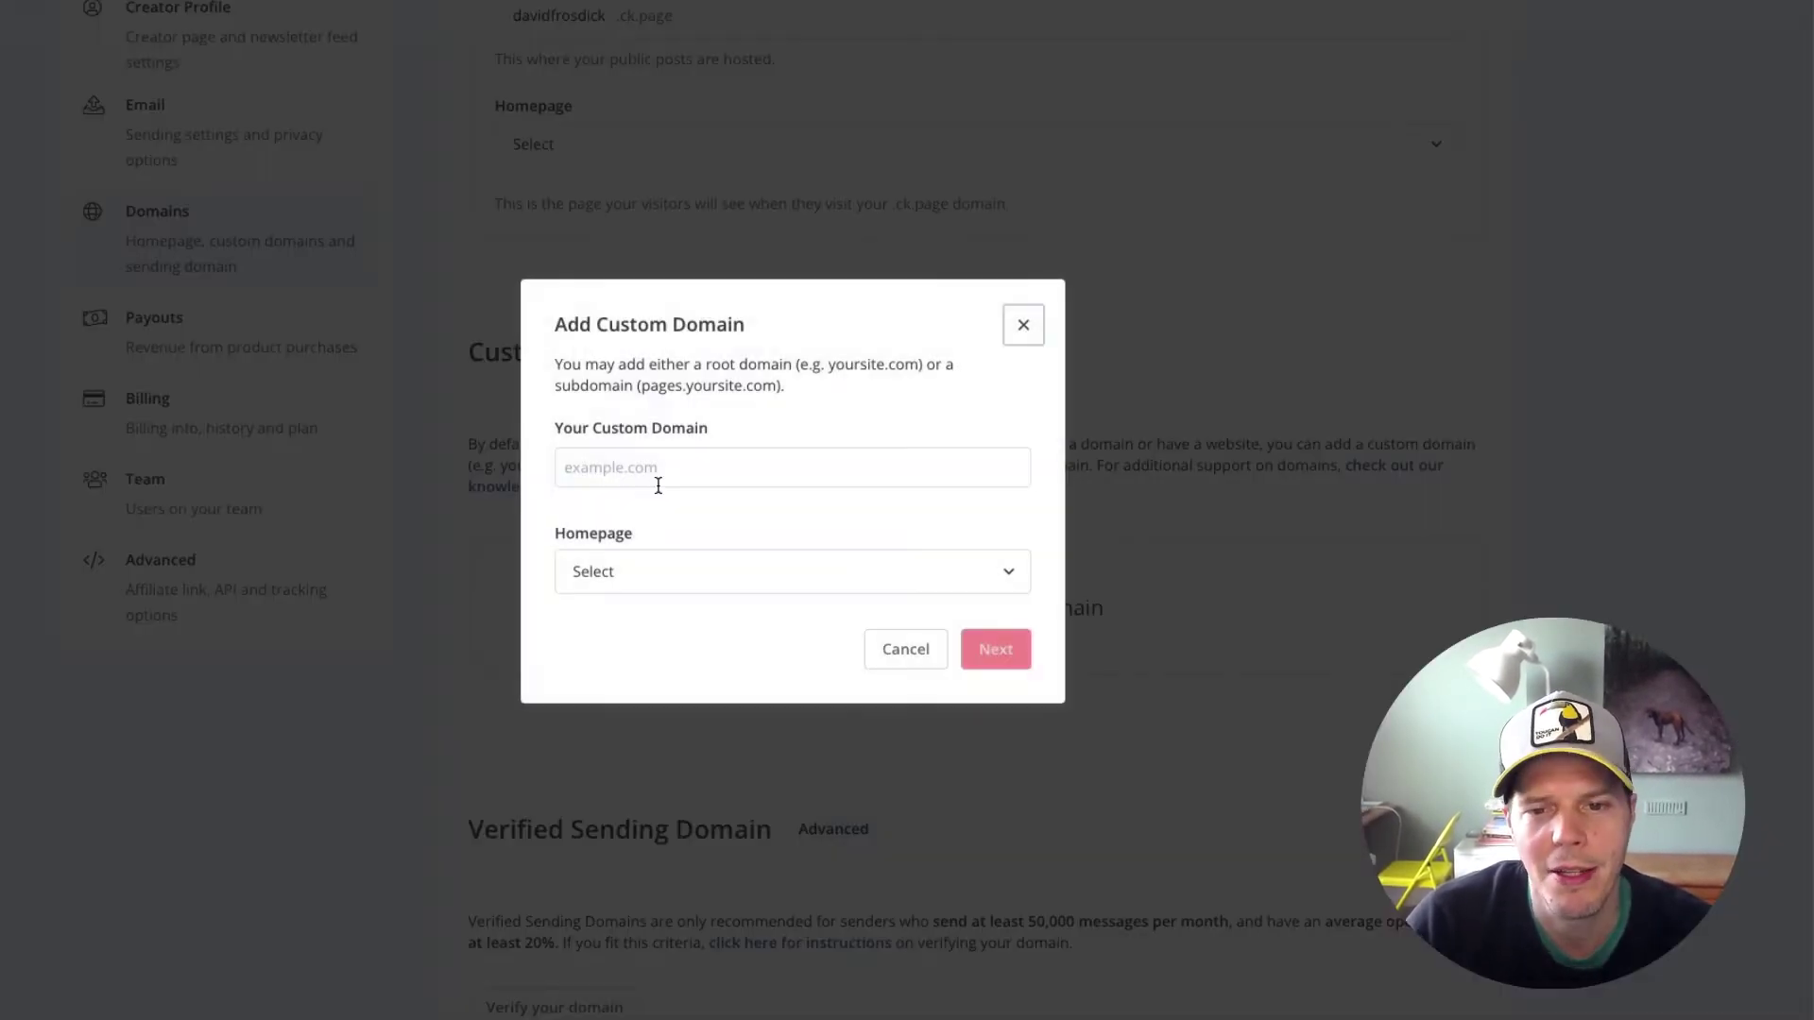
pyautogui.click(603, 472)
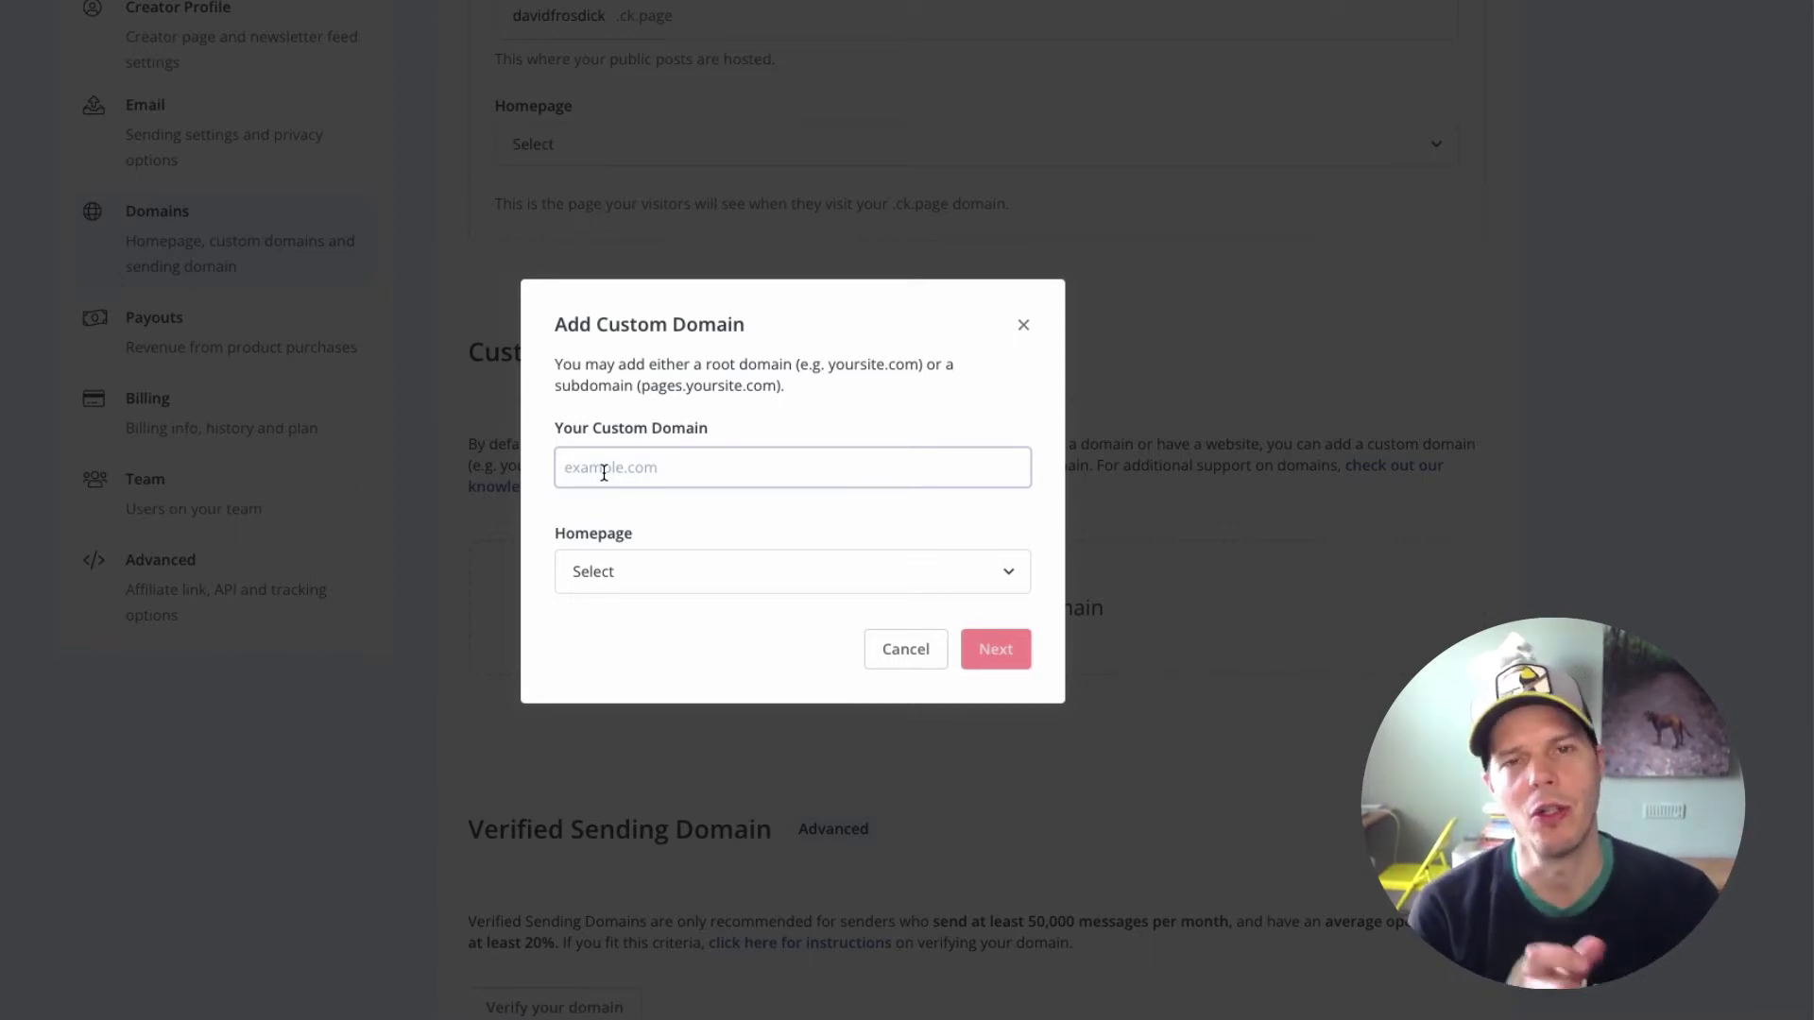
pyautogui.write('train')
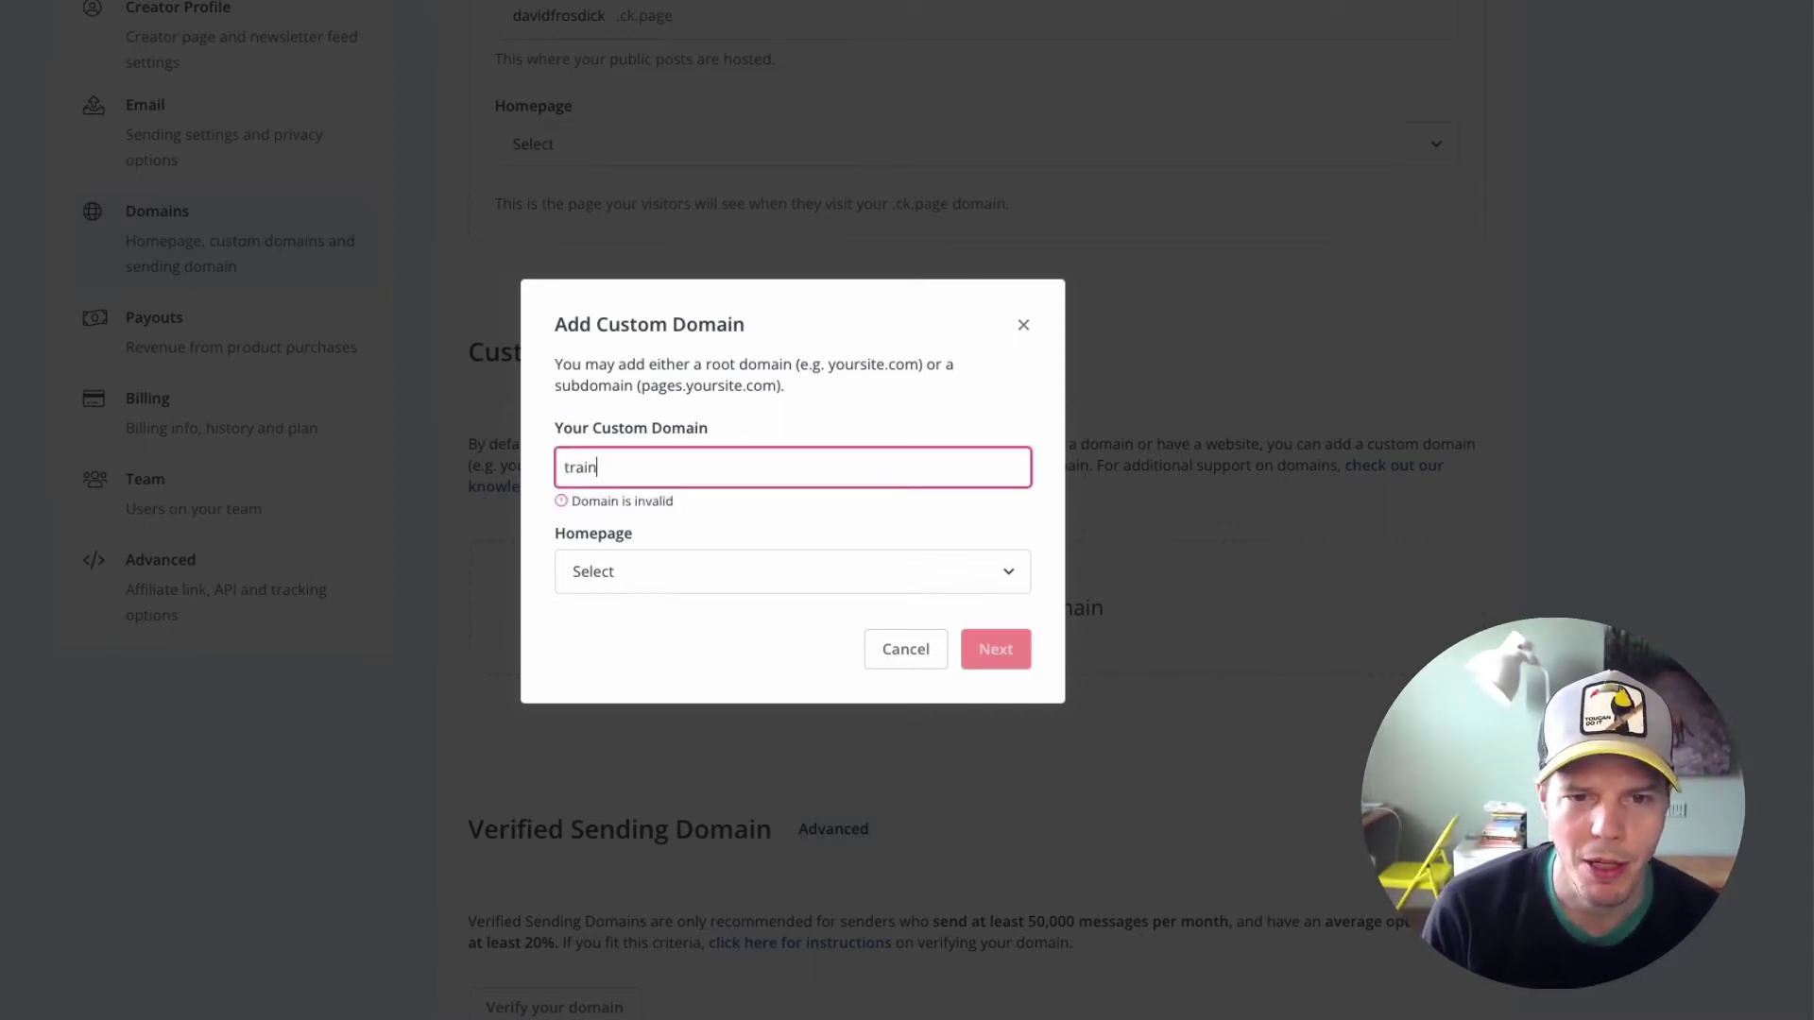
pyautogui.write('ging.davi')
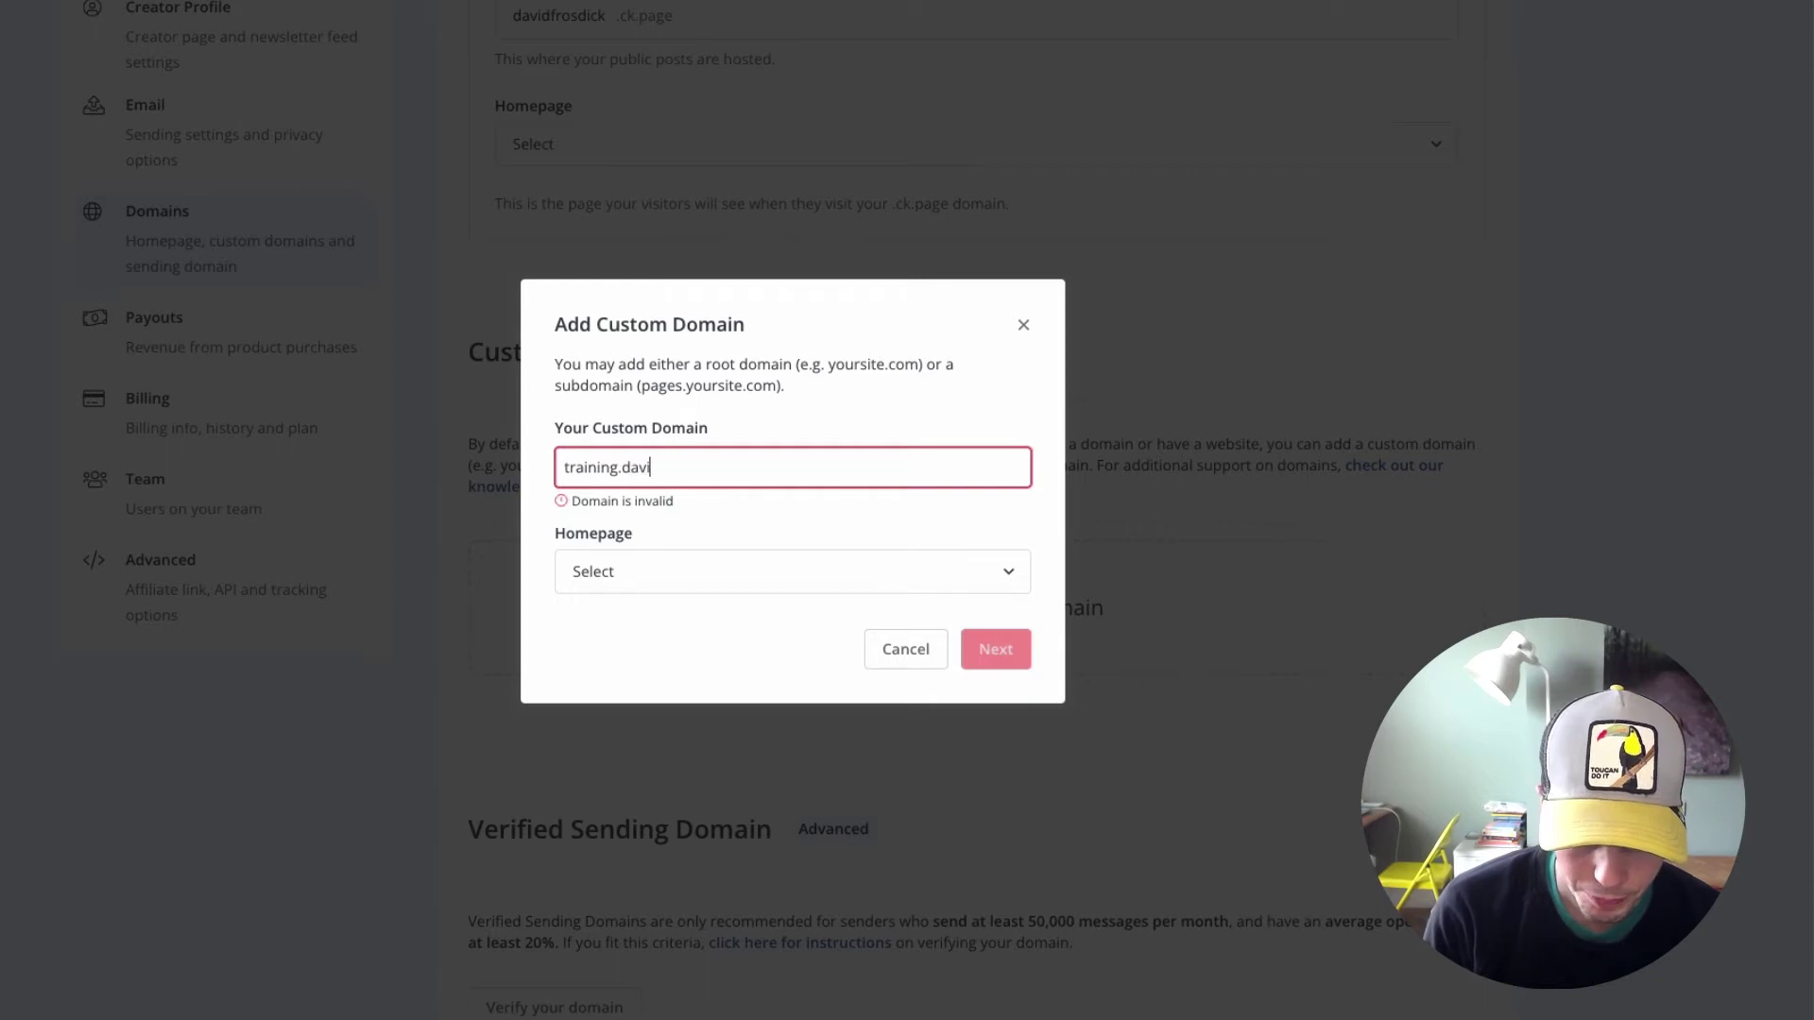
pyautogui.write('dfrosdick.com')
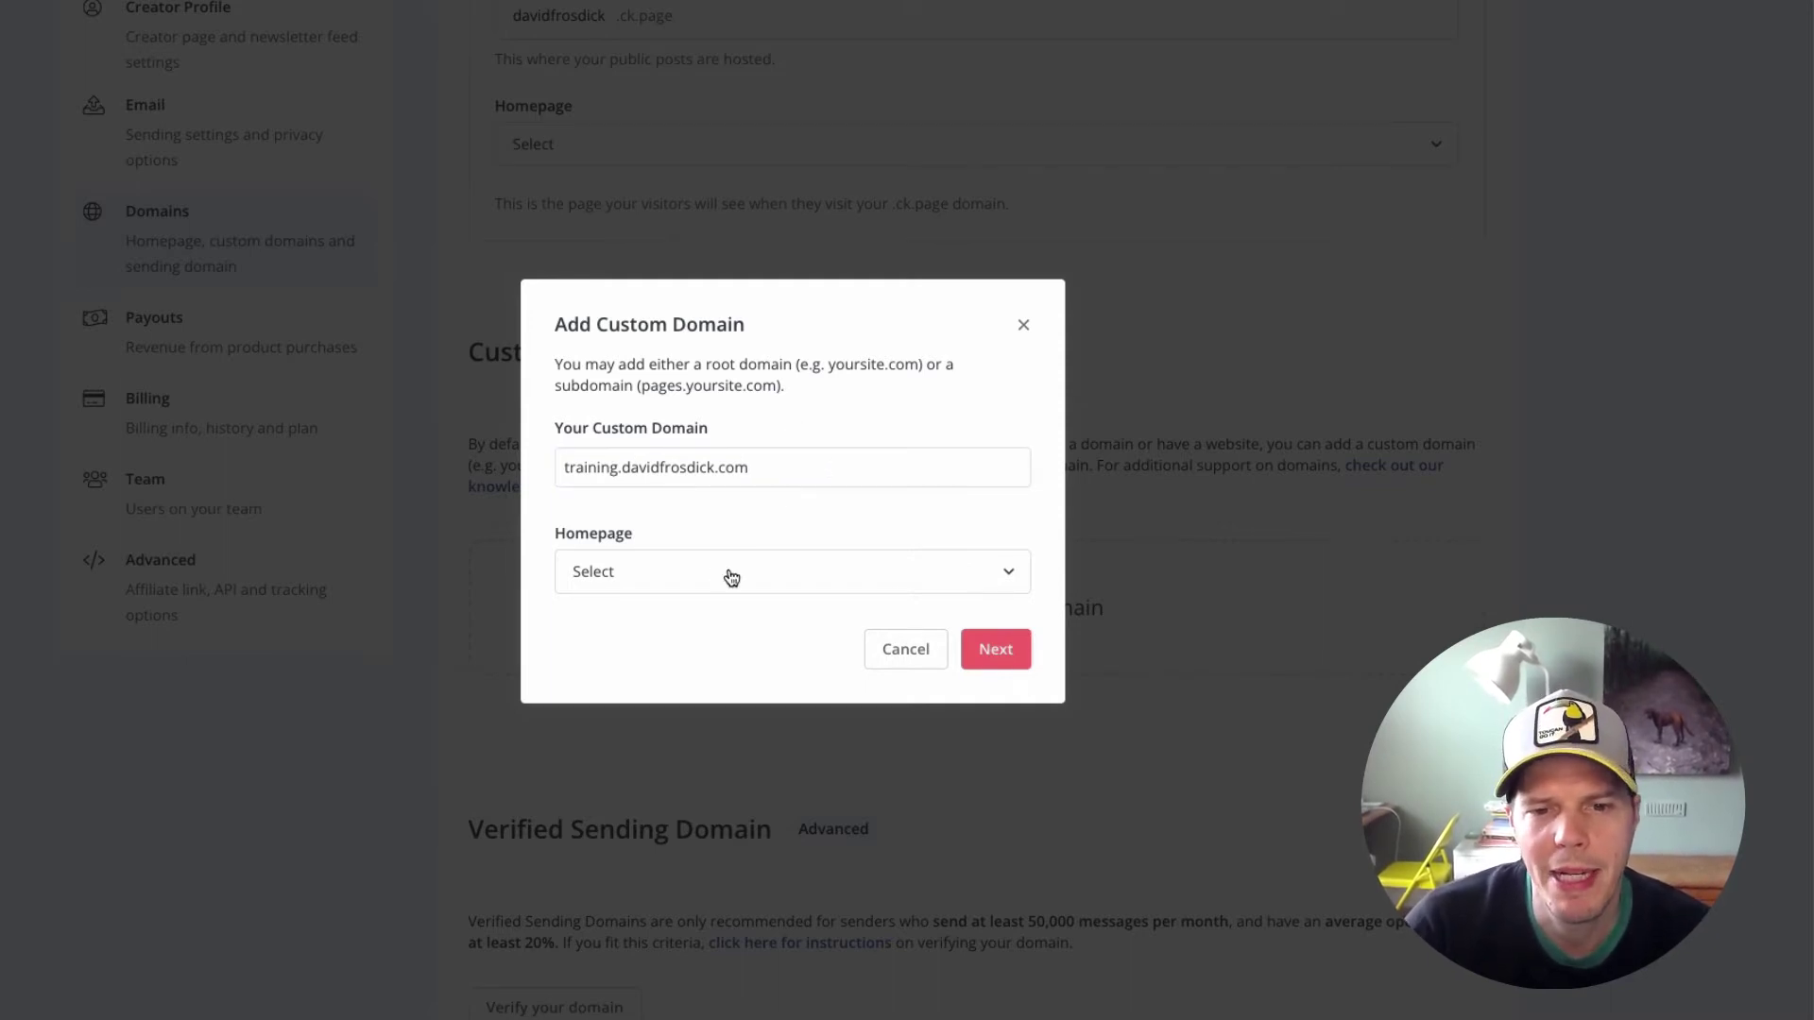
pyautogui.click(643, 577)
pyautogui.click(756, 521)
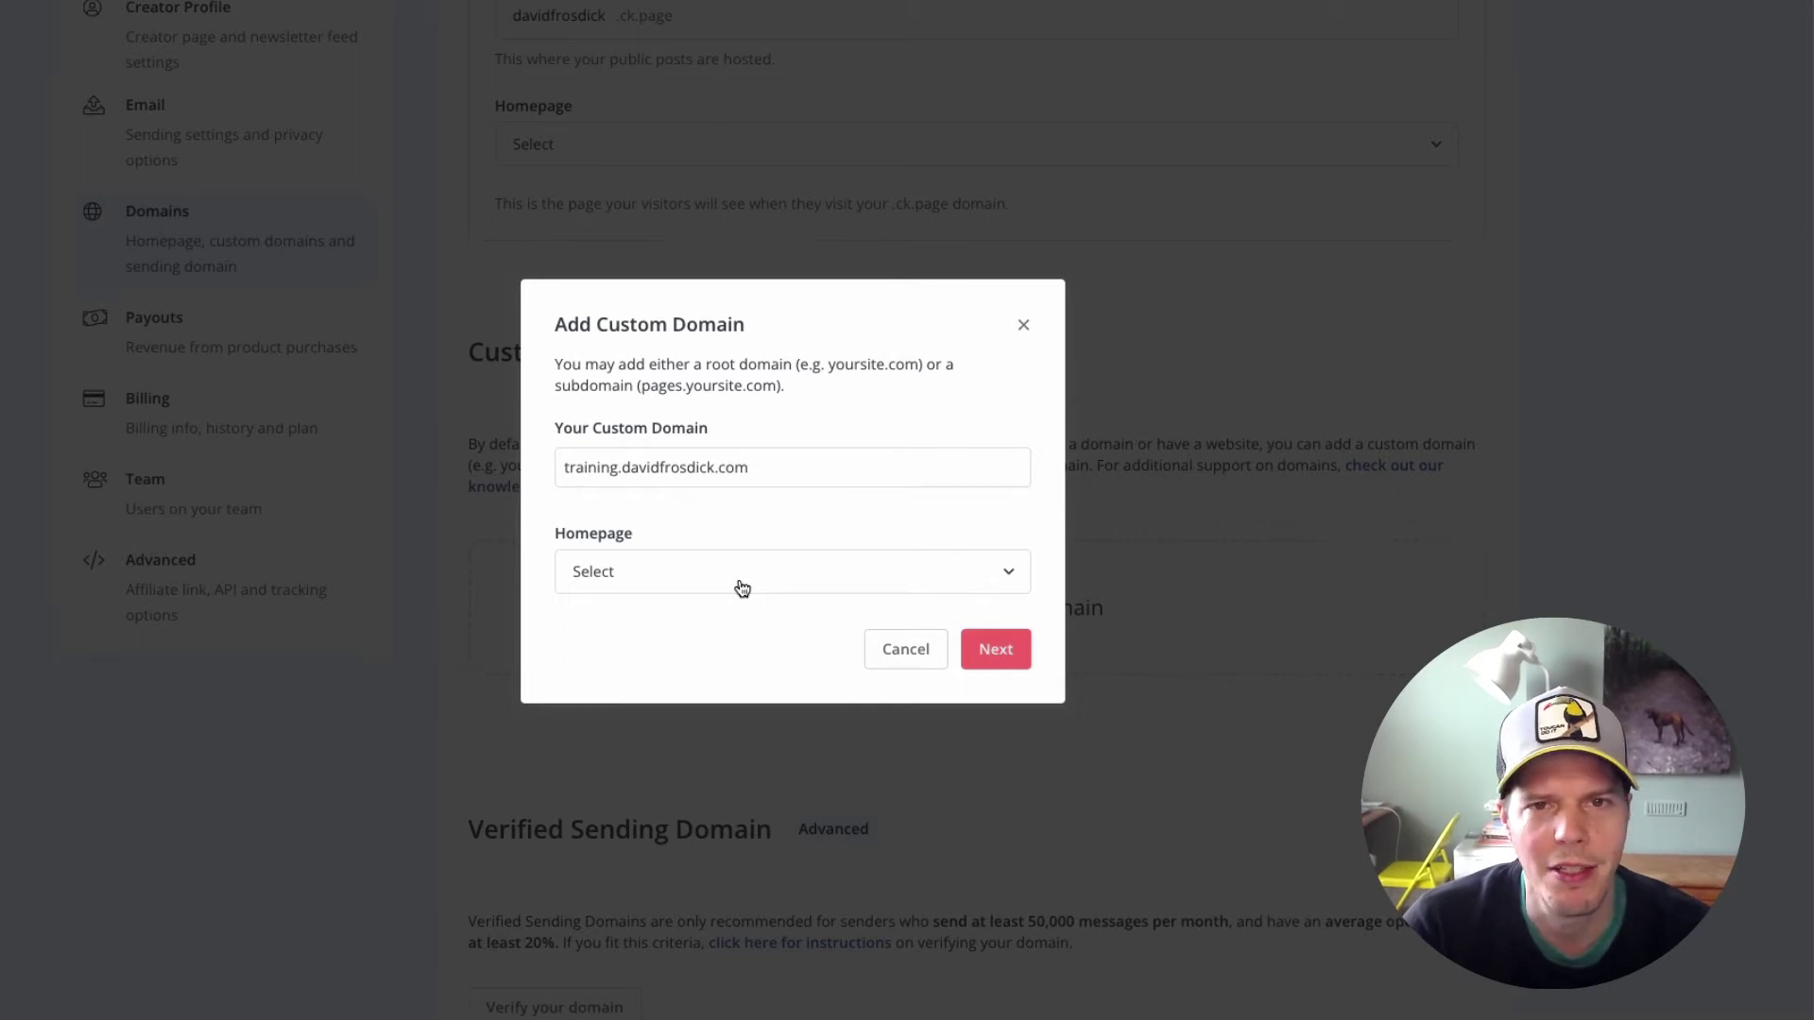
pyautogui.click(985, 649)
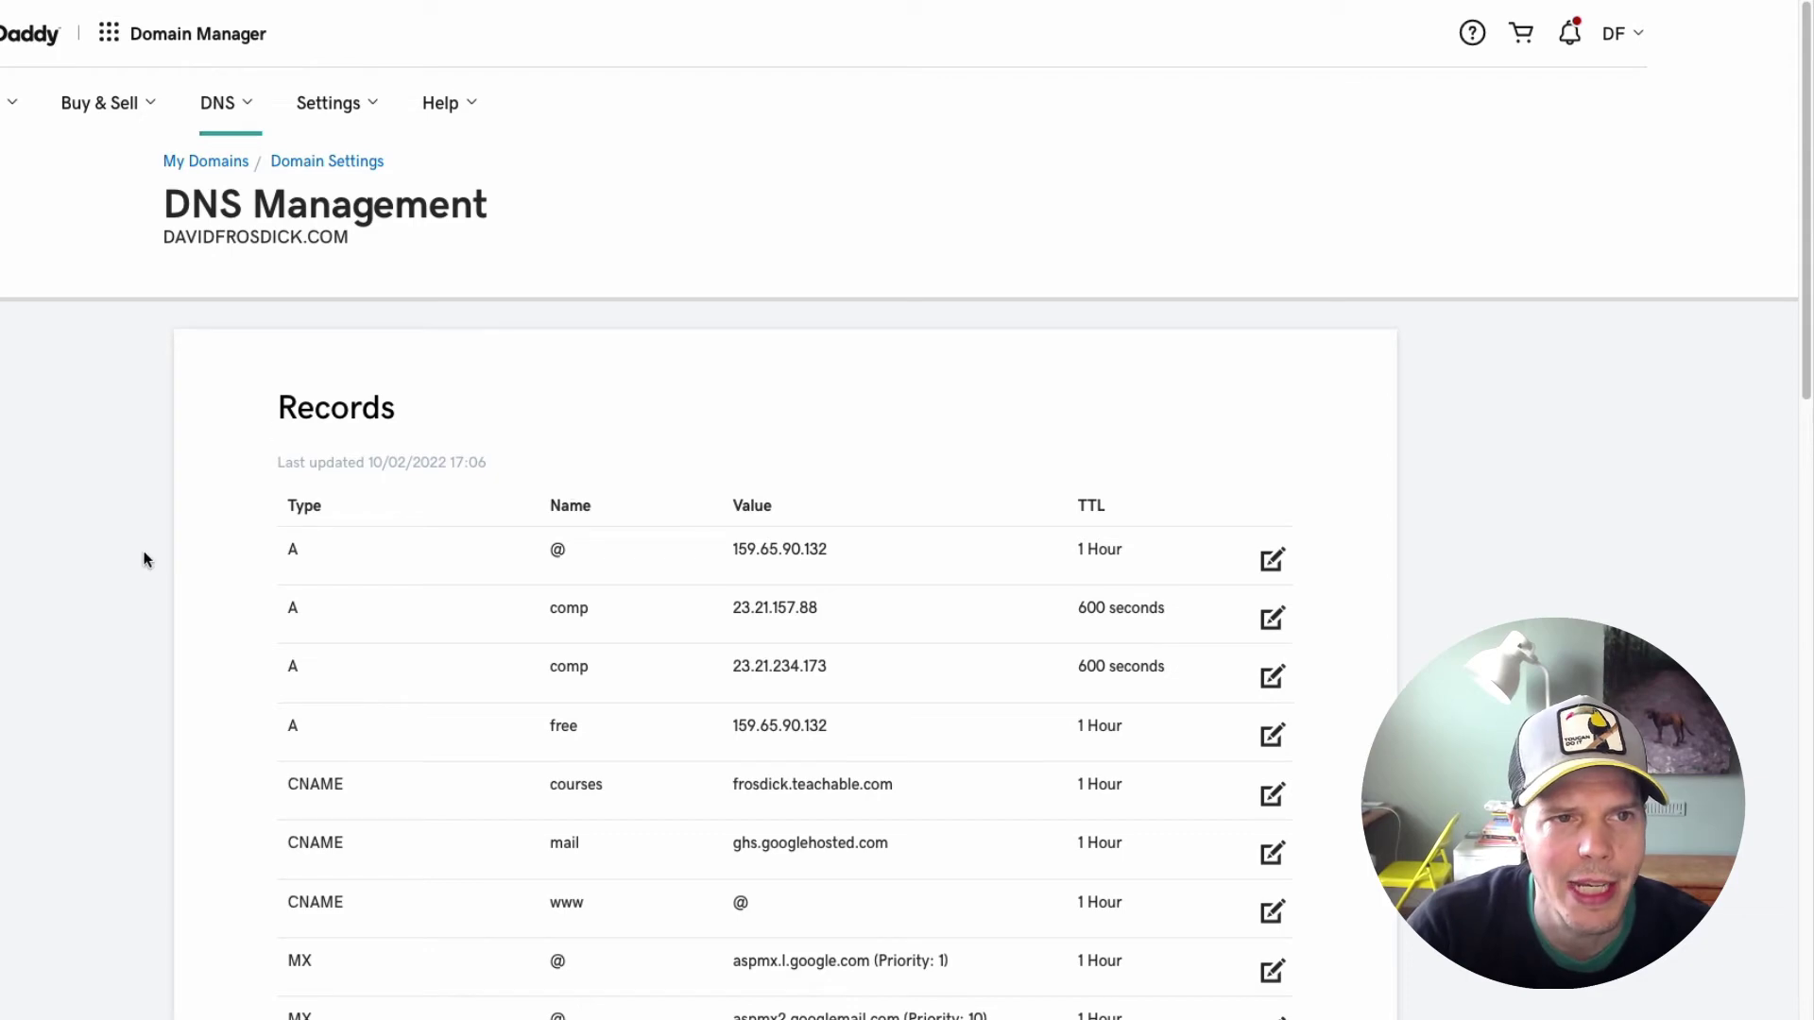
# In GoDaddy's DNS management for the owner's domain, start a new DNS record of type A.
pyautogui.scroll(-15, 145, 560)
pyautogui.scroll(2, 538, 571)
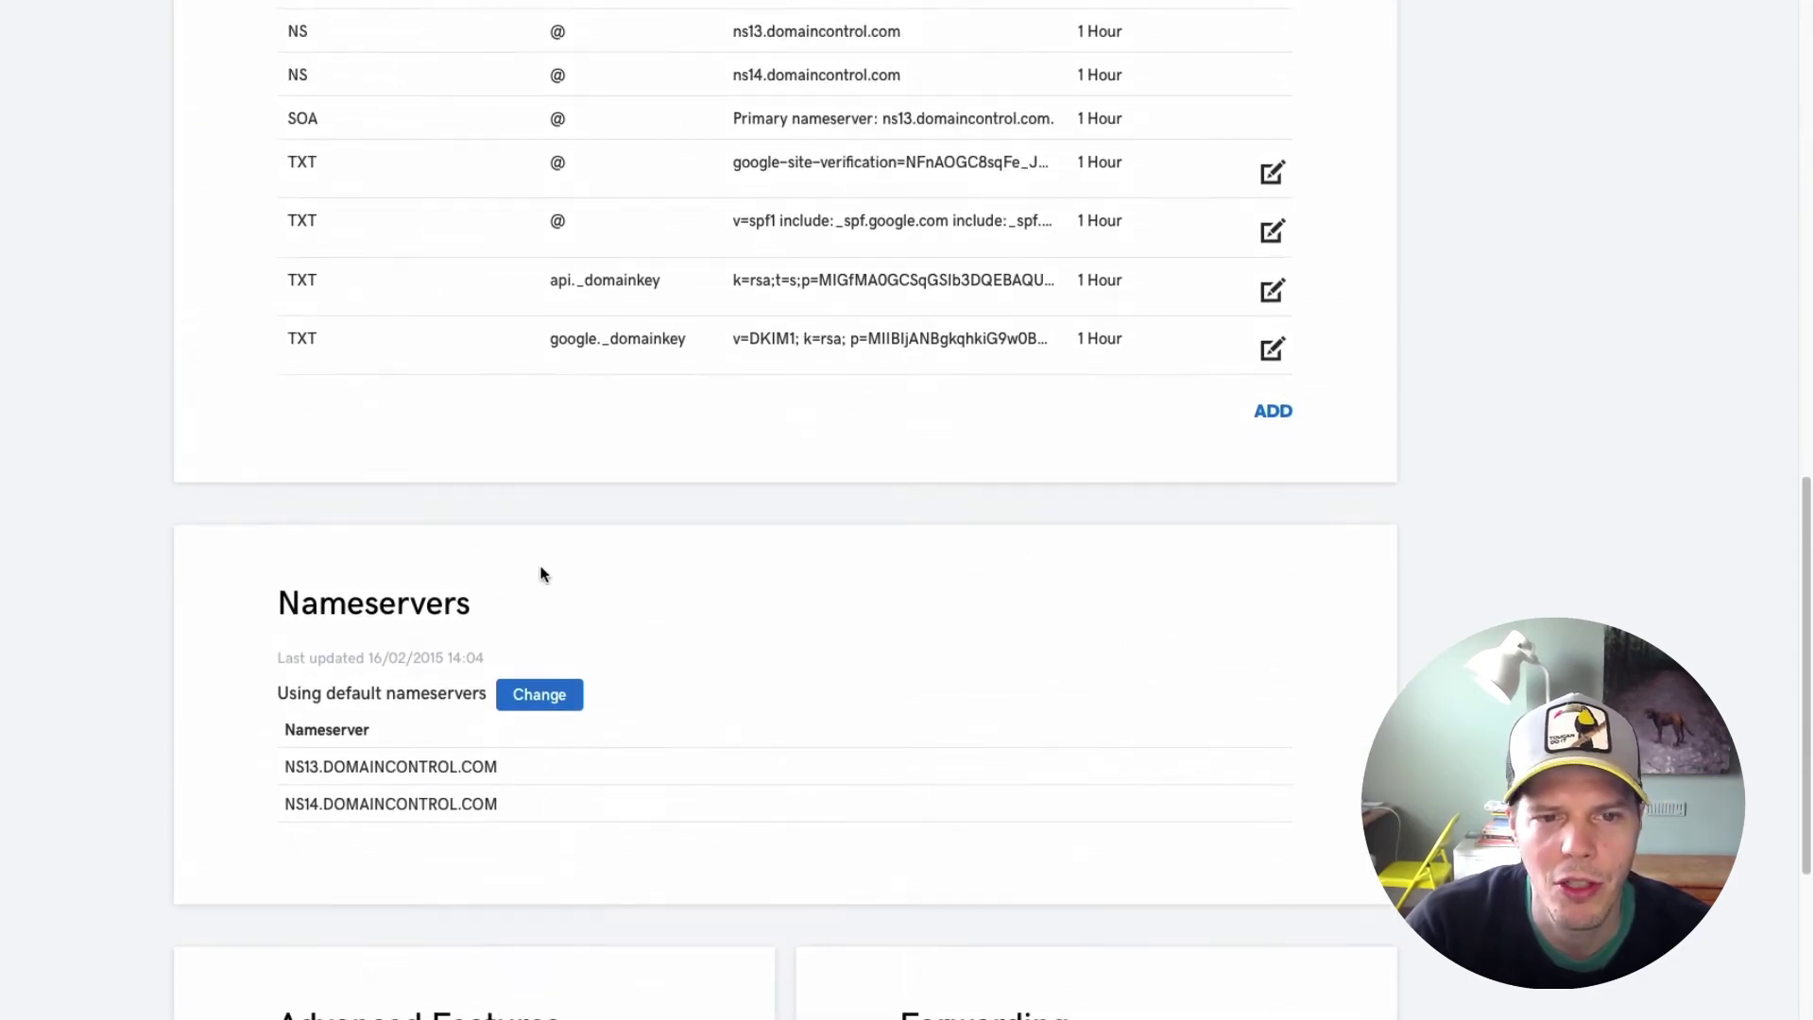
pyautogui.scroll(4, 280, 530)
pyautogui.scroll(-1, 774, 642)
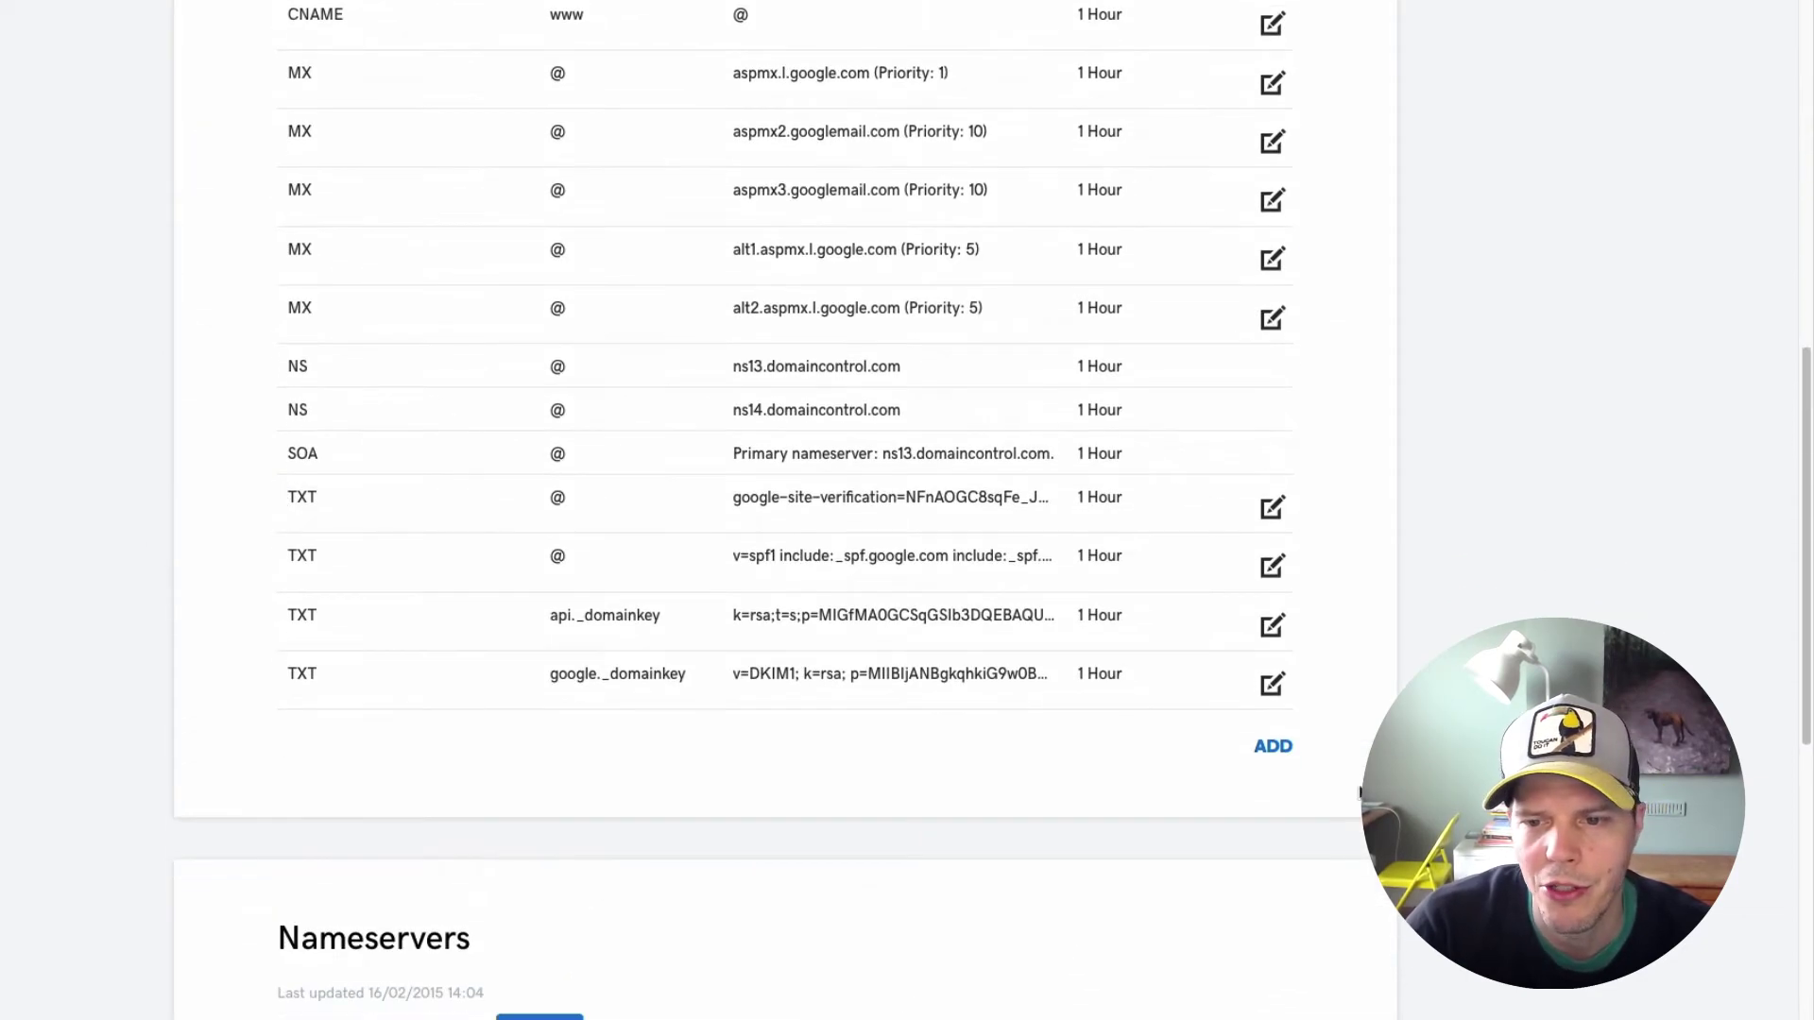
pyautogui.click(1275, 749)
pyautogui.scroll(-5, 567, 689)
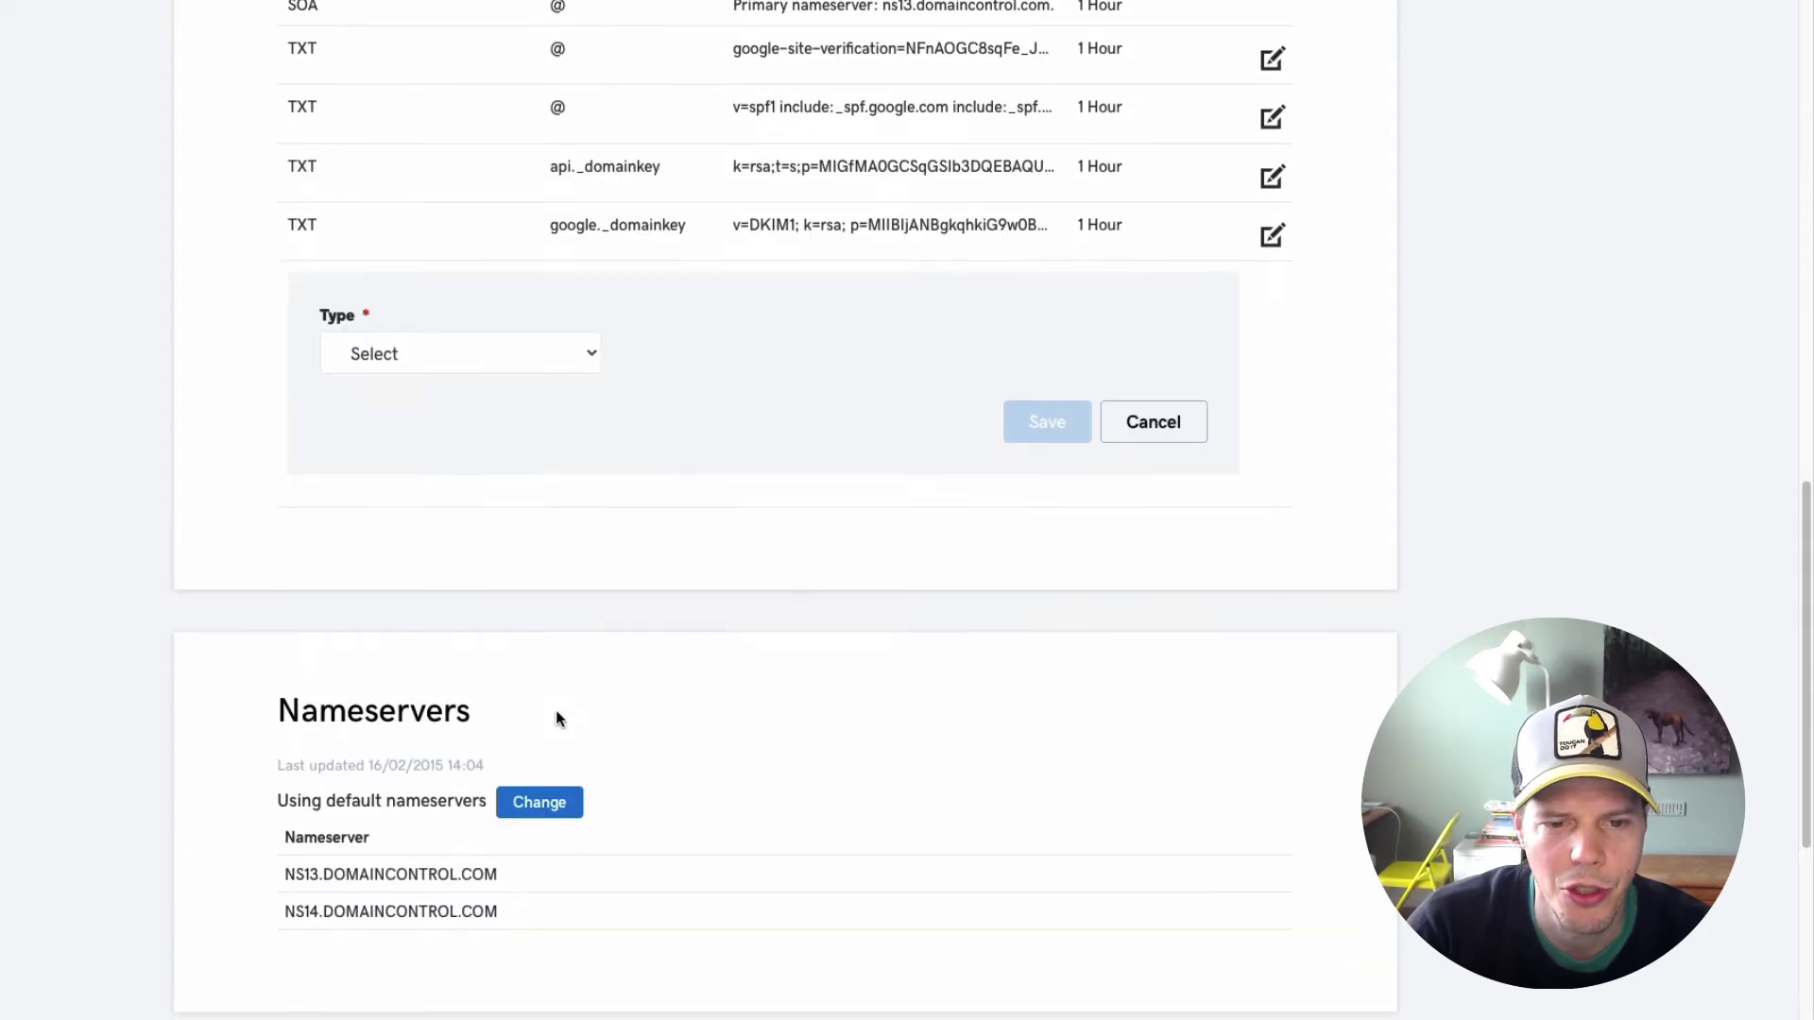
pyautogui.click(569, 342)
pyautogui.click(527, 407)
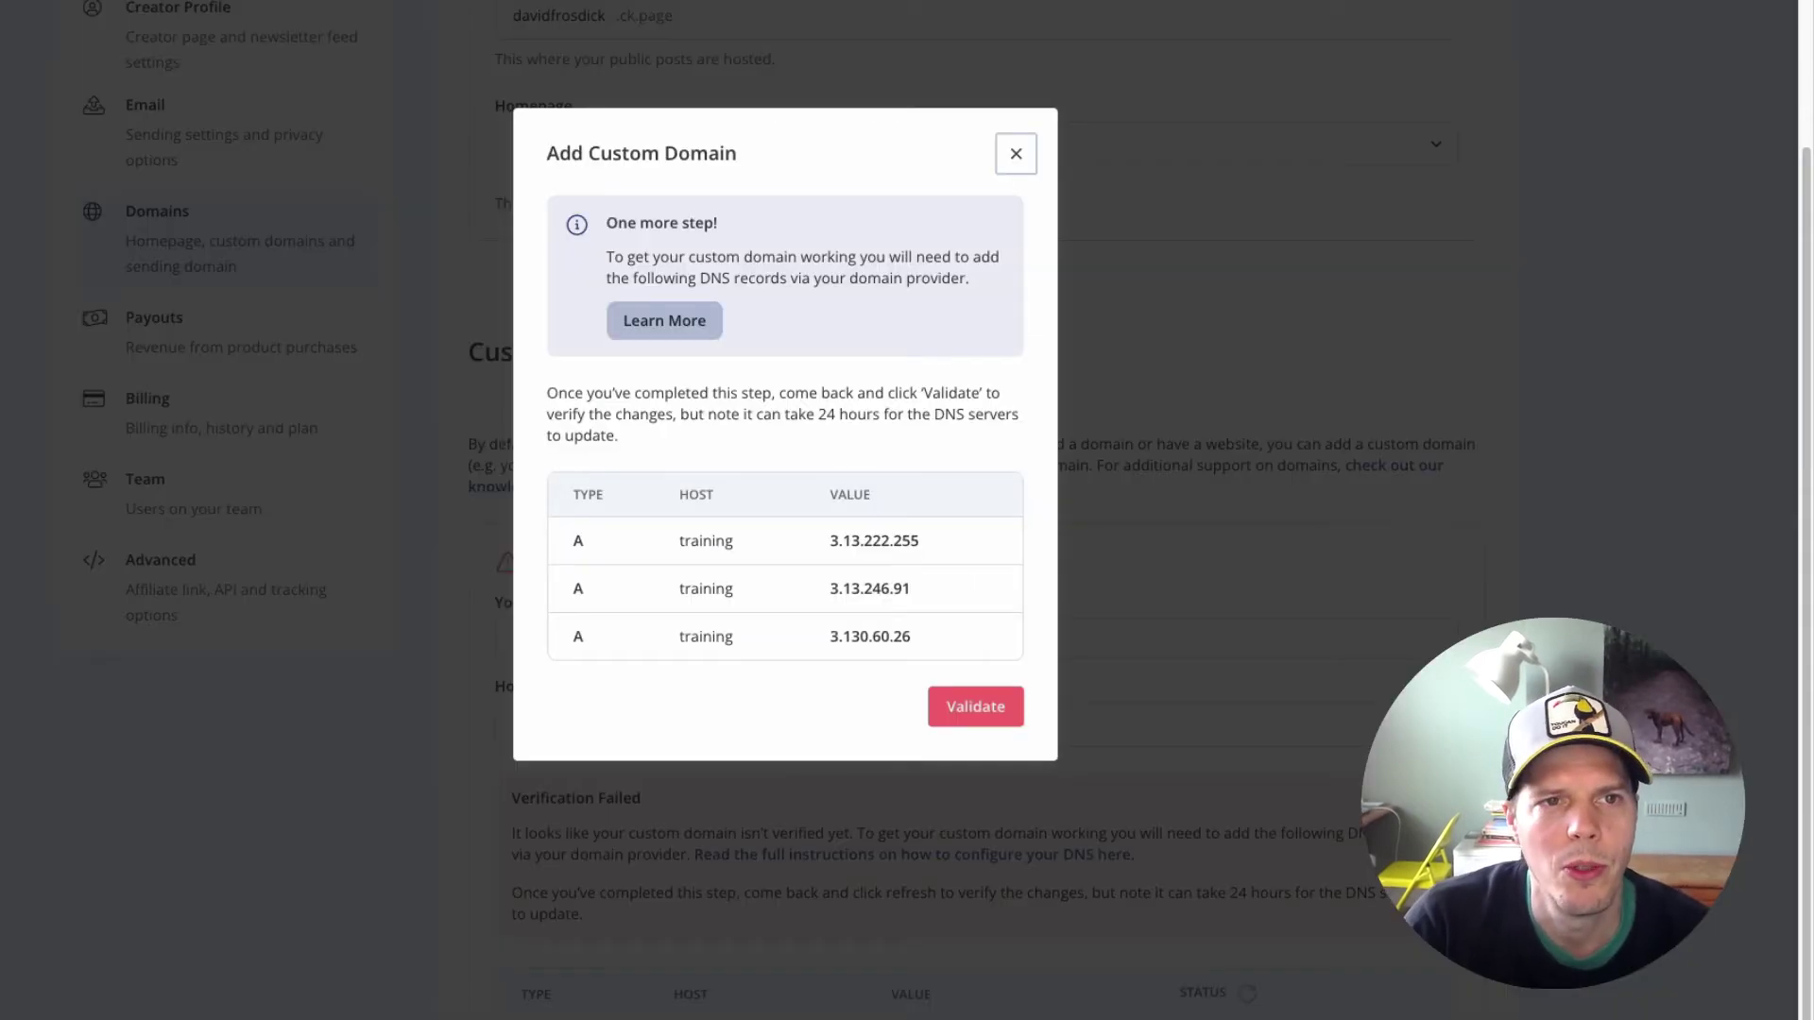
# Copy the host name "training" from ConvertKit's required DNS records into the new GoDaddy A record's host.
pyautogui.doubleClick(697, 544)
pyautogui.hotkey('ctrl', 'c')
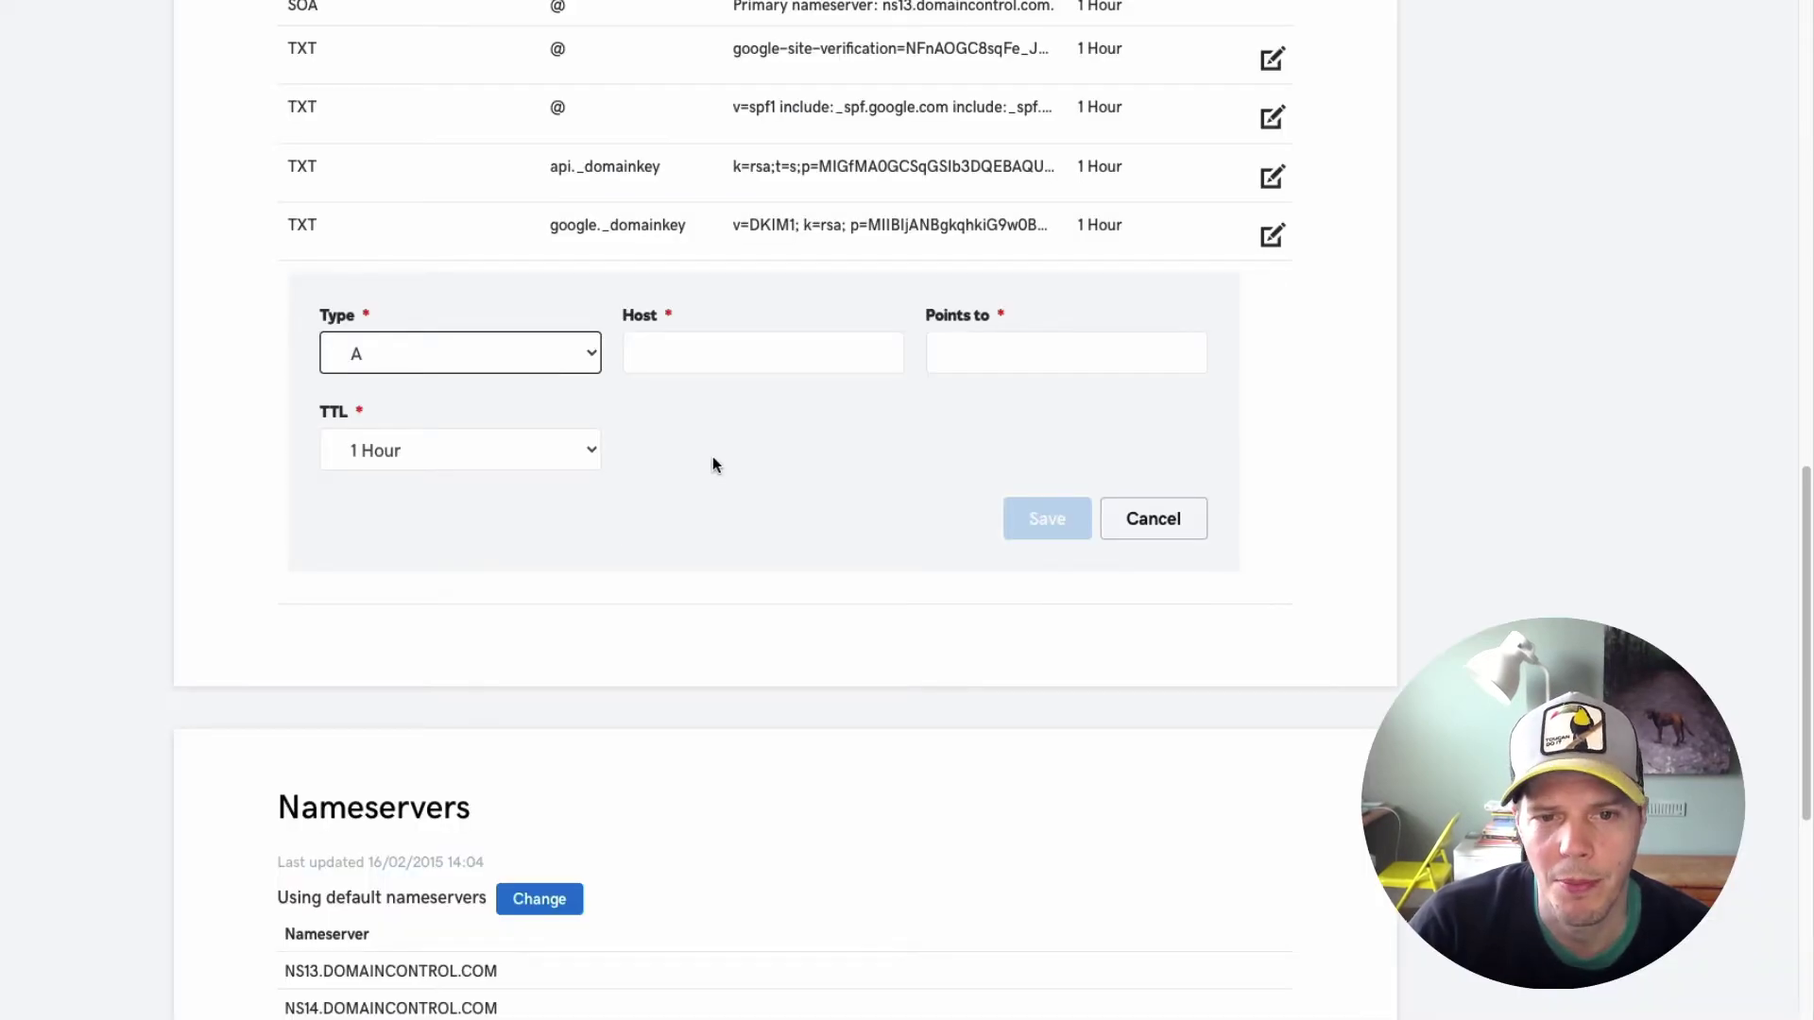
pyautogui.click(707, 352)
pyautogui.hotkey('ctrl', 'v')
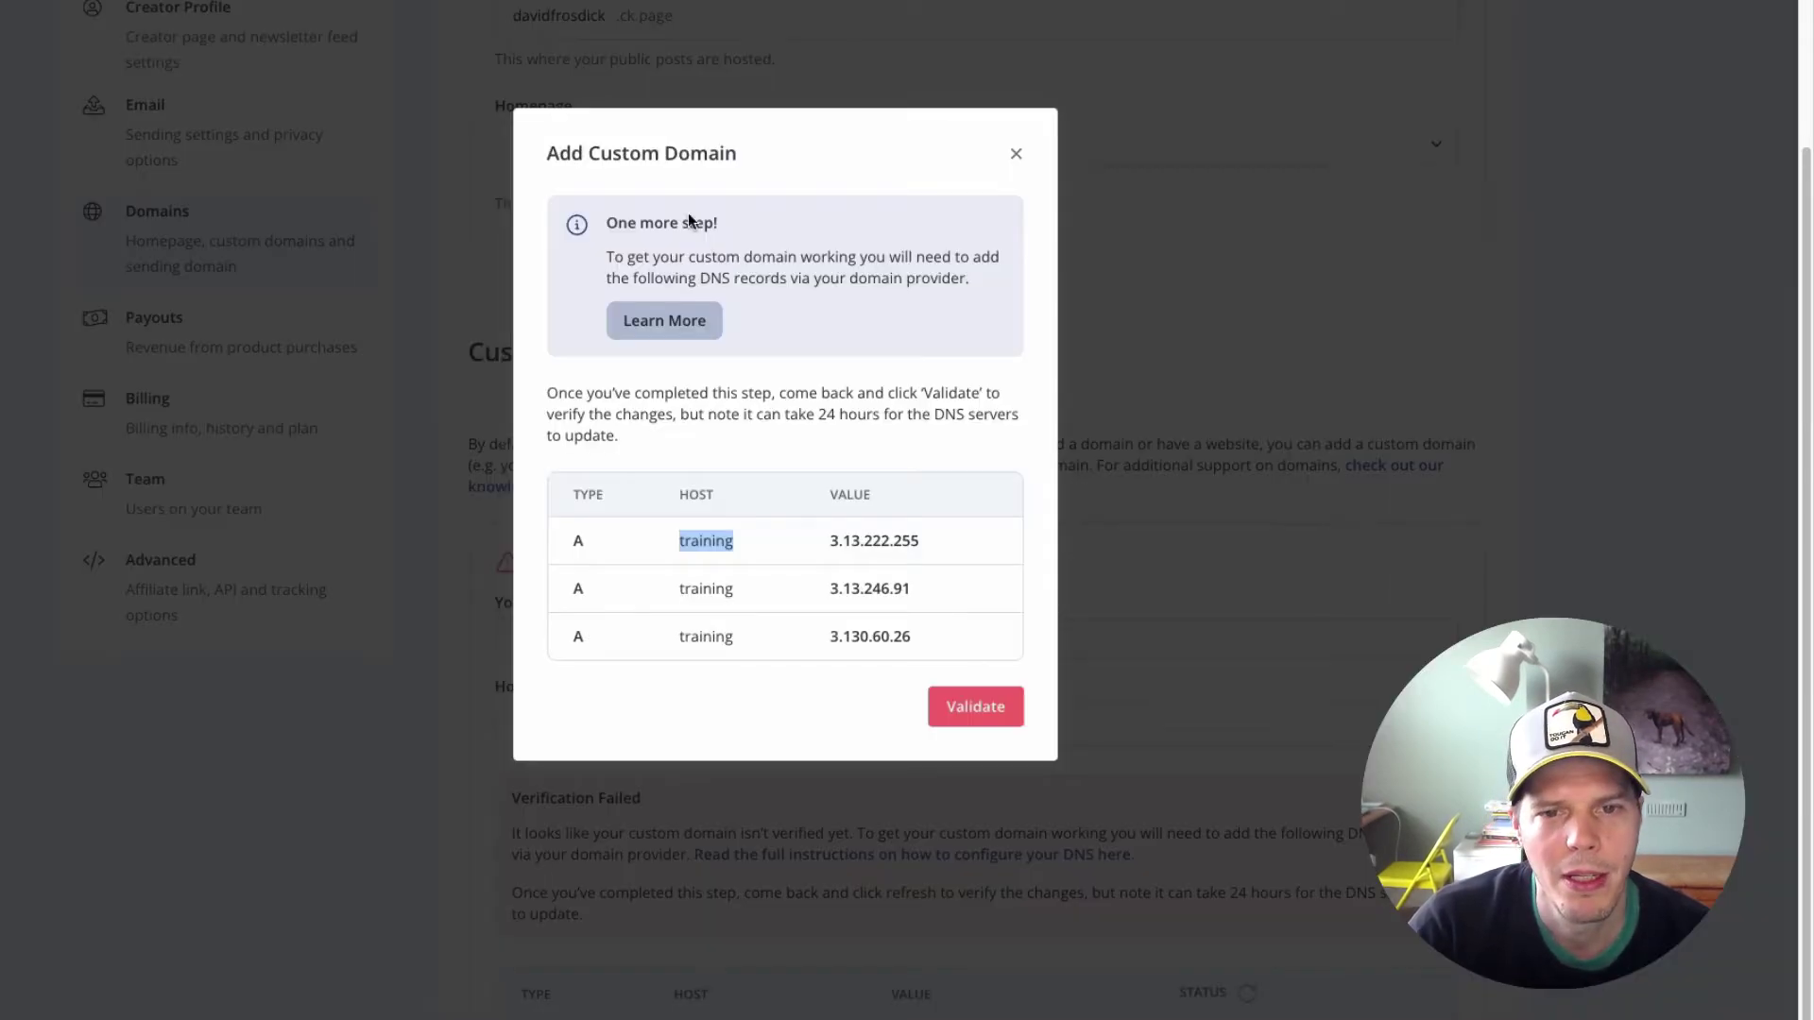
# Copy the first required value 3.13.222.255 from ConvertKit into the GoDaddy A record's destination and save the record.
pyautogui.moveTo(831, 541); pyautogui.dragTo(924, 546)
pyautogui.hotkey('ctrl', 'c')
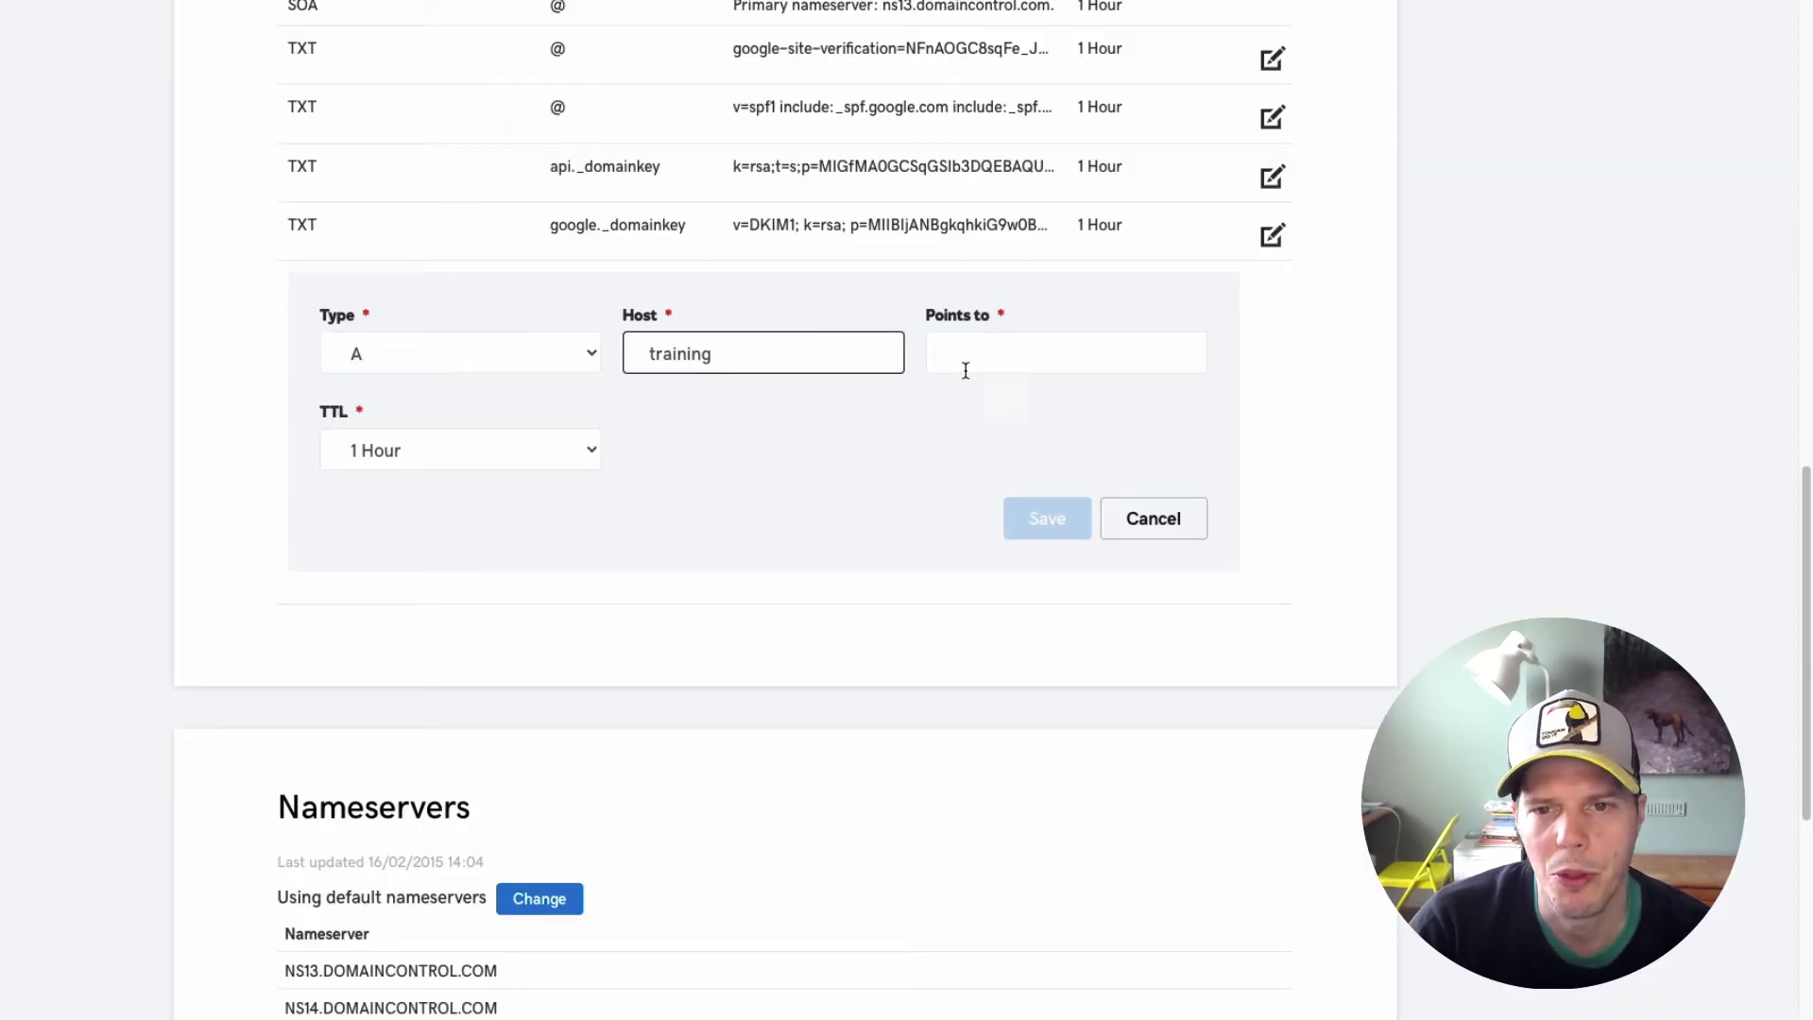
pyautogui.click(969, 357)
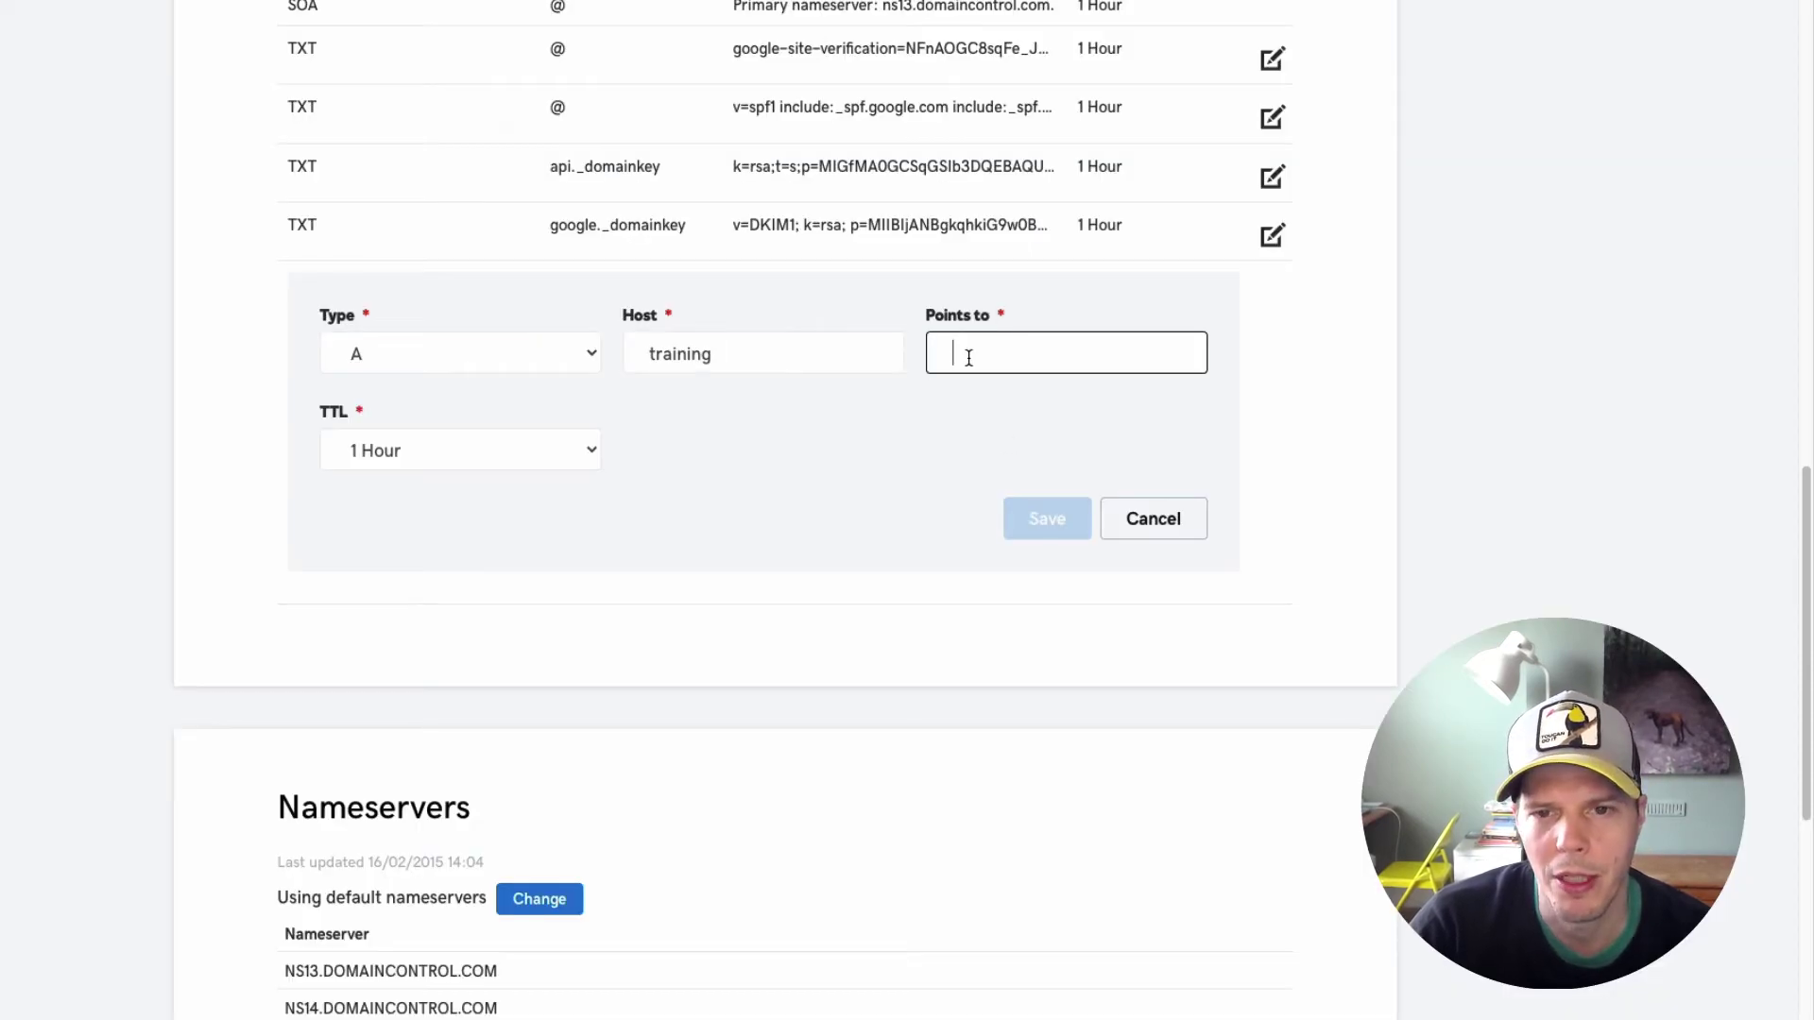
pyautogui.hotkey('ctrl', 'v')
pyautogui.click(1044, 519)
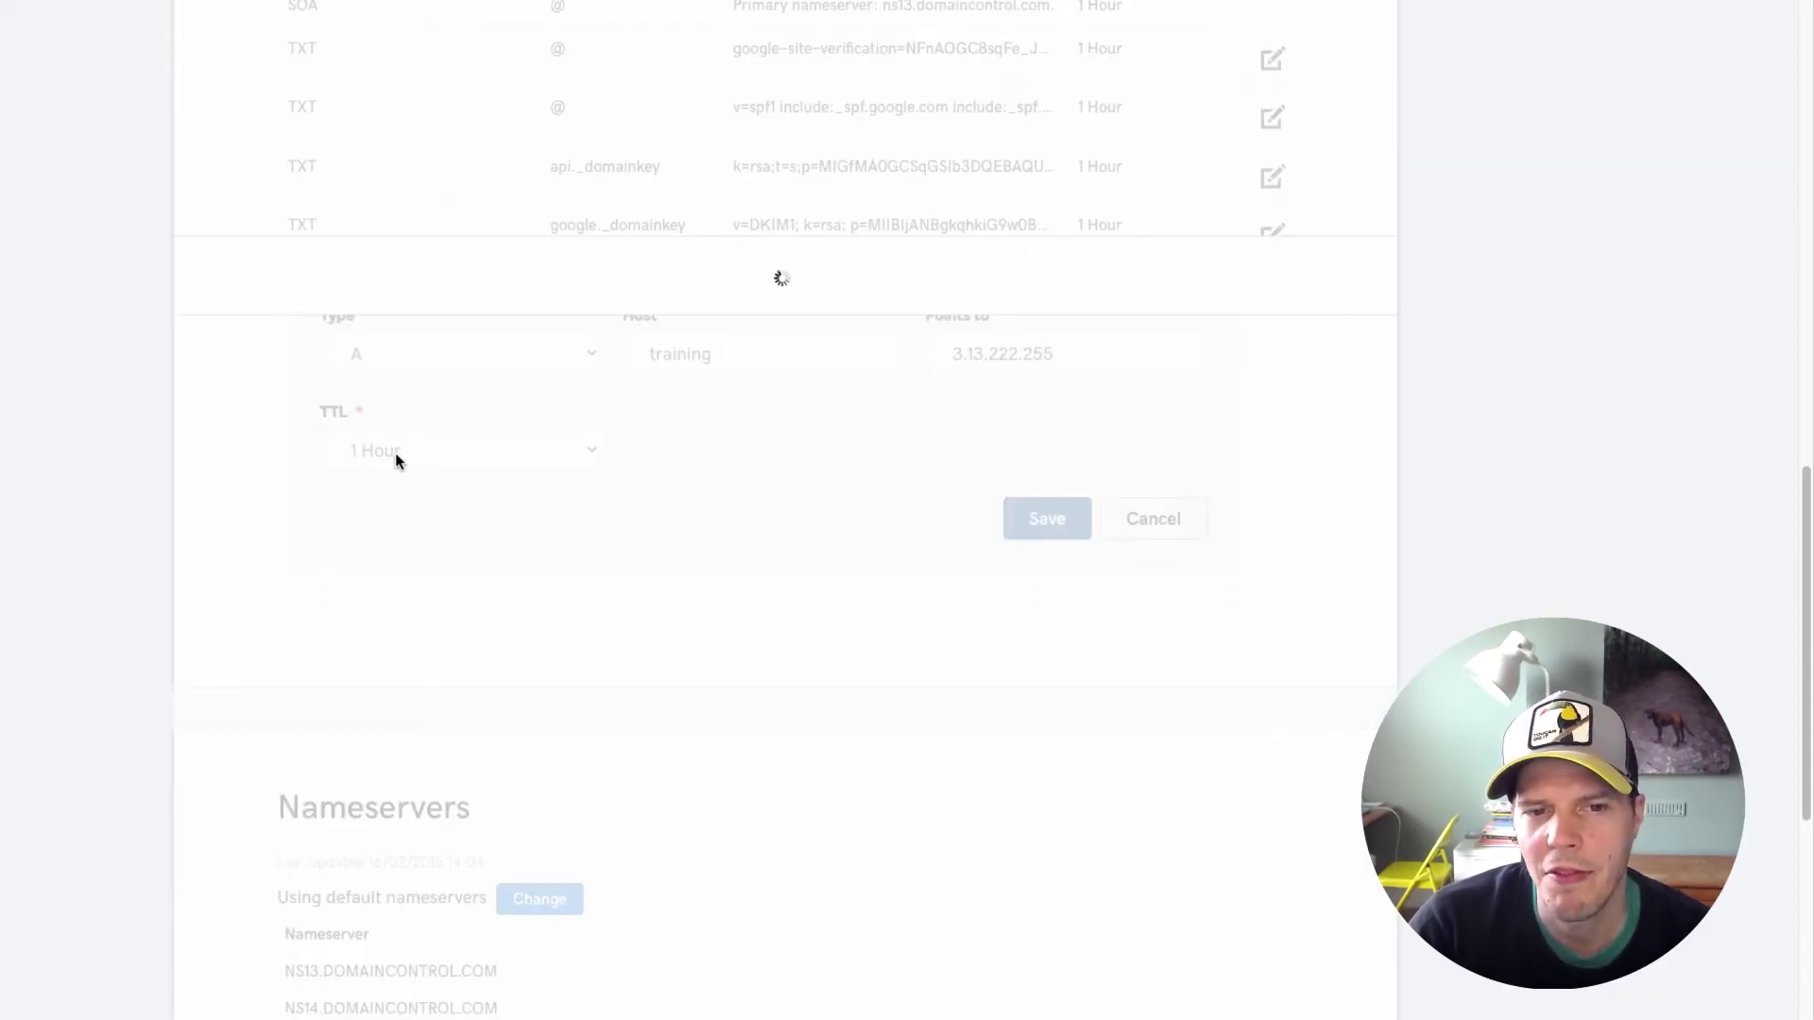
# Start a second A record in GoDaddy and copy the host name "training" from ConvertKit's second record into it.
pyautogui.click(1270, 366)
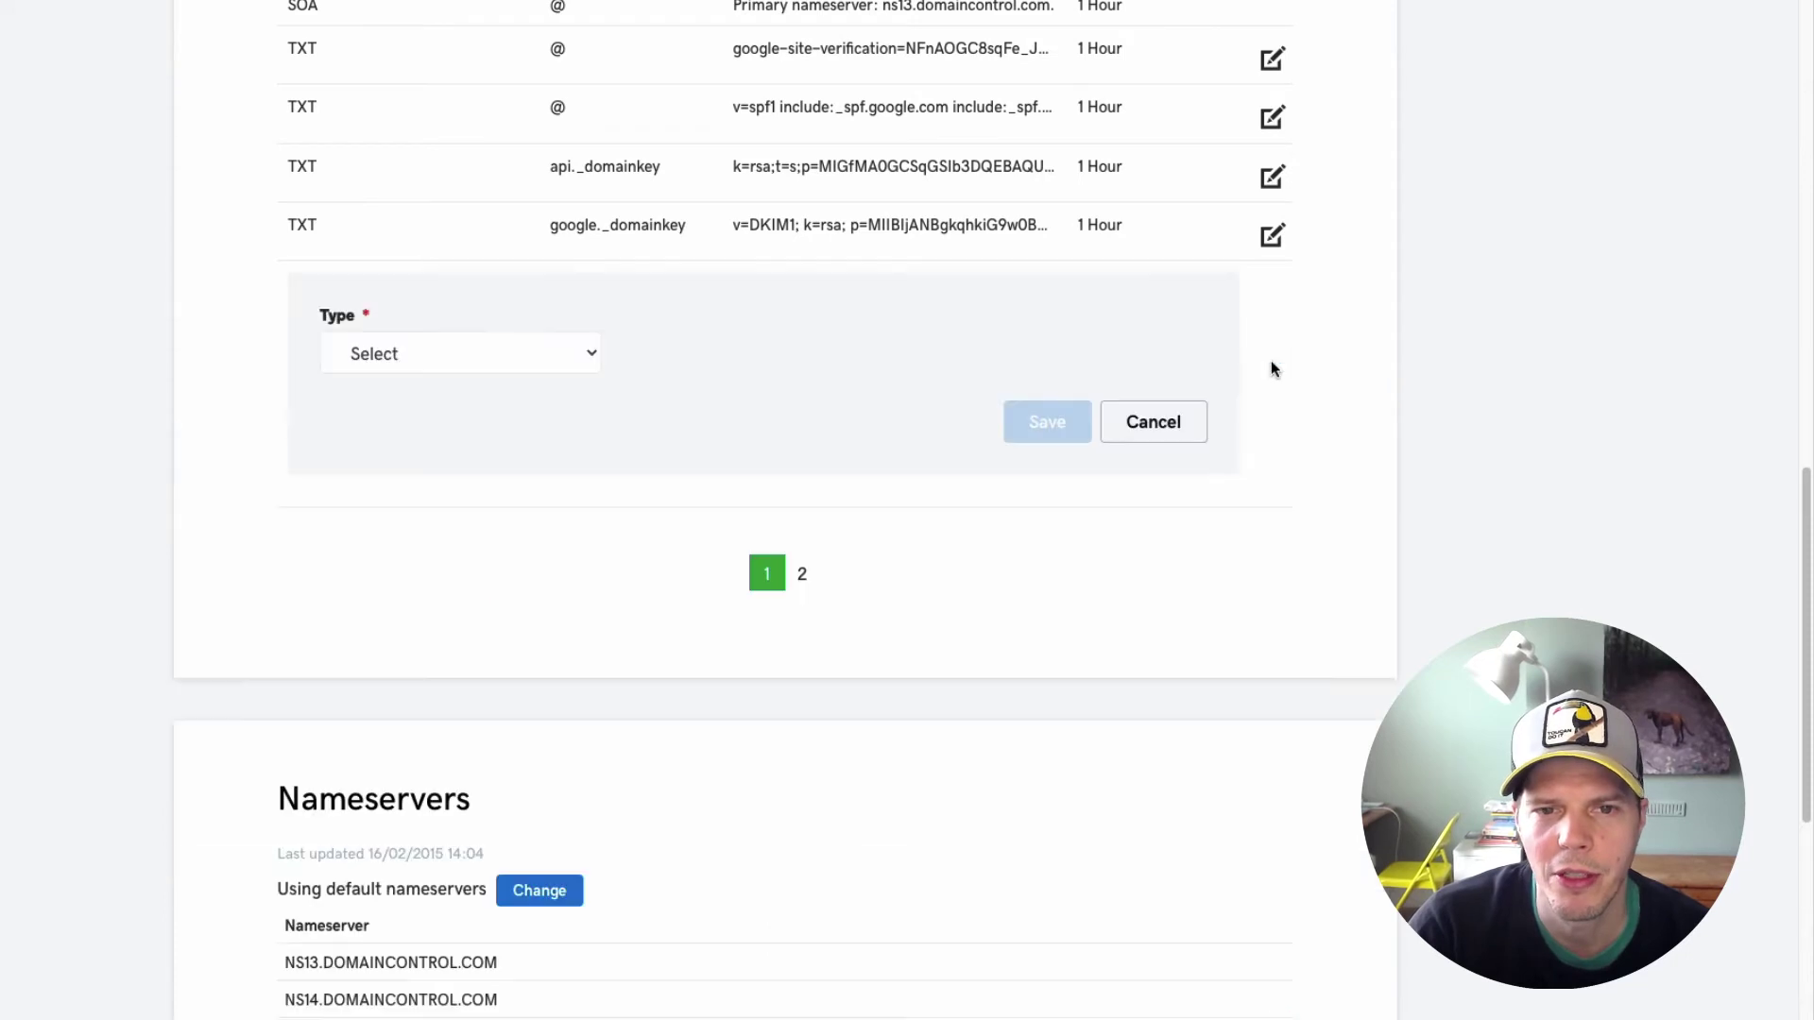
pyautogui.click(495, 369)
pyautogui.click(421, 404)
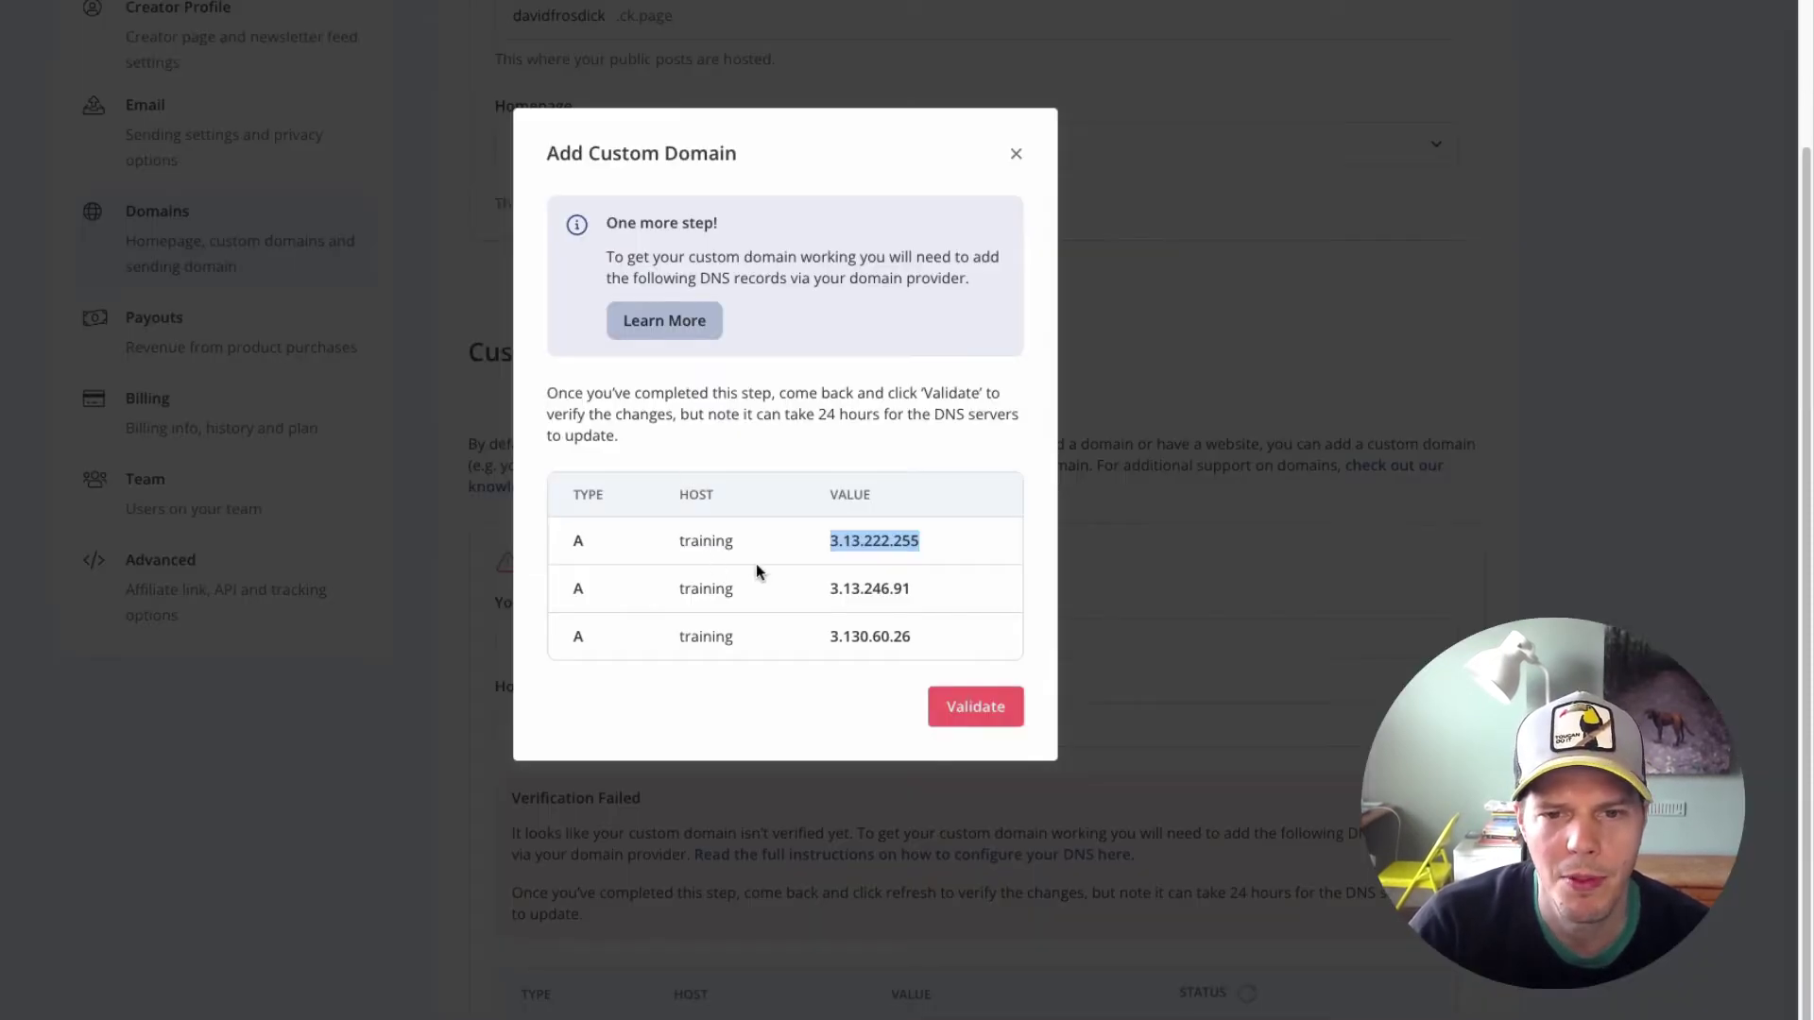
pyautogui.doubleClick(697, 588)
pyautogui.hotkey('ctrl', 'c')
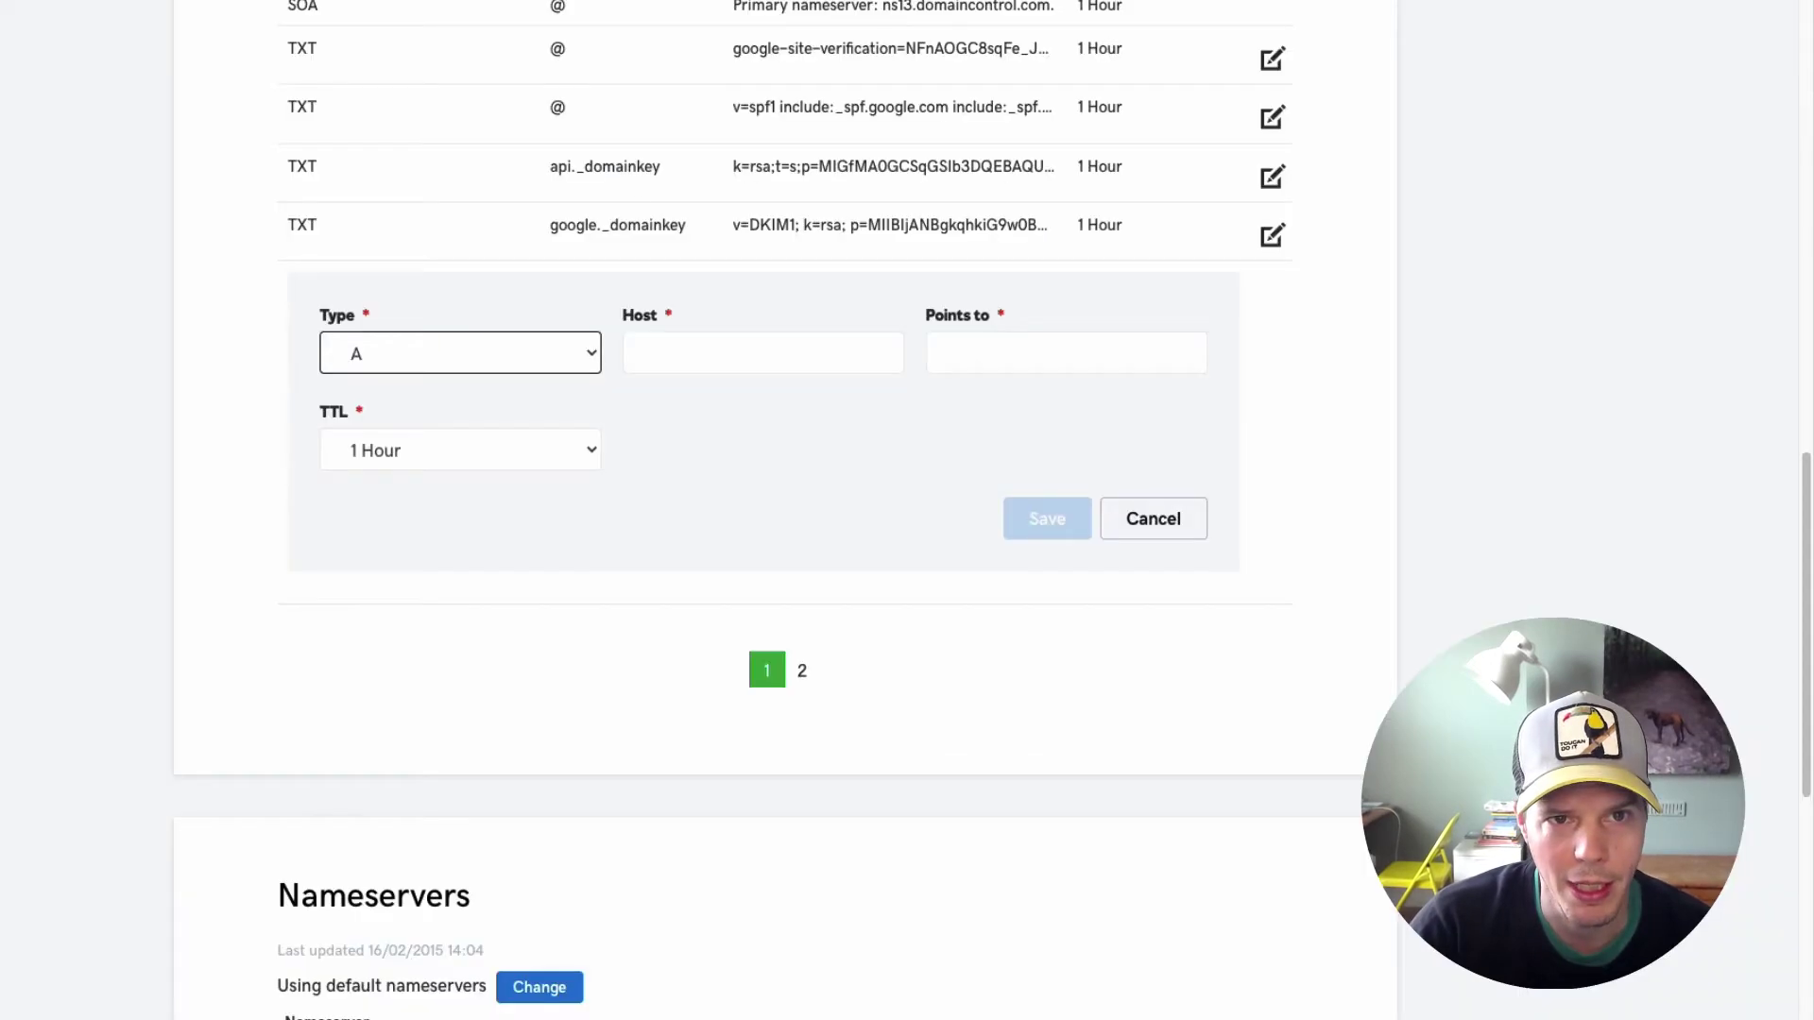
pyautogui.click(737, 353)
pyautogui.hotkey('ctrl', 'v')
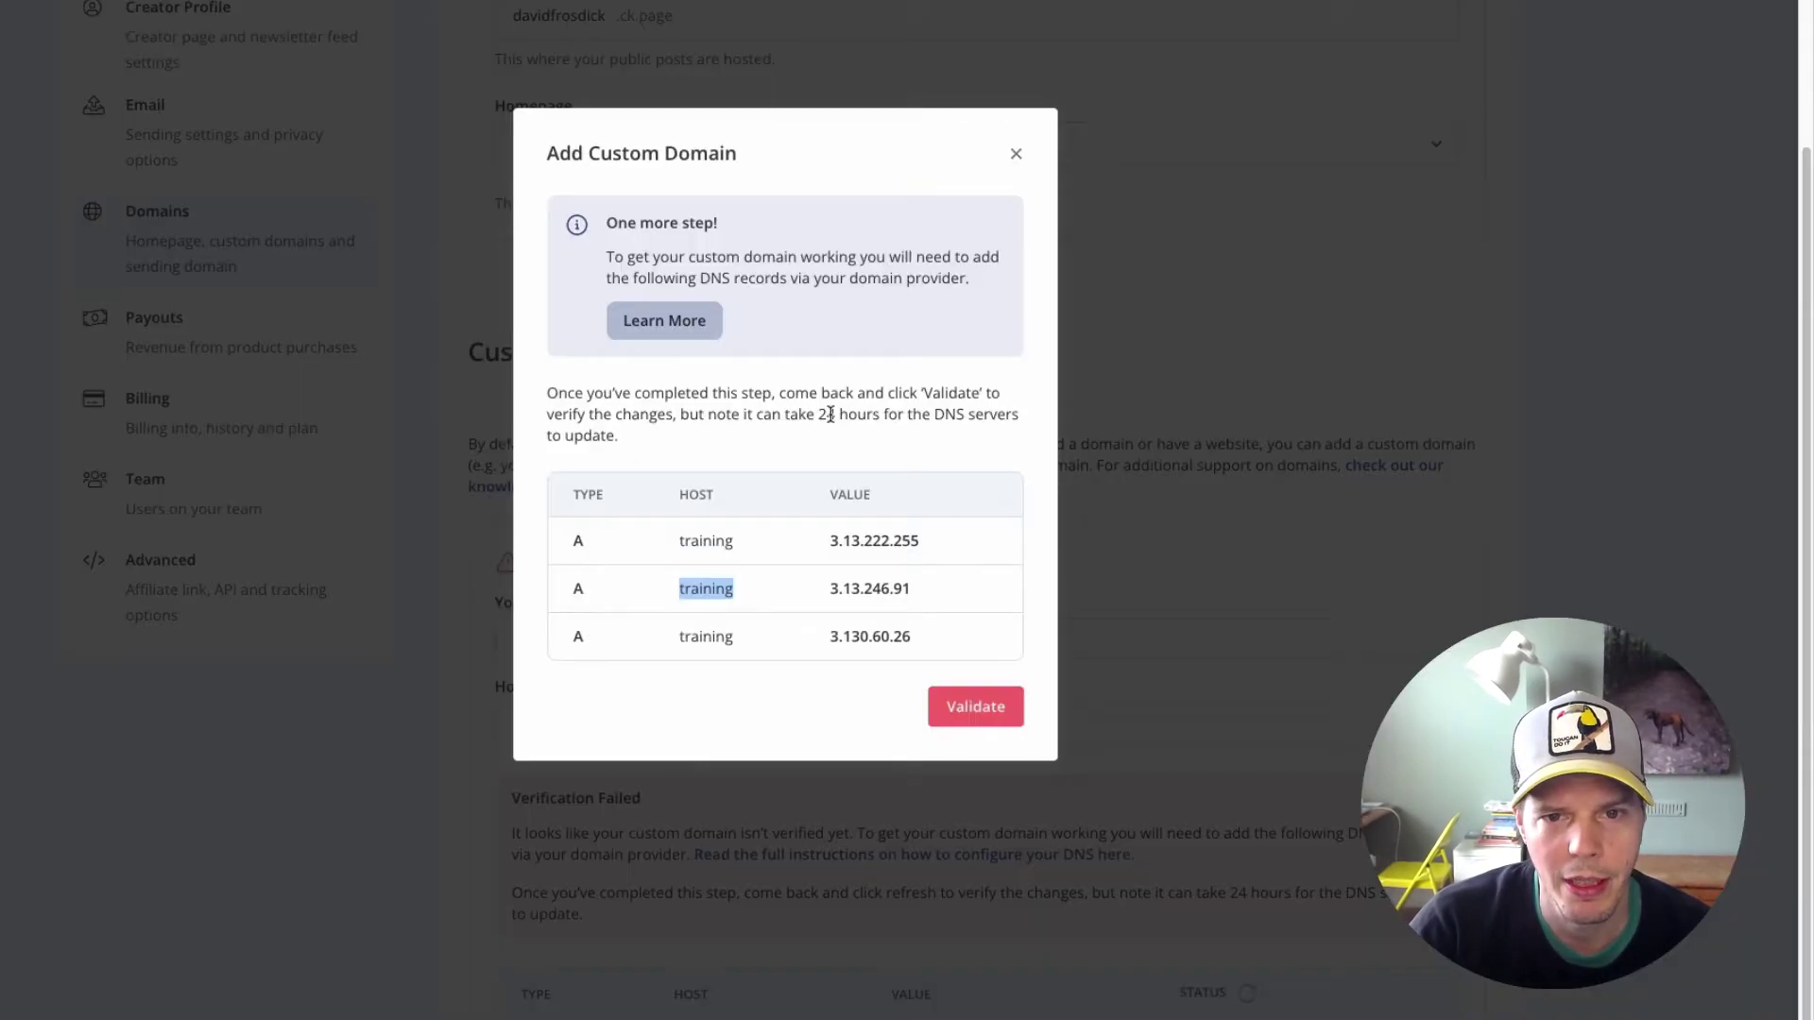
# Copy the second required value 3.13.246.91 from ConvertKit into the second A record's destination and save the record.
pyautogui.doubleClick(848, 580)
pyautogui.hotkey('ctrl', 'c')
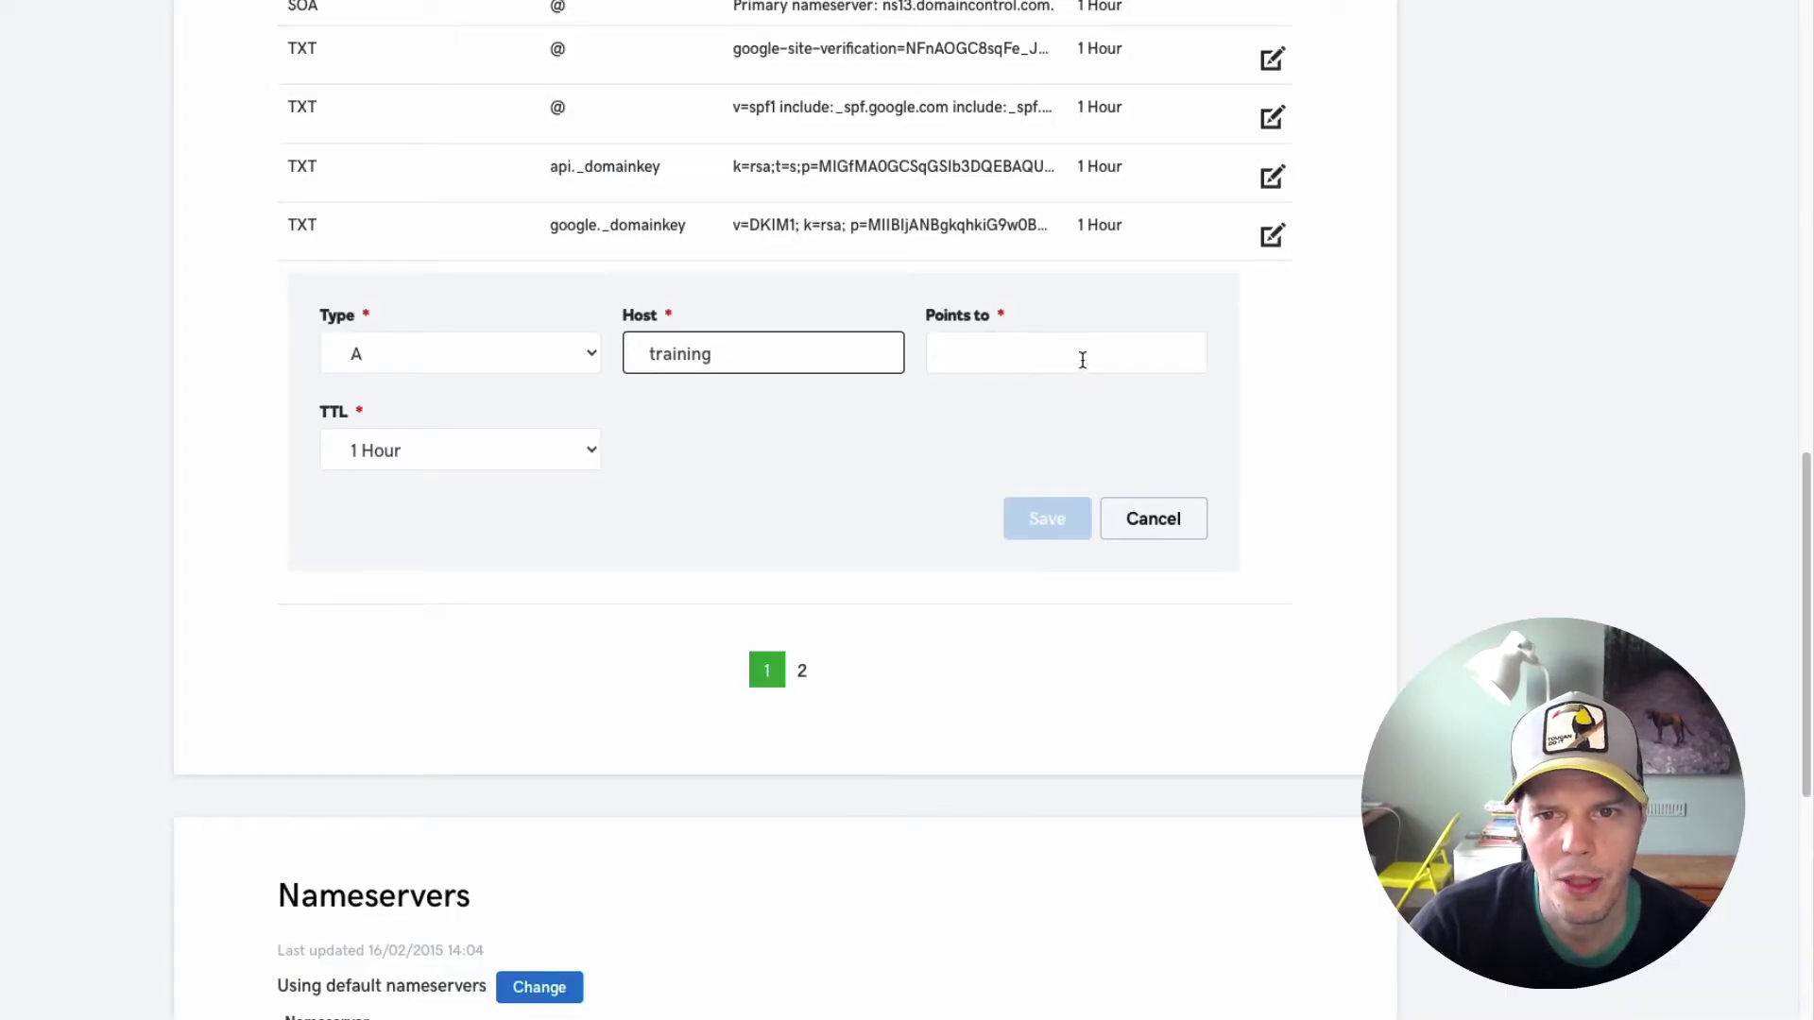
pyautogui.click(1081, 356)
pyautogui.hotkey('ctrl', 'v')
pyautogui.click(1051, 516)
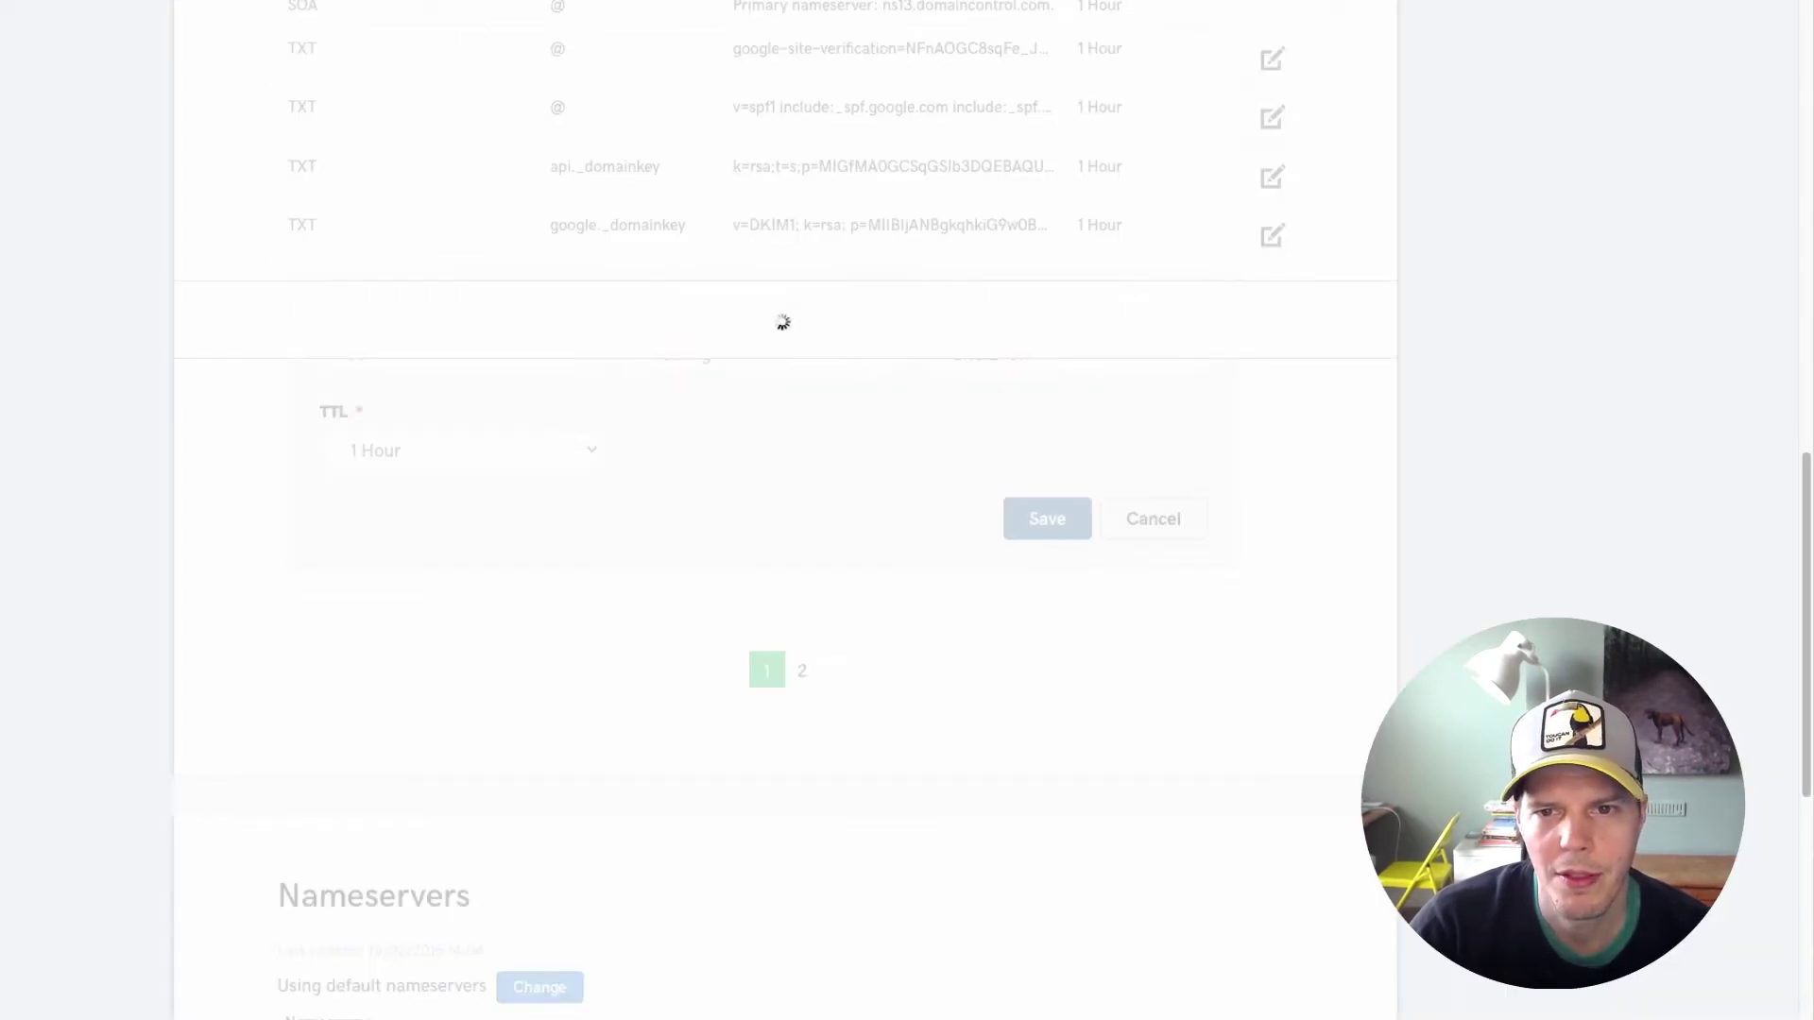
# Start a third A record in GoDaddy with "training" as its host name.
pyautogui.click(1273, 355)
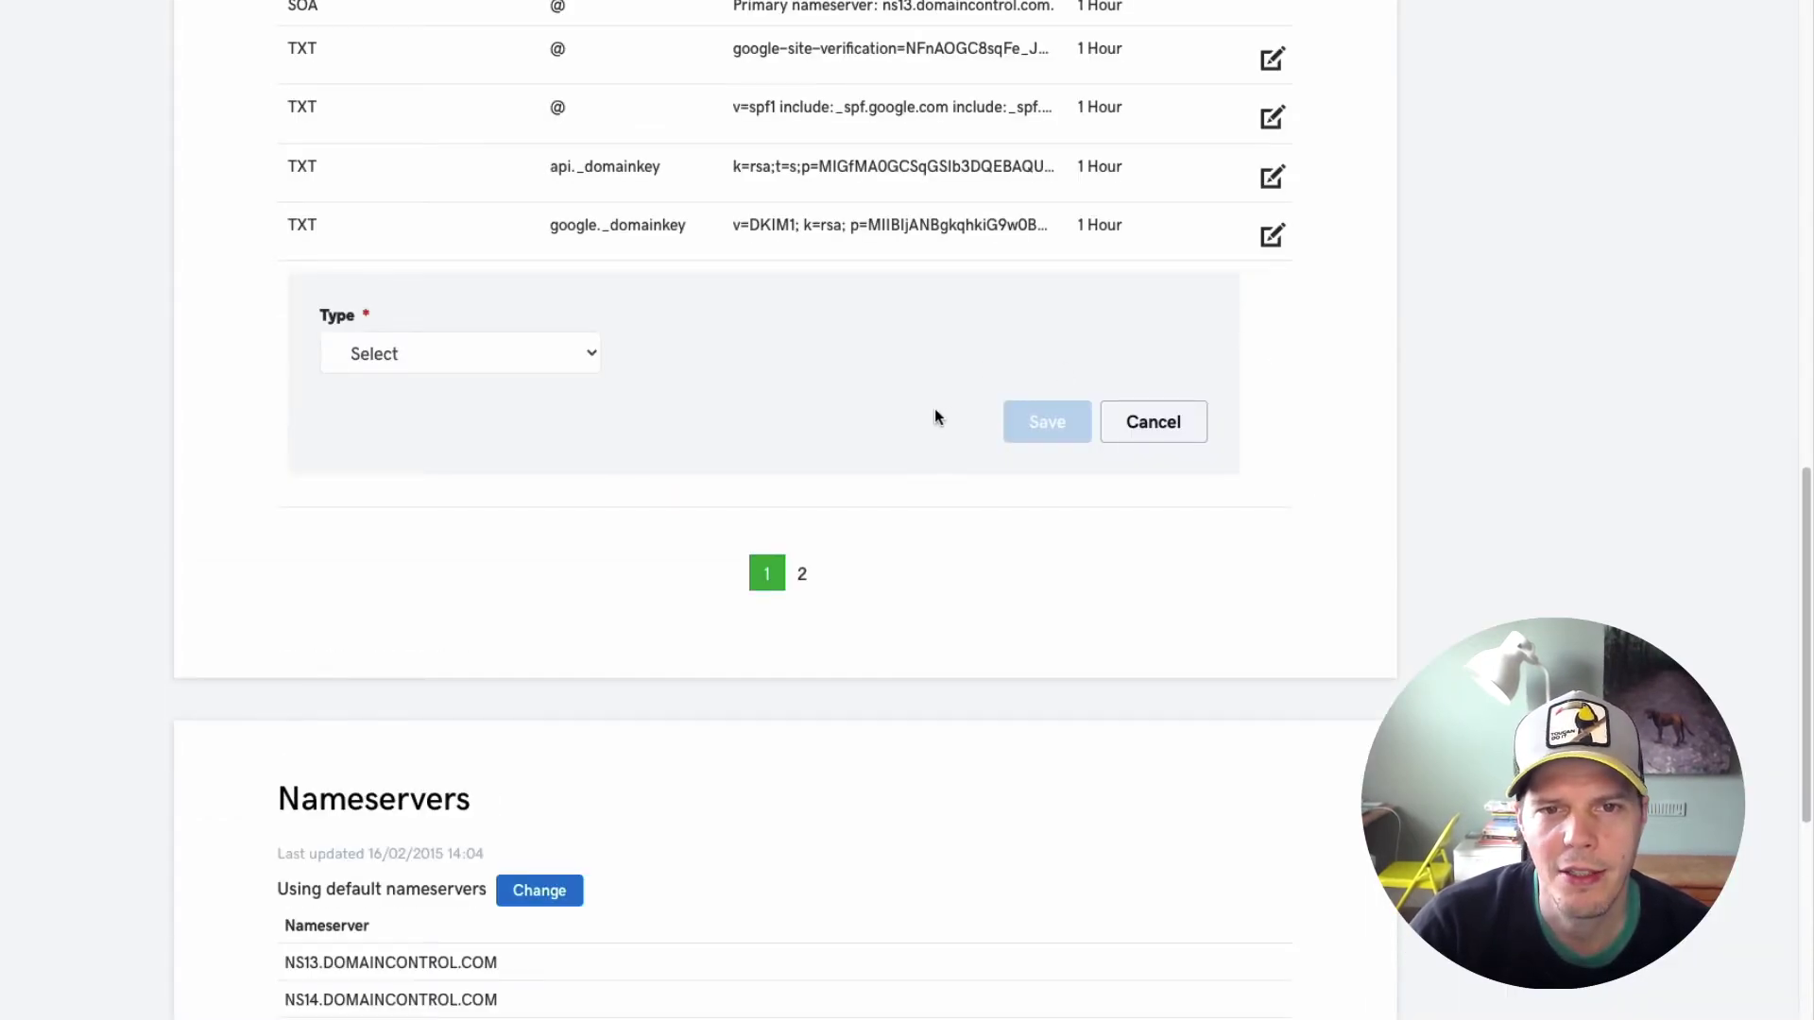
pyautogui.click(510, 367)
pyautogui.click(453, 409)
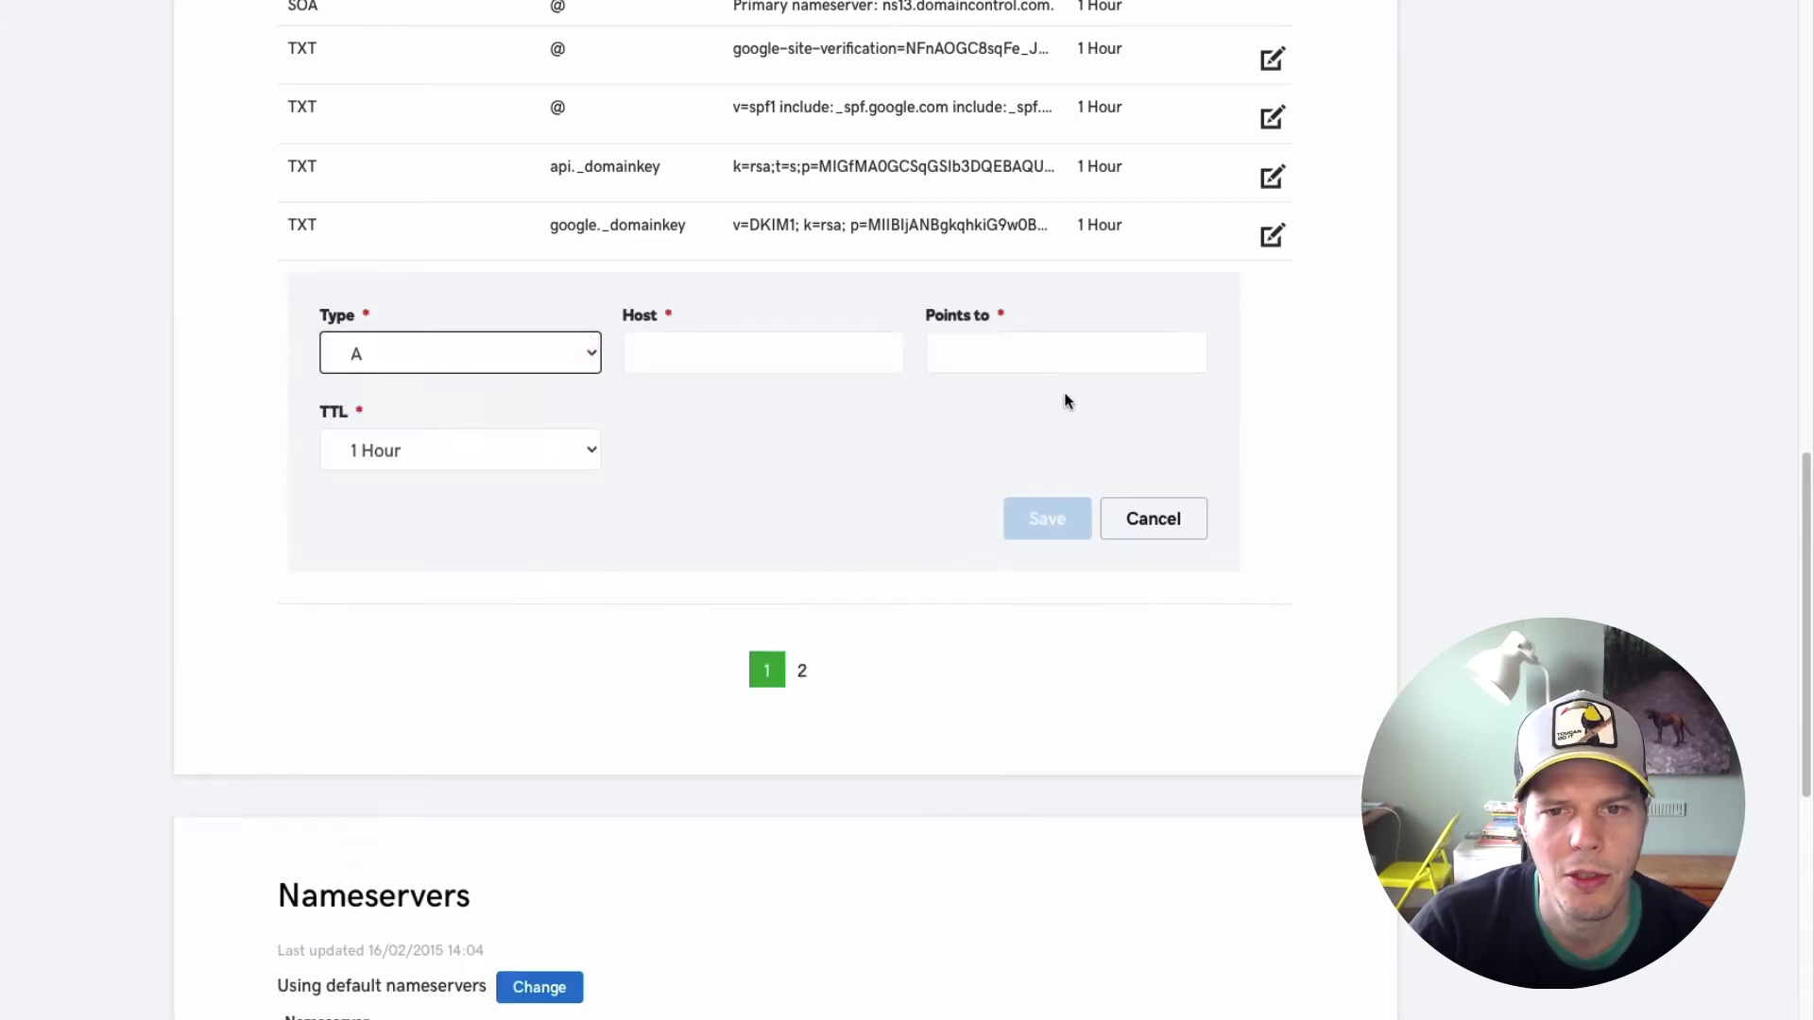
pyautogui.click(1055, 369)
pyautogui.click(674, 354)
pyautogui.write('trainin')
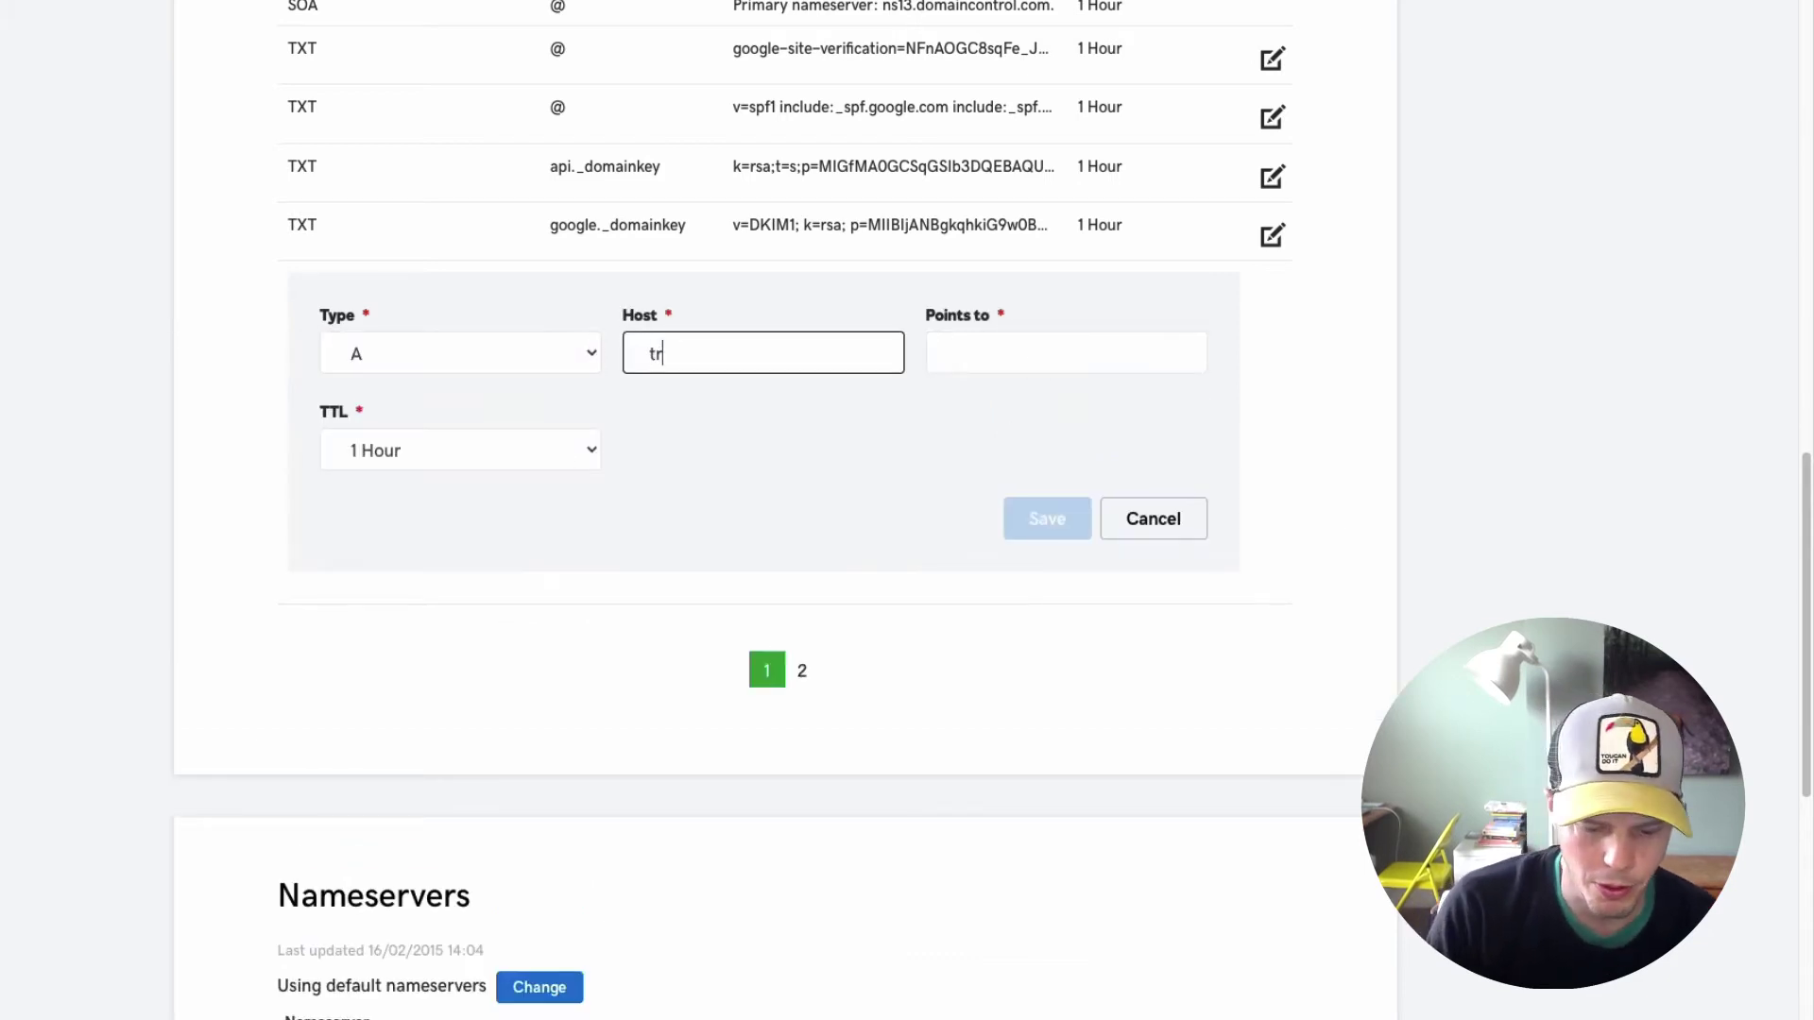
pyautogui.write('g')
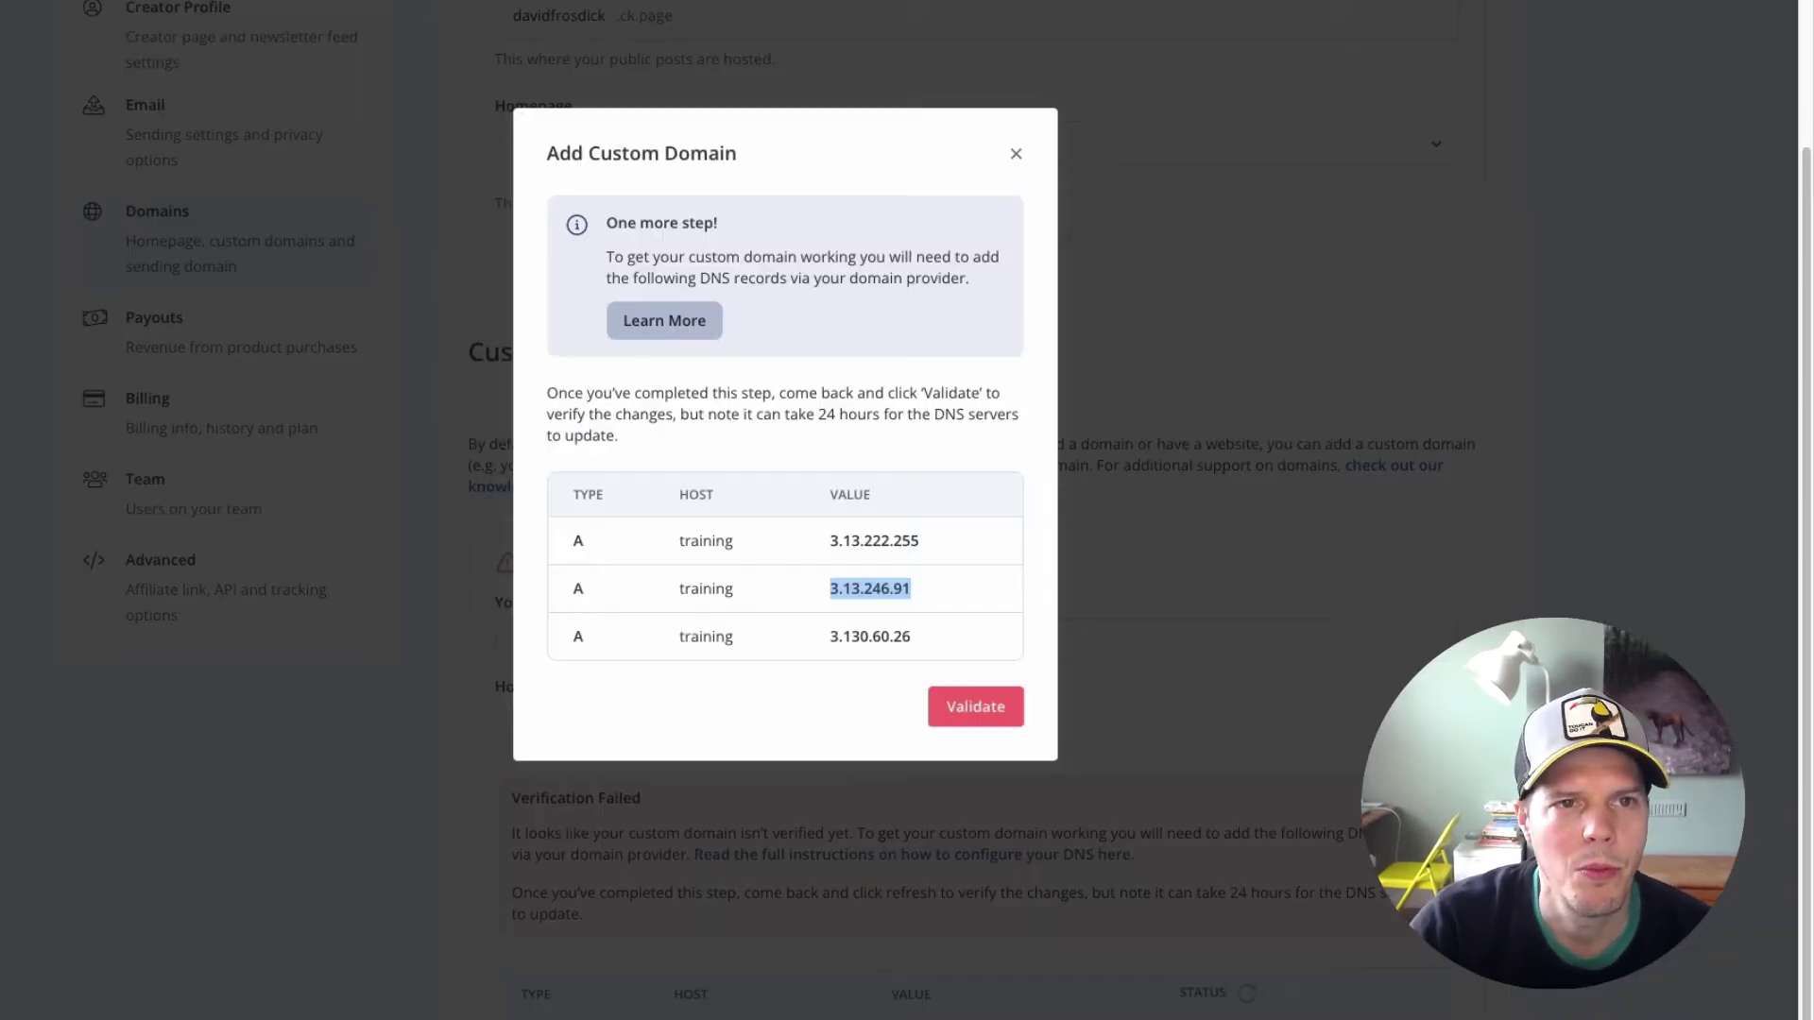
# Copy the third required value 3.130.60.26 from ConvertKit into the third A record's destination and save the record.
pyautogui.moveTo(828, 635); pyautogui.dragTo(922, 634)
pyautogui.hotkey('ctrl', 'c')
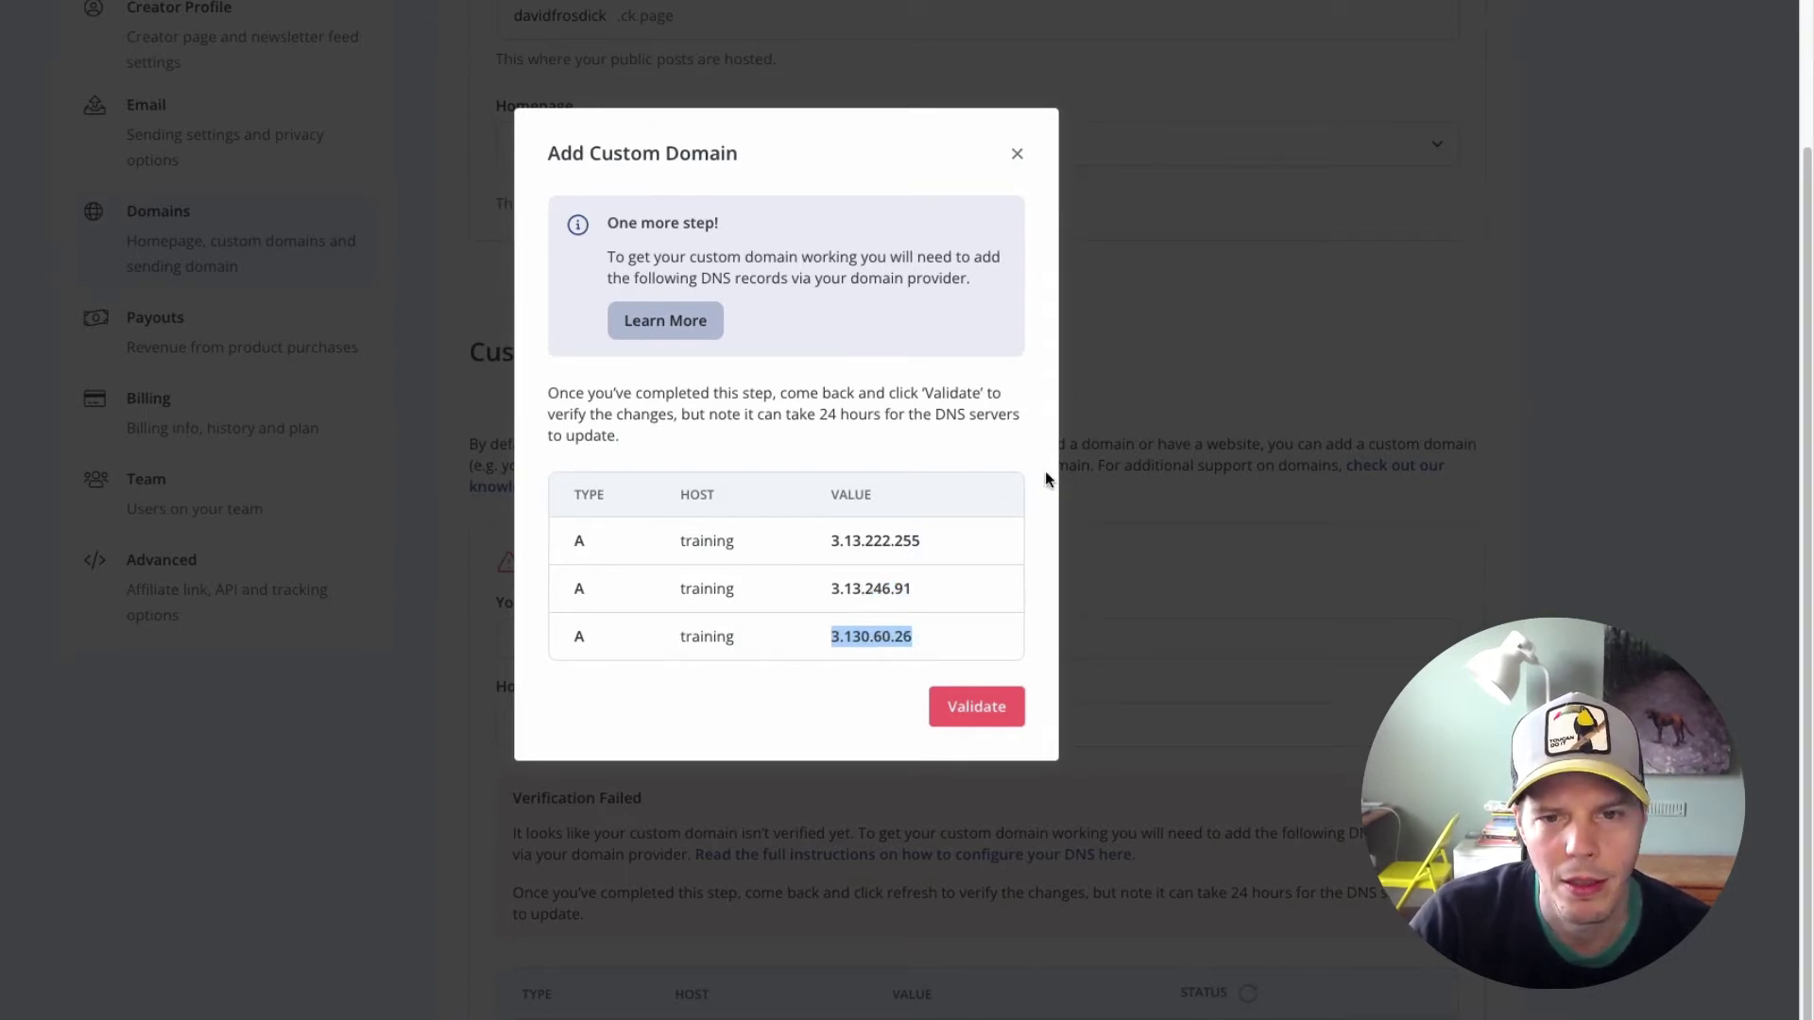
pyautogui.click(525, 3)
pyautogui.click(993, 335)
pyautogui.hotkey('ctrl', 'v')
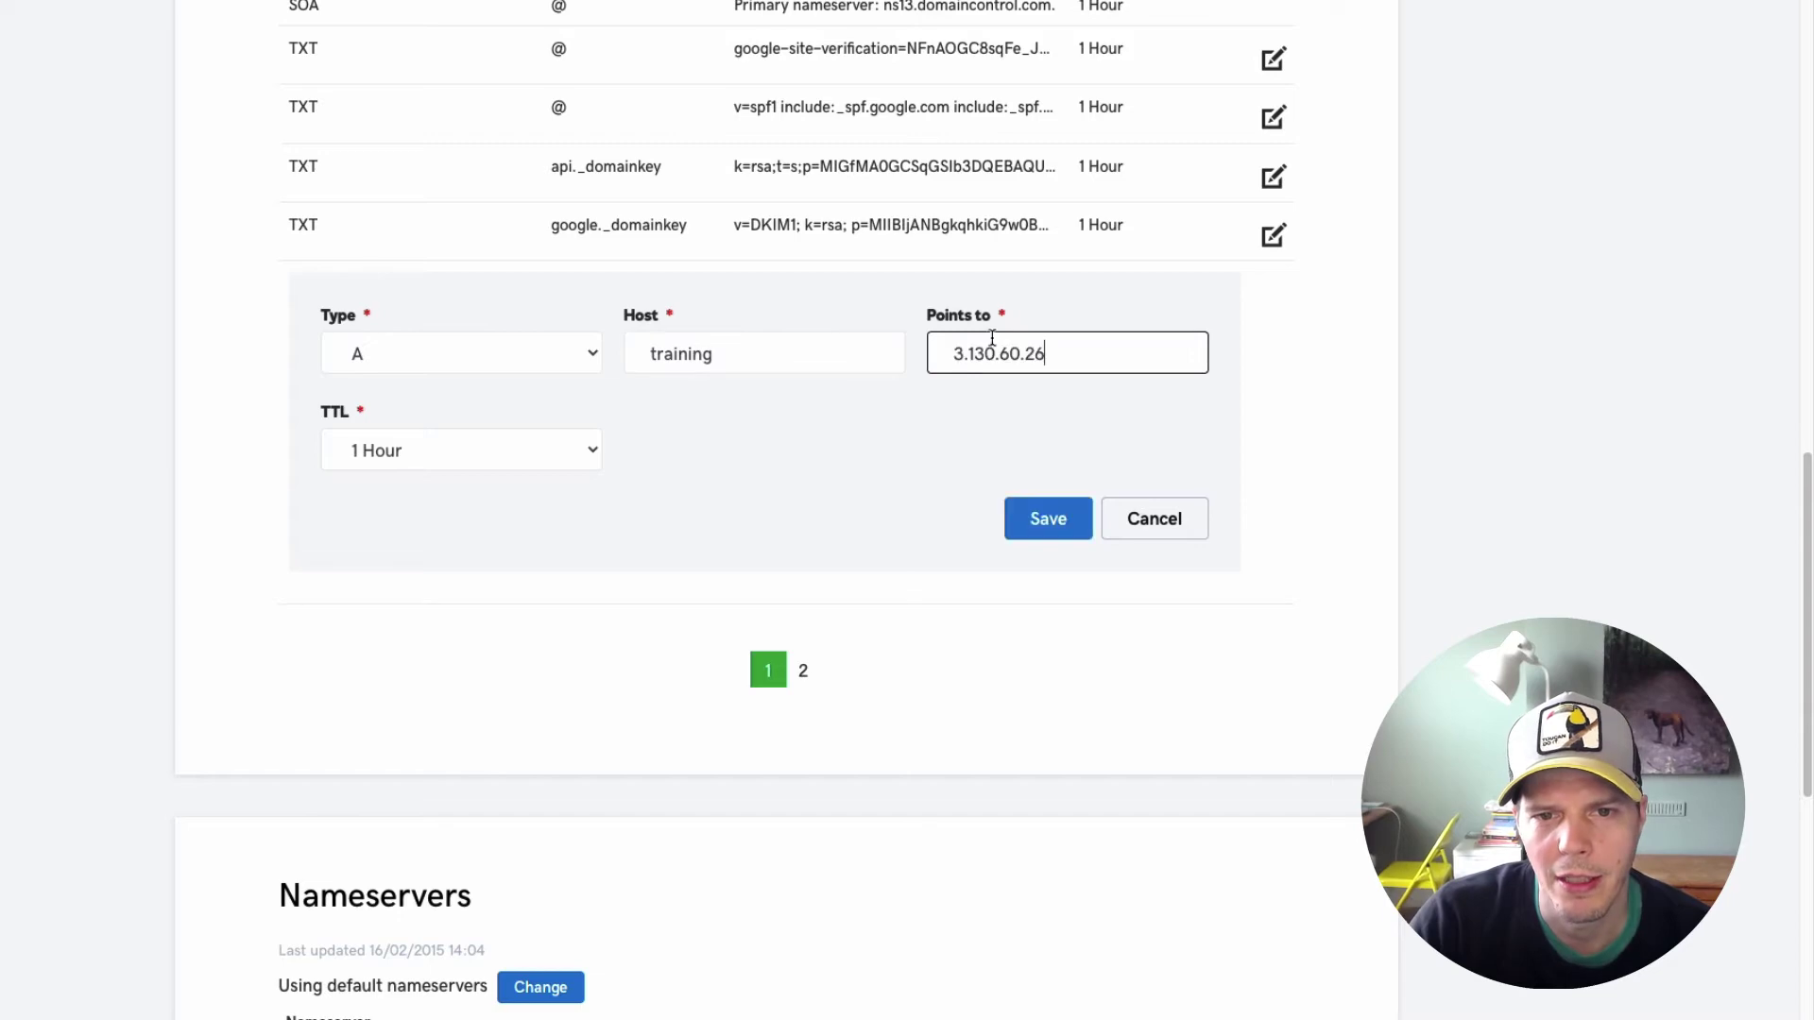
pyautogui.click(1046, 524)
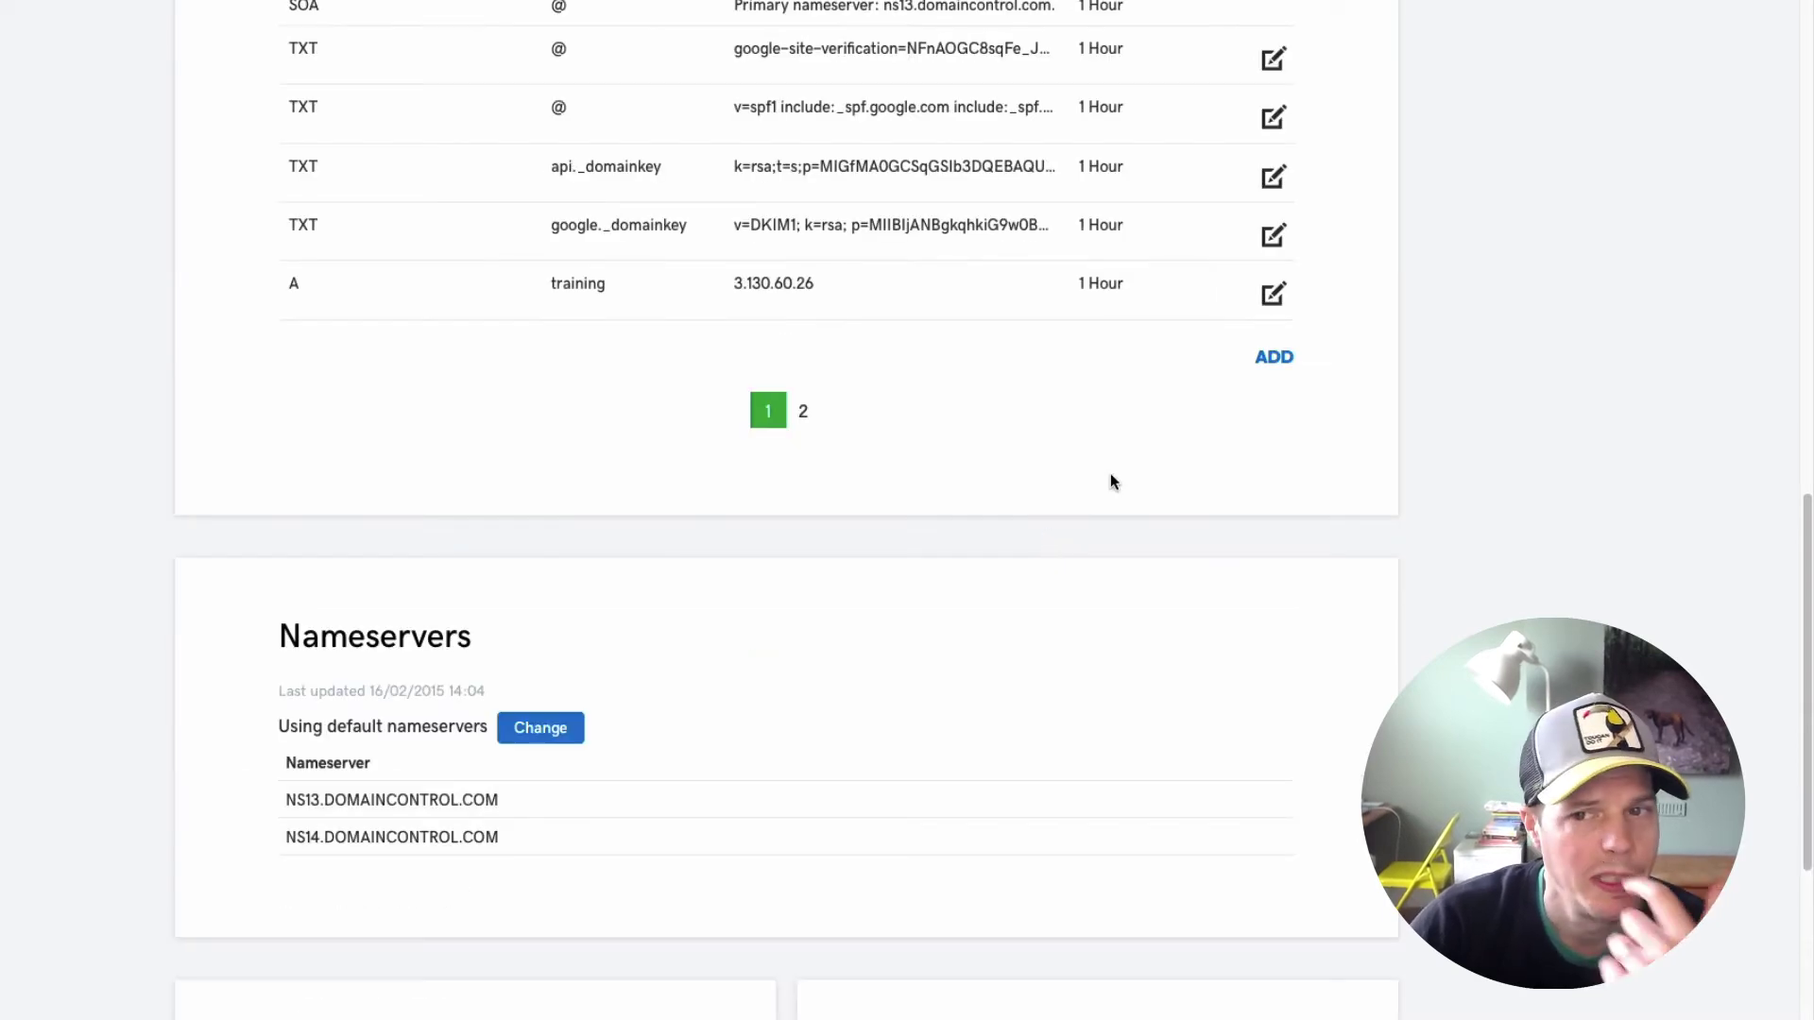
# Look through GoDaddy's DNS record list for the newly added "training" A records.
pyautogui.scroll(15, 1052, 514)
pyautogui.scroll(-3, 1025, 520)
pyautogui.scroll(-1, 317, 186)
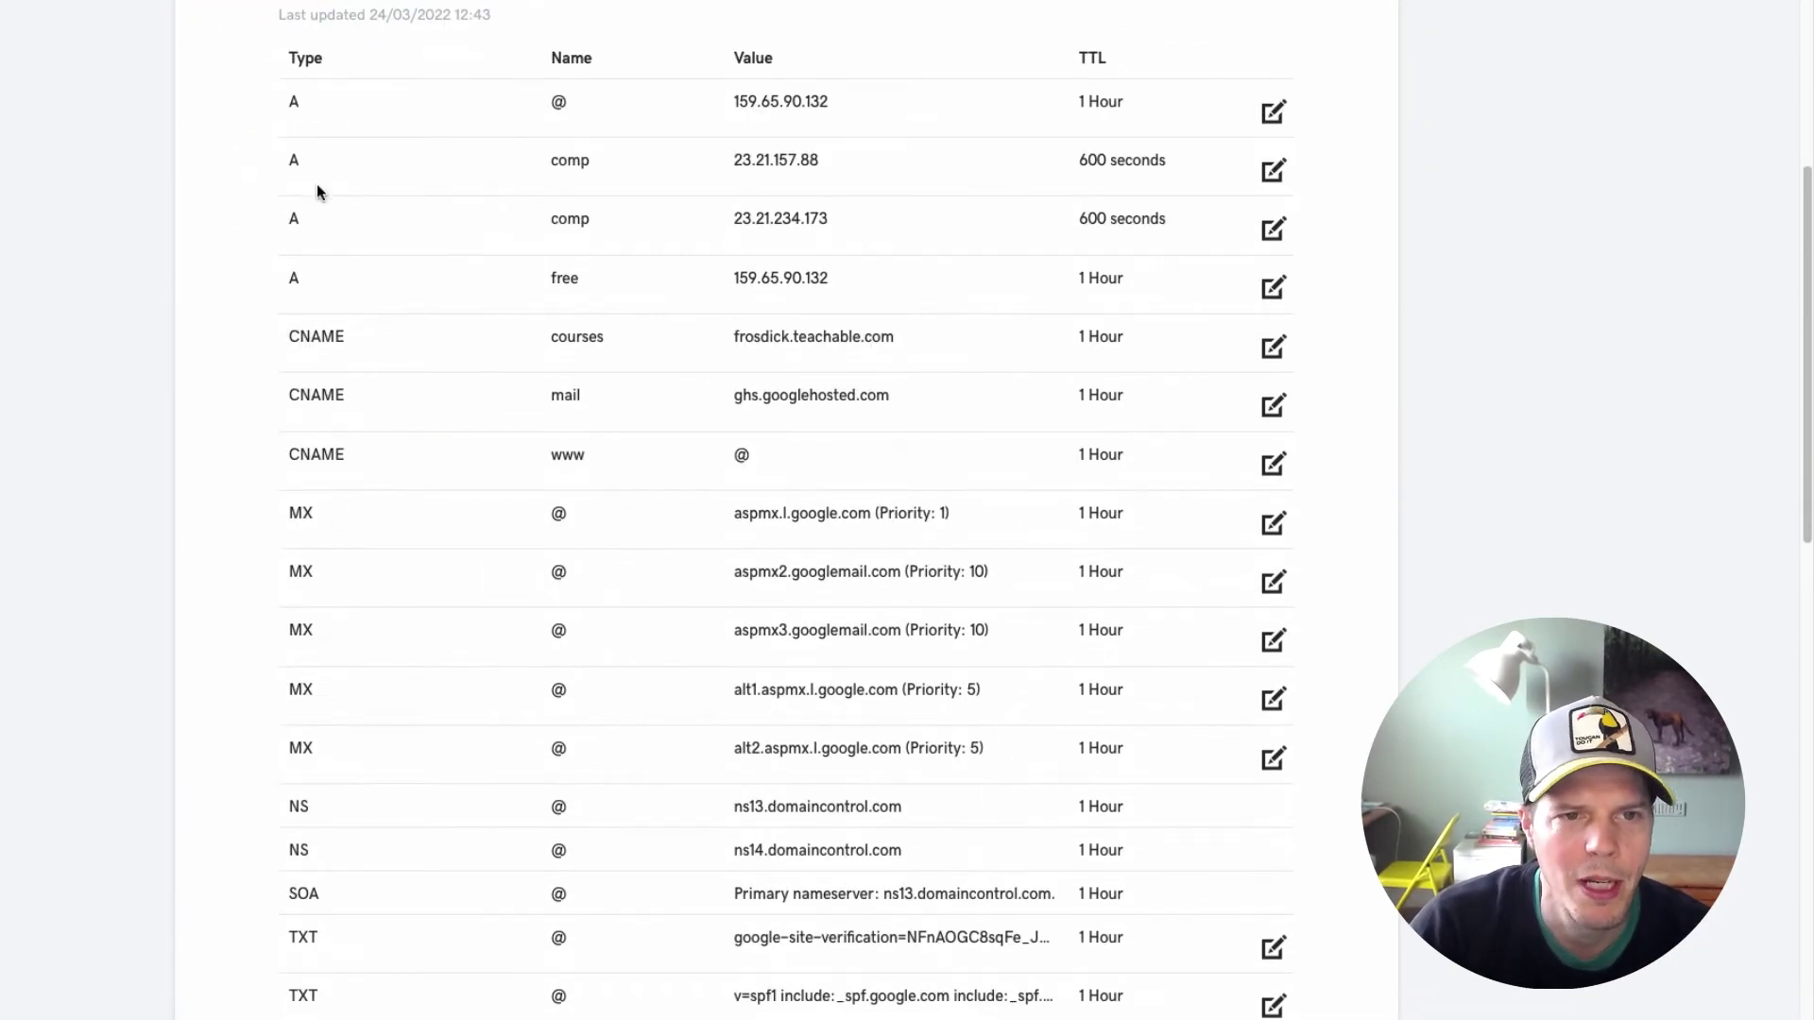
pyautogui.scroll(-3, 466, 554)
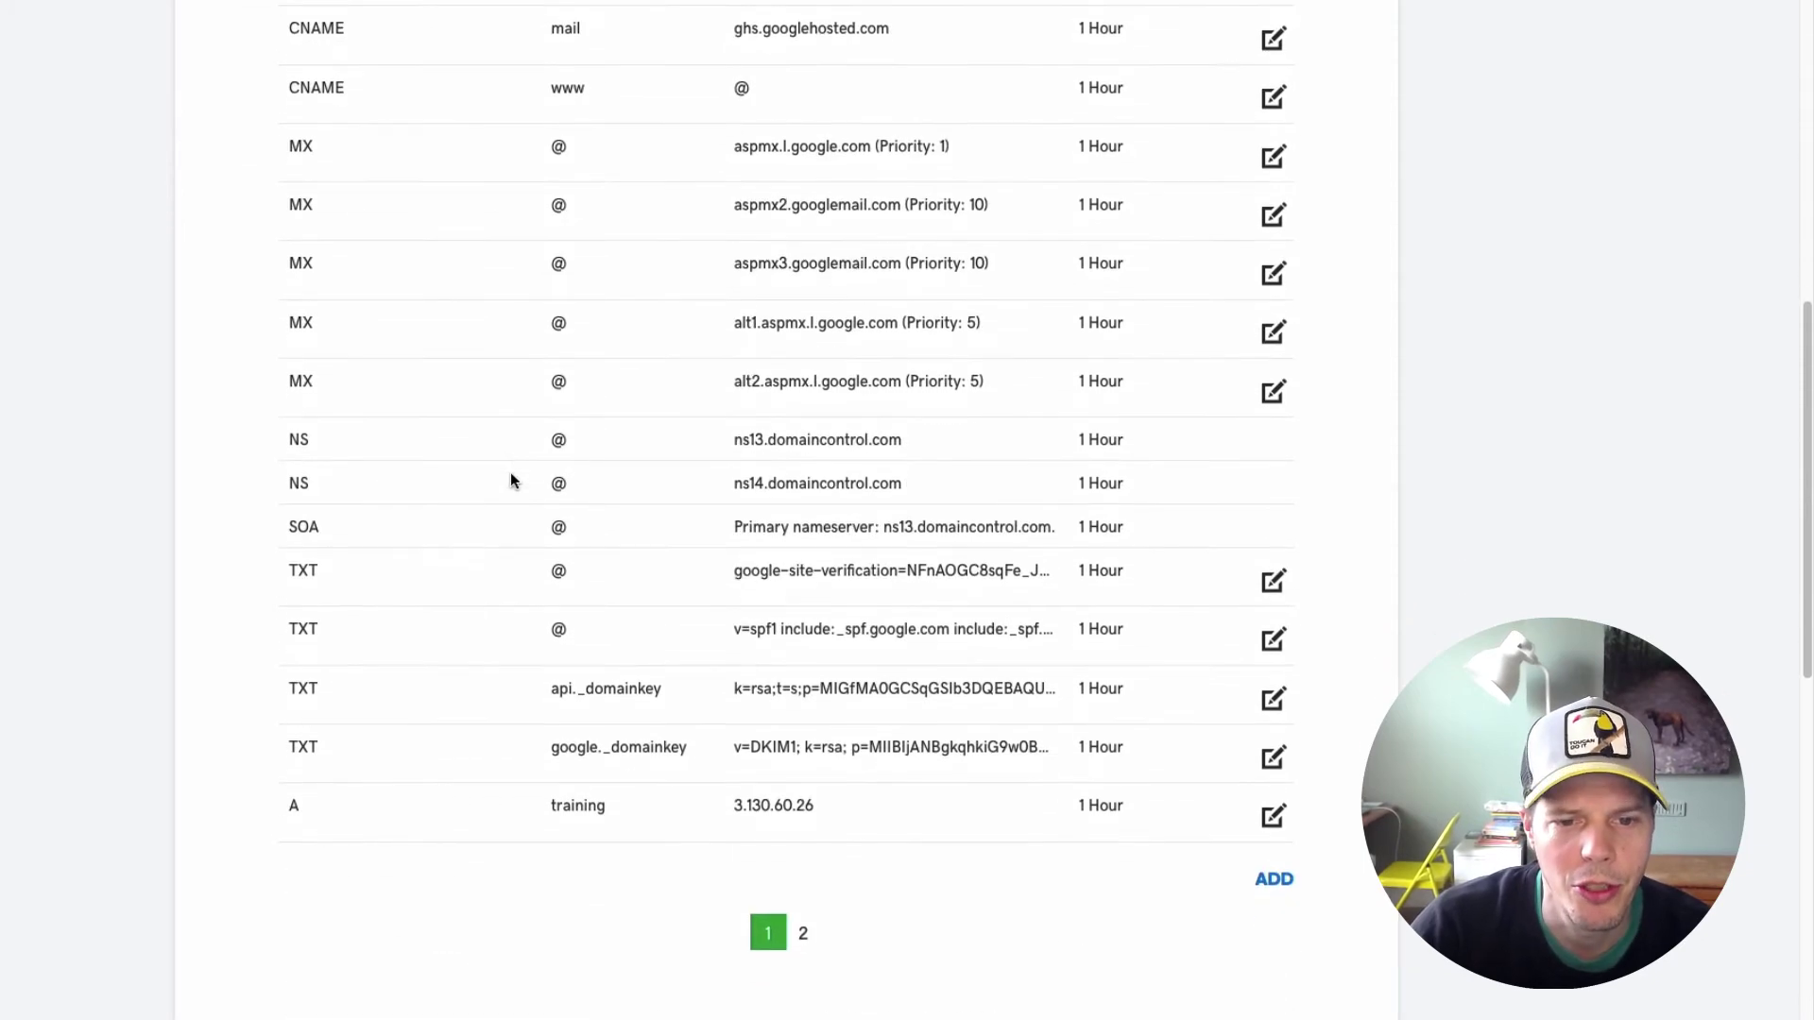
pyautogui.scroll(-7, 807, 892)
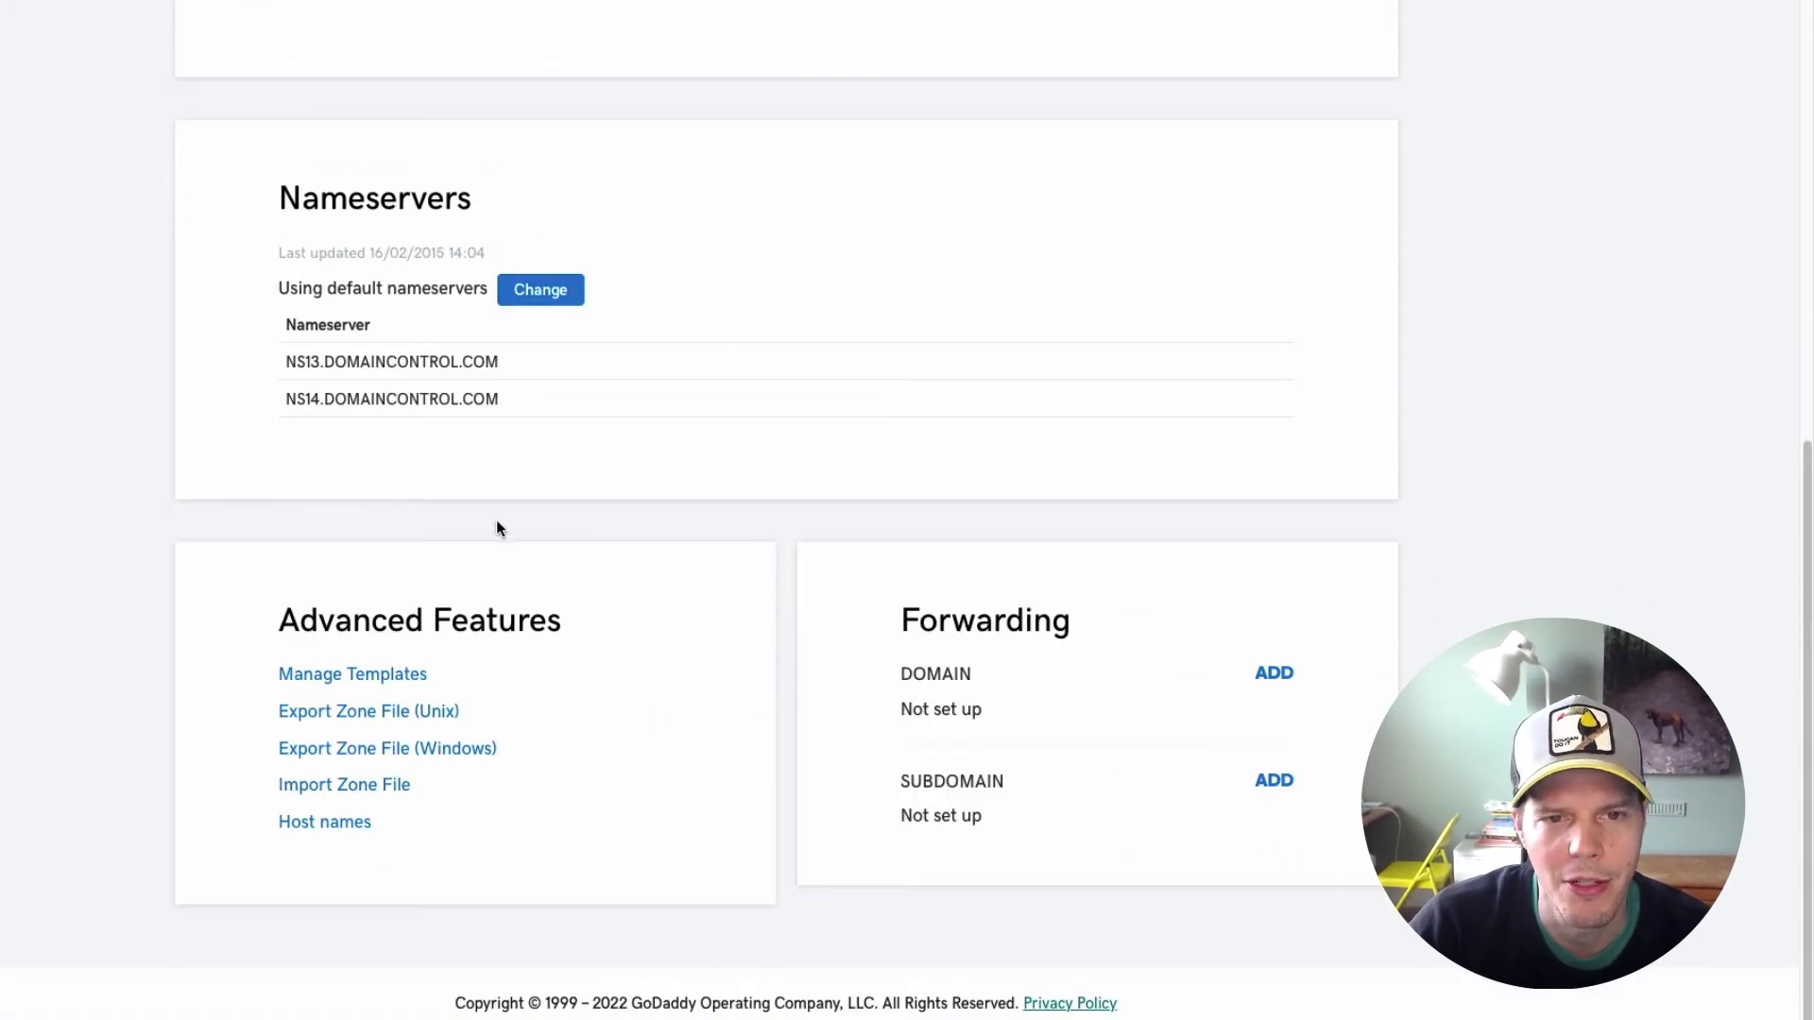
pyautogui.scroll(6, 501, 531)
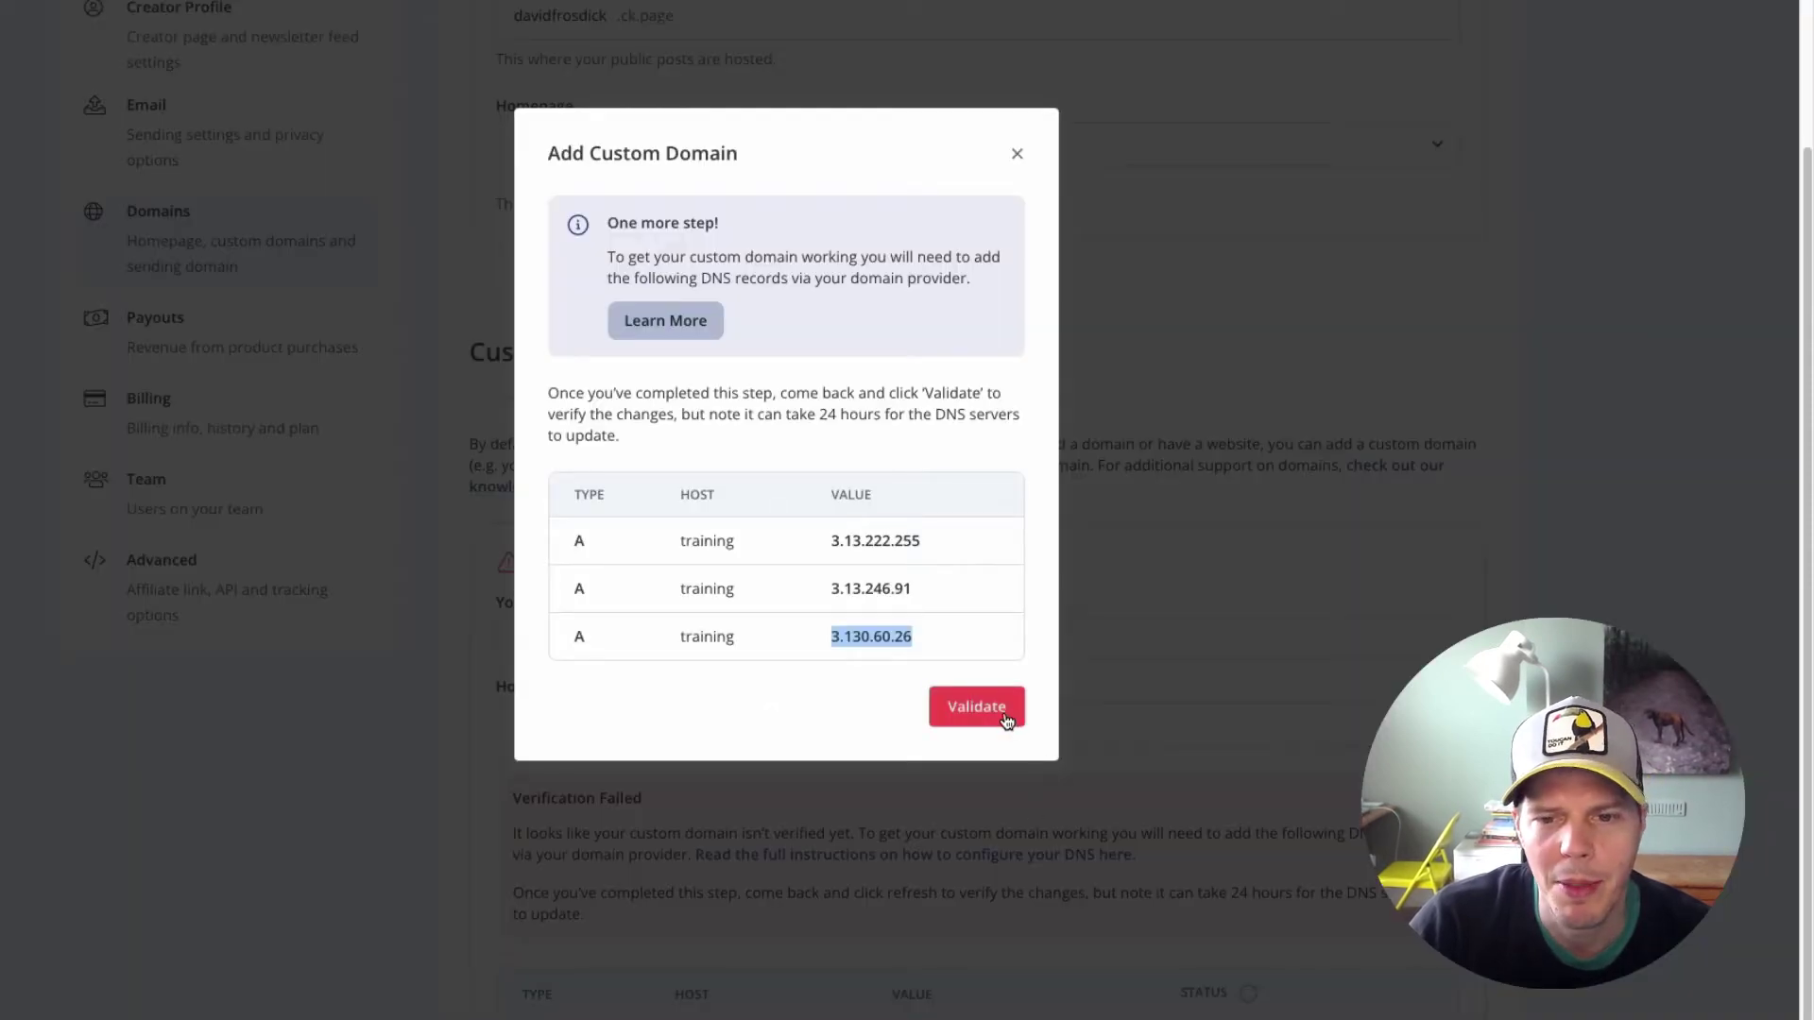
# Validate the new custom domain's DNS records in ConvertKit, read the validation message, and close the Add Custom Domain dialog.
pyautogui.click(1007, 715)
pyautogui.scroll(-2, 676, 635)
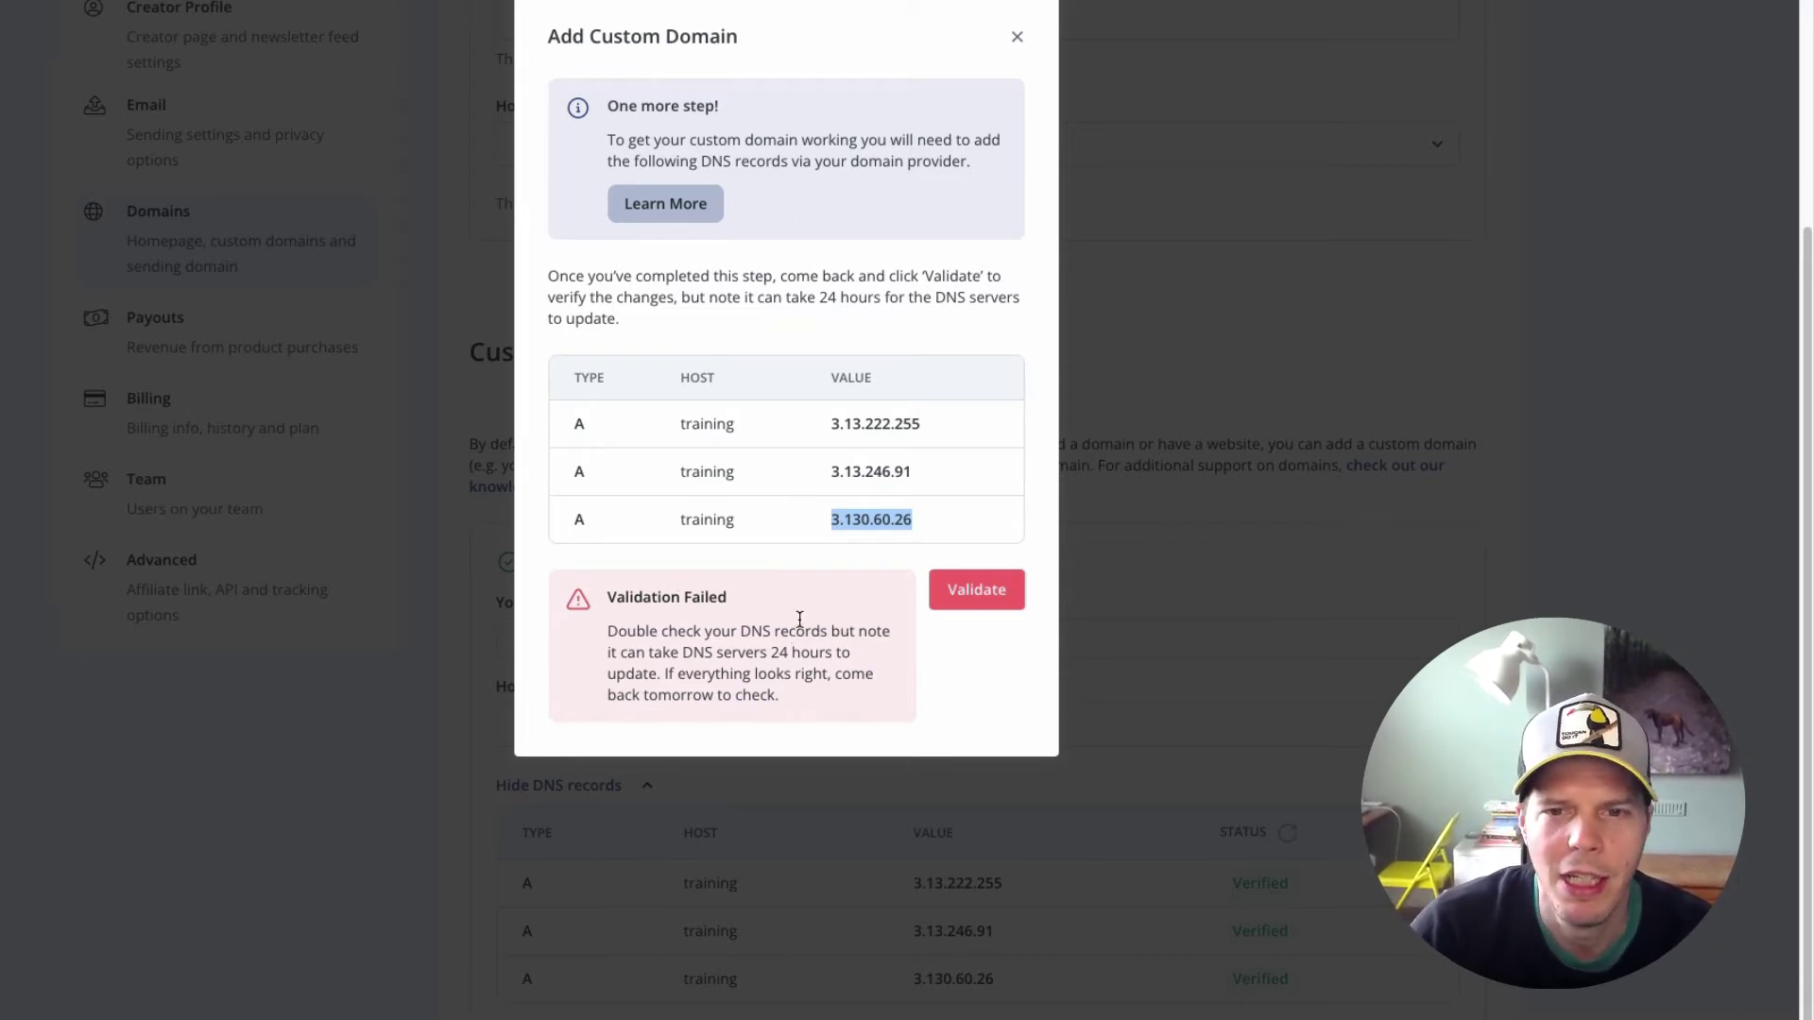
pyautogui.scroll(5, 799, 618)
pyautogui.scroll(-5, 886, 609)
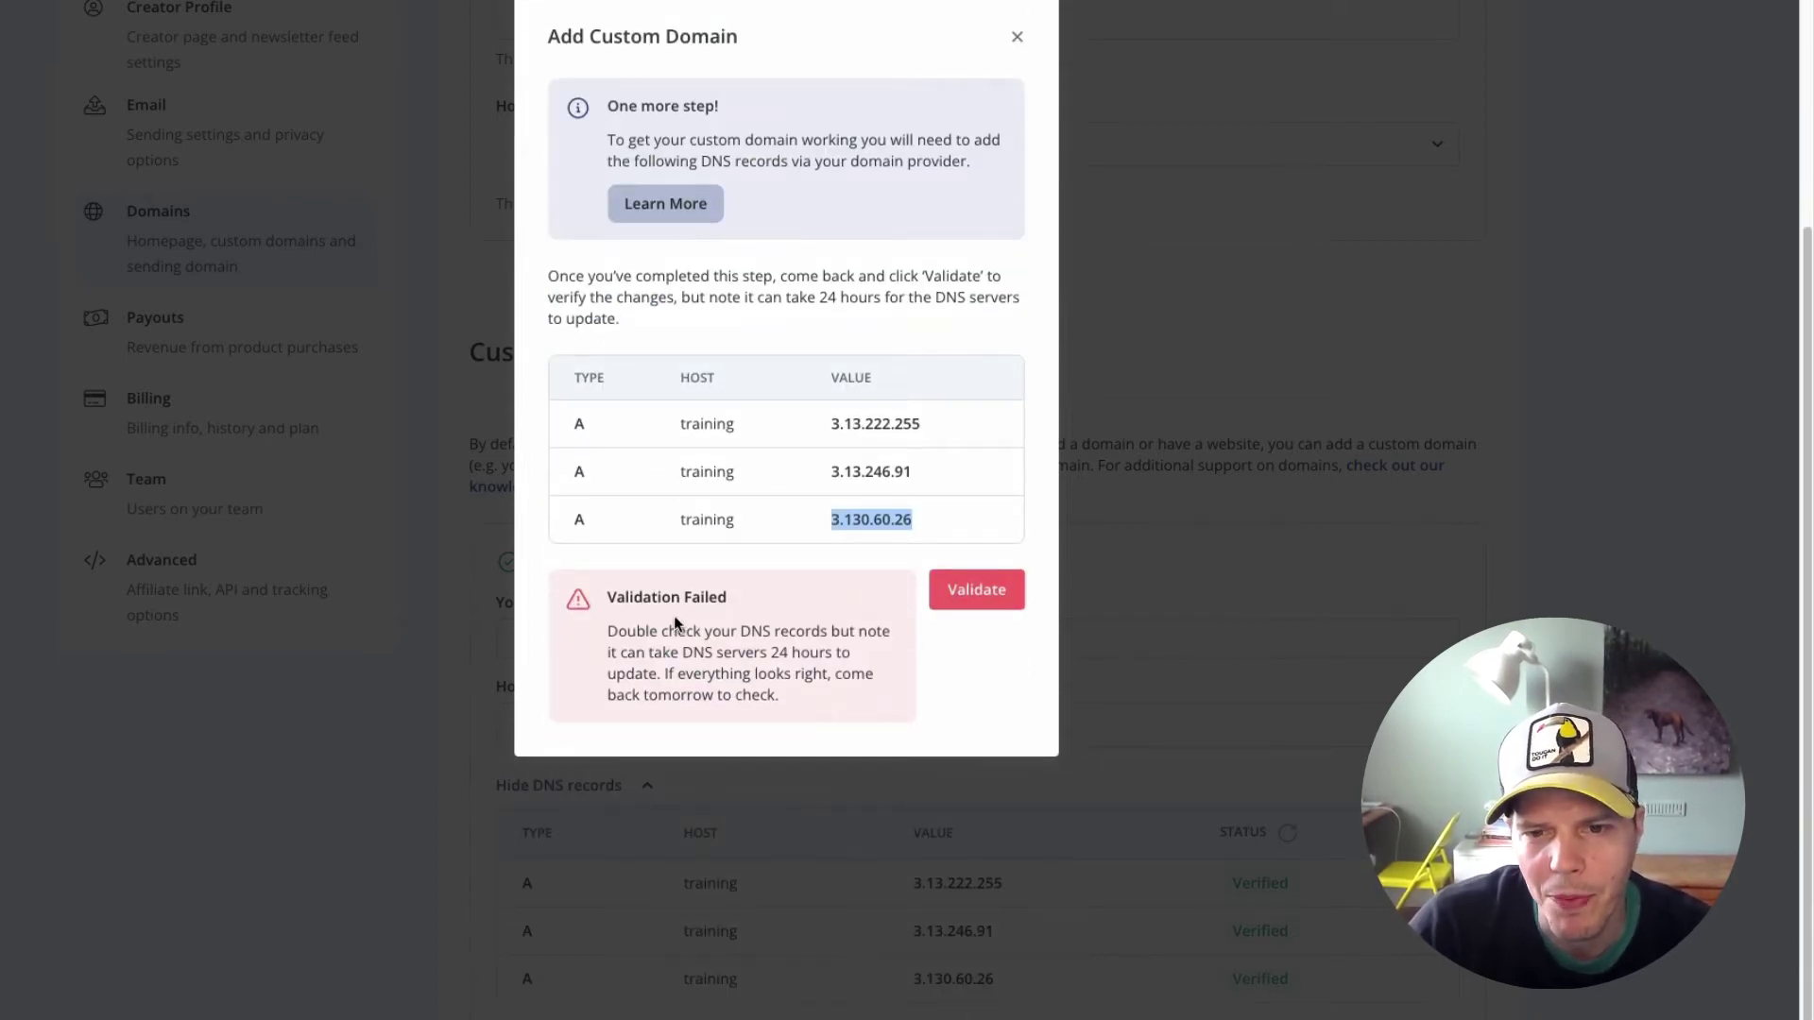
pyautogui.moveTo(598, 598); pyautogui.dragTo(887, 612)
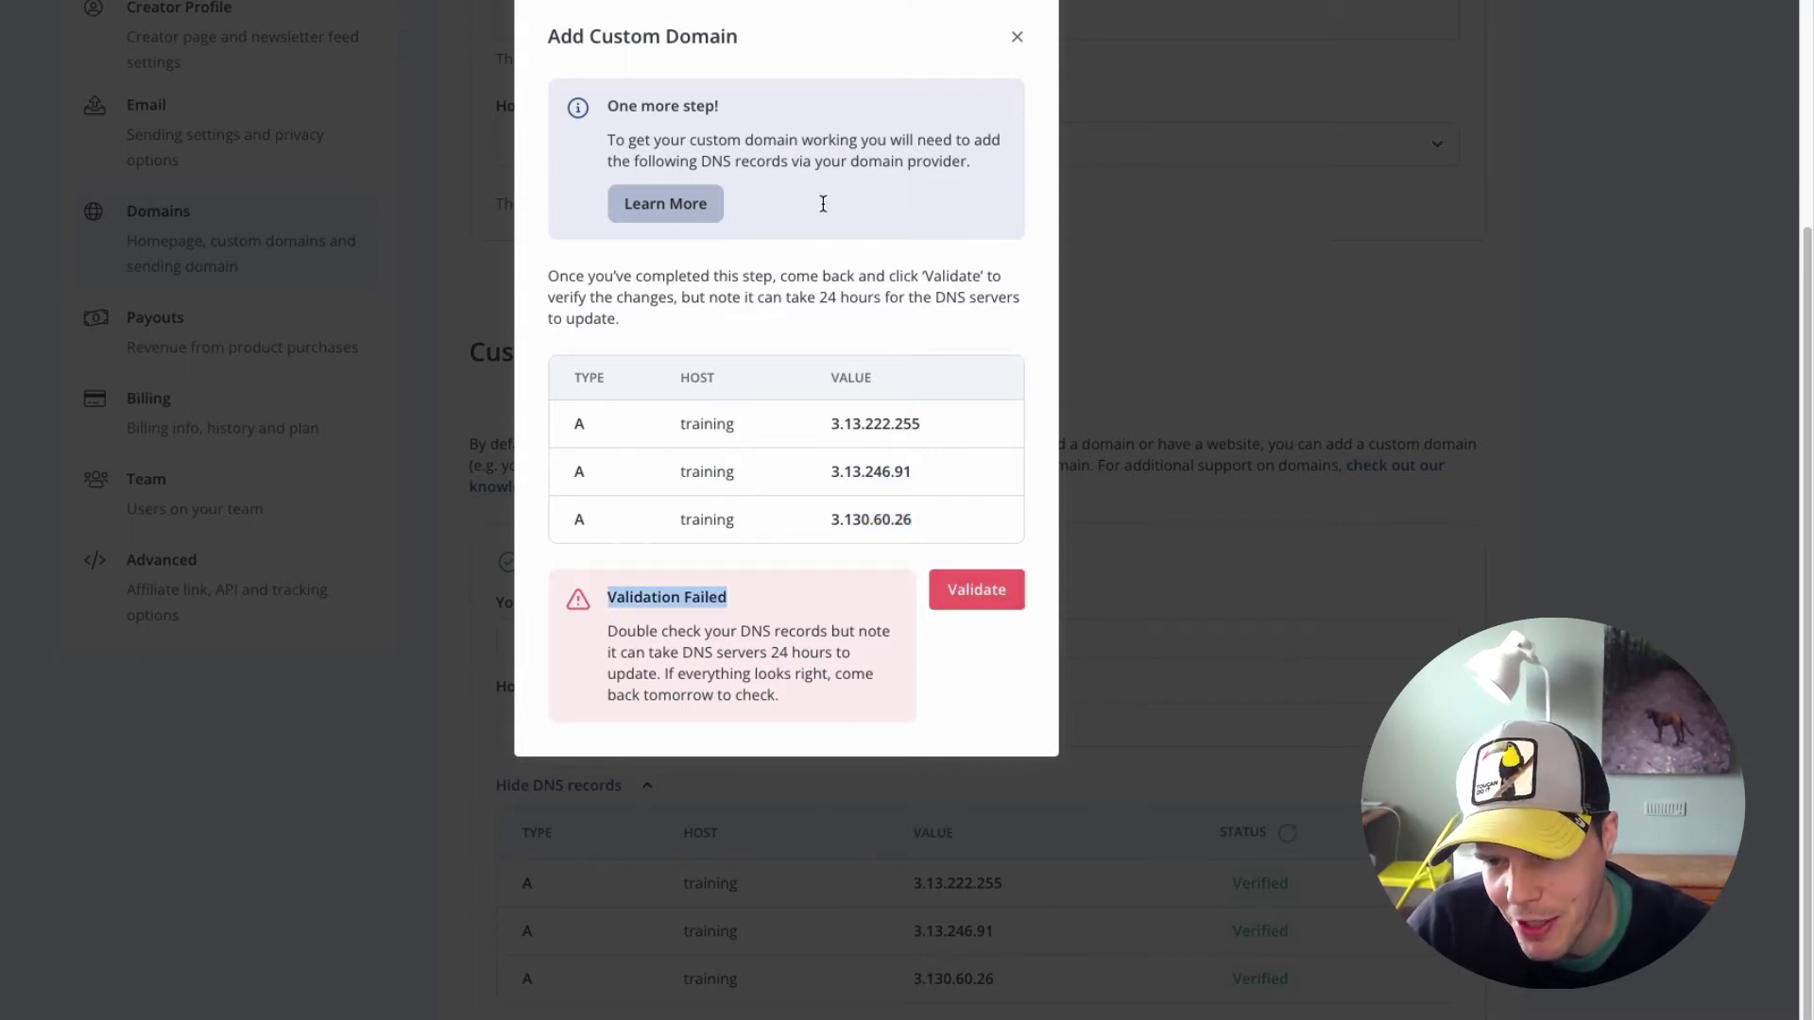
pyautogui.click(1017, 36)
# Examine the training custom domain's entry and DNS record statuses in the ConvertKit domain settings.
pyautogui.scroll(-5, 976, 522)
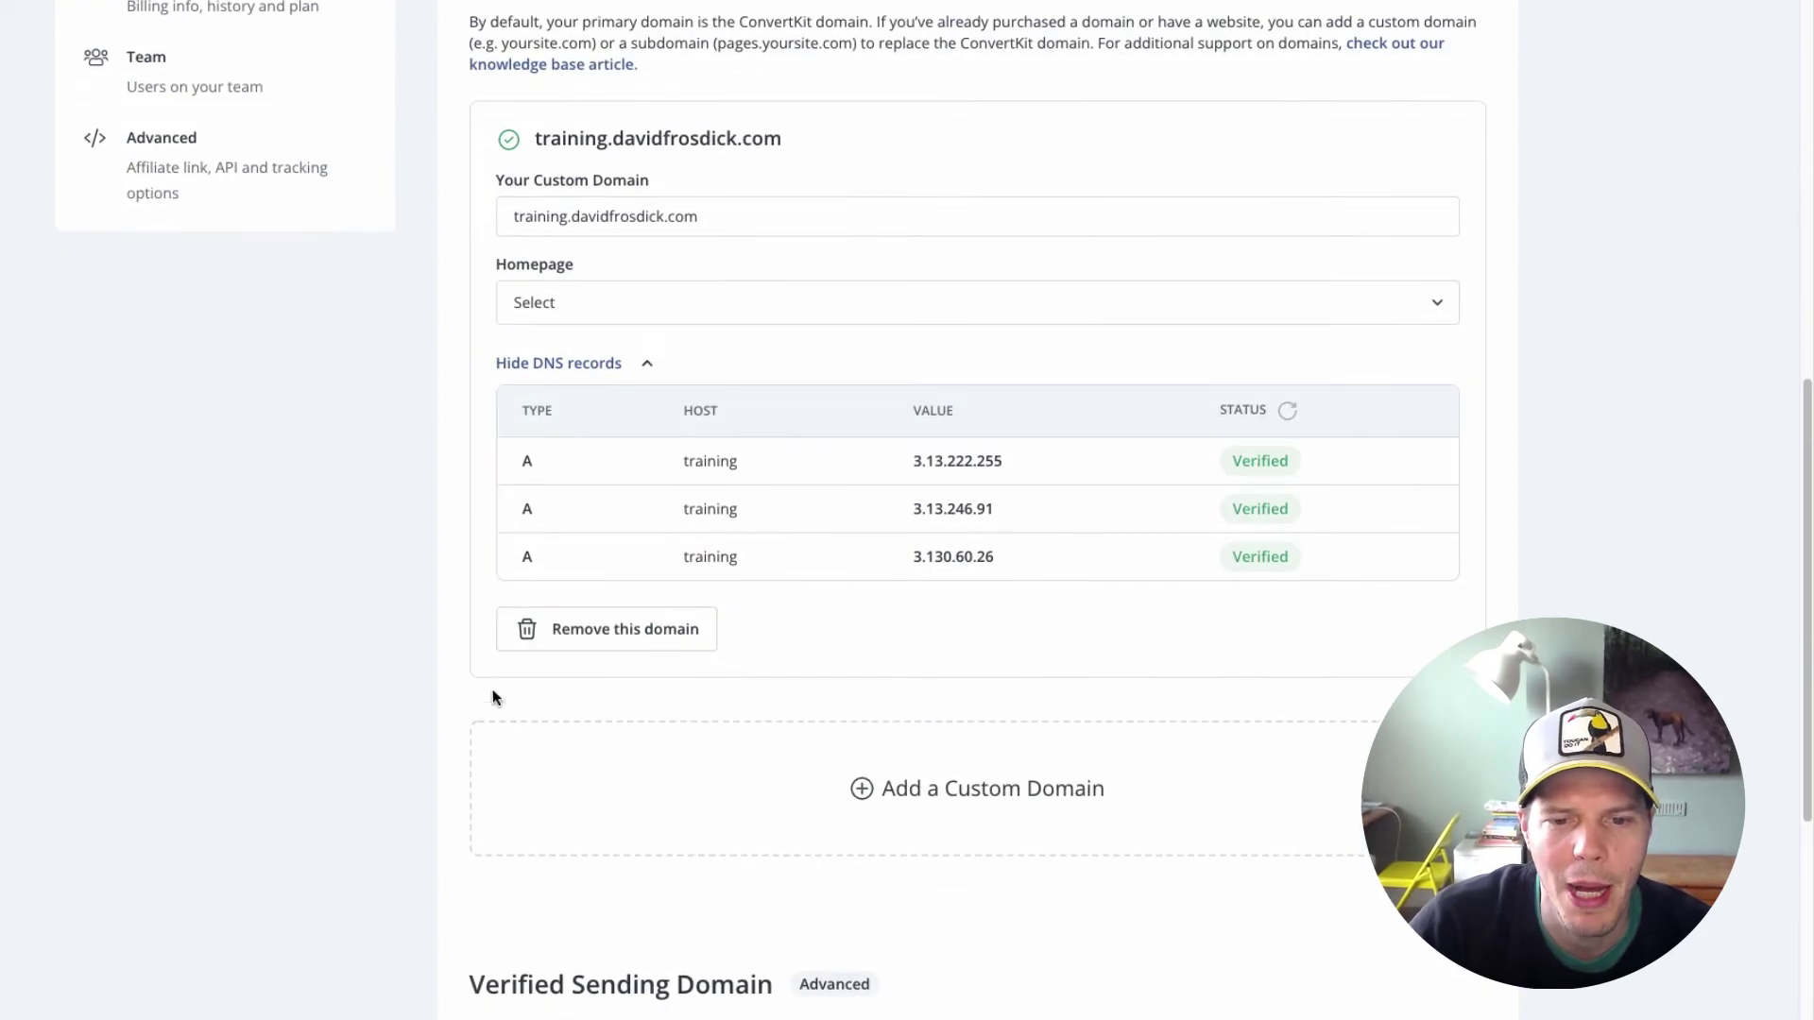
pyautogui.scroll(2, 377, 566)
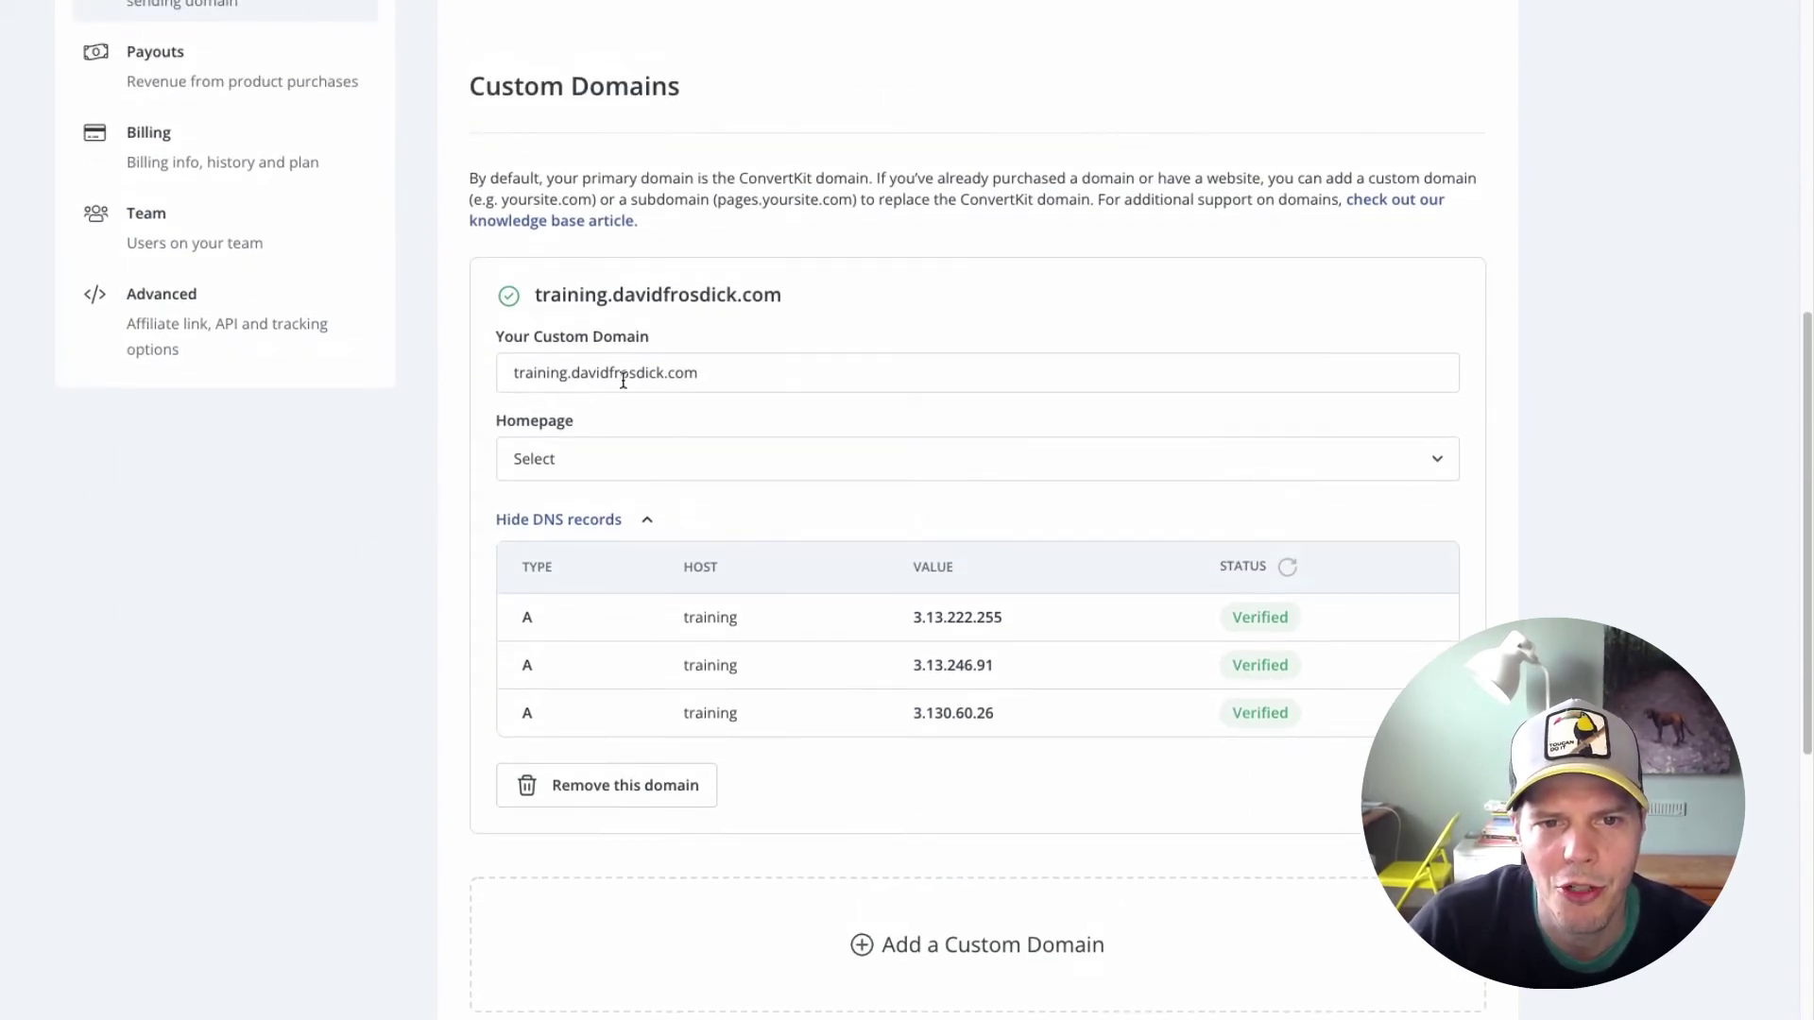
pyautogui.scroll(10, 1125, 729)
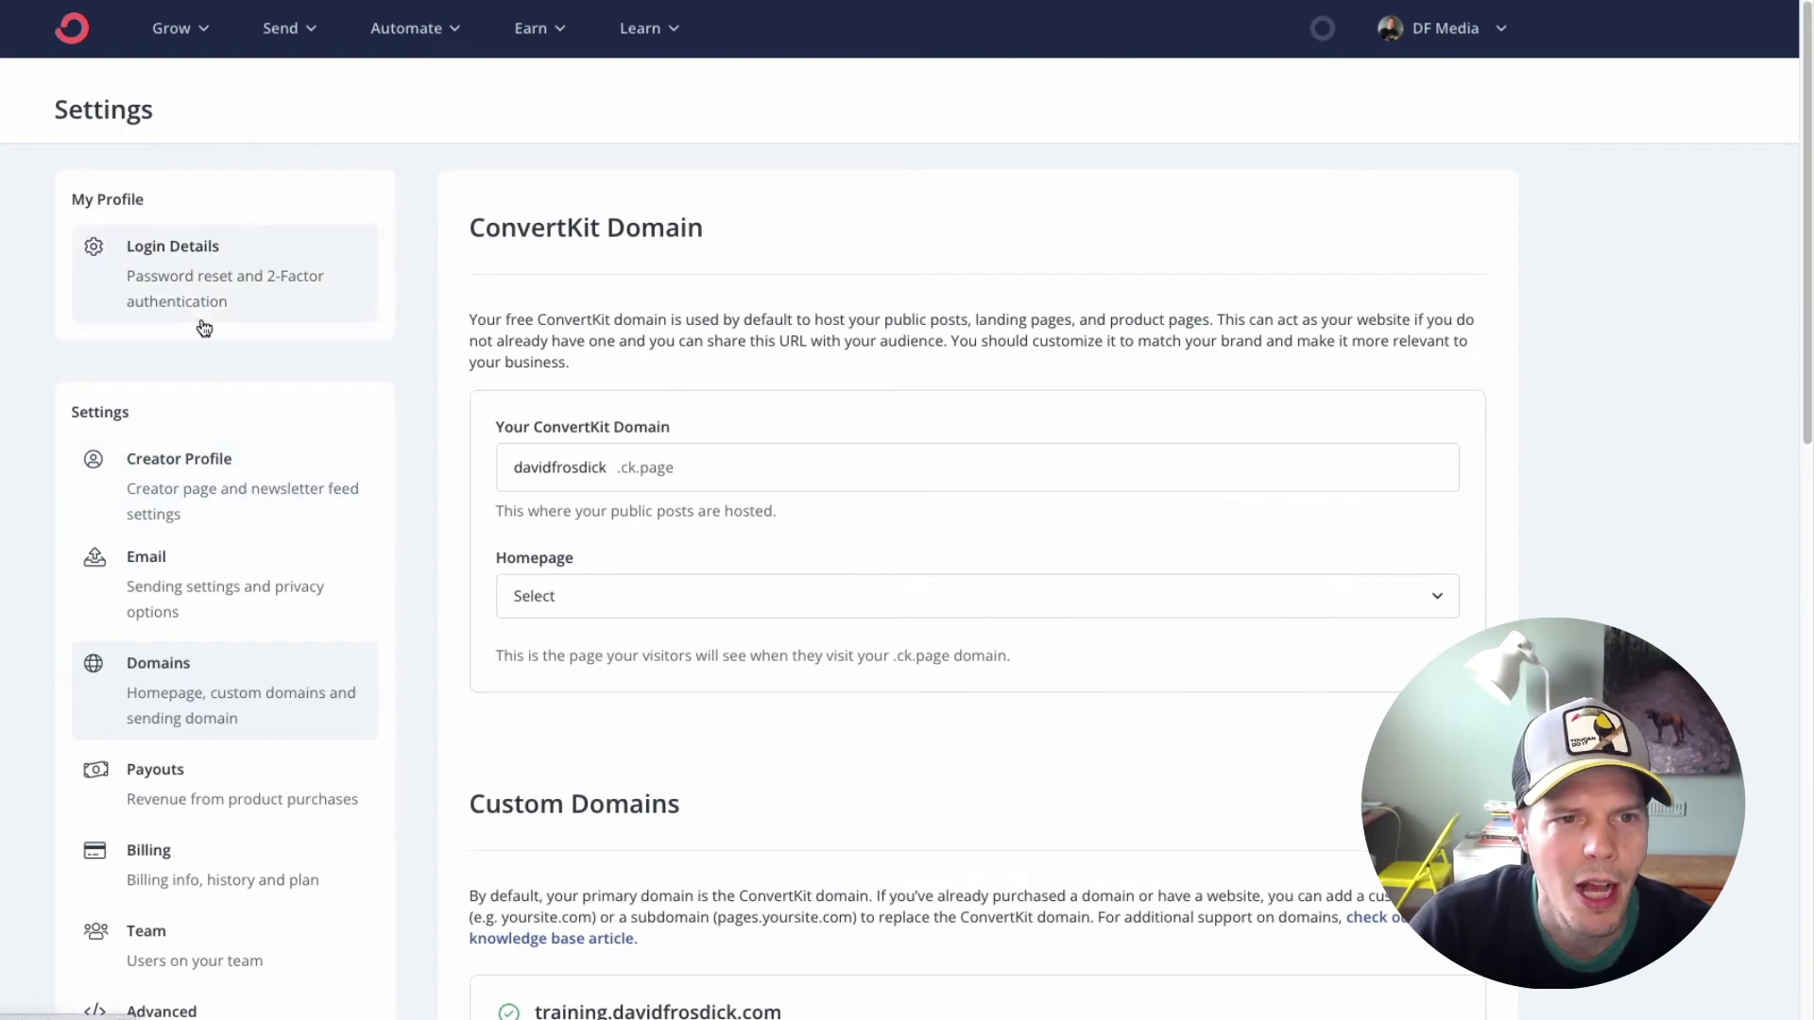
pyautogui.scroll(-1, 478, 525)
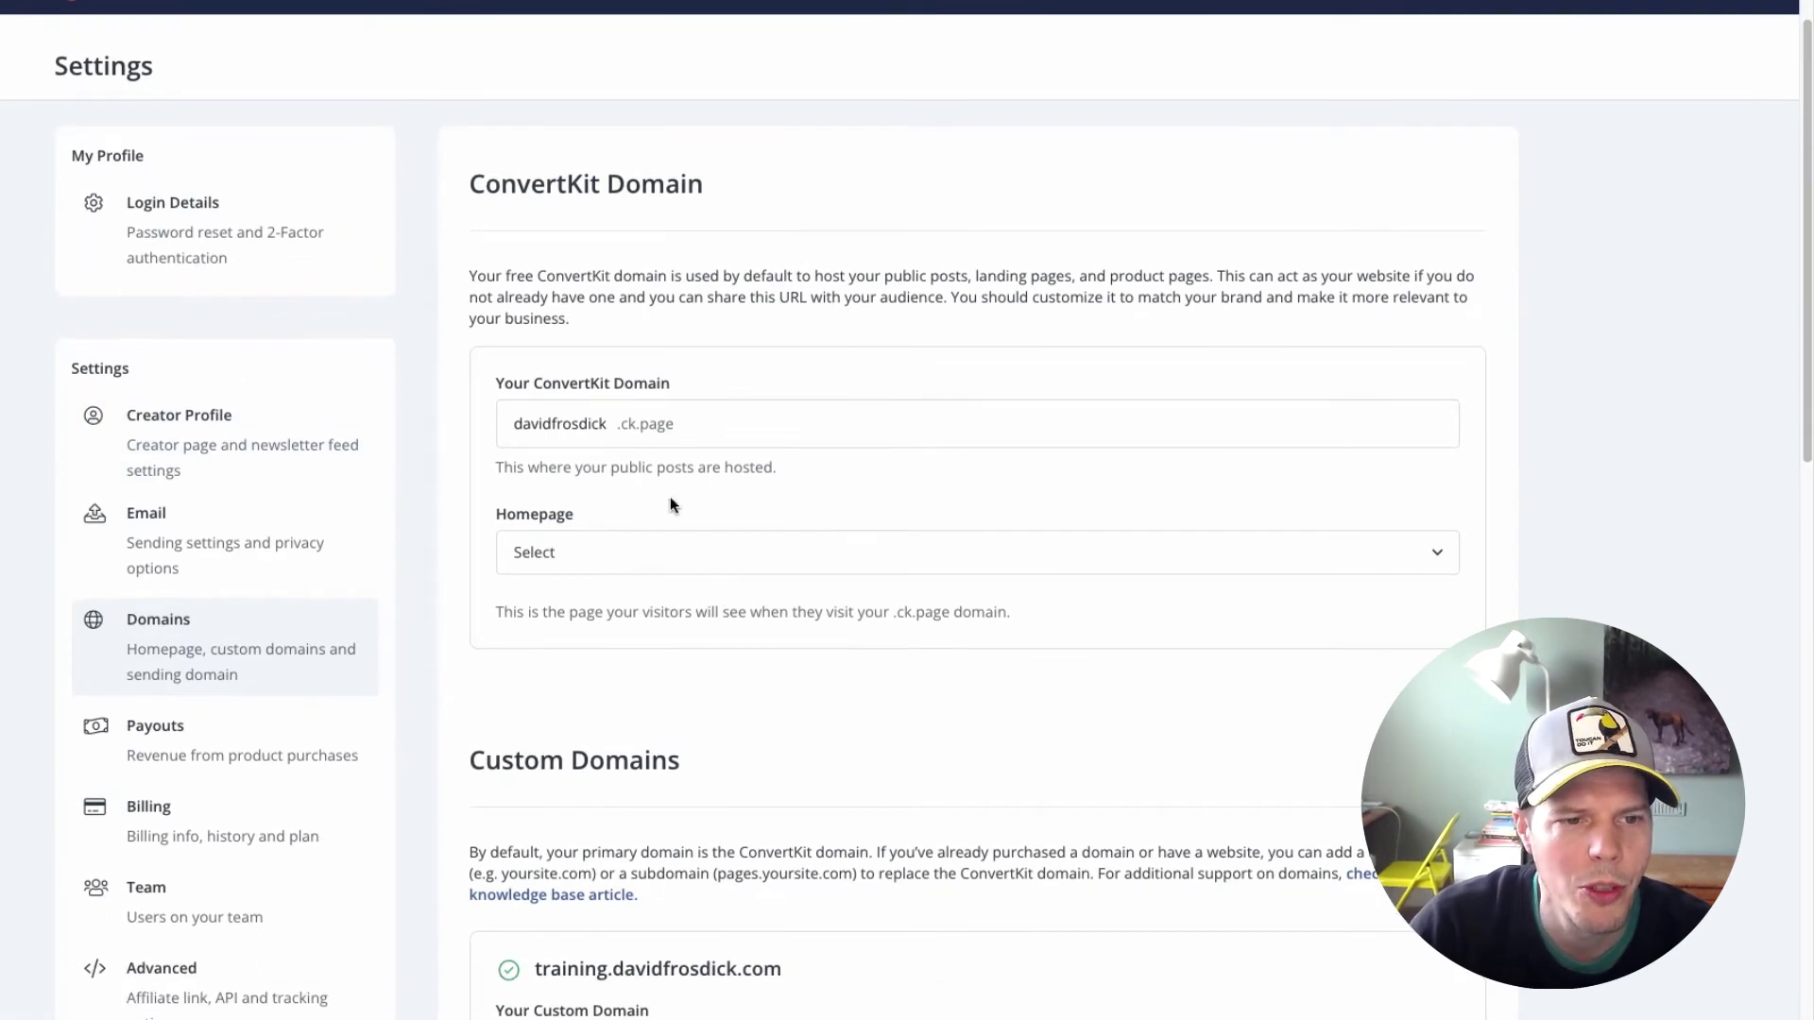
# Reopen the Domains settings and show the training domain's DNS records to check their verification status again.
pyautogui.click(225, 443)
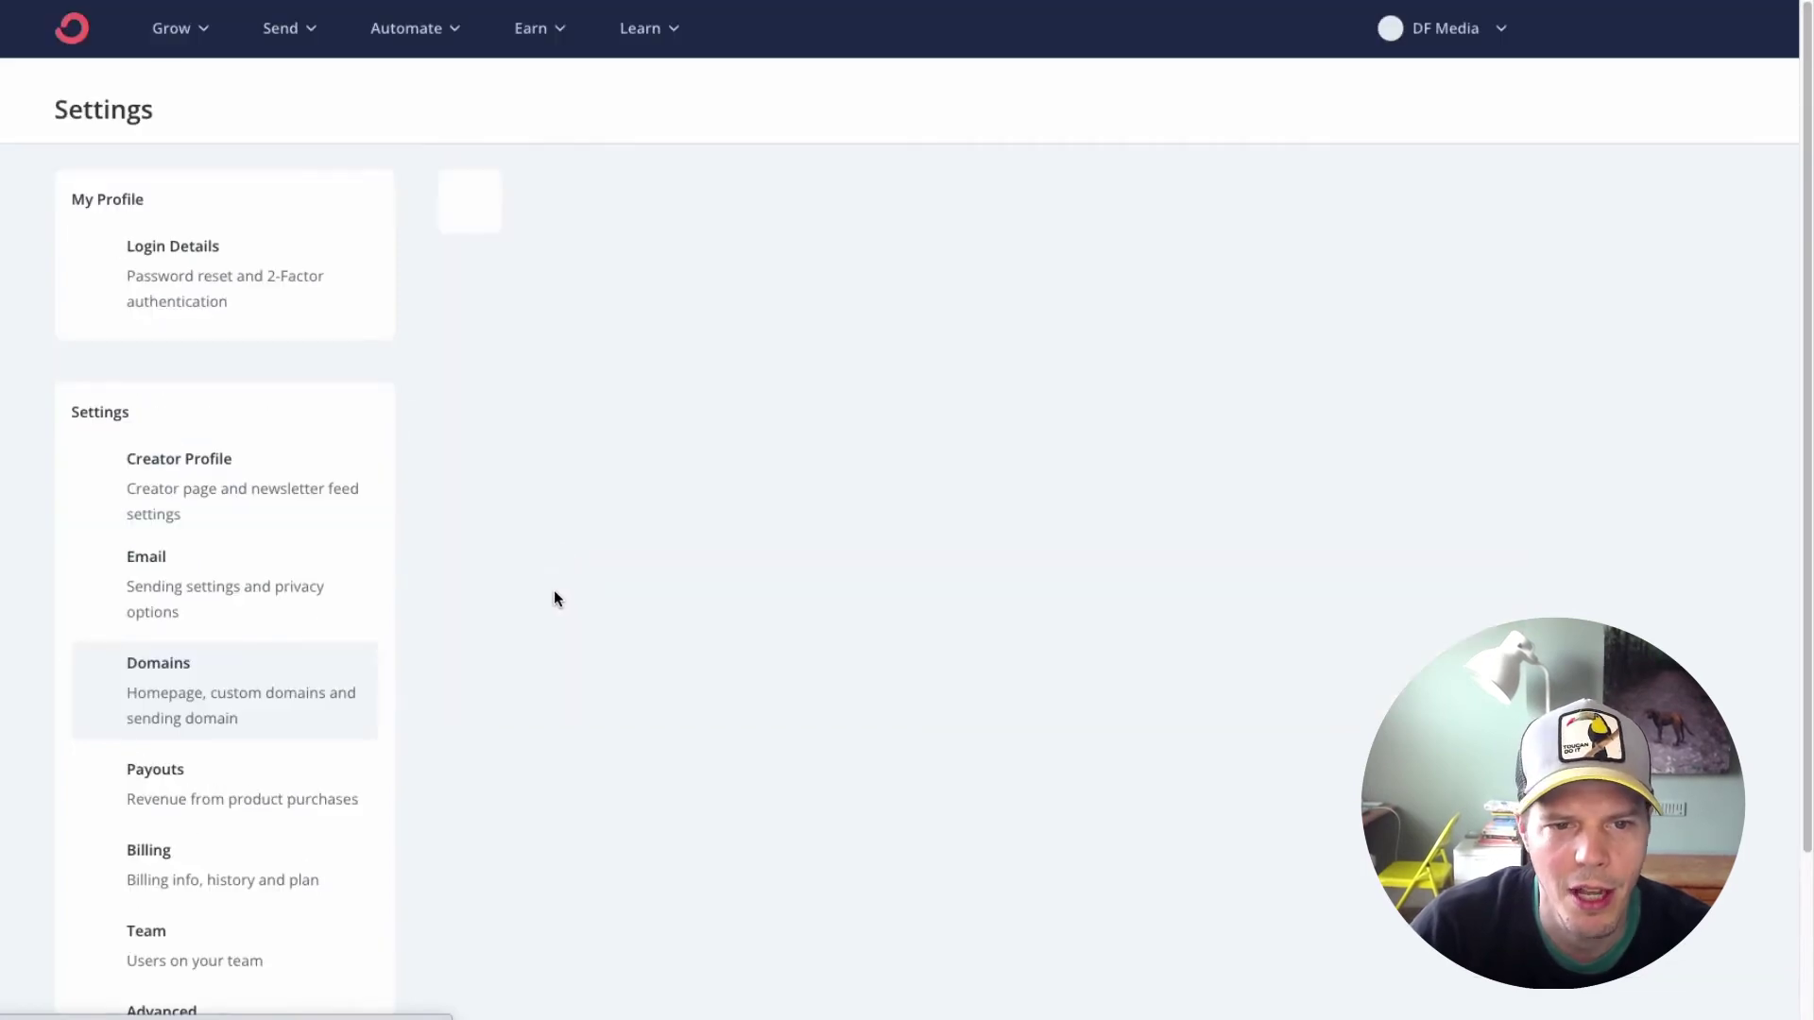
pyautogui.scroll(-10, 555, 598)
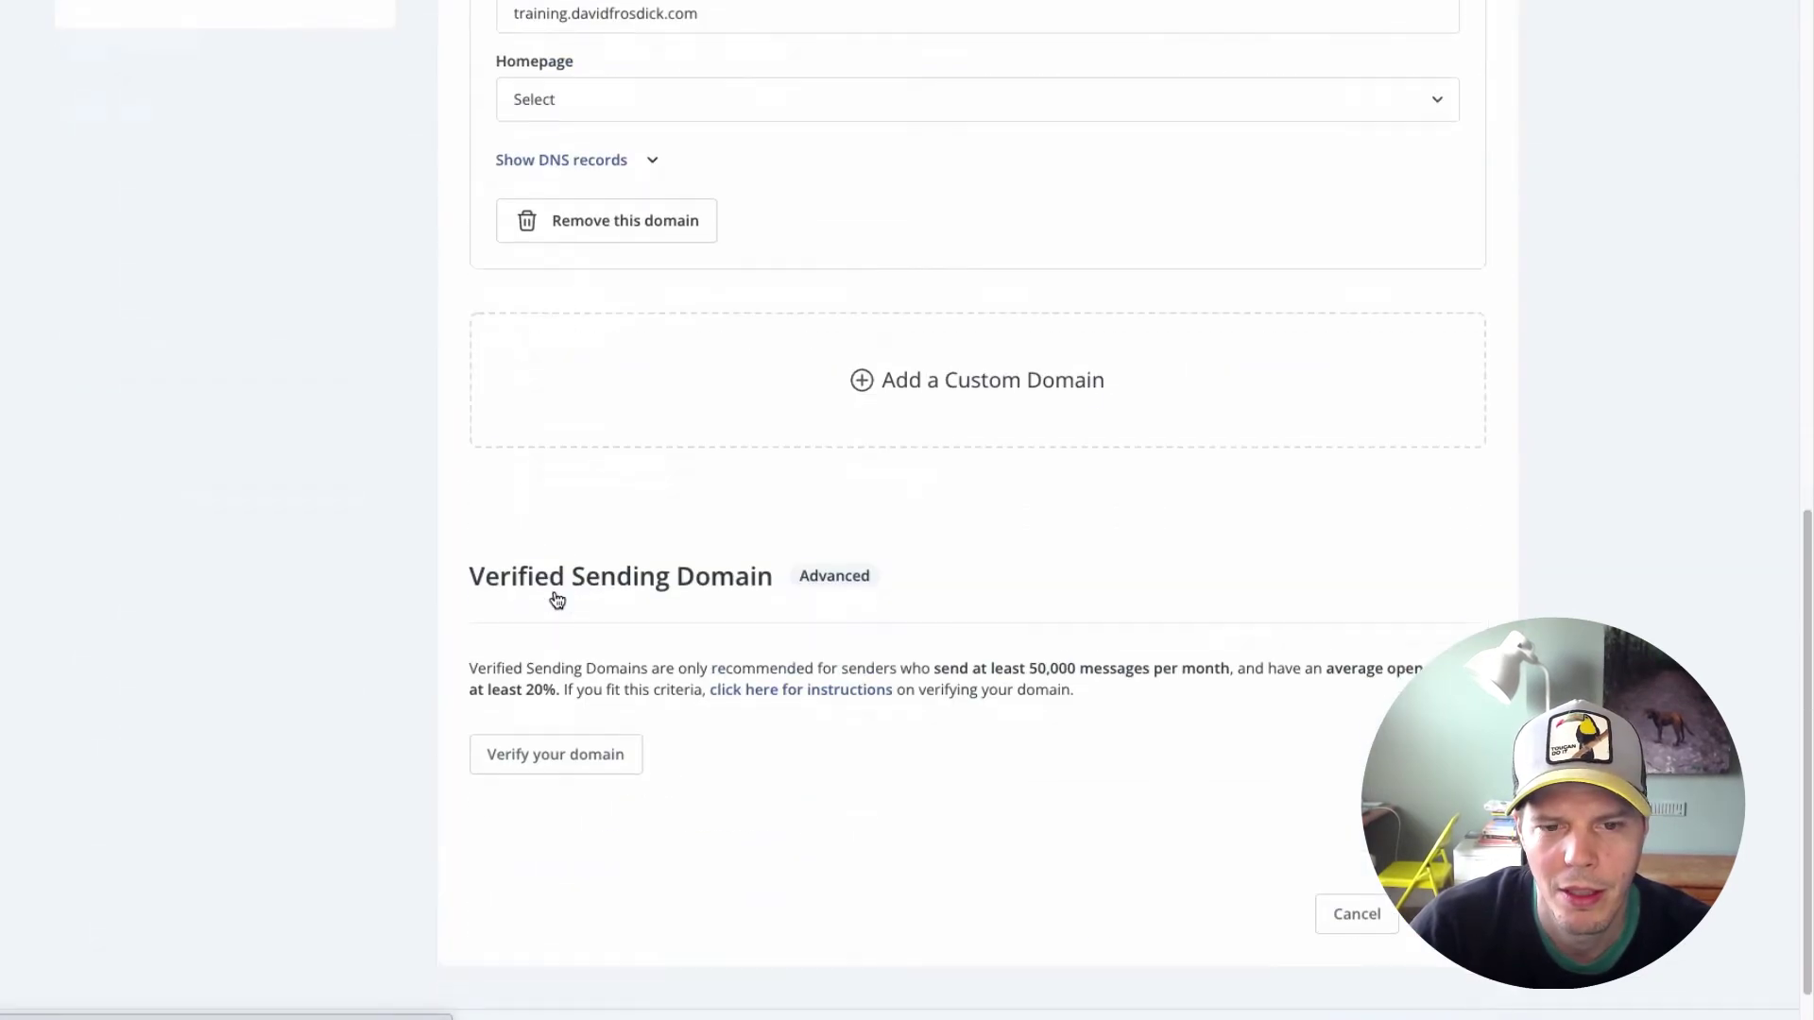
pyautogui.scroll(7, 416, 592)
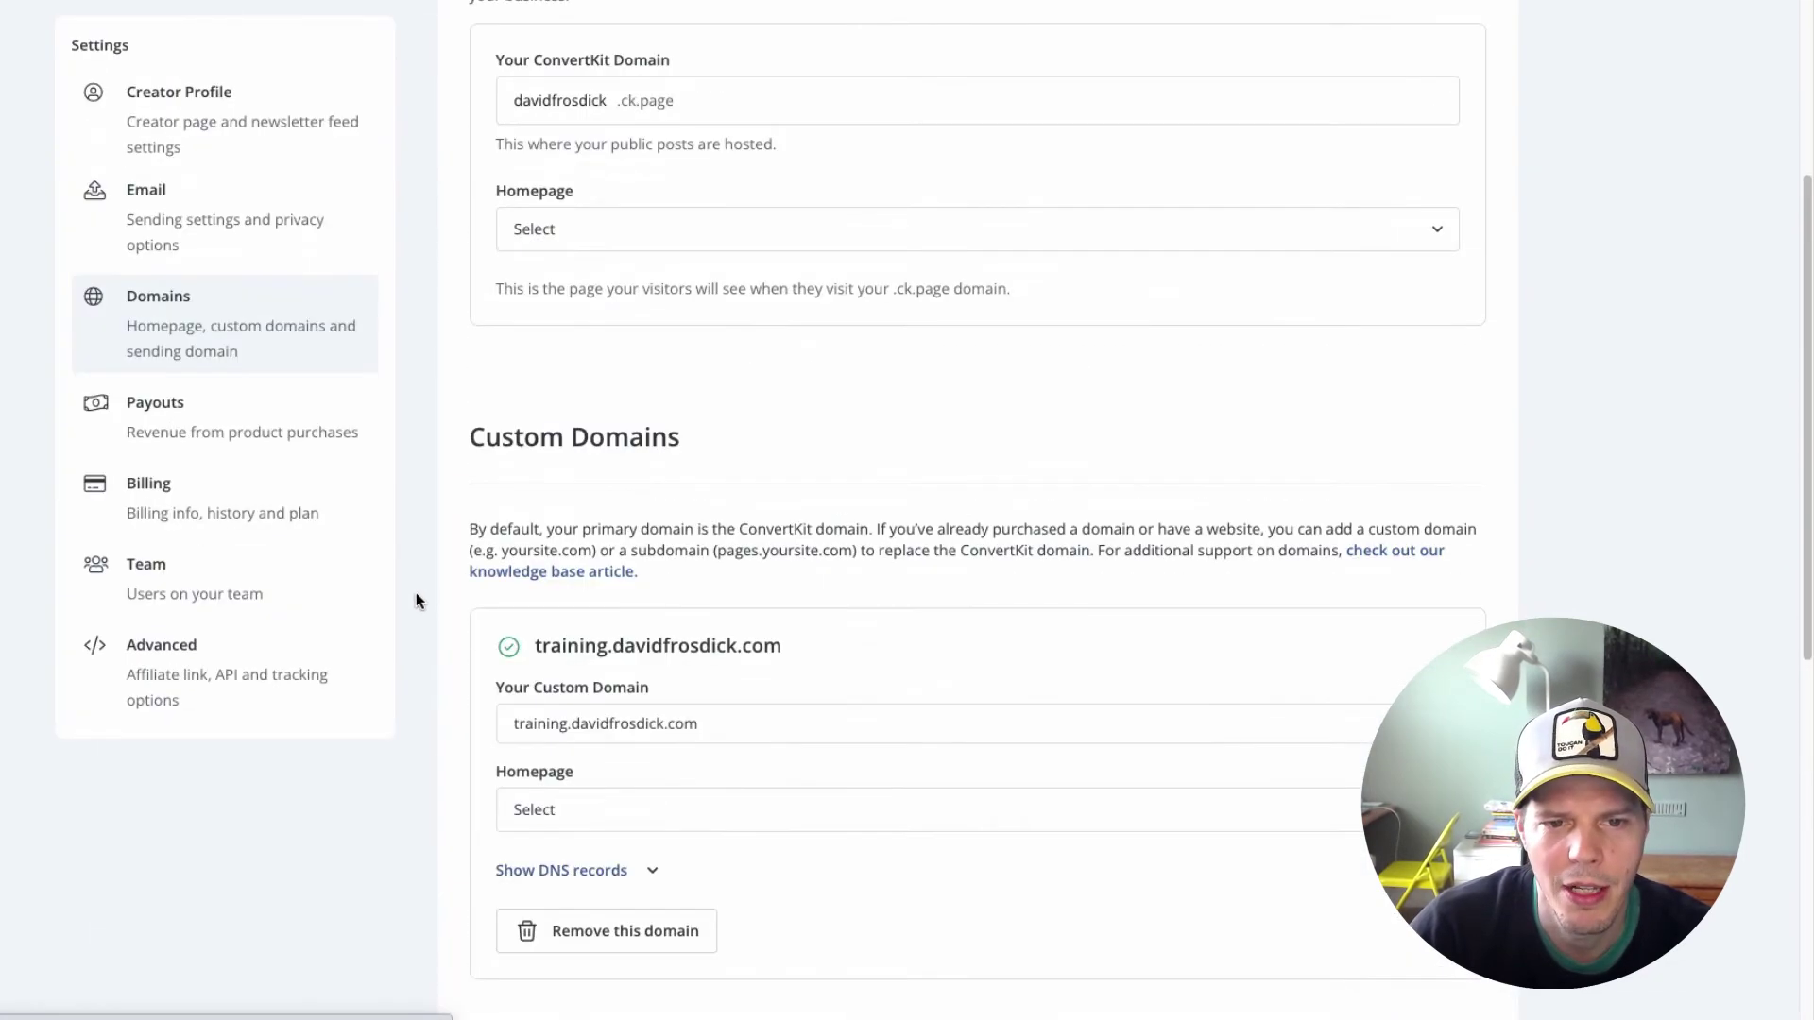
pyautogui.scroll(-4, 416, 592)
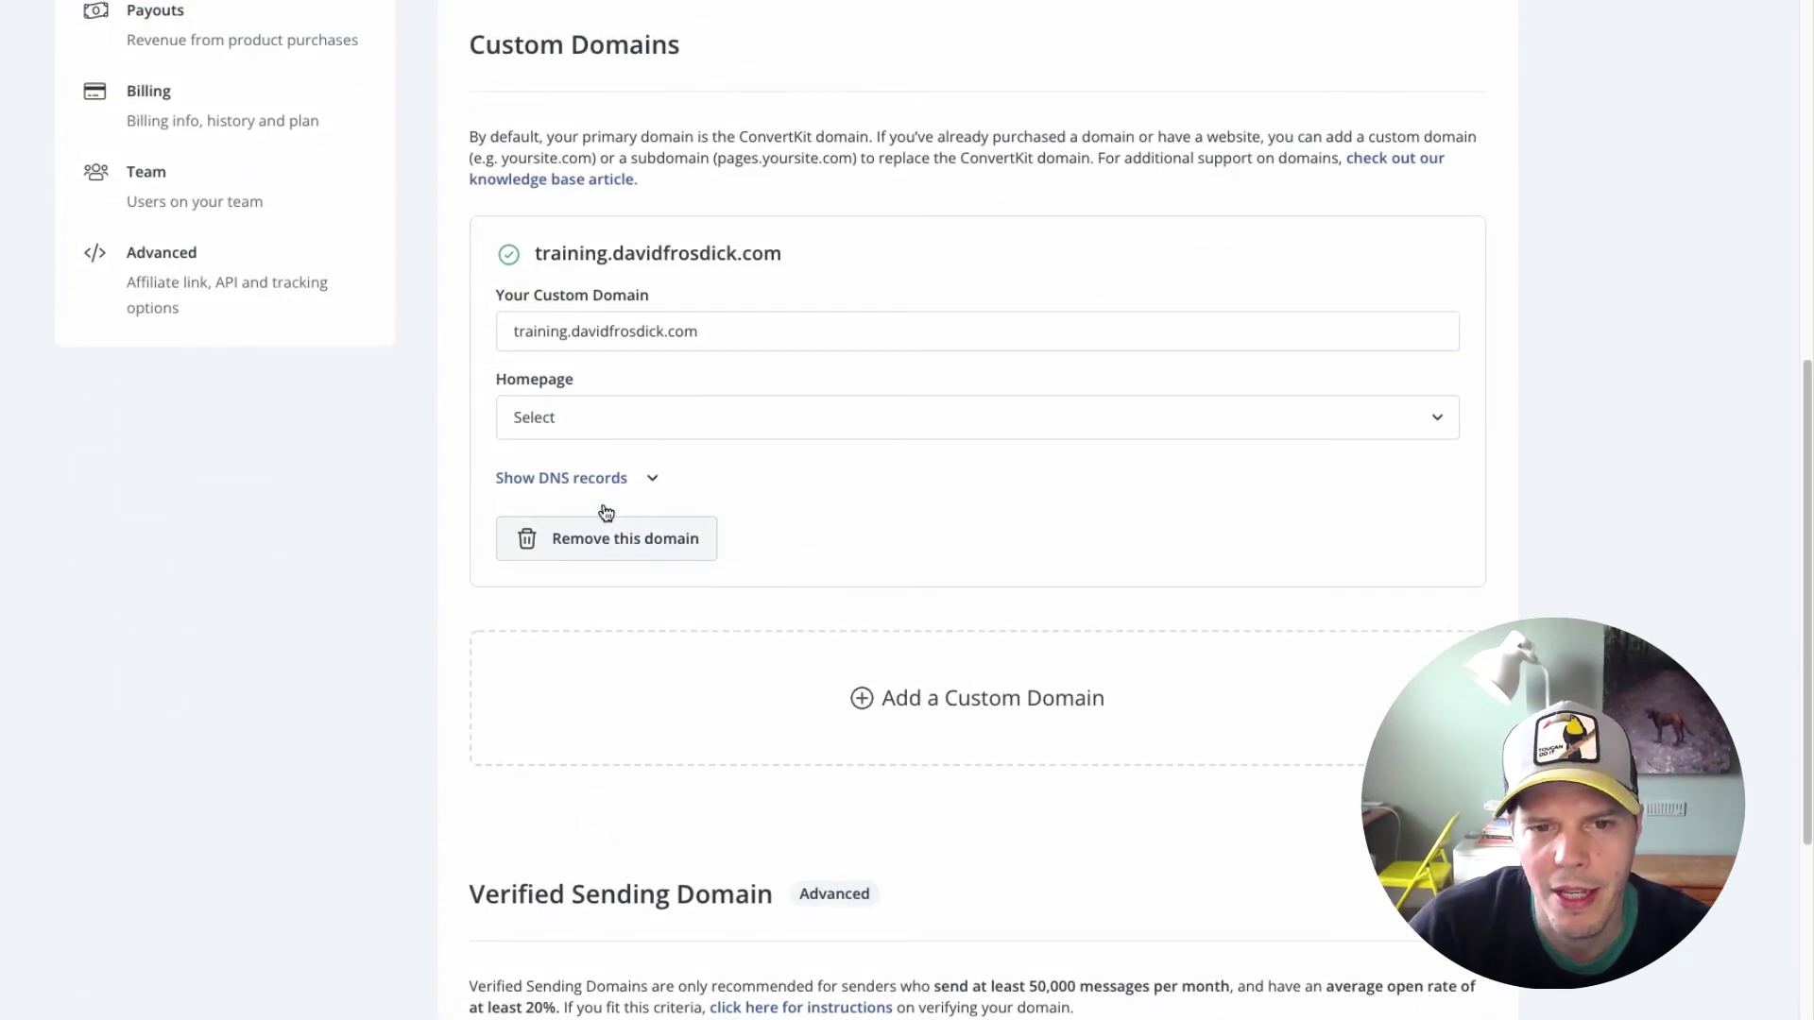
pyautogui.click(652, 480)
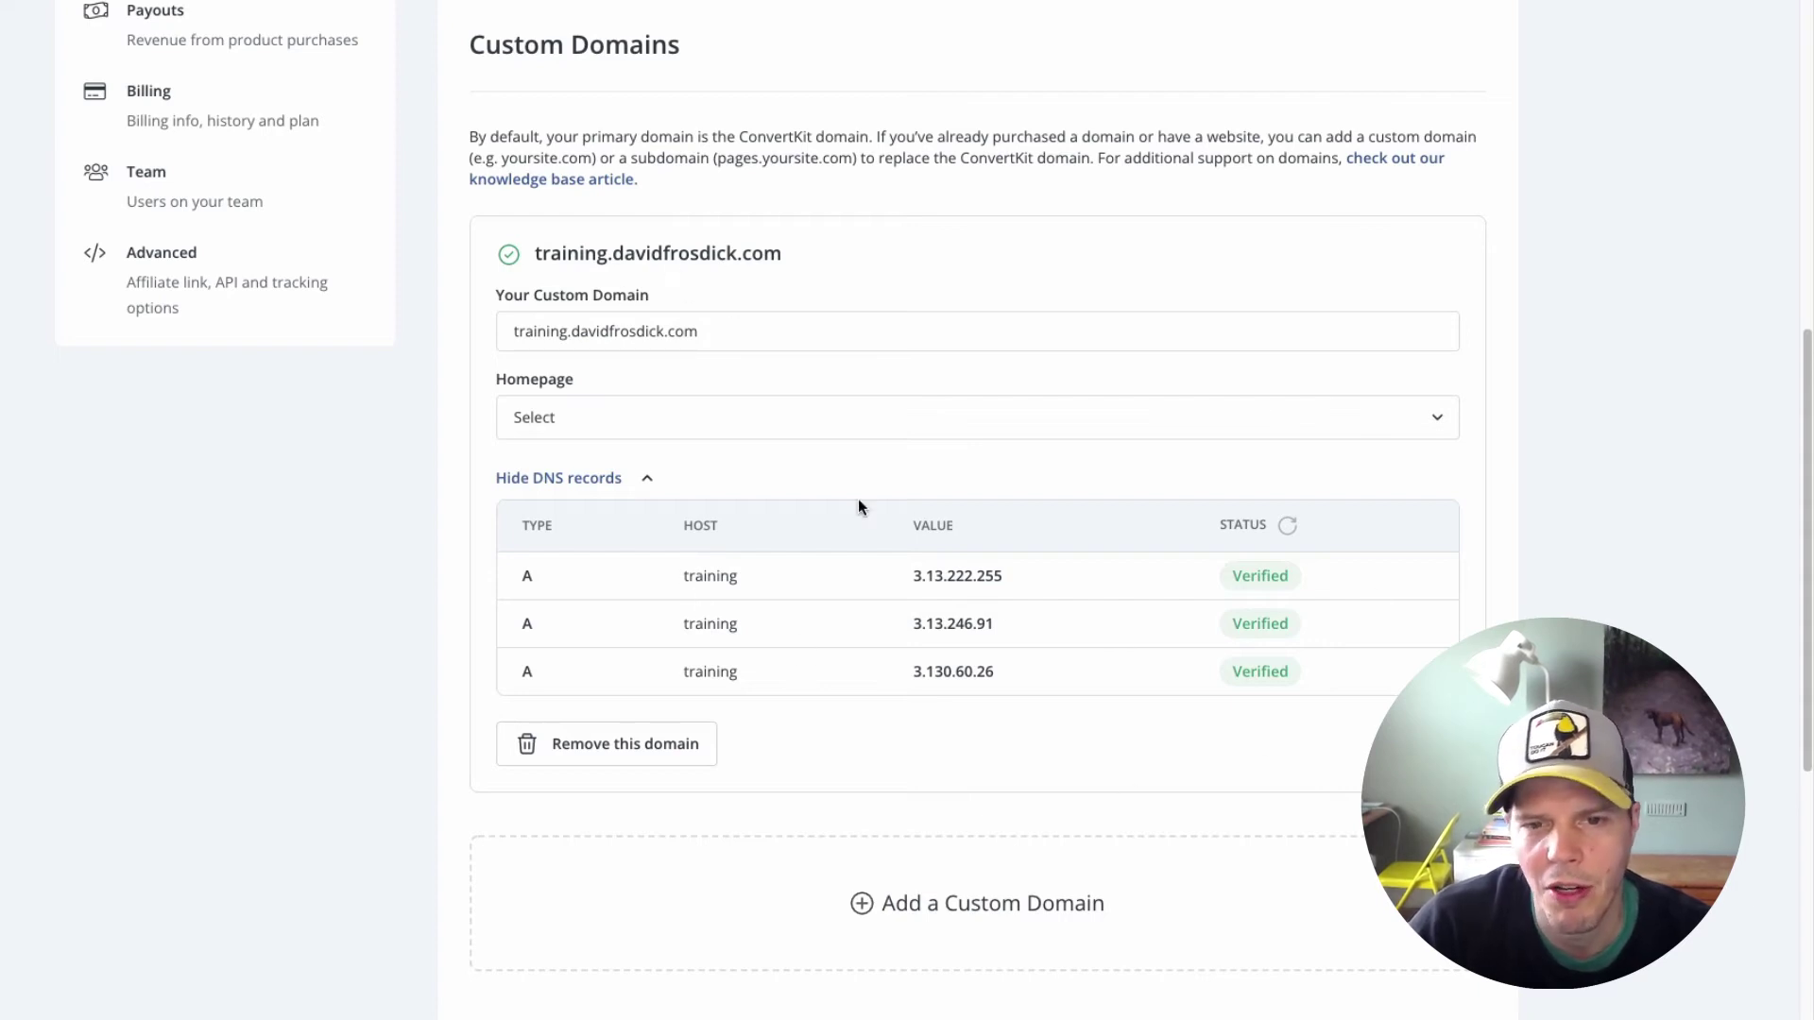
pyautogui.scroll(-5, 718, 756)
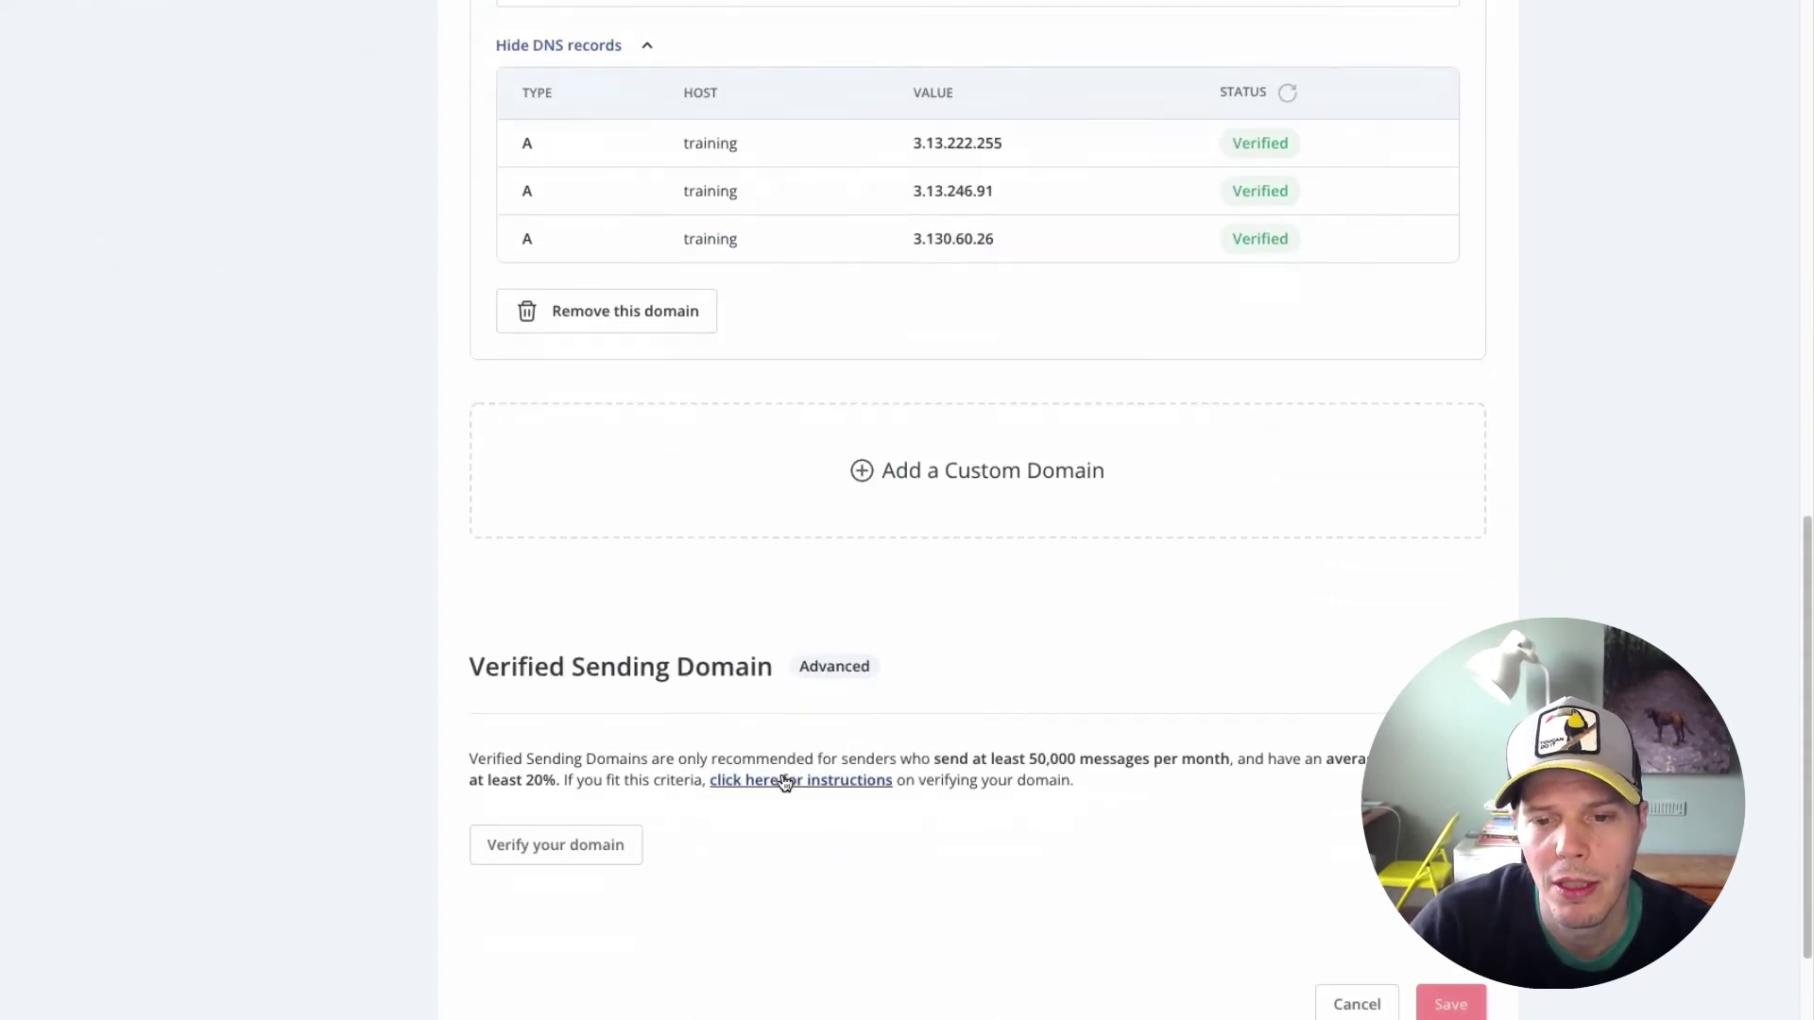
pyautogui.scroll(2, 904, 567)
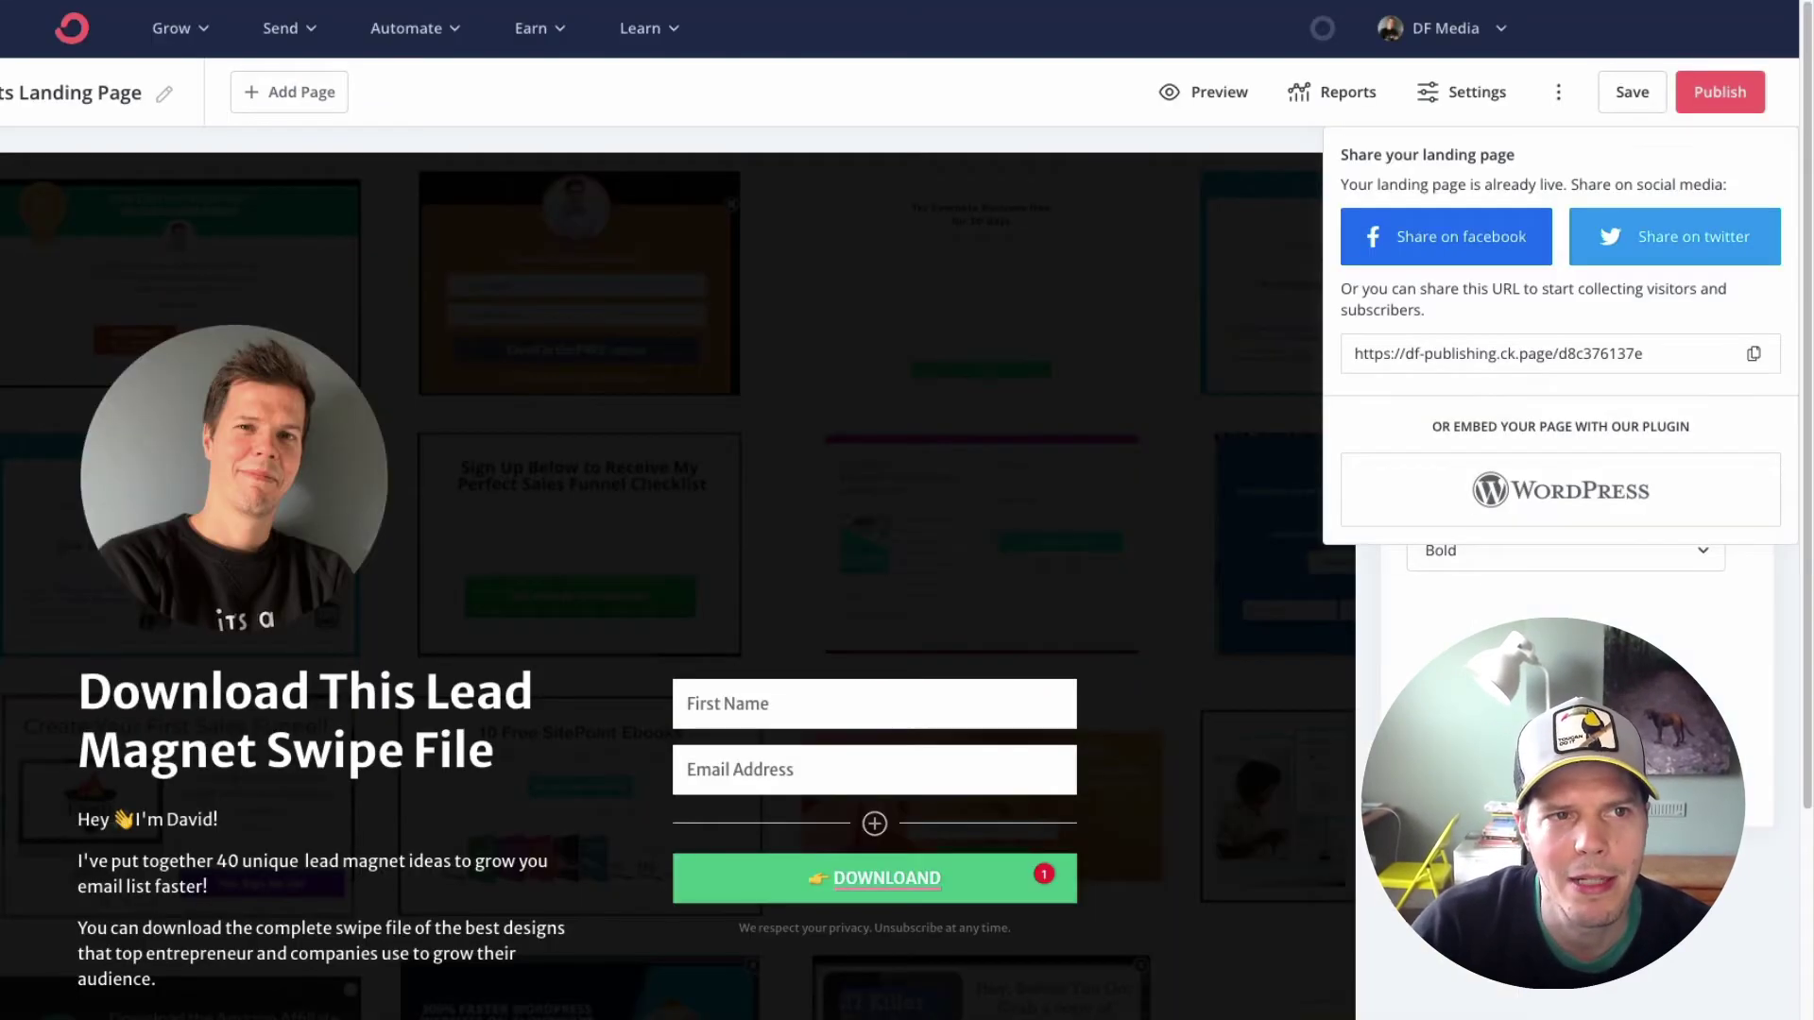
# Choose the training subdomain as the custom domain in the landing page's domain name settings.
pyautogui.click(1470, 95)
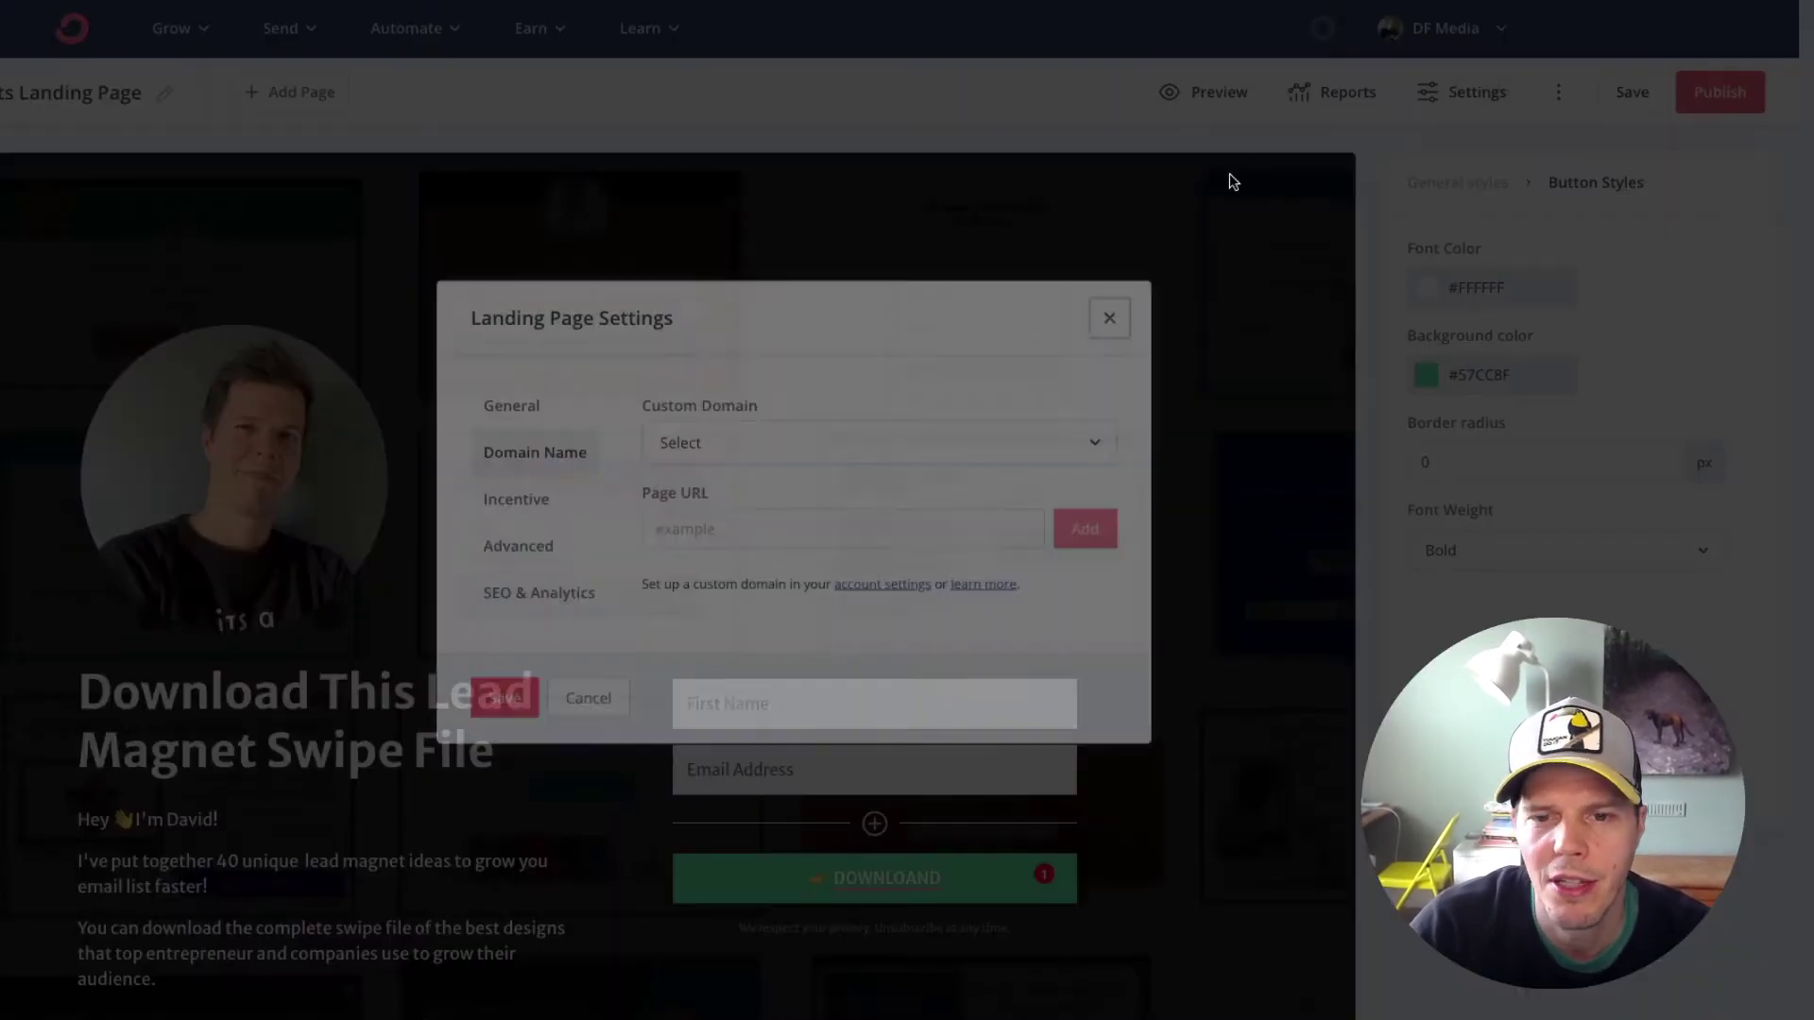
pyautogui.click(887, 445)
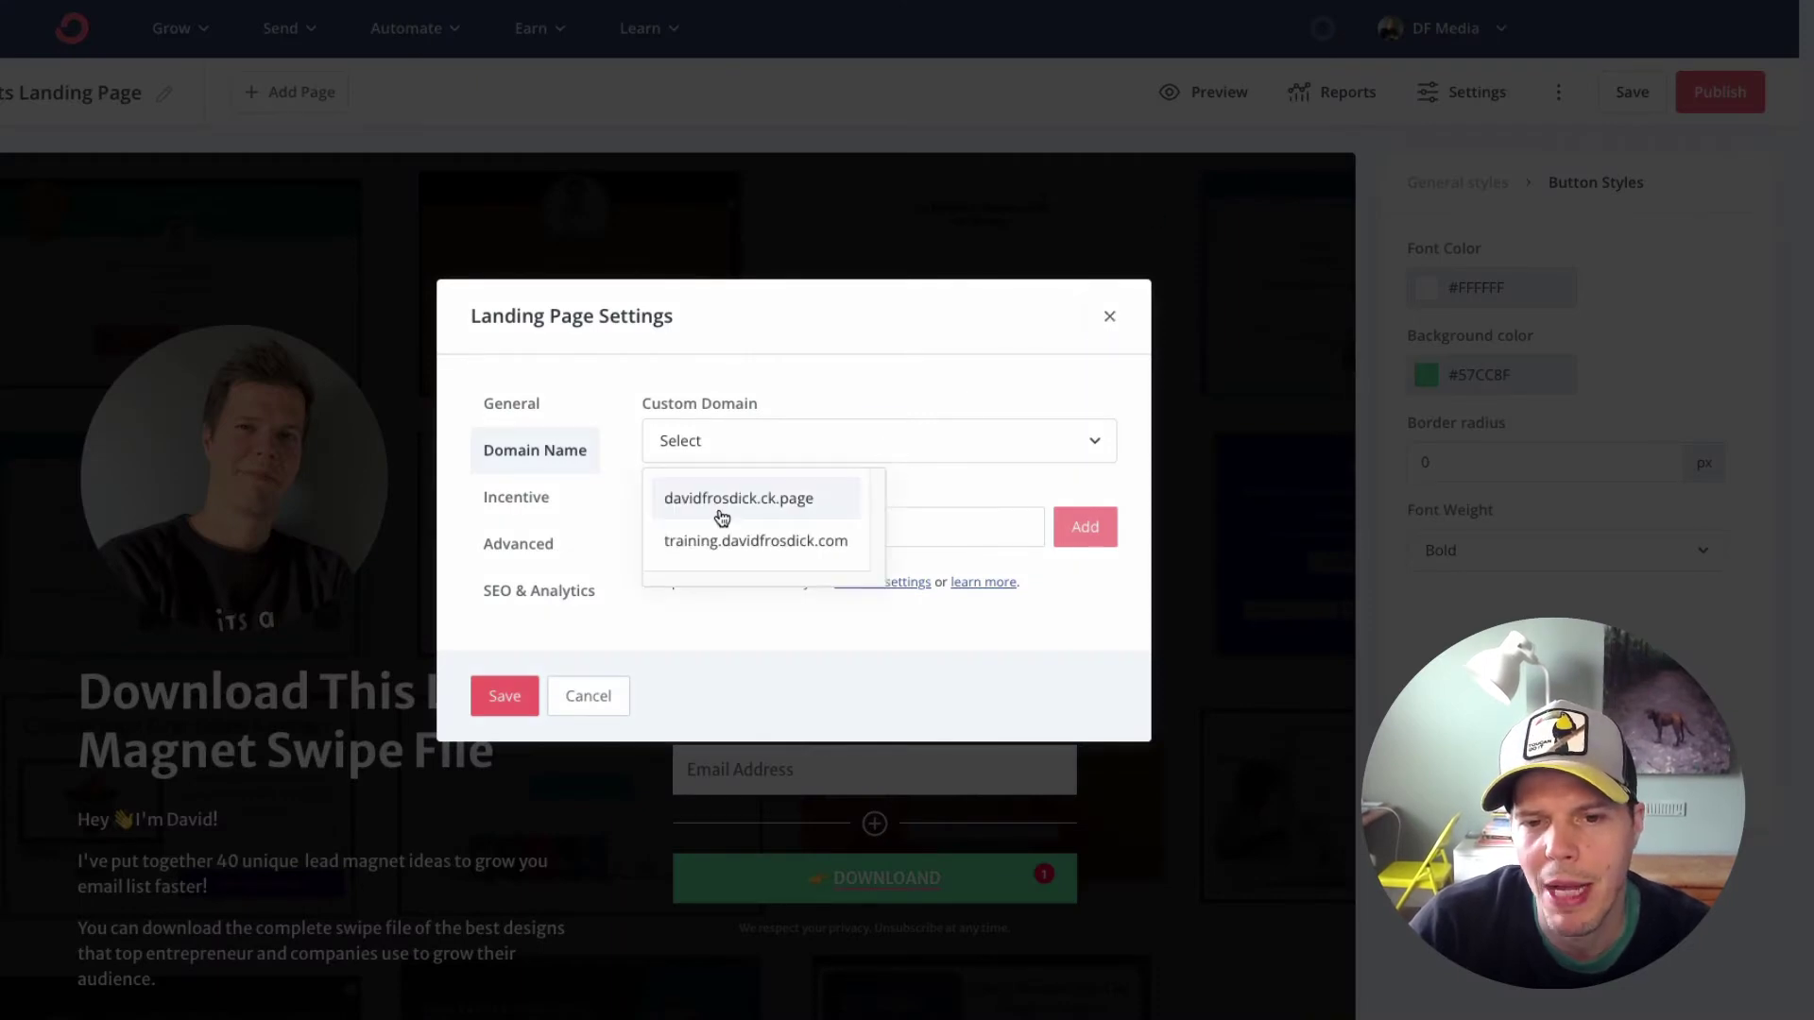
pyautogui.click(742, 544)
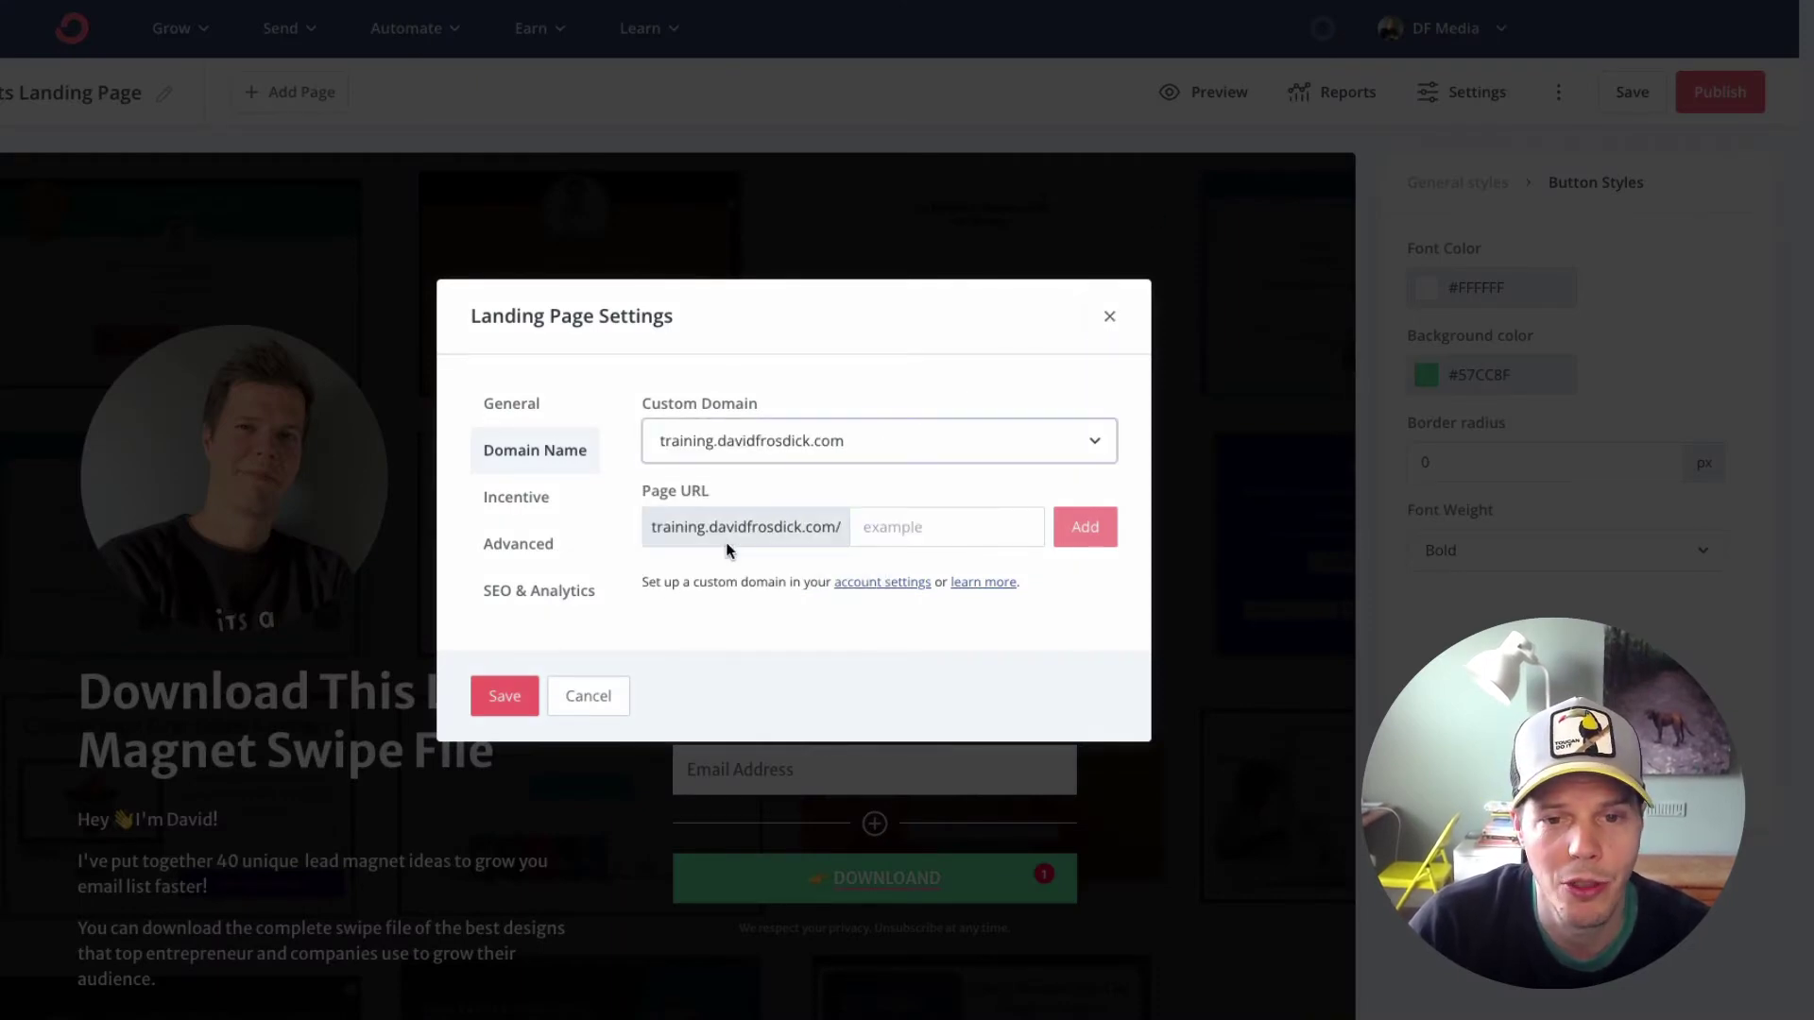
pyautogui.click(731, 450)
pyautogui.click(814, 441)
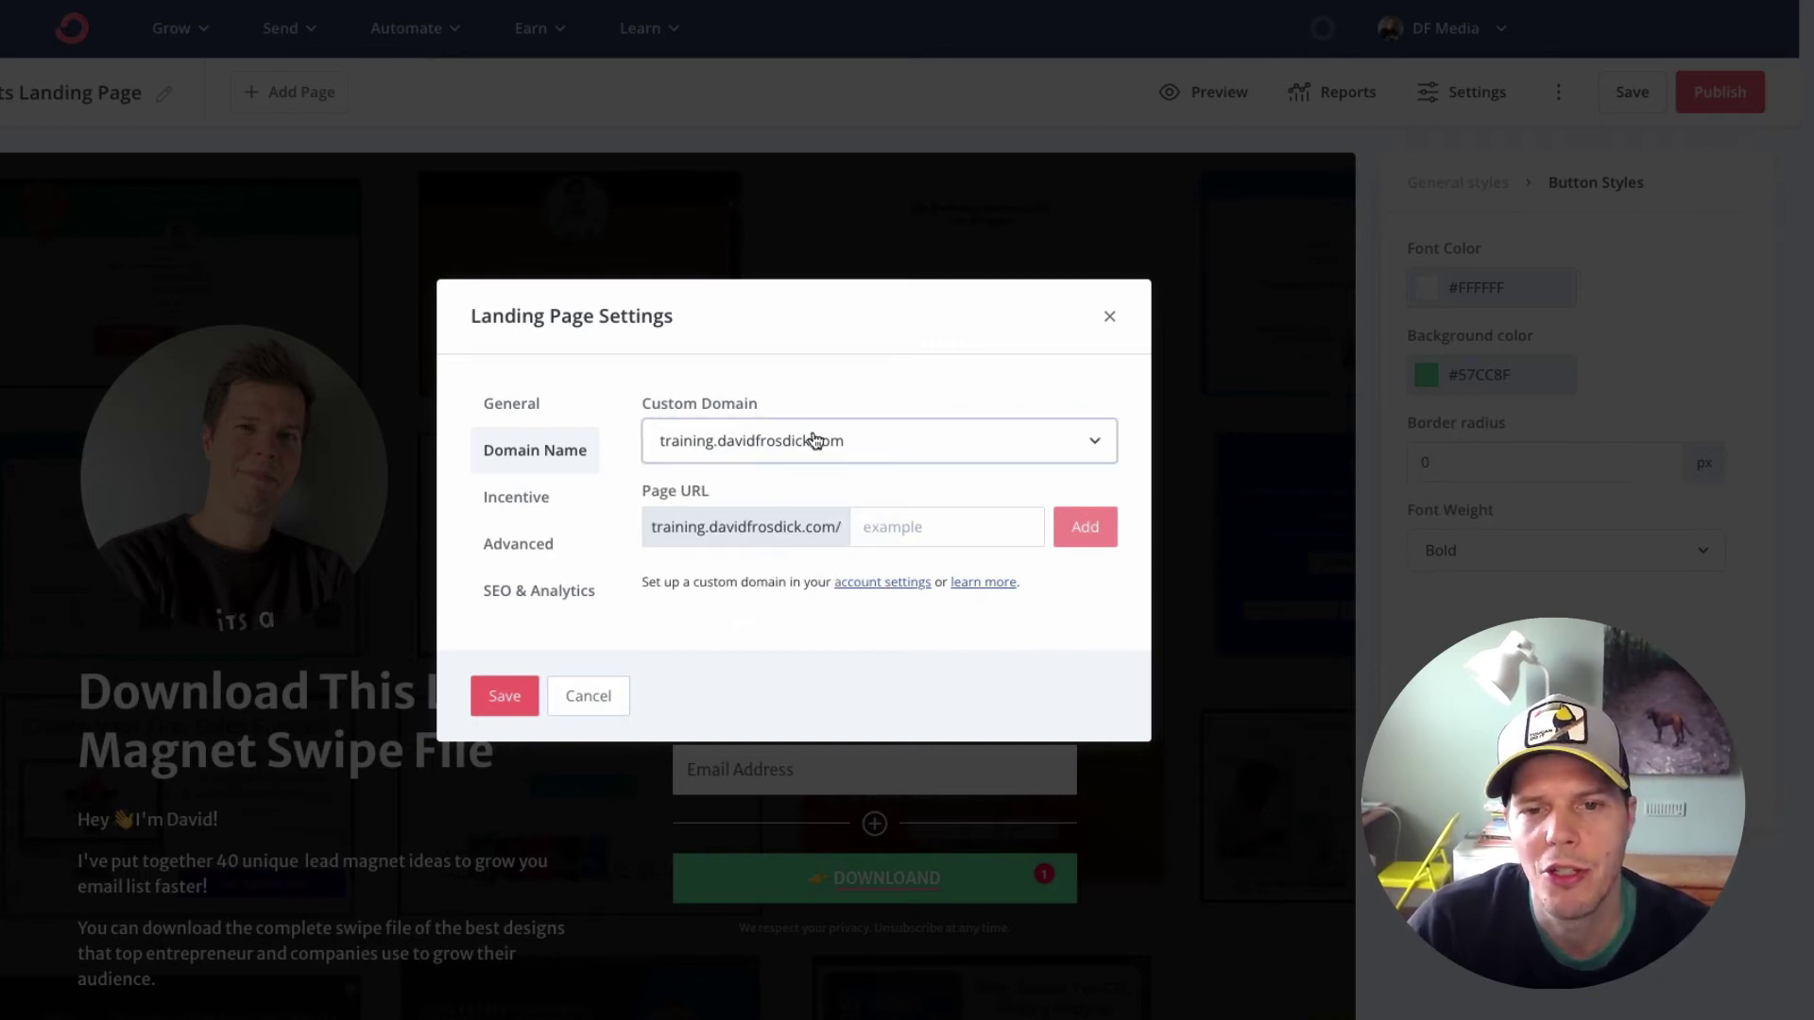
pyautogui.click(815, 440)
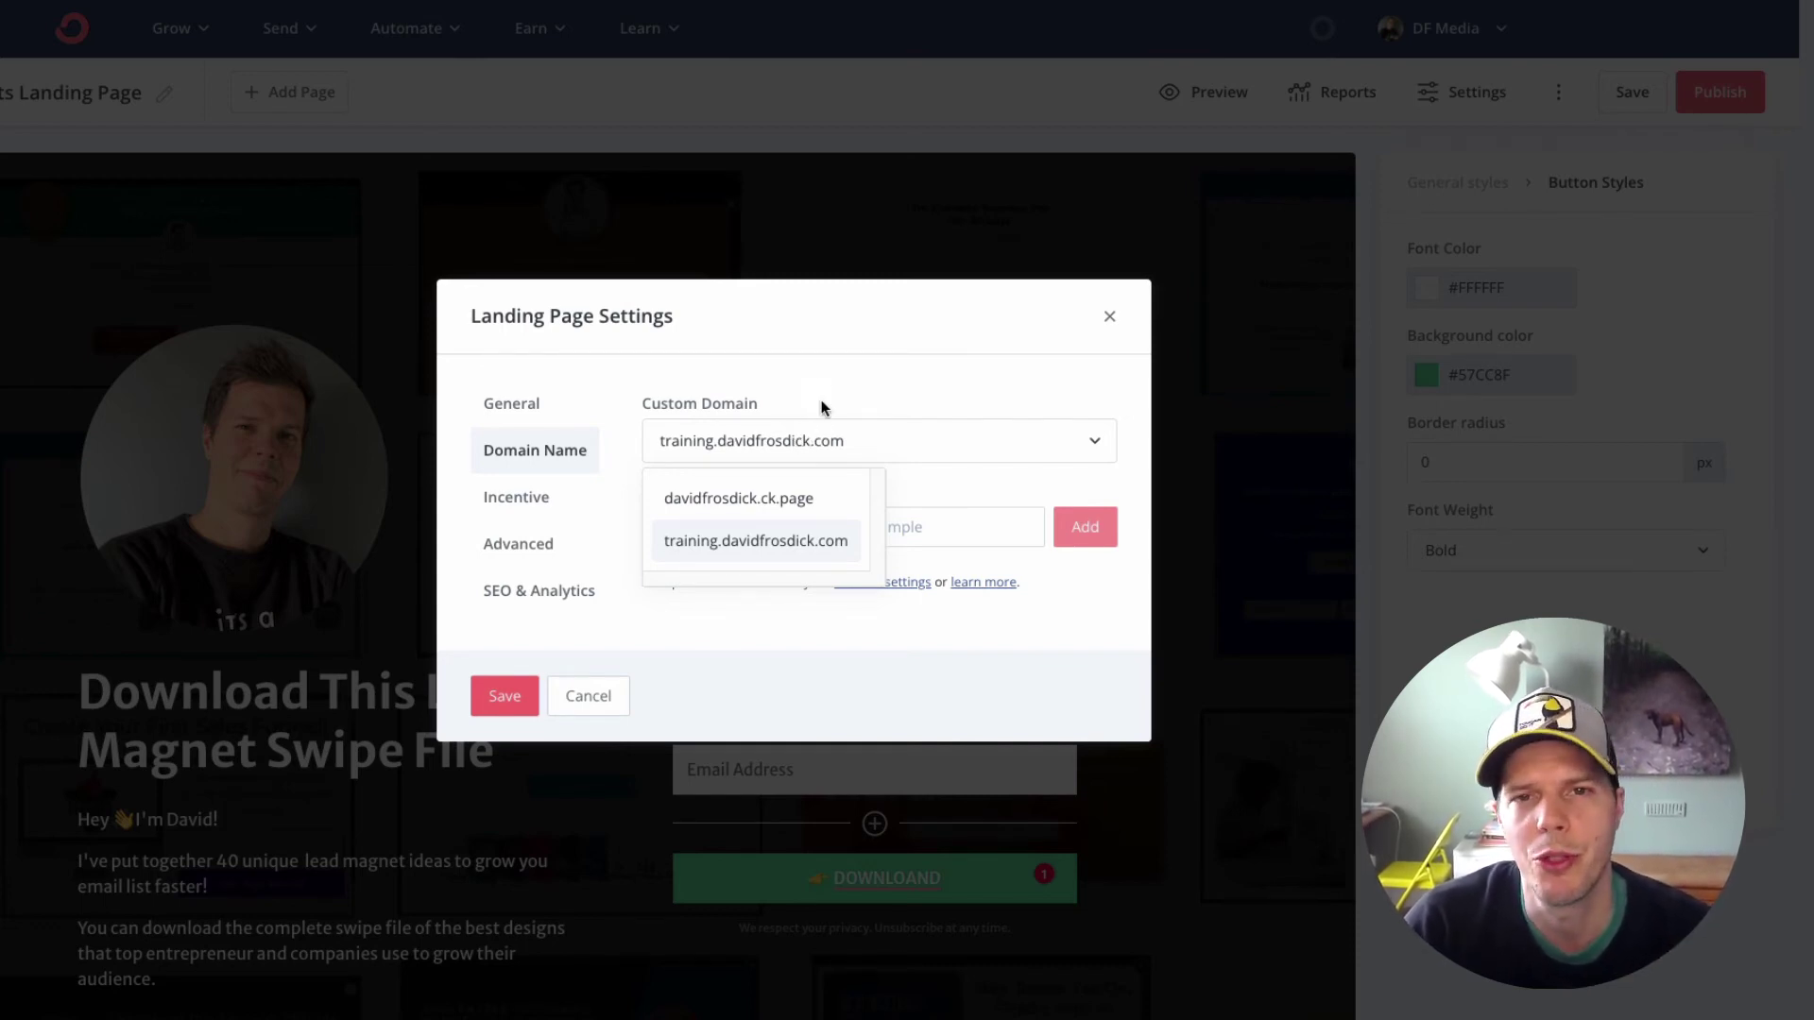
pyautogui.click(821, 407)
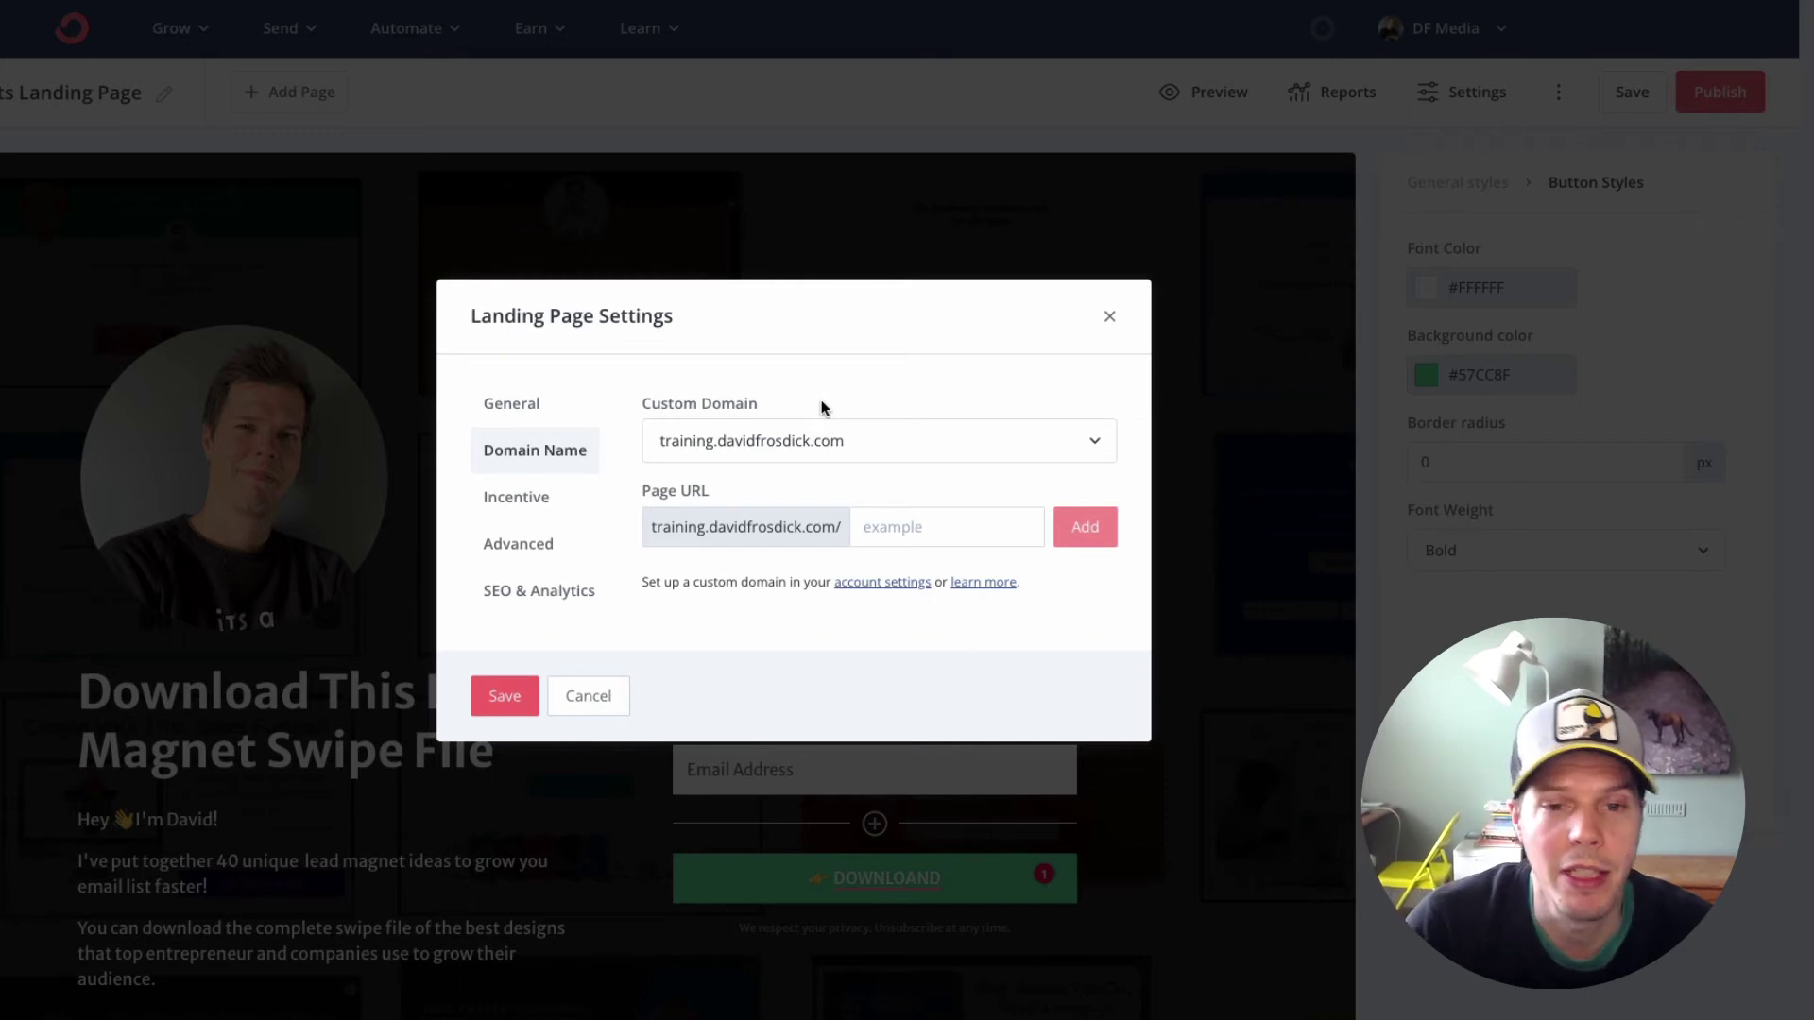
pyautogui.click(813, 440)
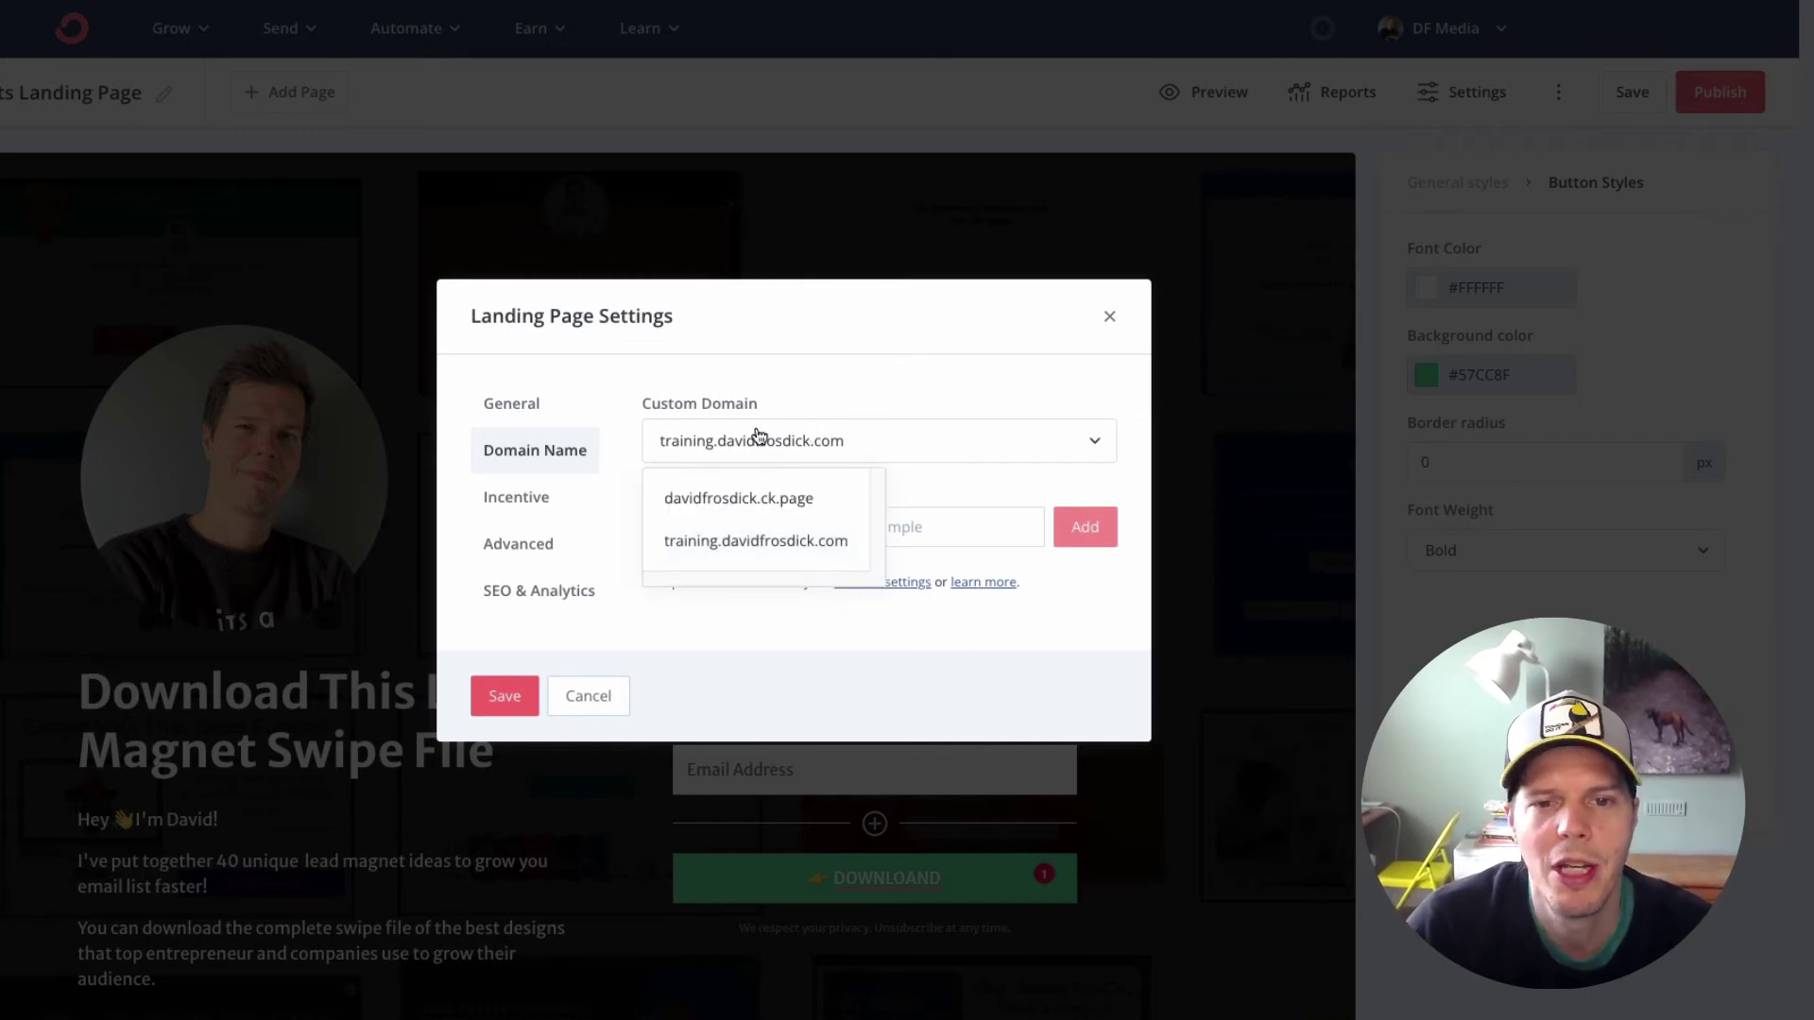
pyautogui.click(883, 393)
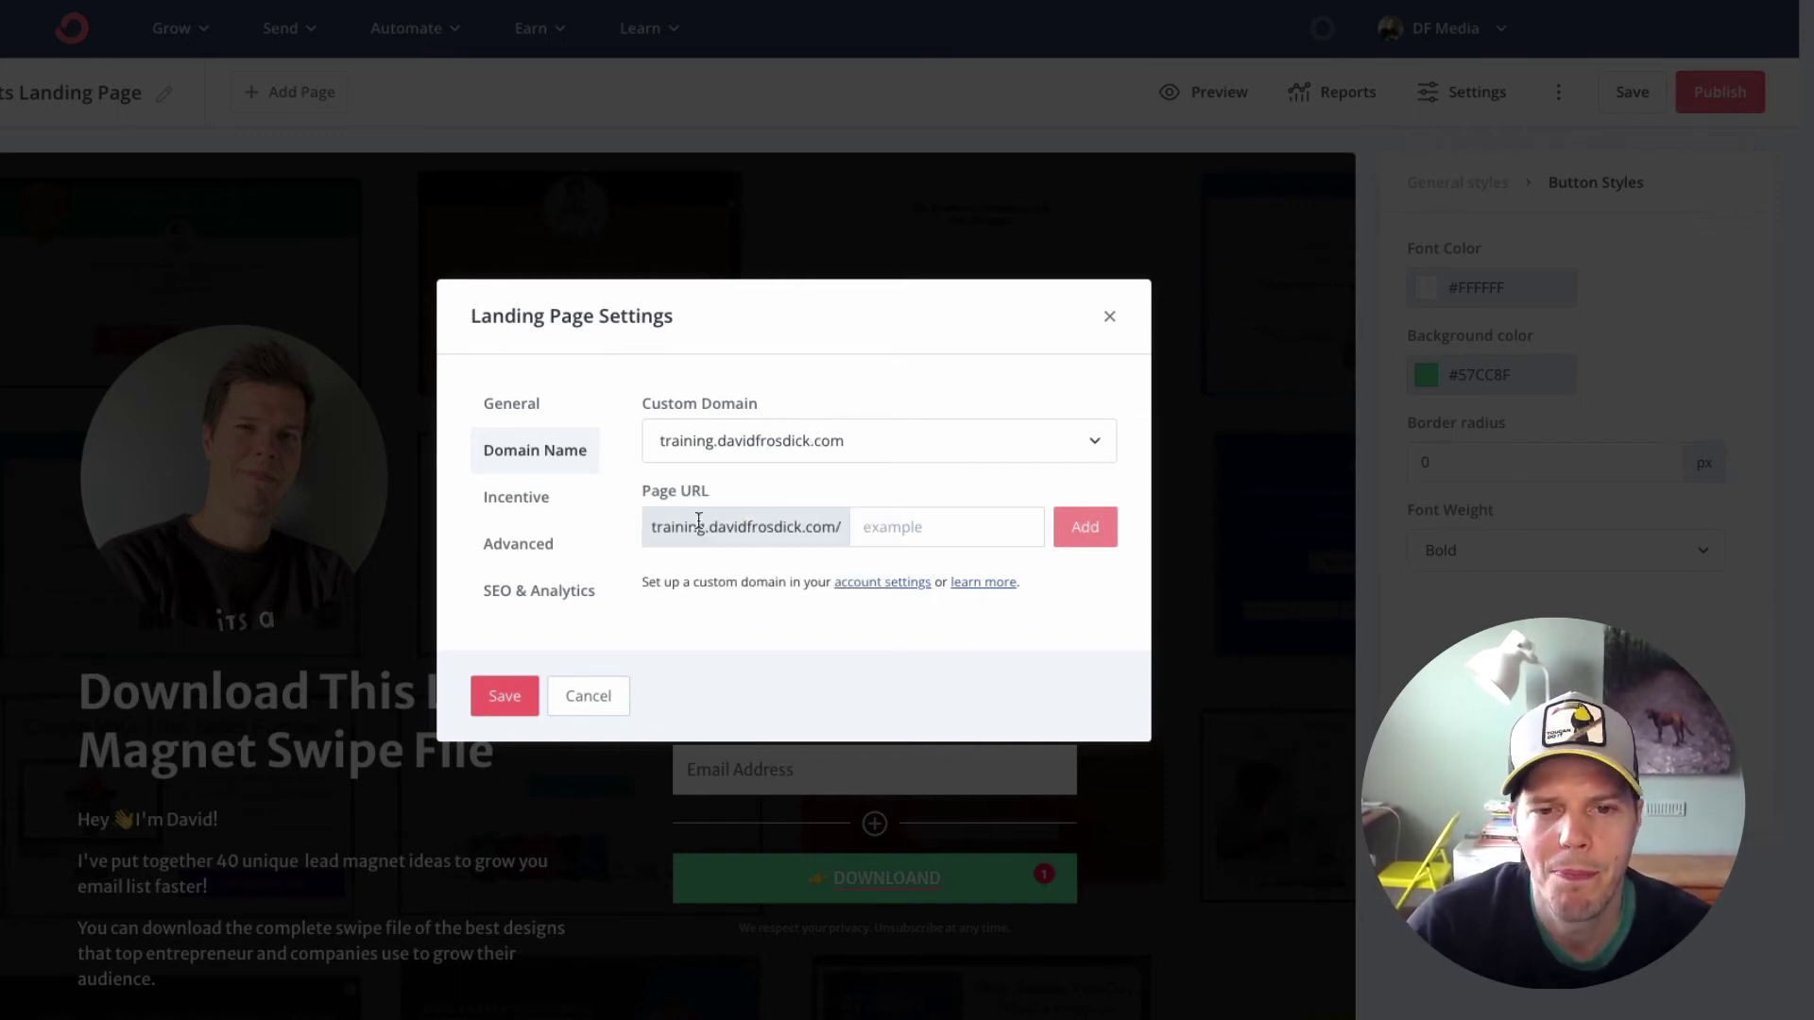
# Try to add "40 lead magnet" as the landing page's URL path on the training subdomain and save the settings.
pyautogui.click(919, 535)
pyautogui.write('40')
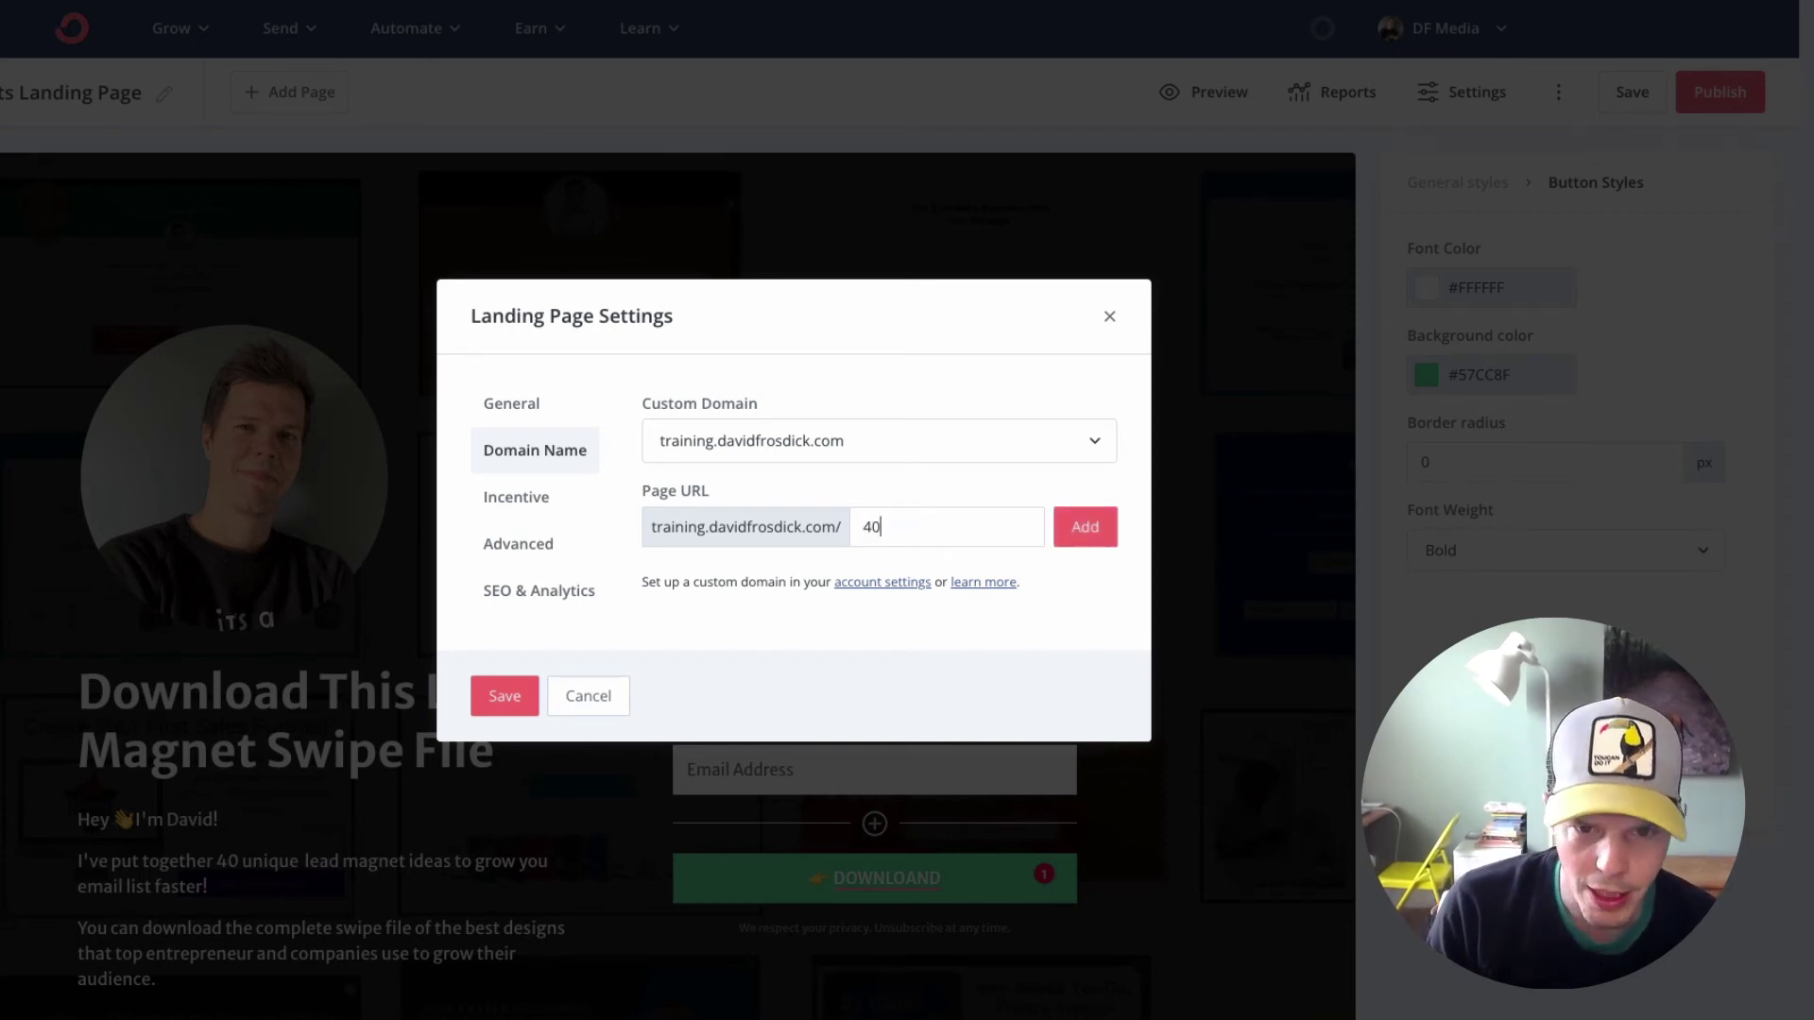
pyautogui.write(' lead magne')
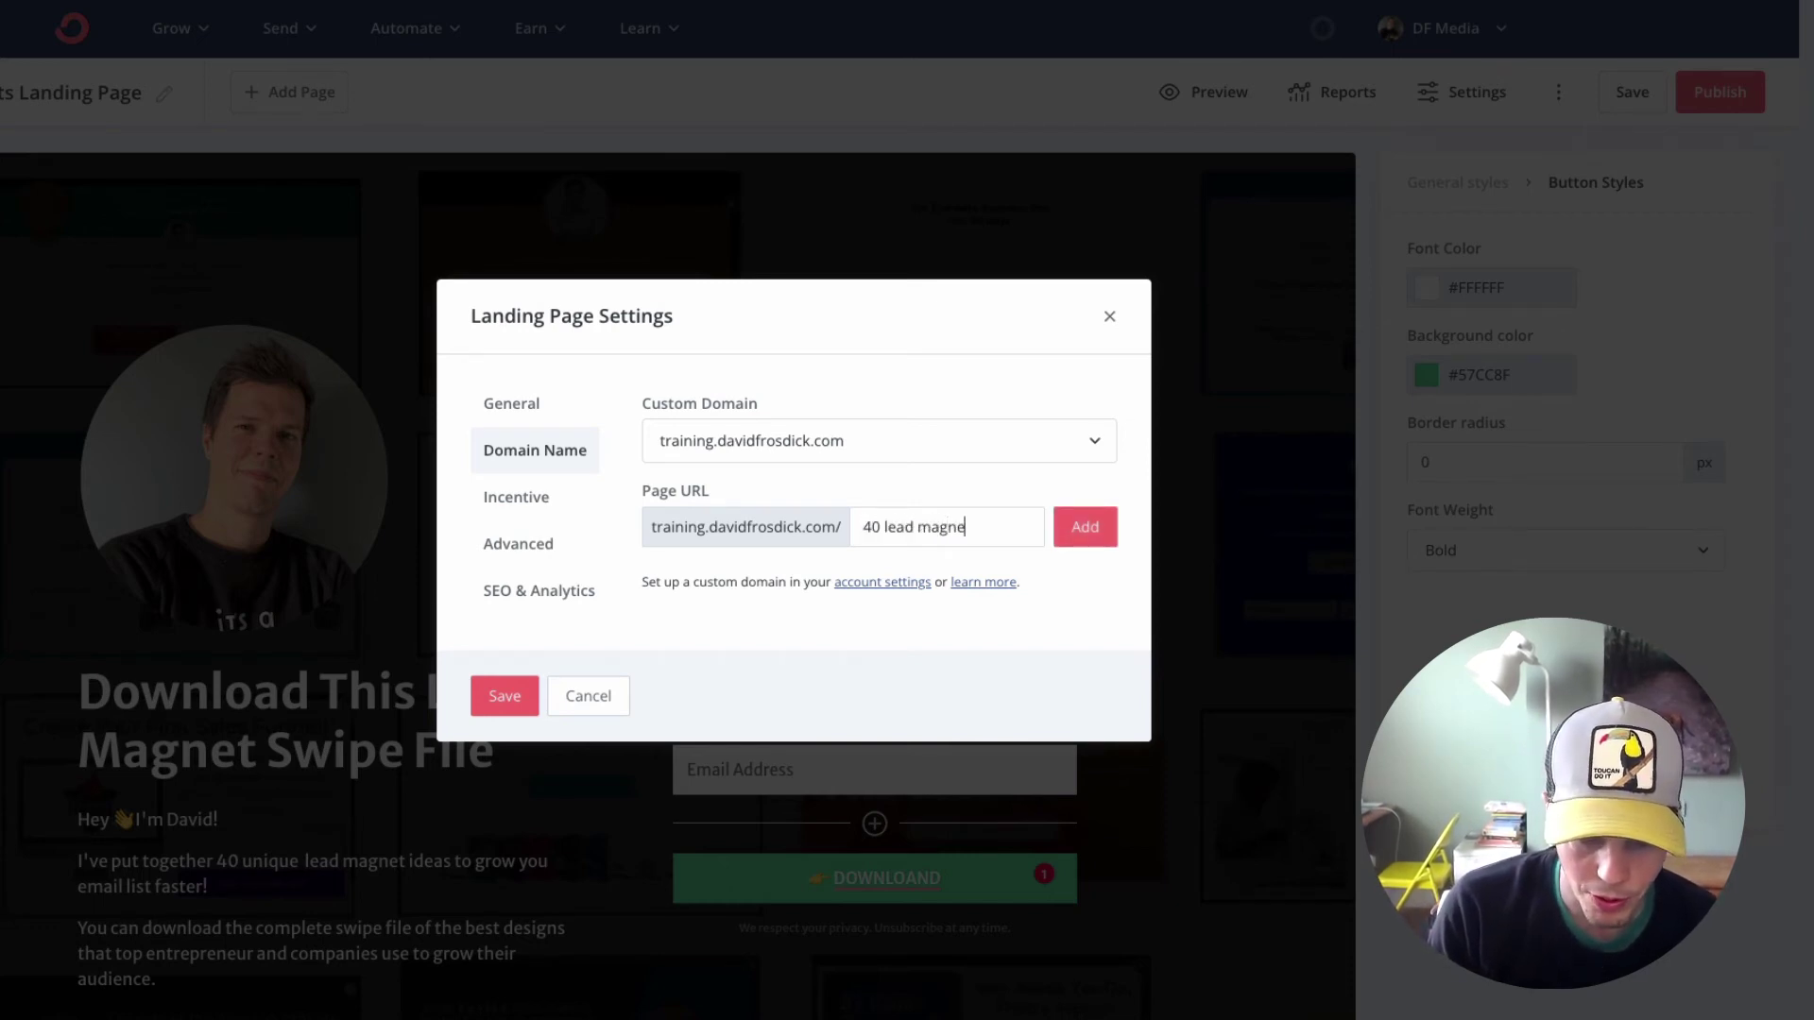
pyautogui.write('t')
pyautogui.click(1085, 526)
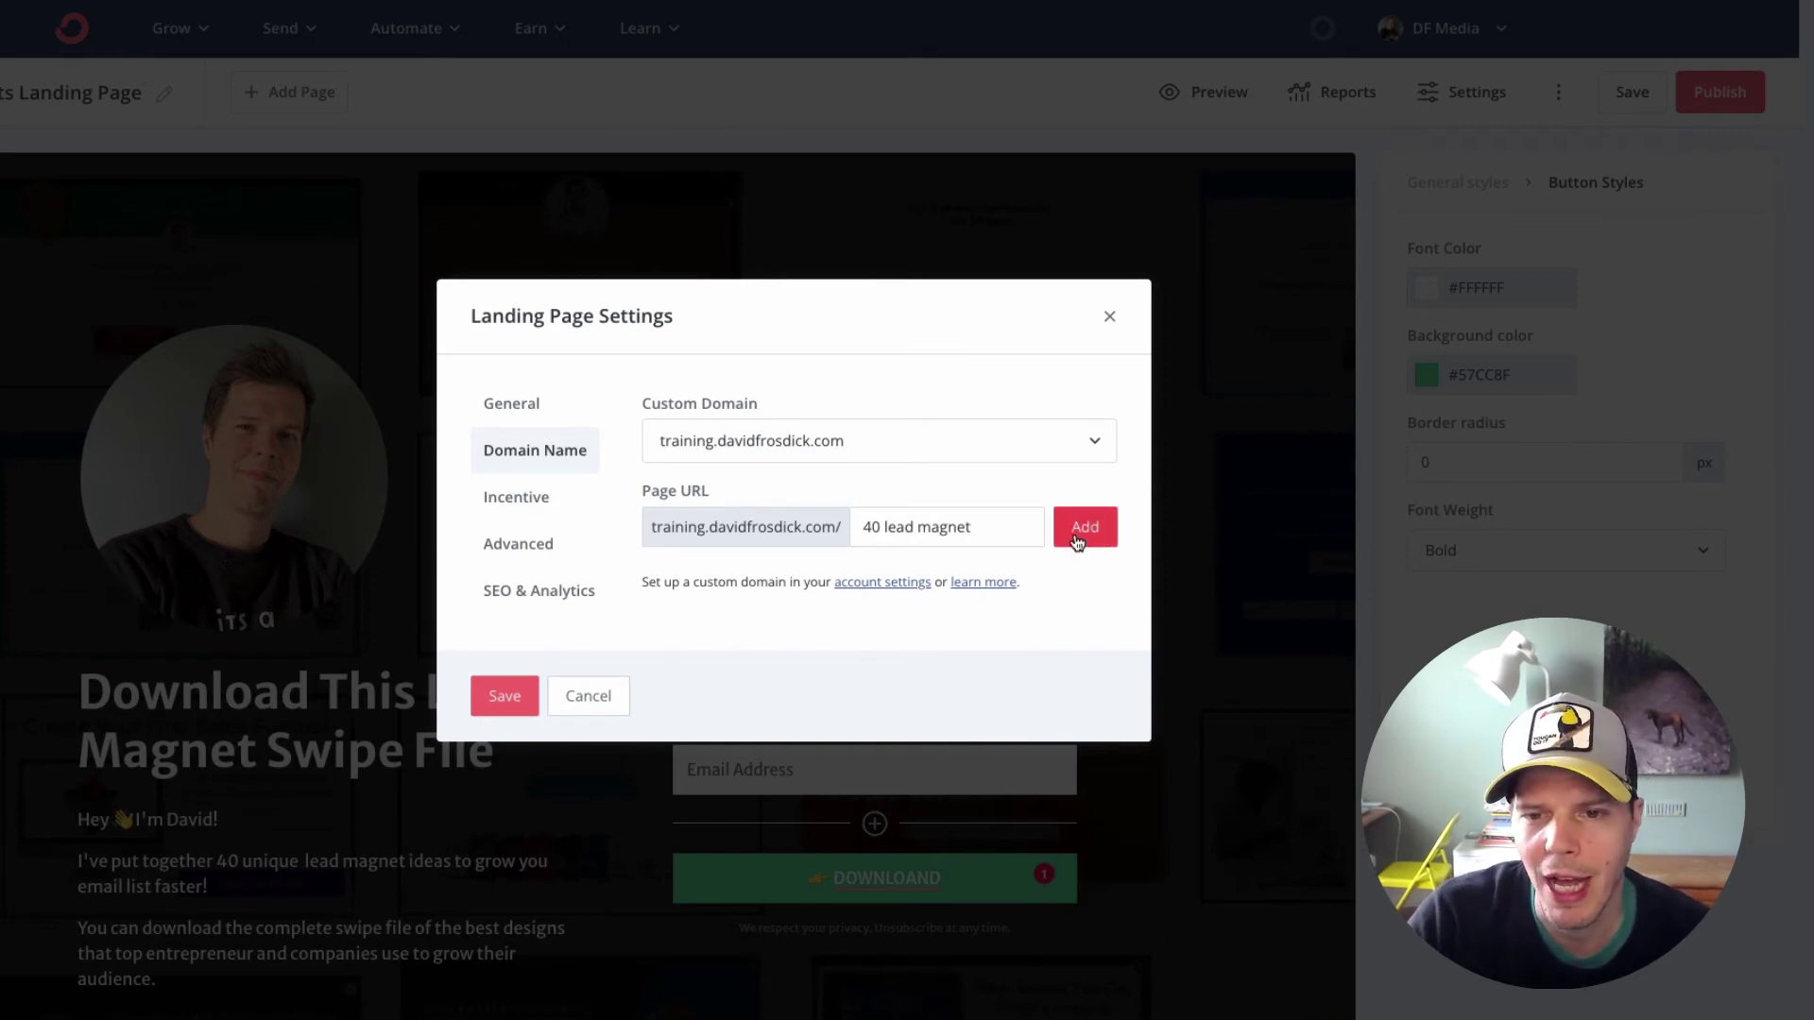
pyautogui.click(529, 695)
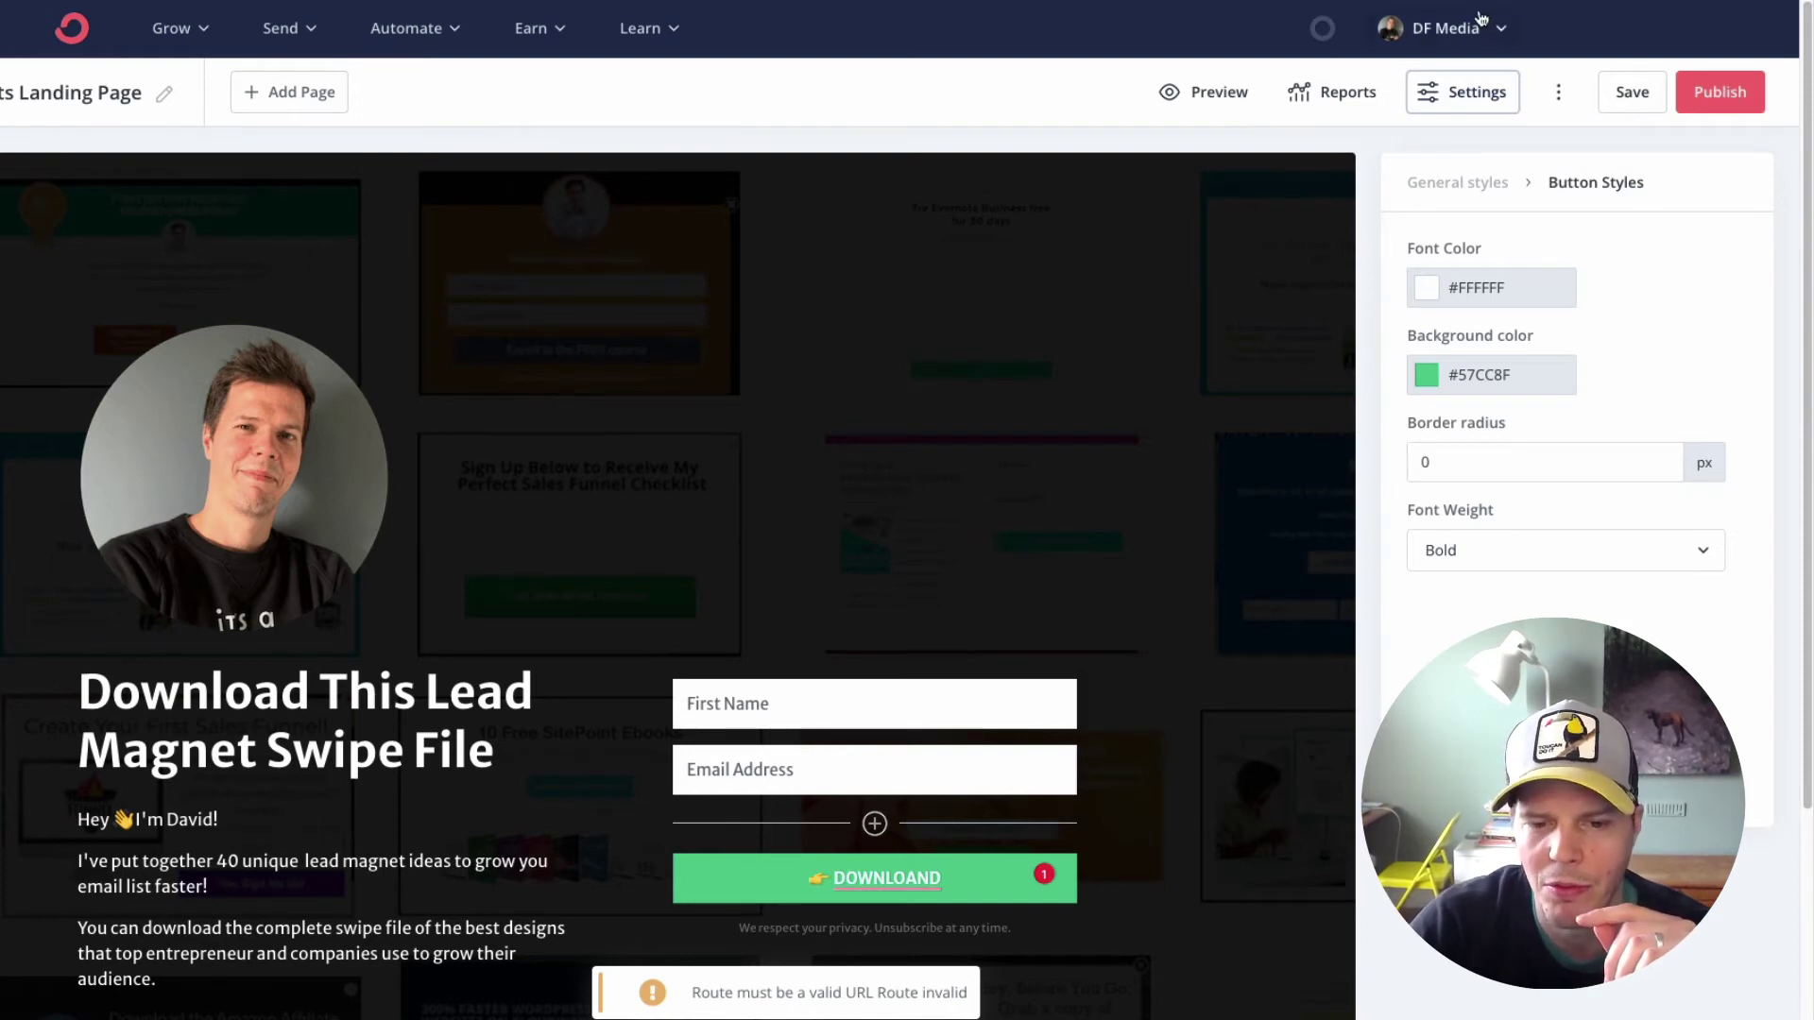
# Assign the training subdomain to the landing page with the page URL "40-lead-magnet" and save the settings.
pyautogui.click(1472, 97)
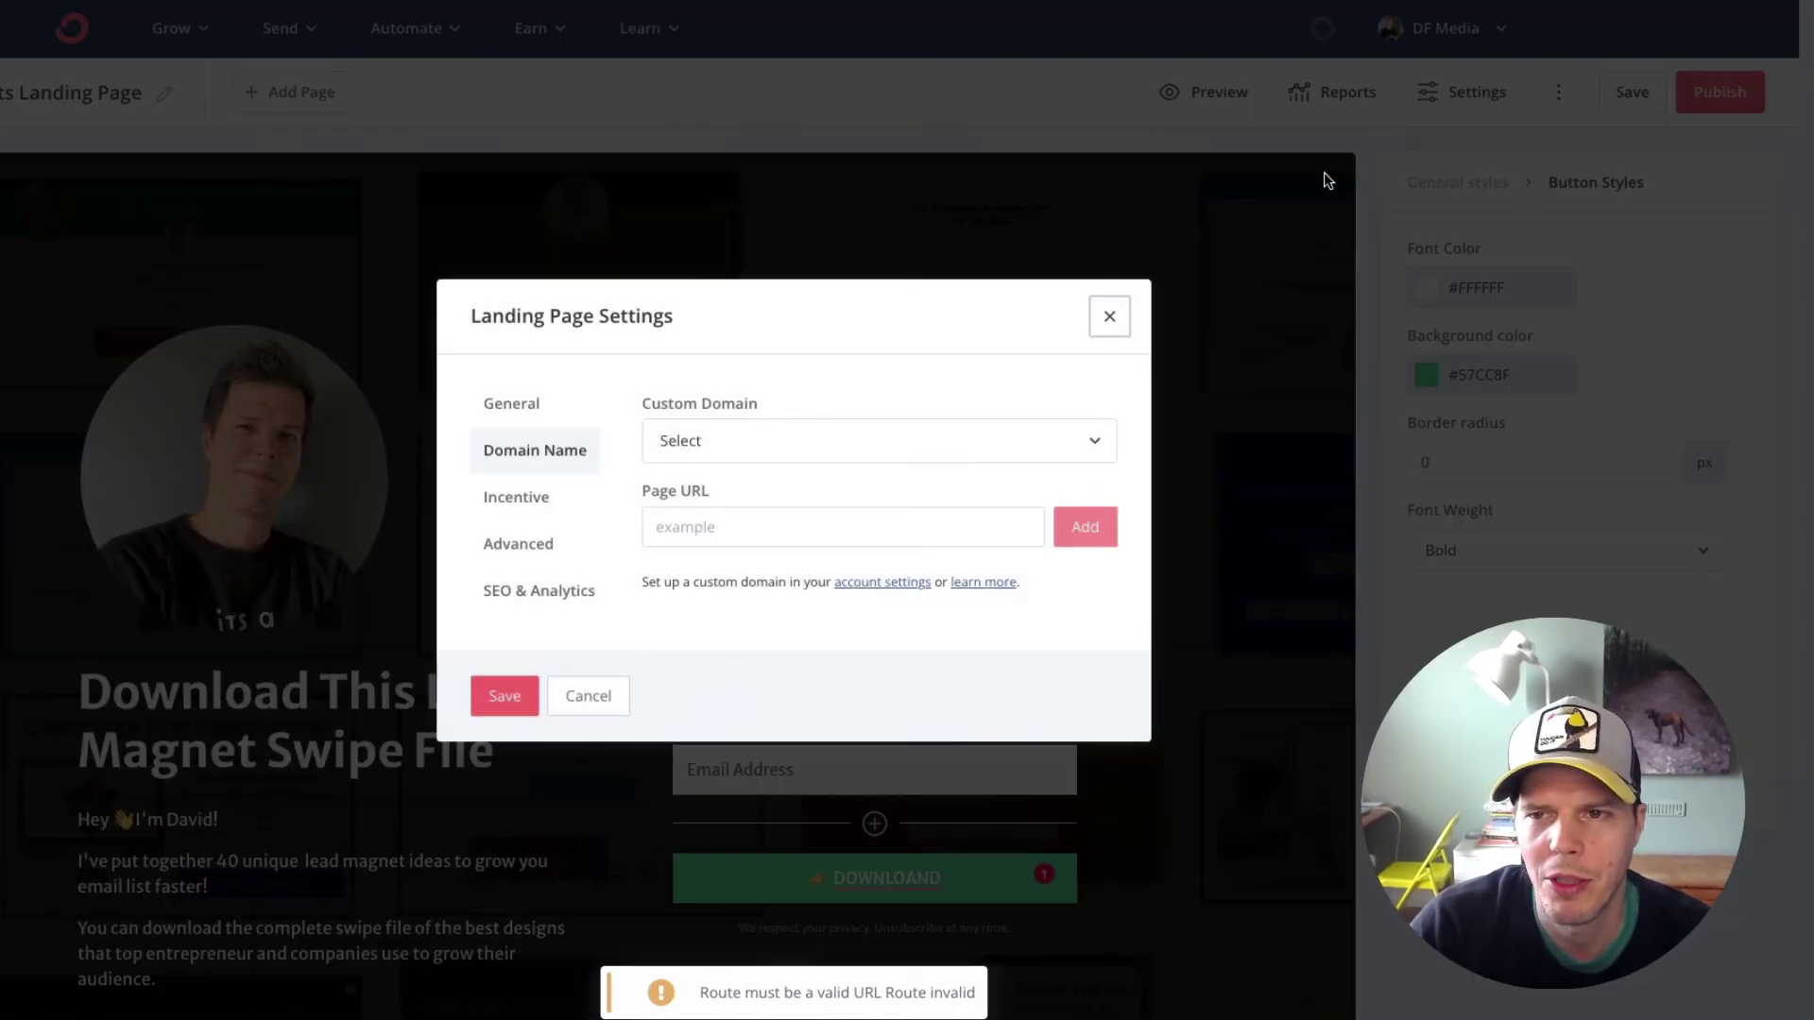
pyautogui.click(809, 458)
pyautogui.click(756, 540)
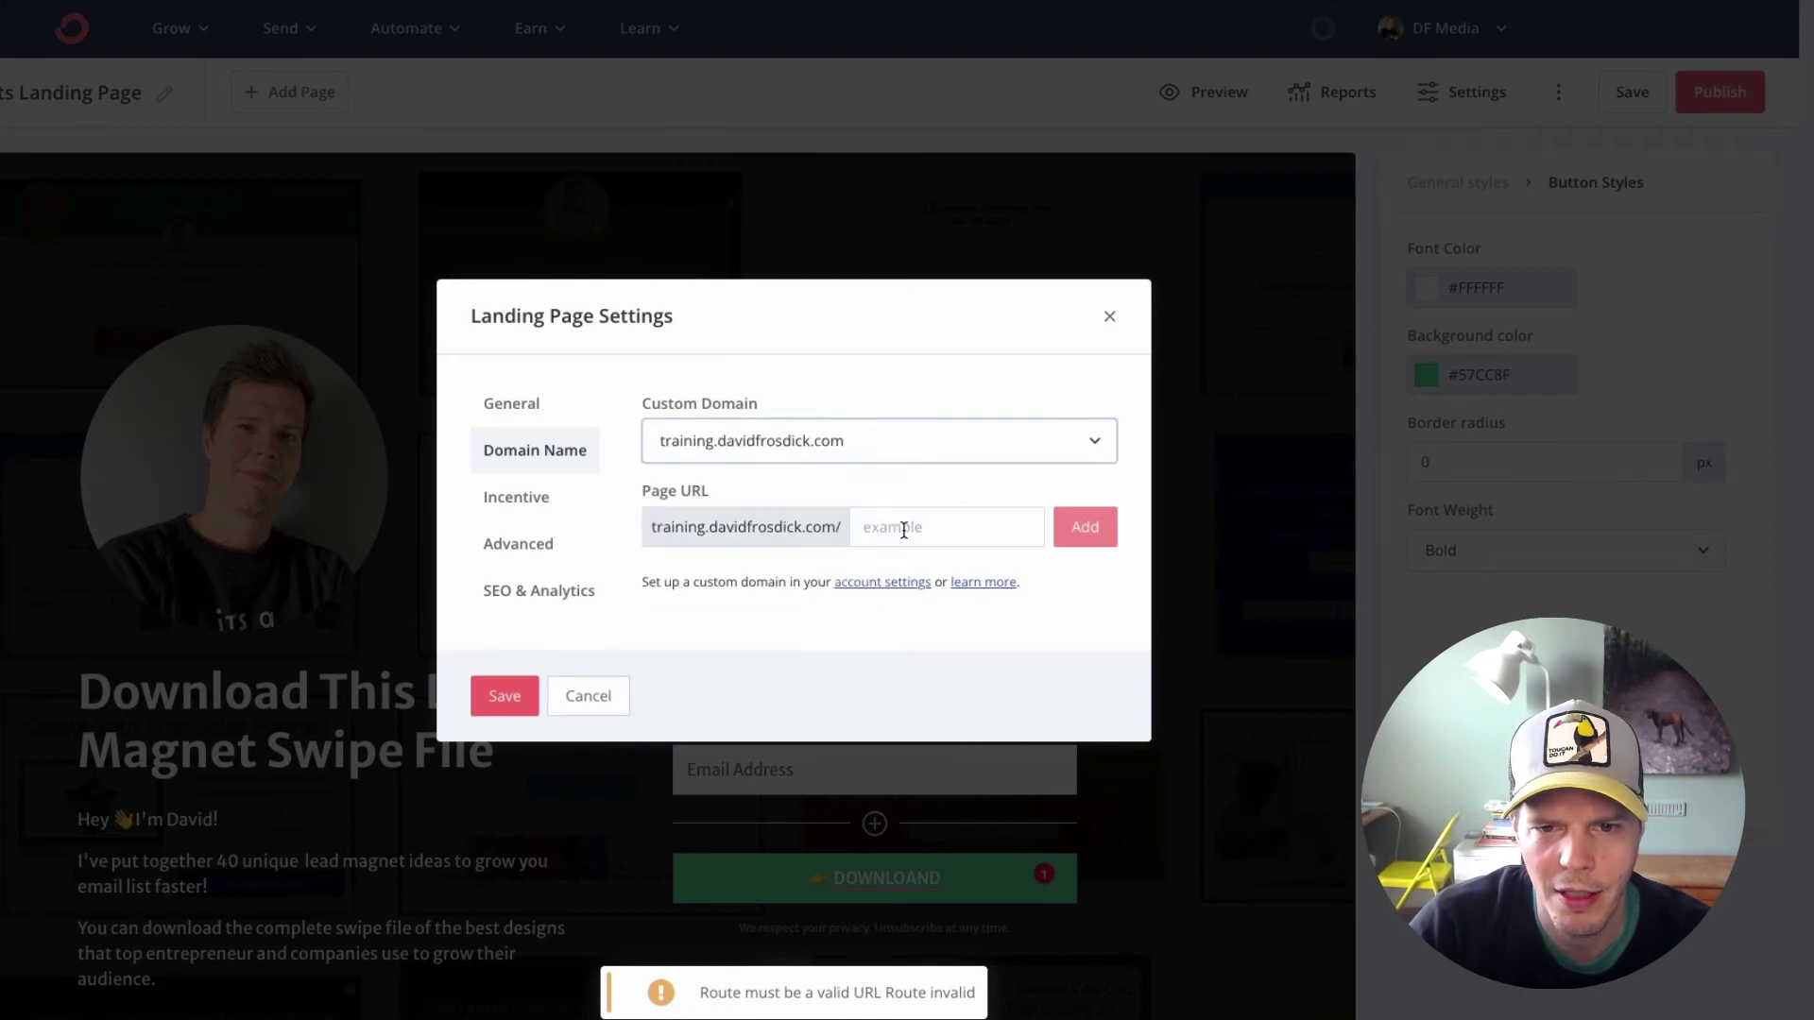
pyautogui.click(904, 530)
pyautogui.write('40-l')
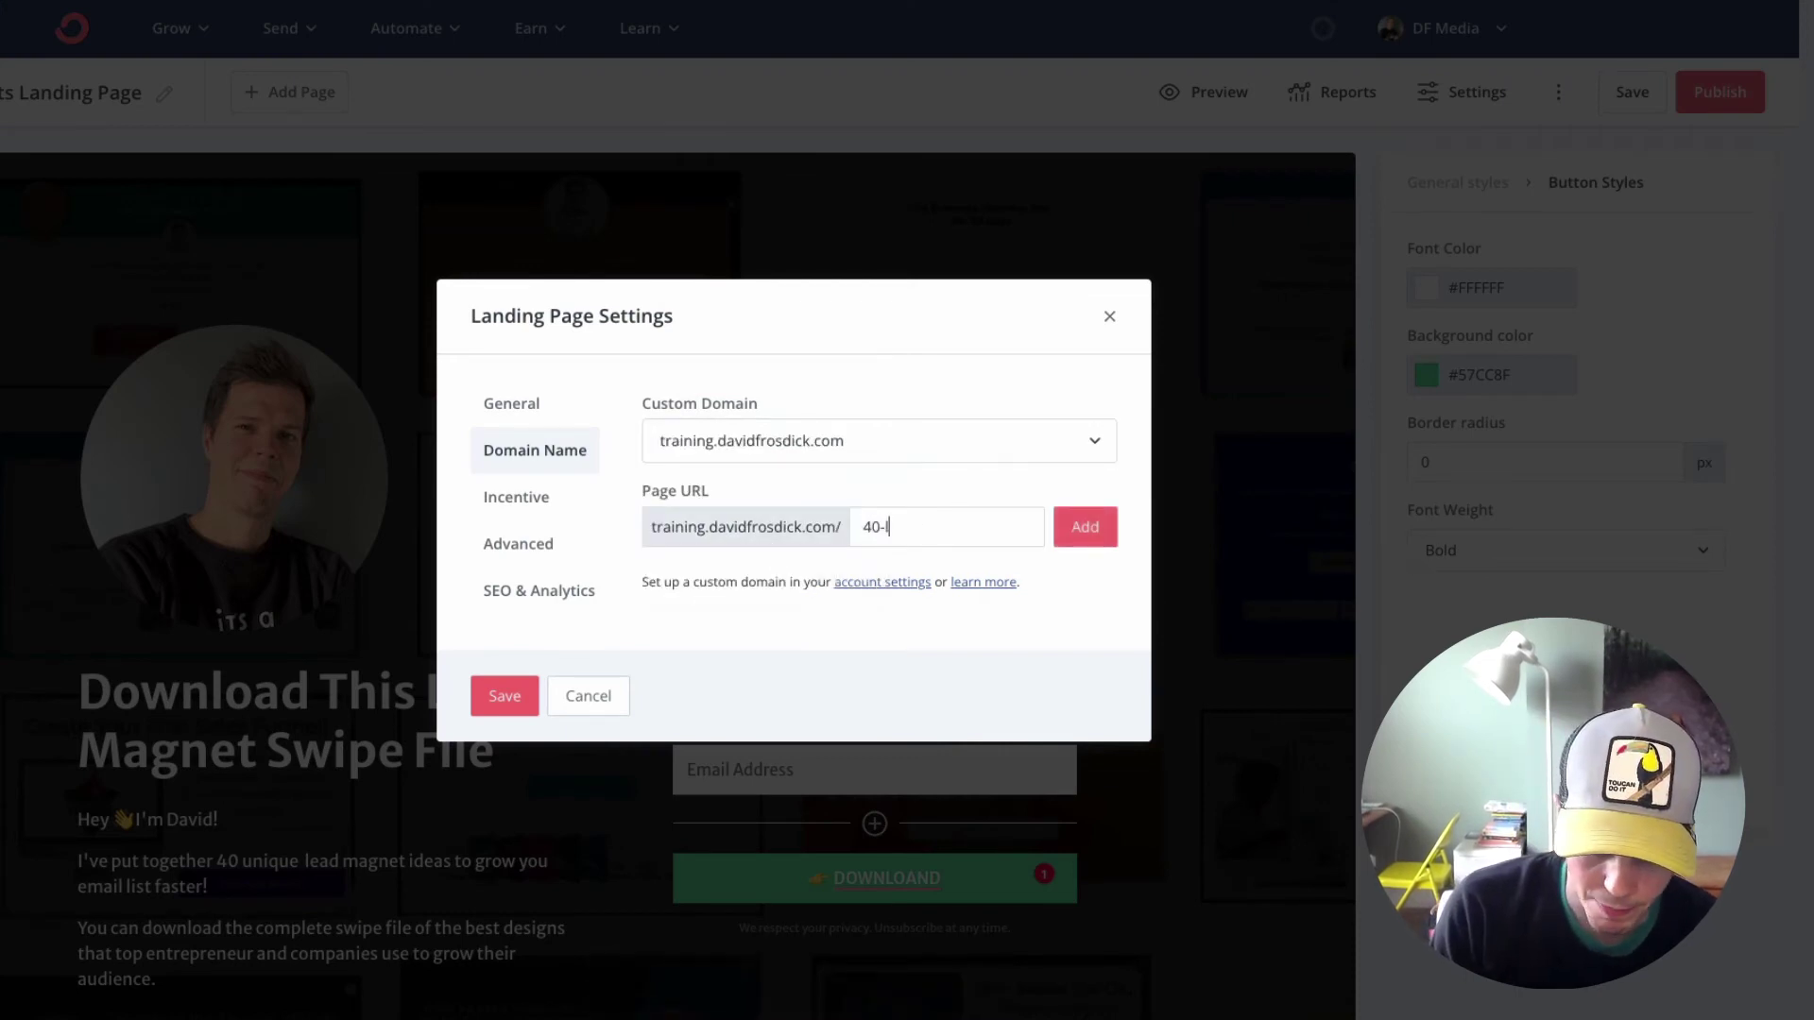
pyautogui.write('ead-ma')
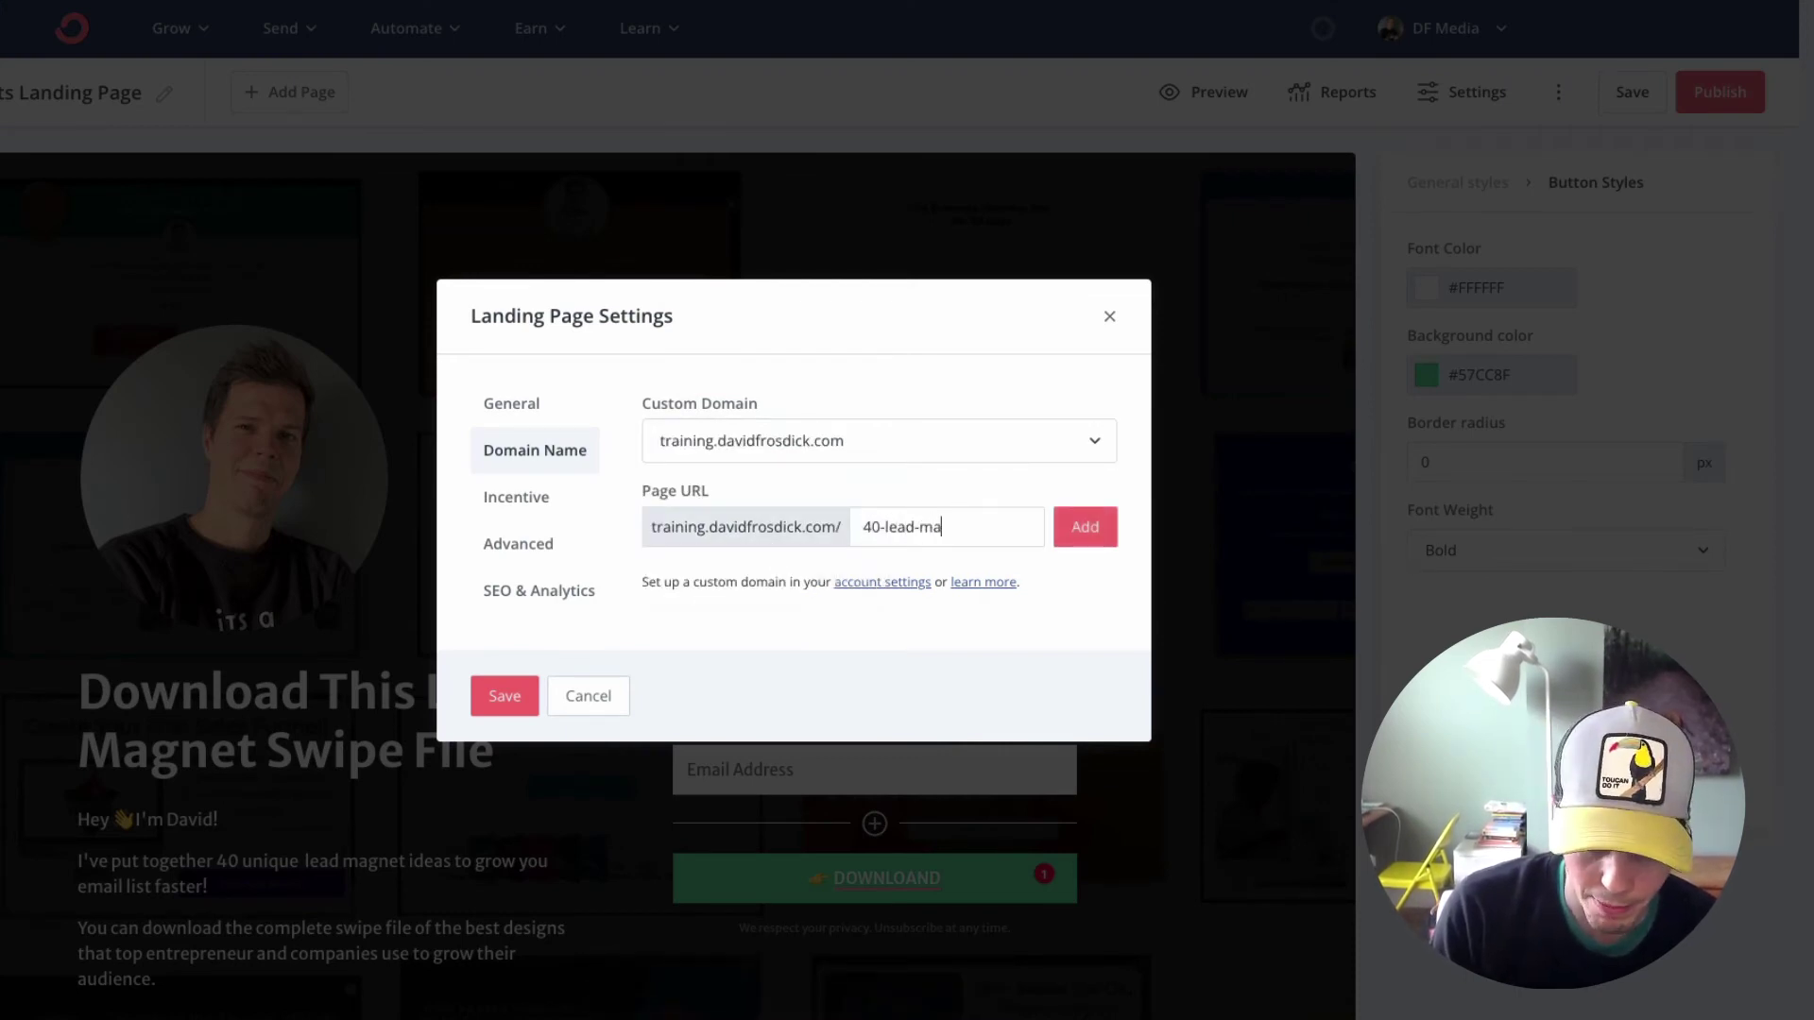
pyautogui.write('gnet')
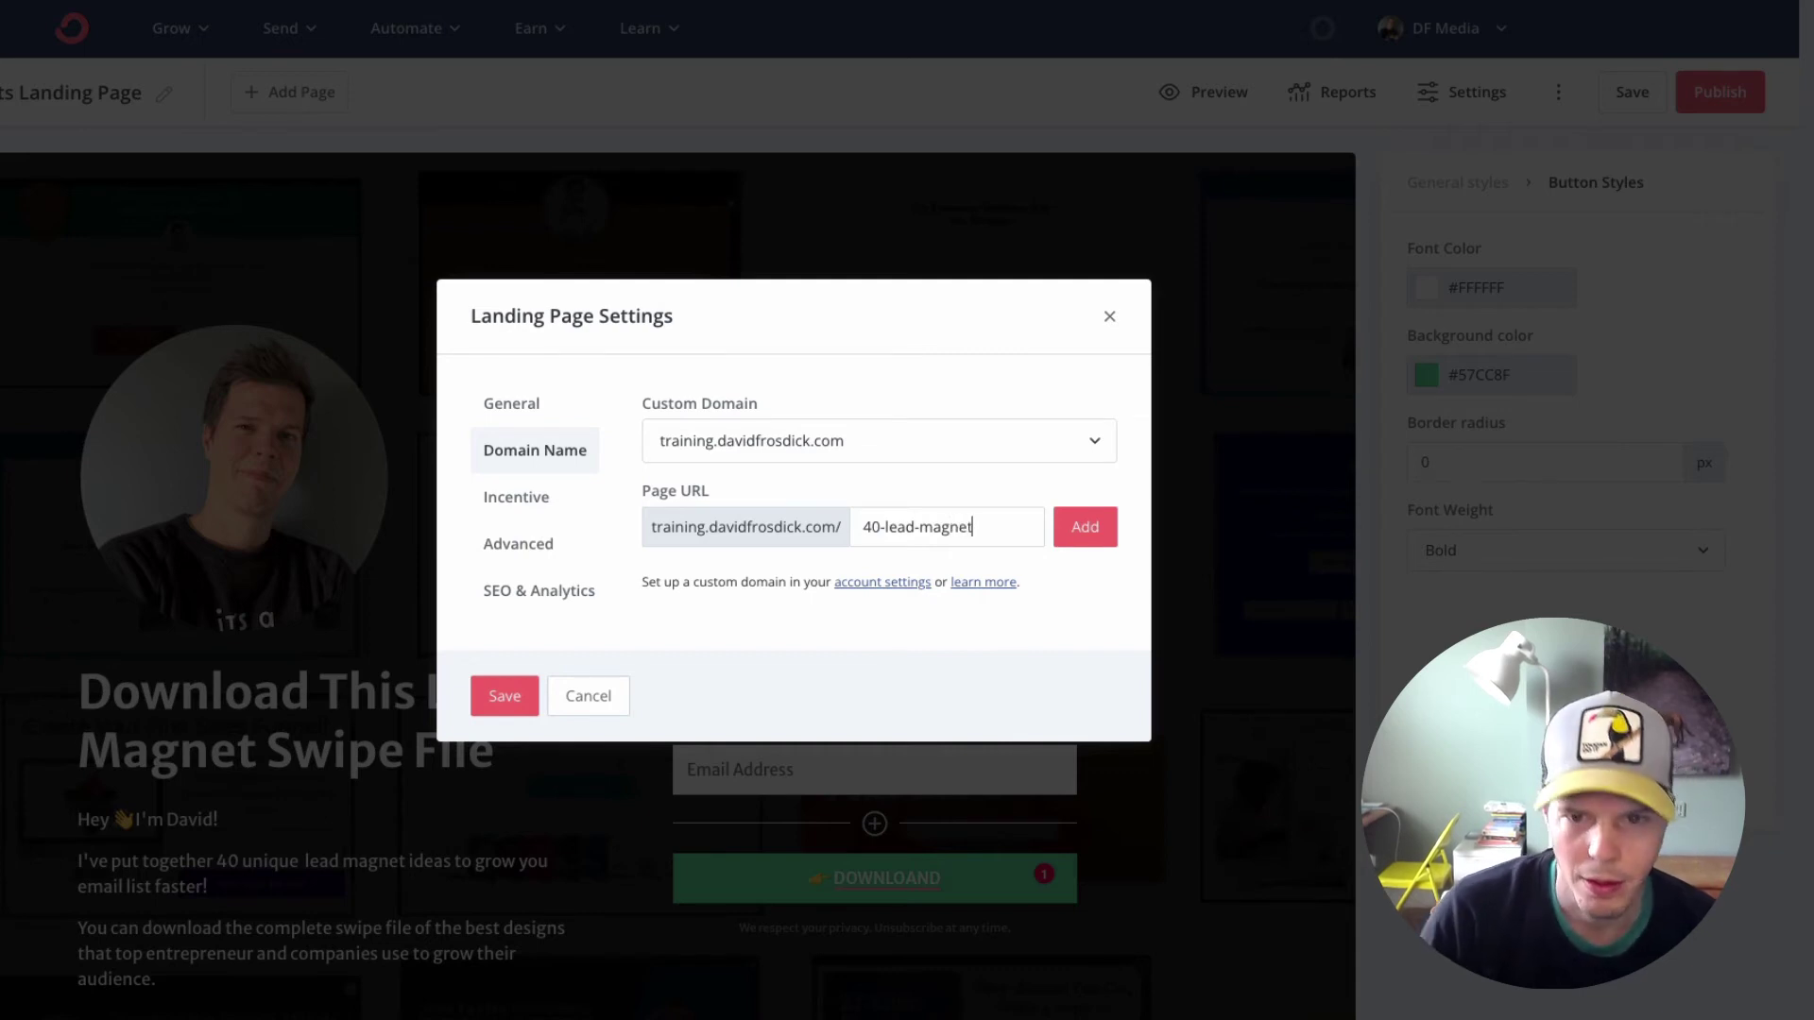
pyautogui.click(1075, 535)
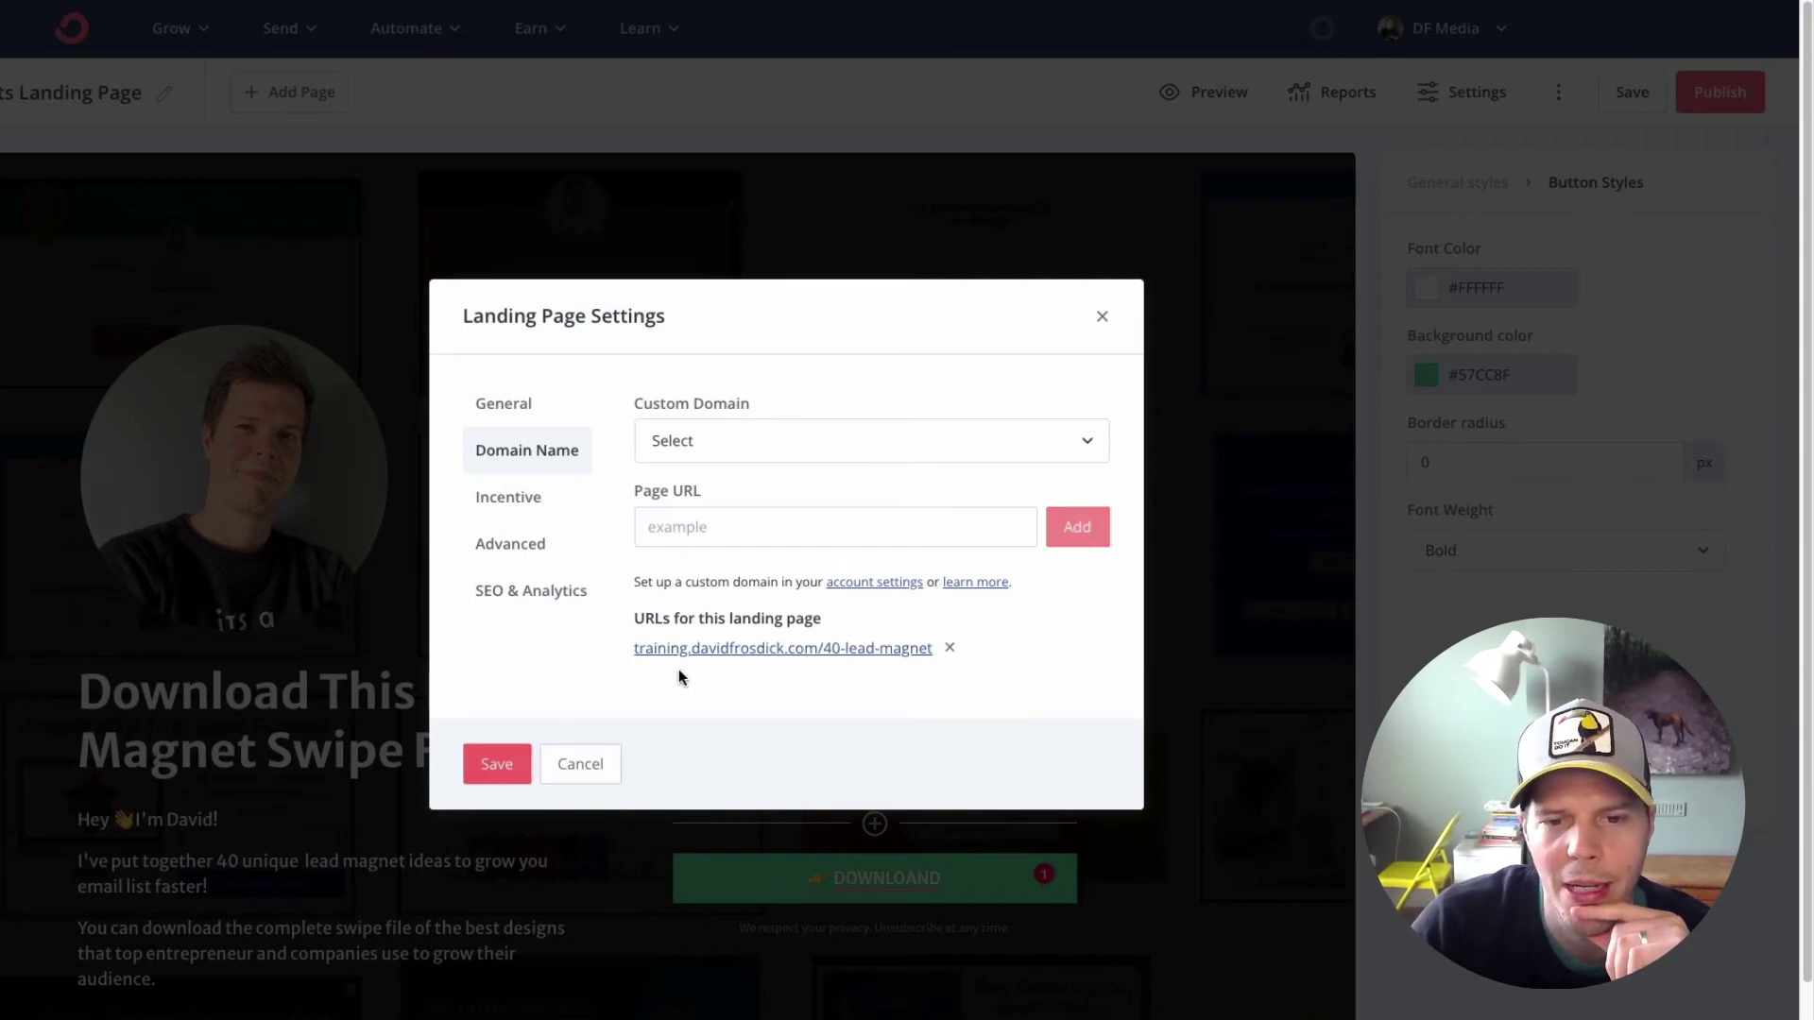
pyautogui.click(496, 764)
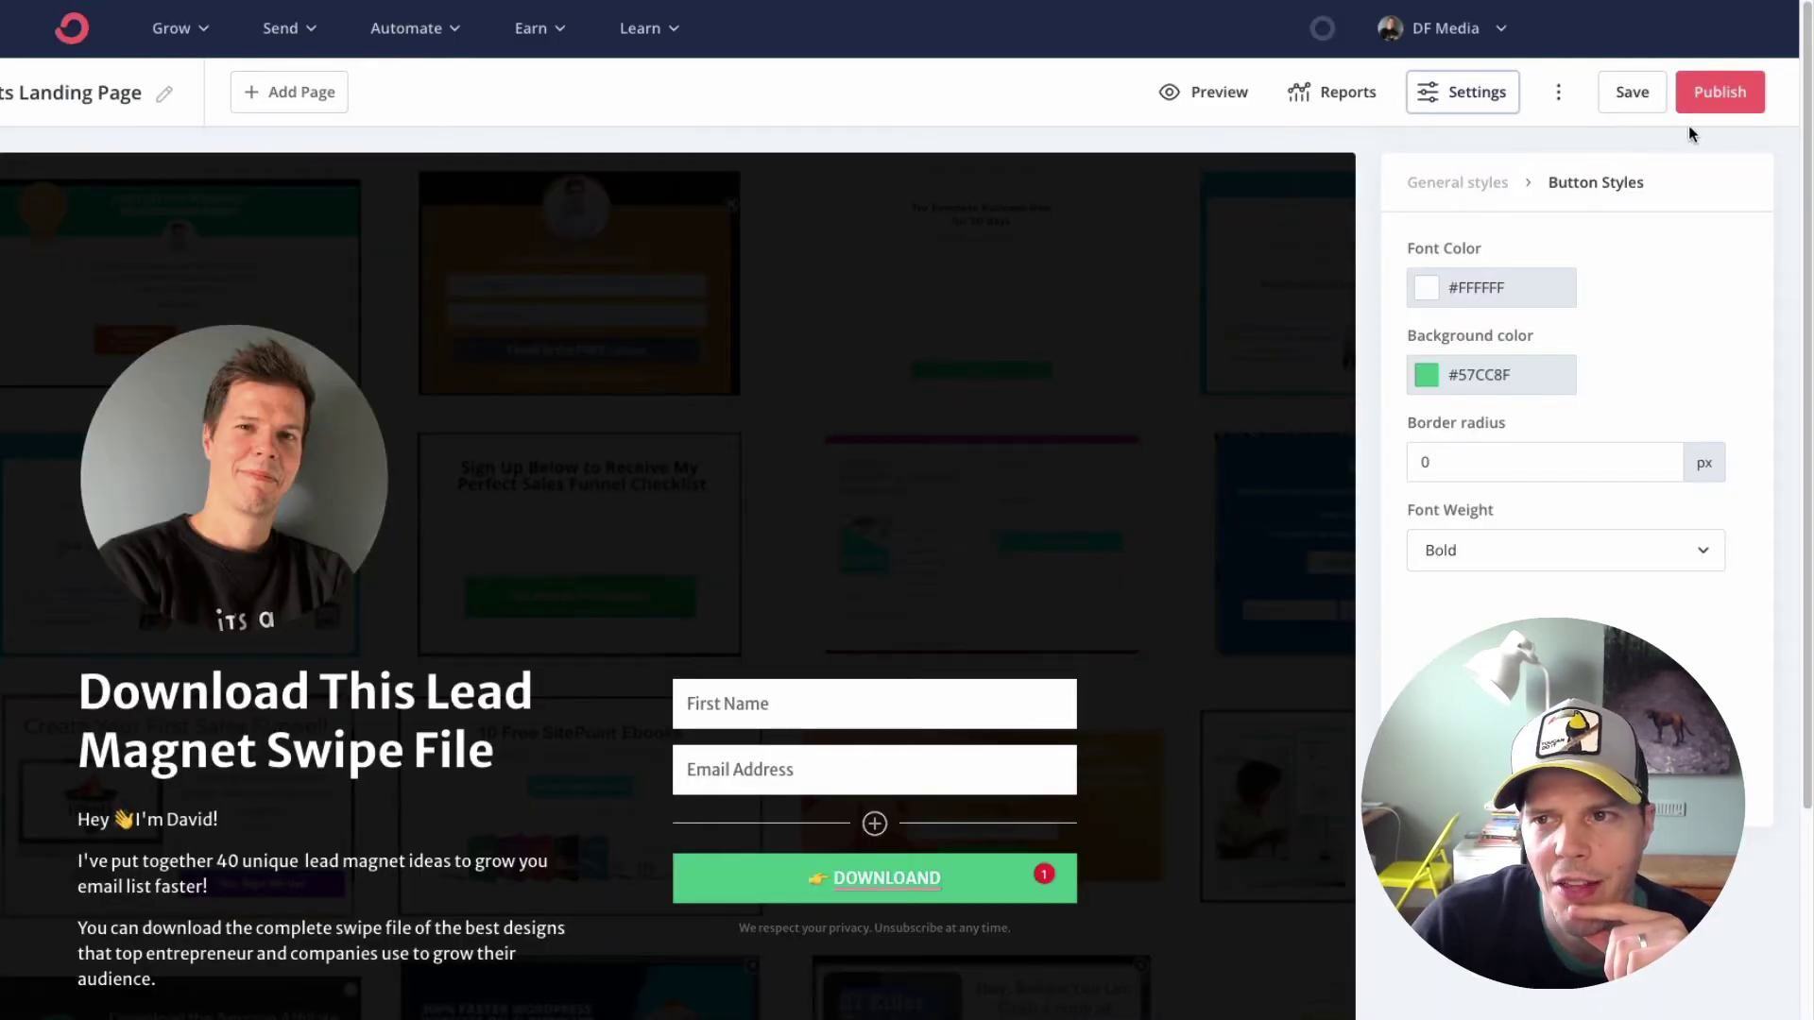
# Save the landing page and check the share URL in its publishing options.
pyautogui.click(1737, 99)
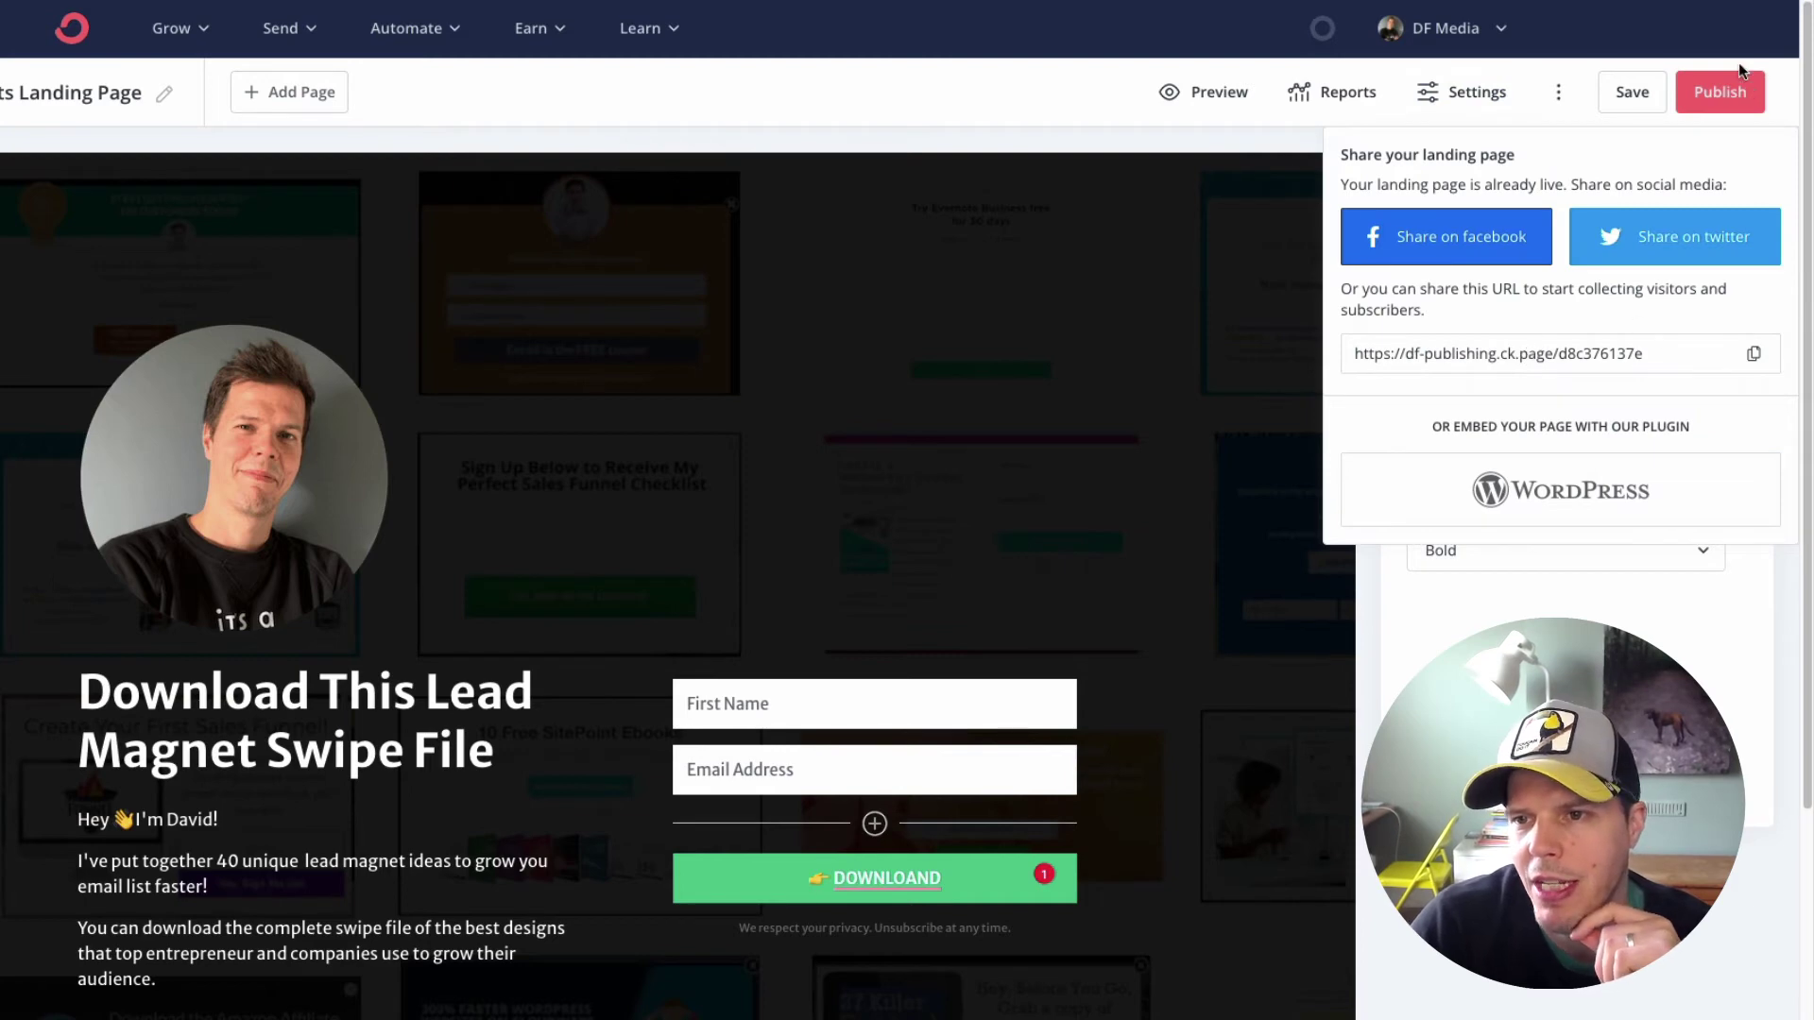
pyautogui.click(1648, 93)
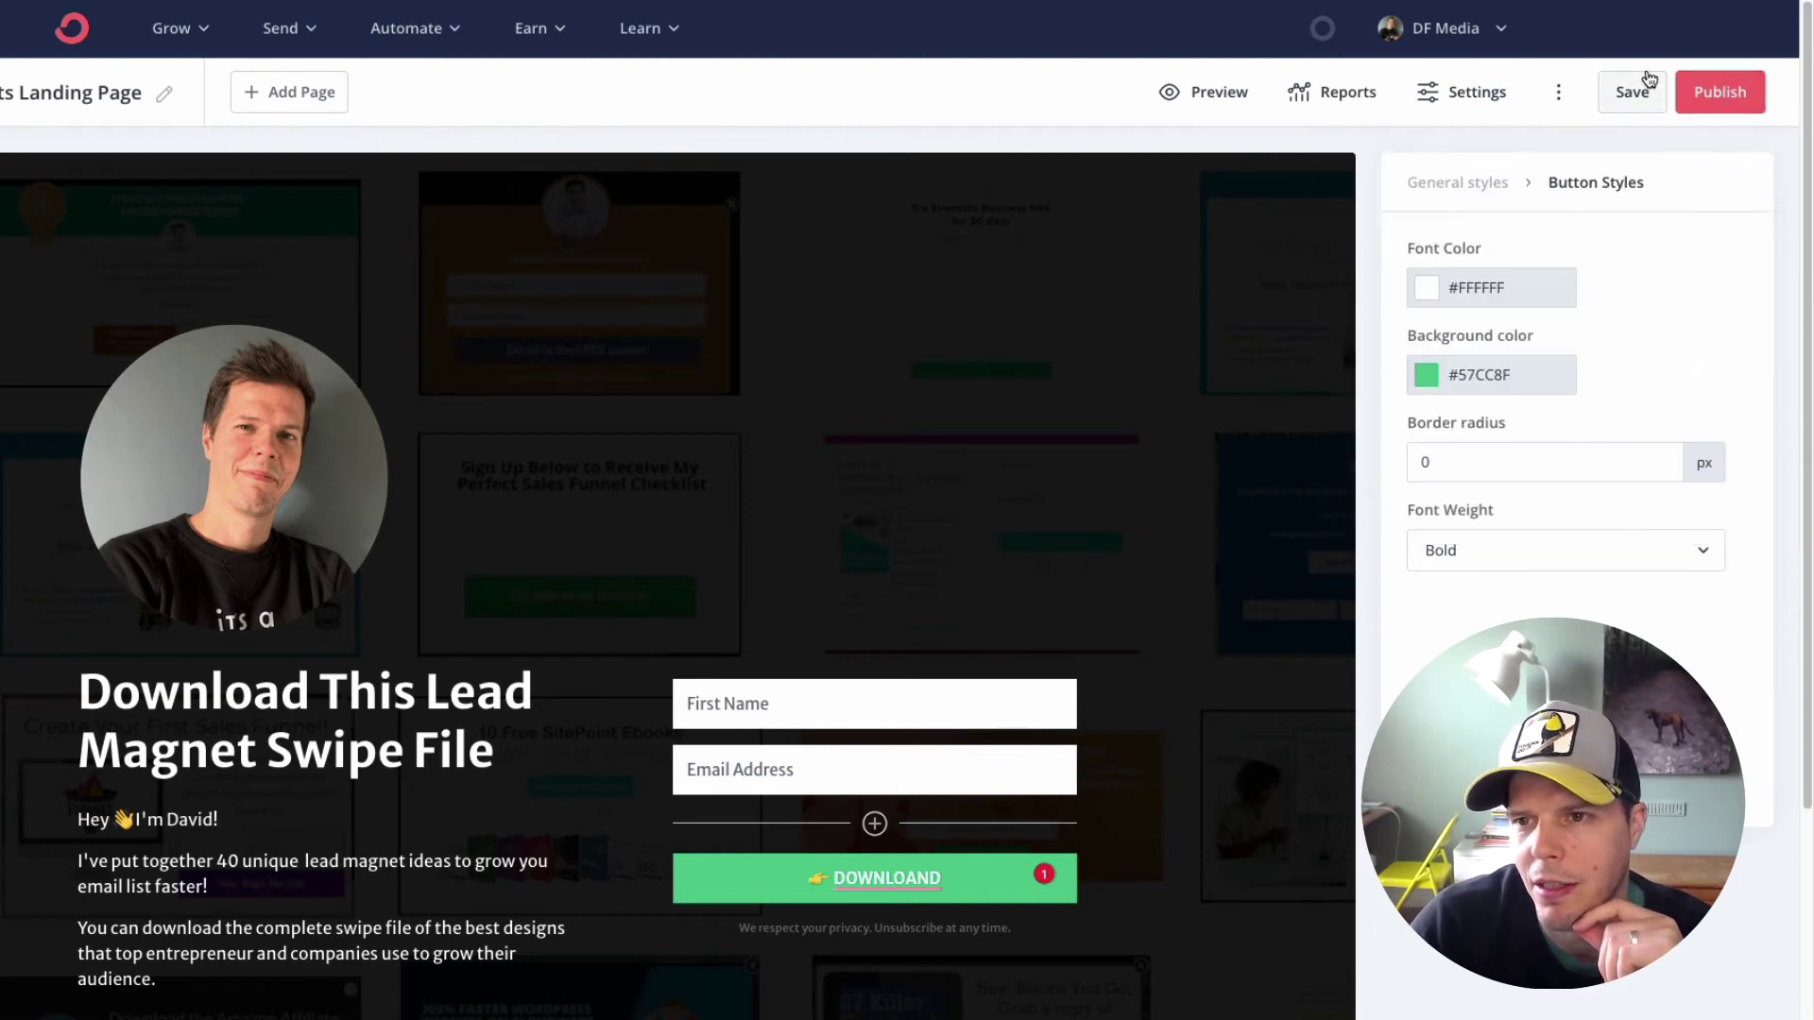
pyautogui.click(1720, 85)
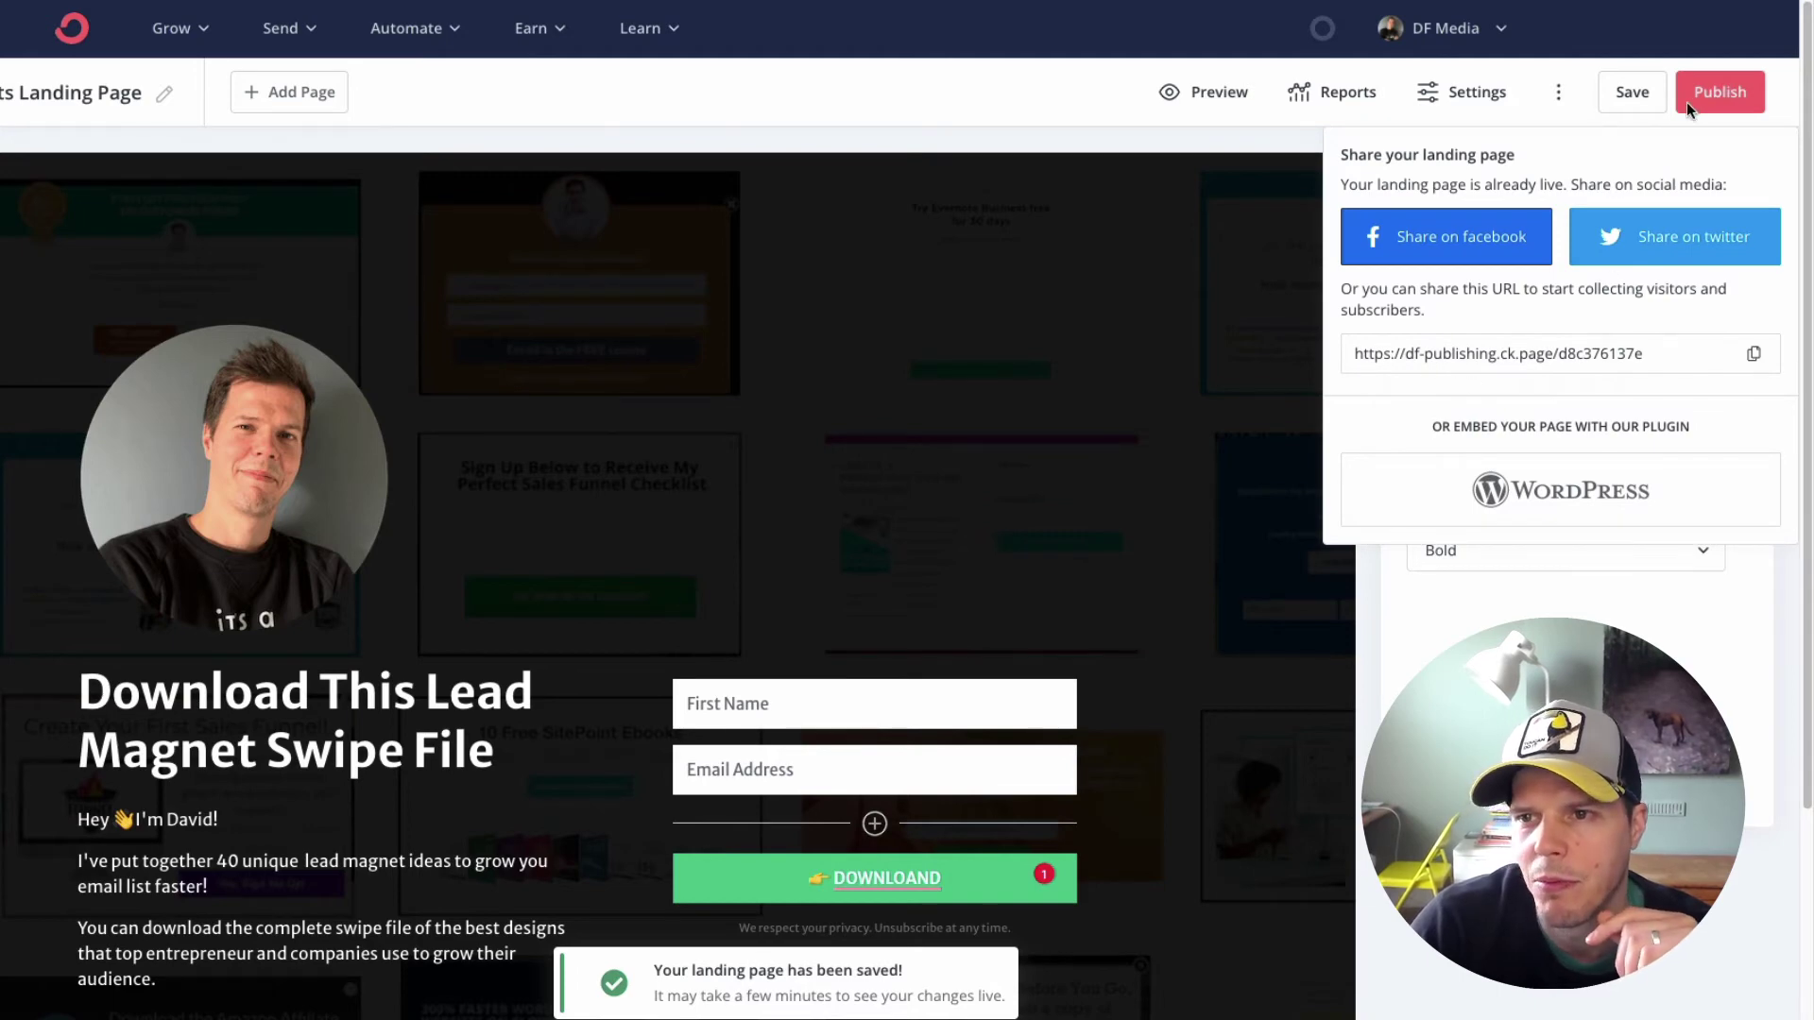
# Look through the landing page's Domain Name, Advanced and General settings for the added custom URL, then close them without saving.
pyautogui.click(1474, 92)
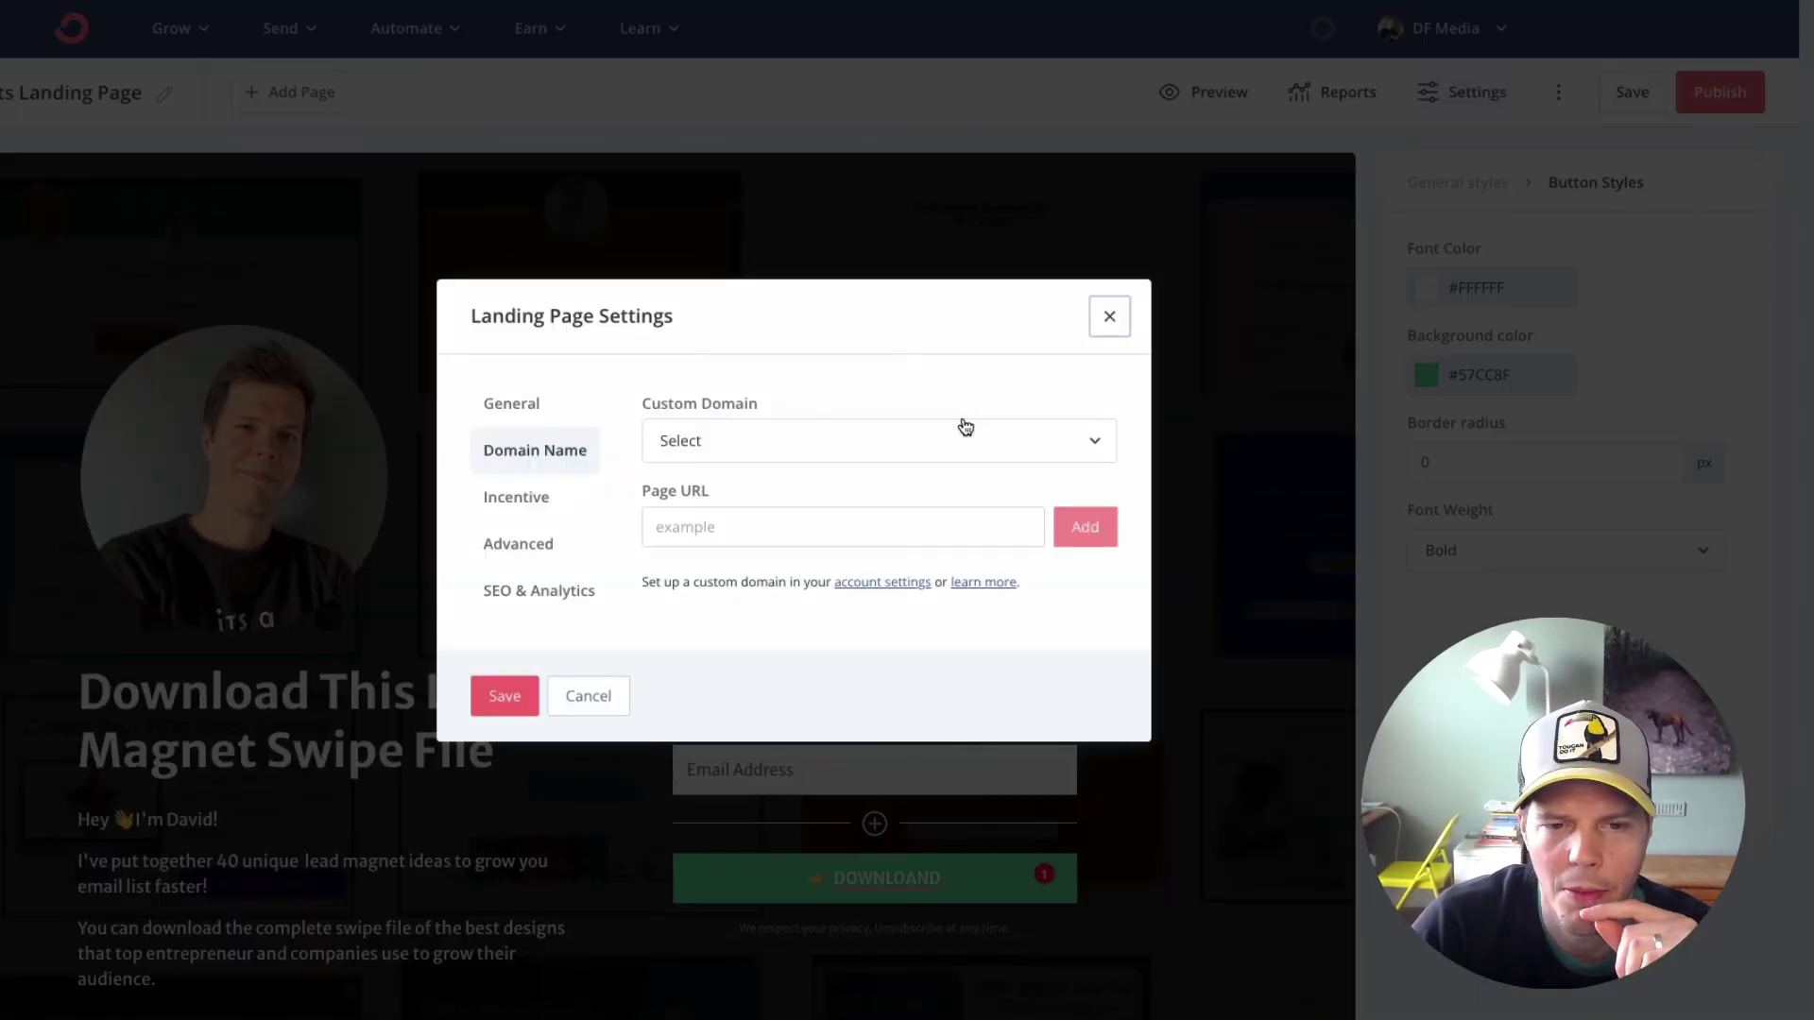
pyautogui.click(511, 546)
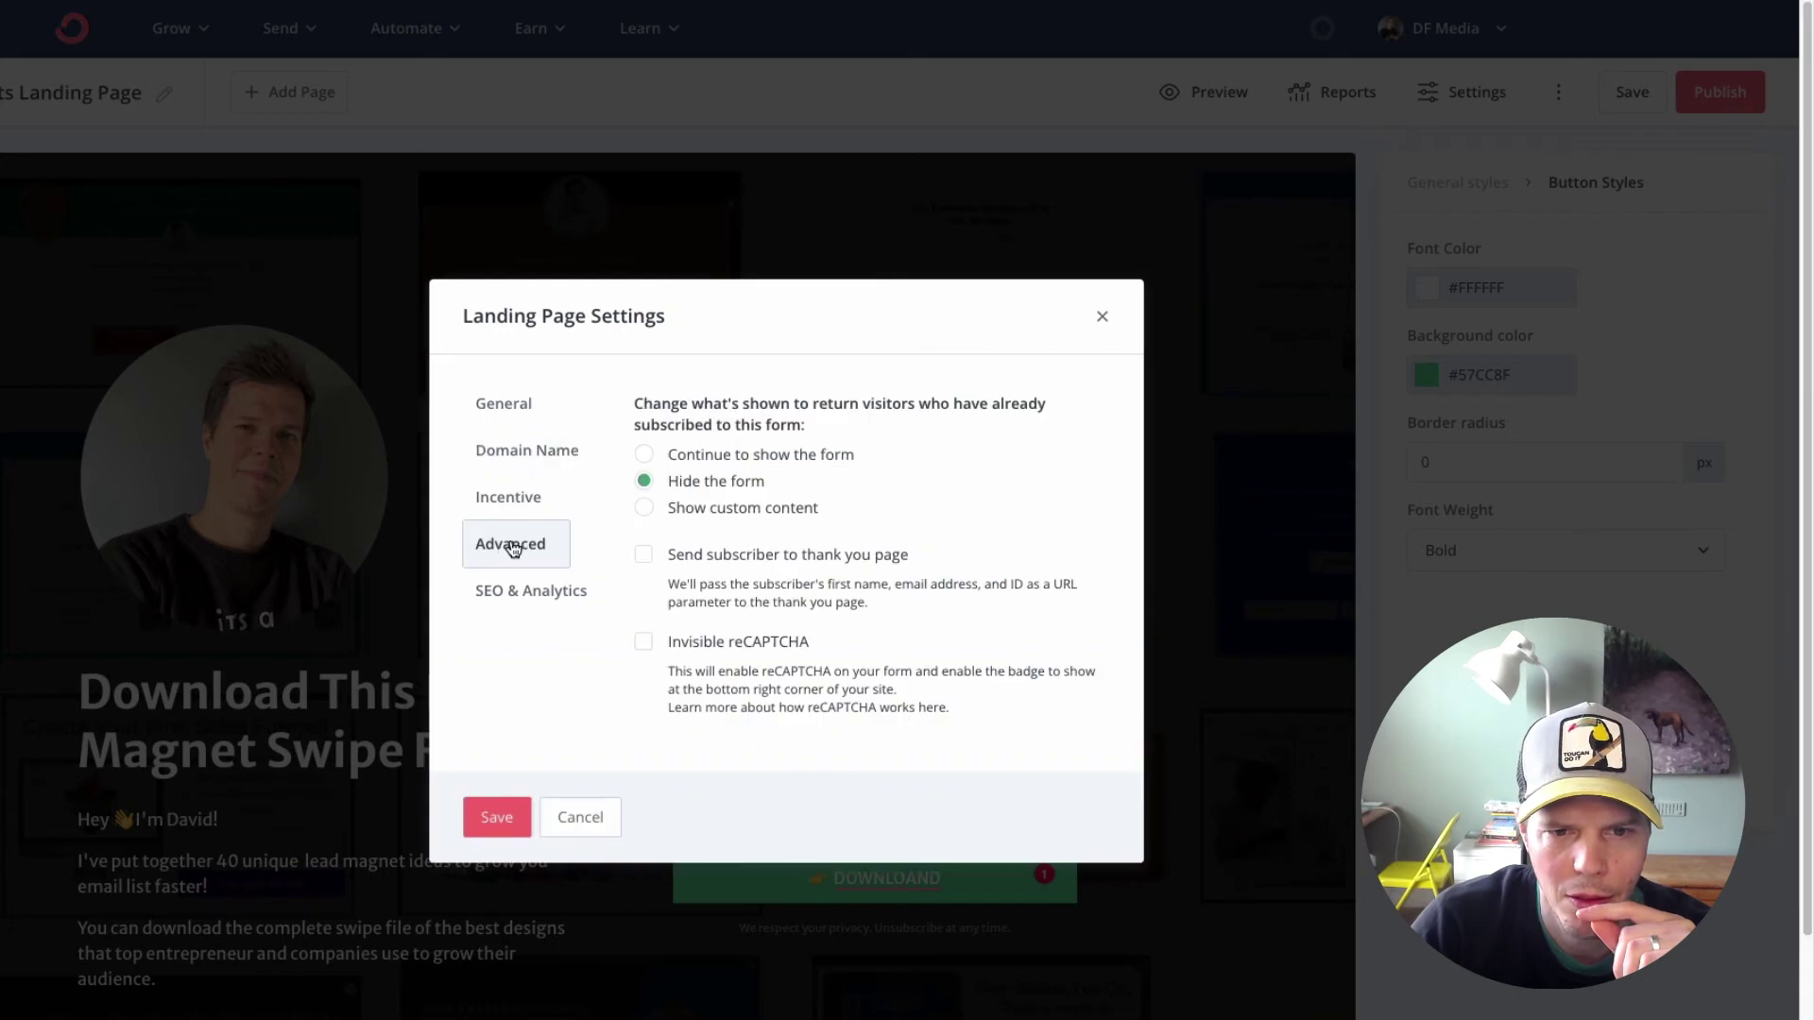
pyautogui.click(531, 408)
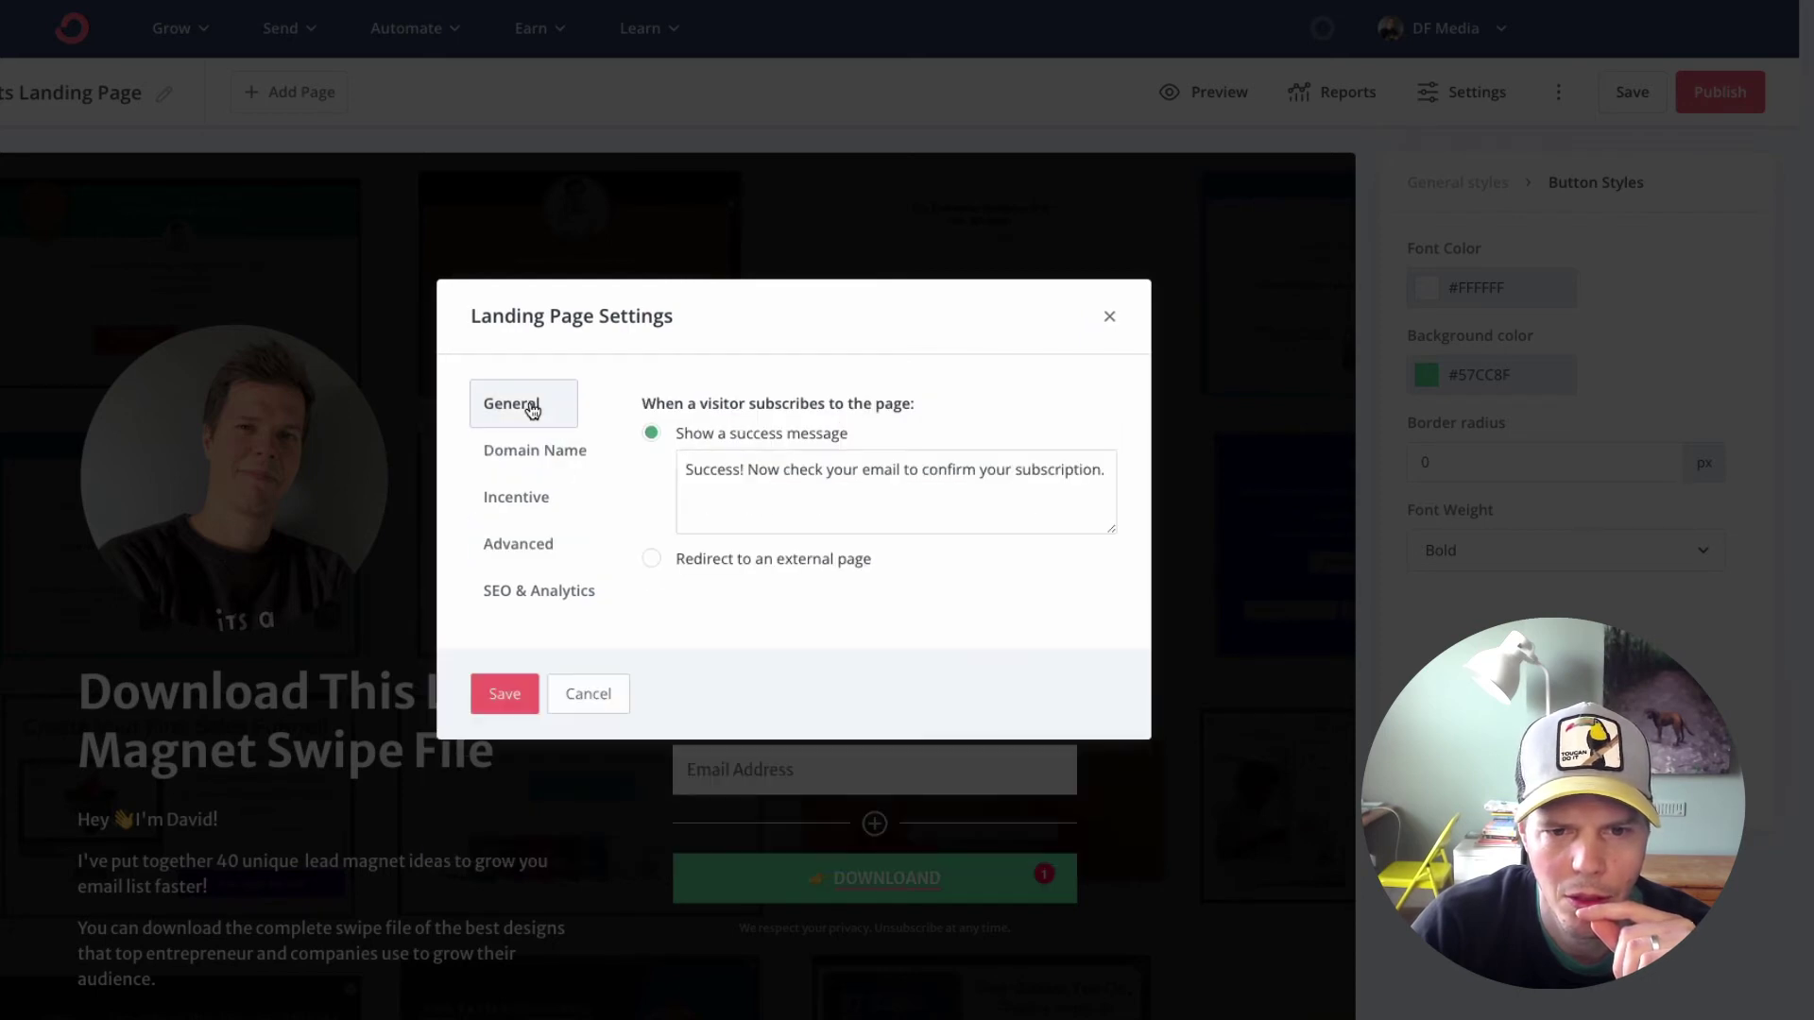
pyautogui.click(529, 543)
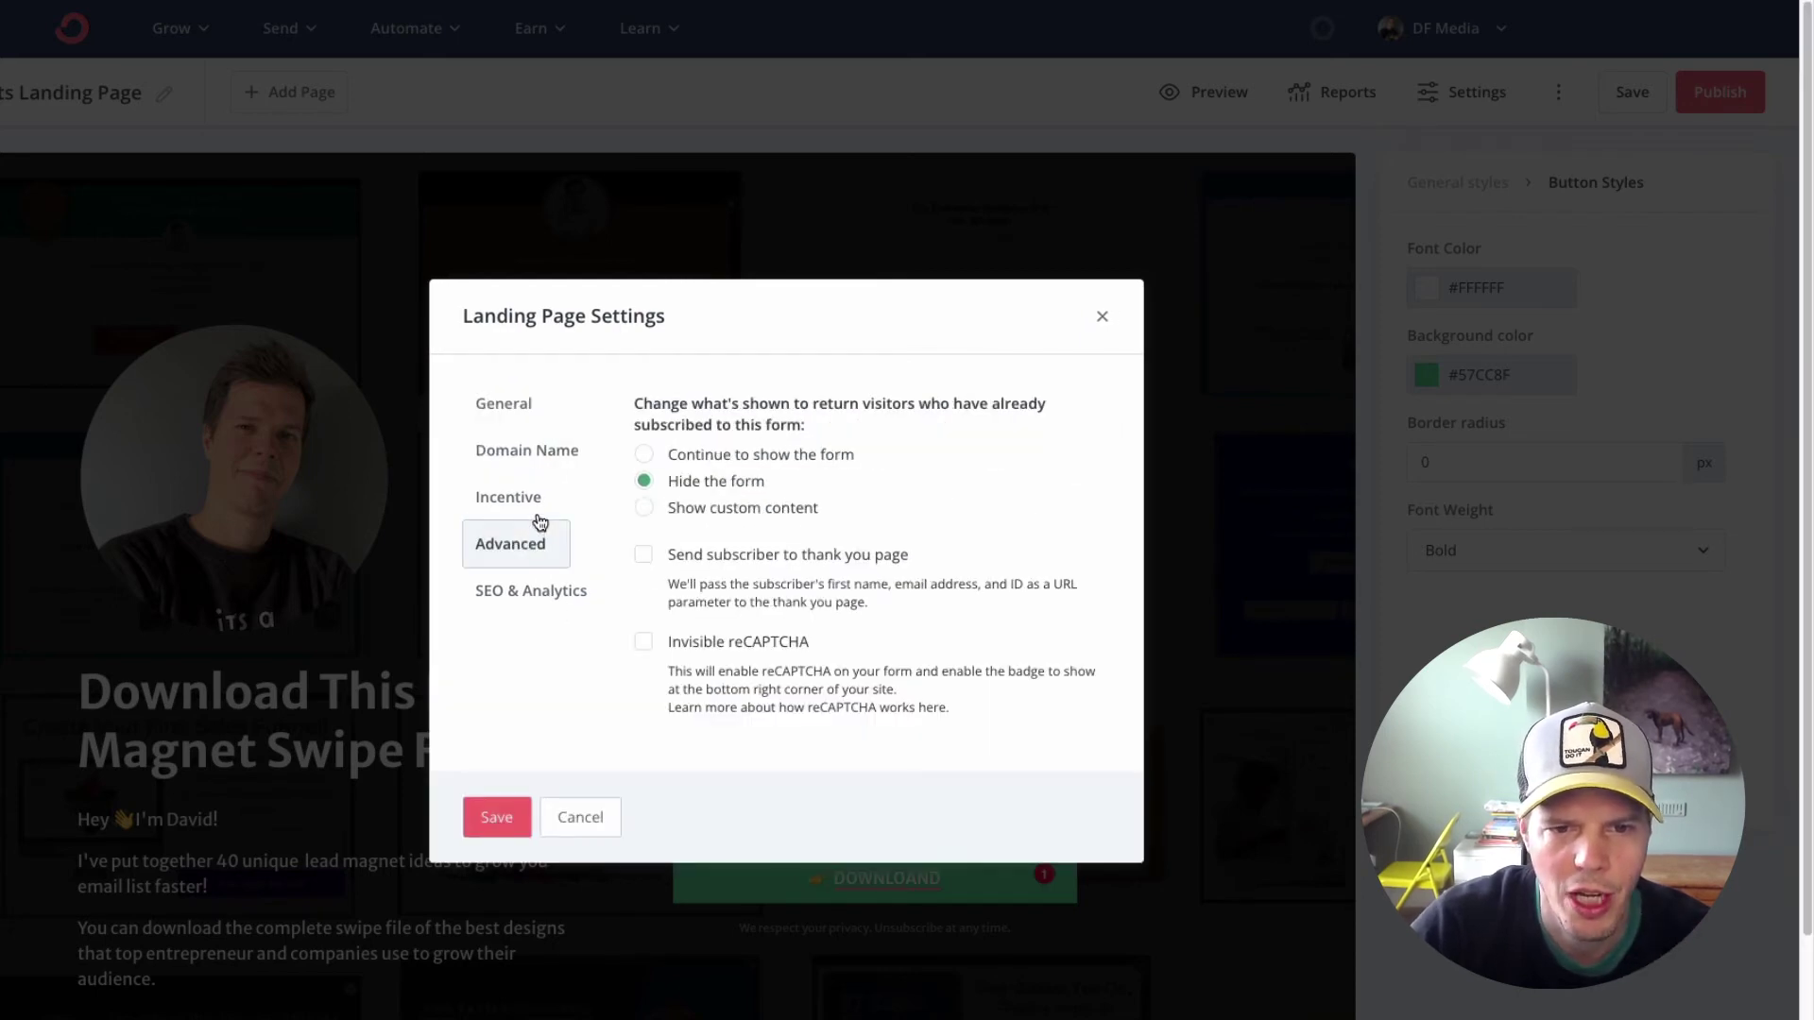
pyautogui.click(522, 460)
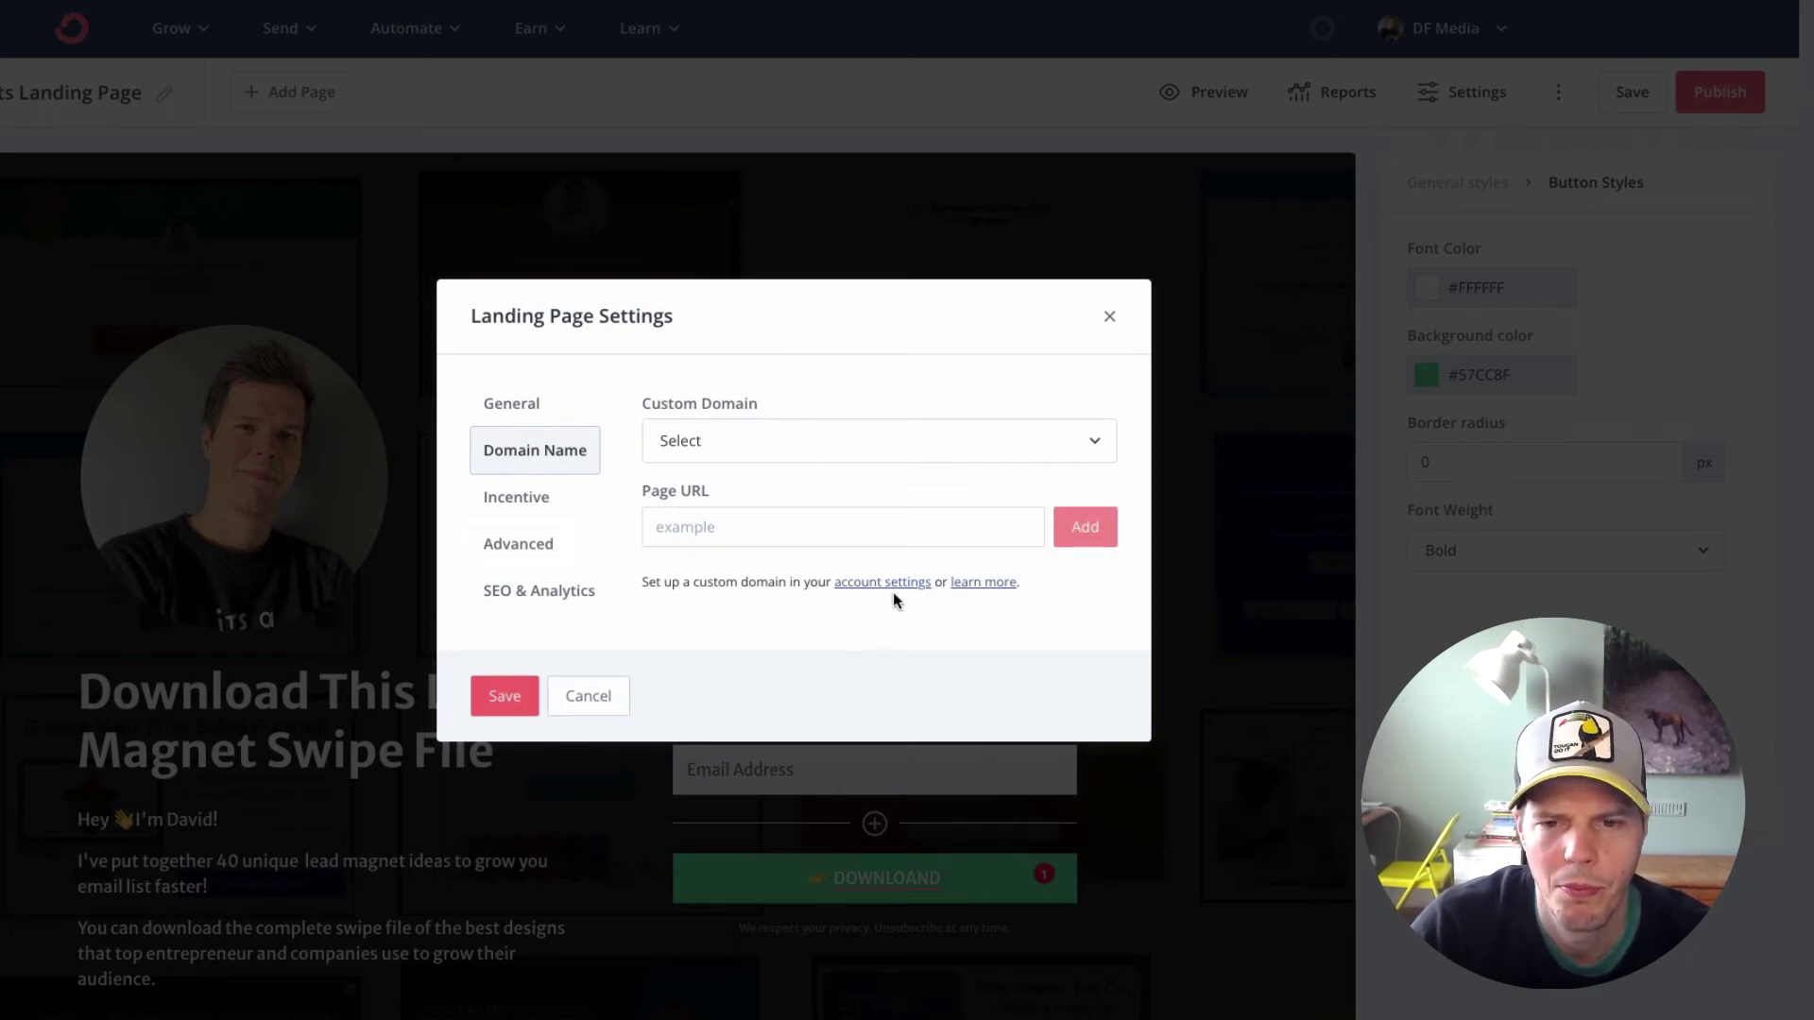
pyautogui.click(548, 544)
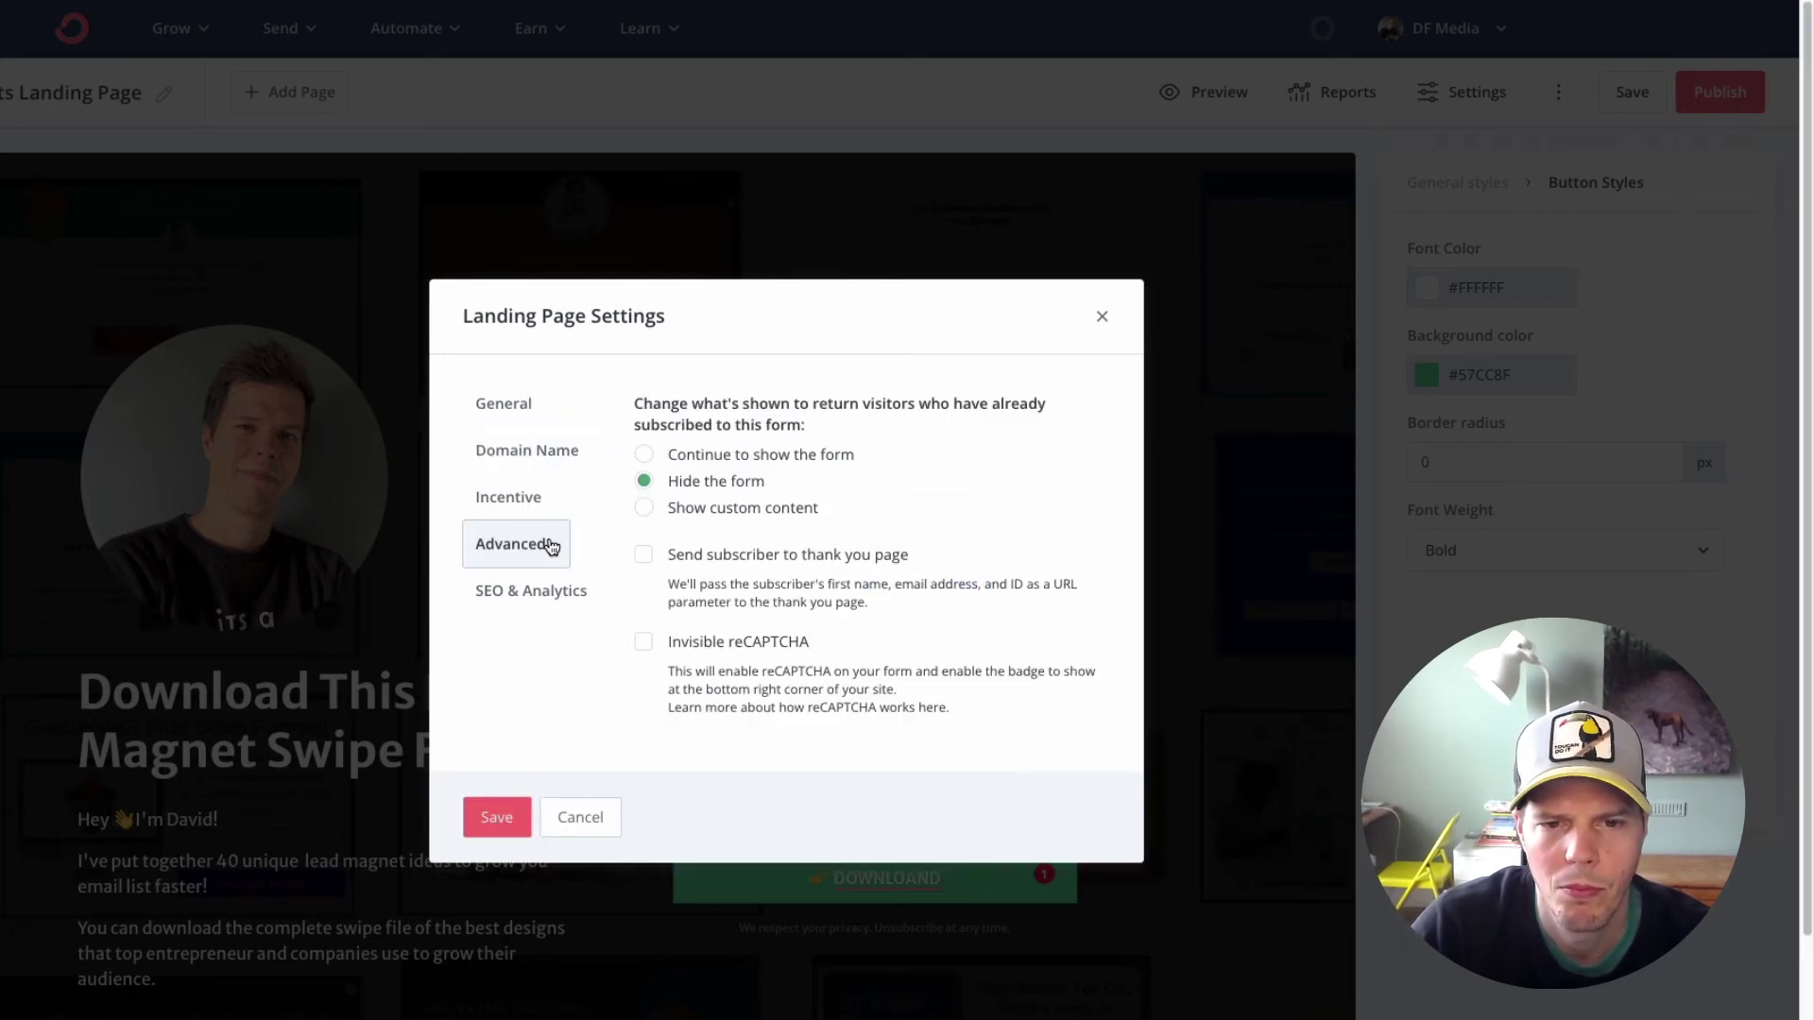
pyautogui.click(514, 405)
pyautogui.click(536, 450)
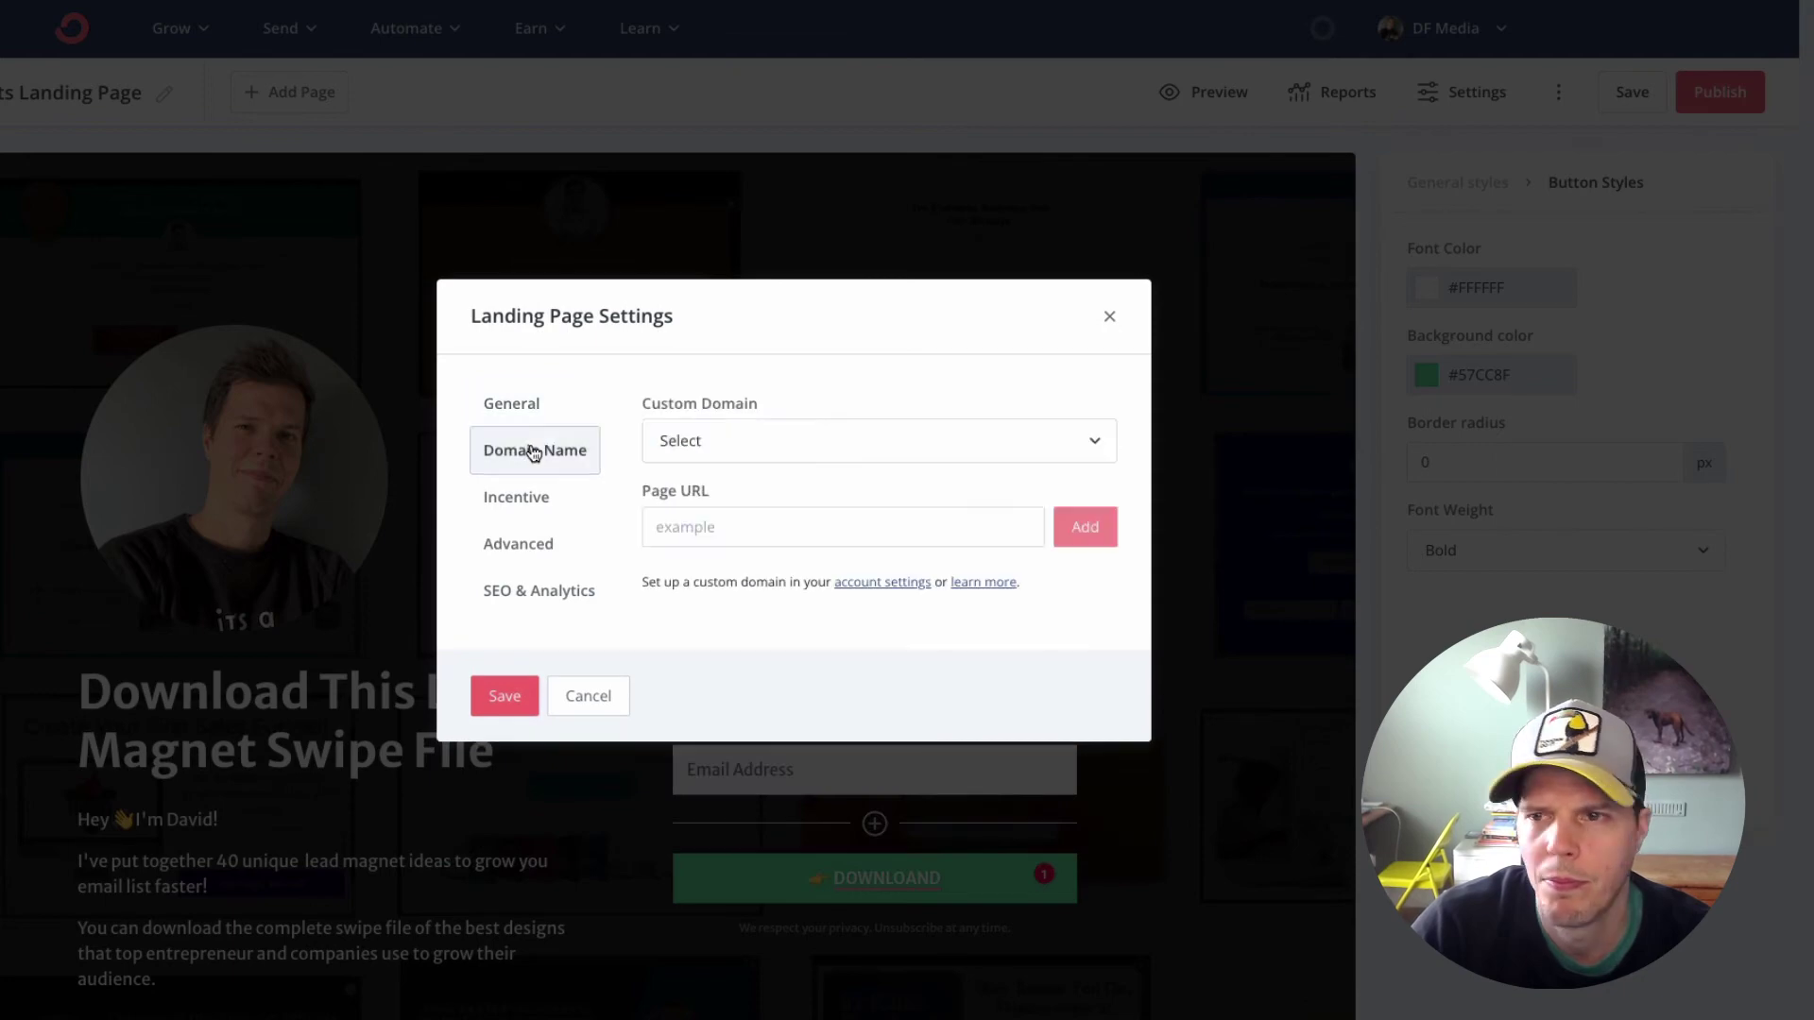
pyautogui.click(588, 693)
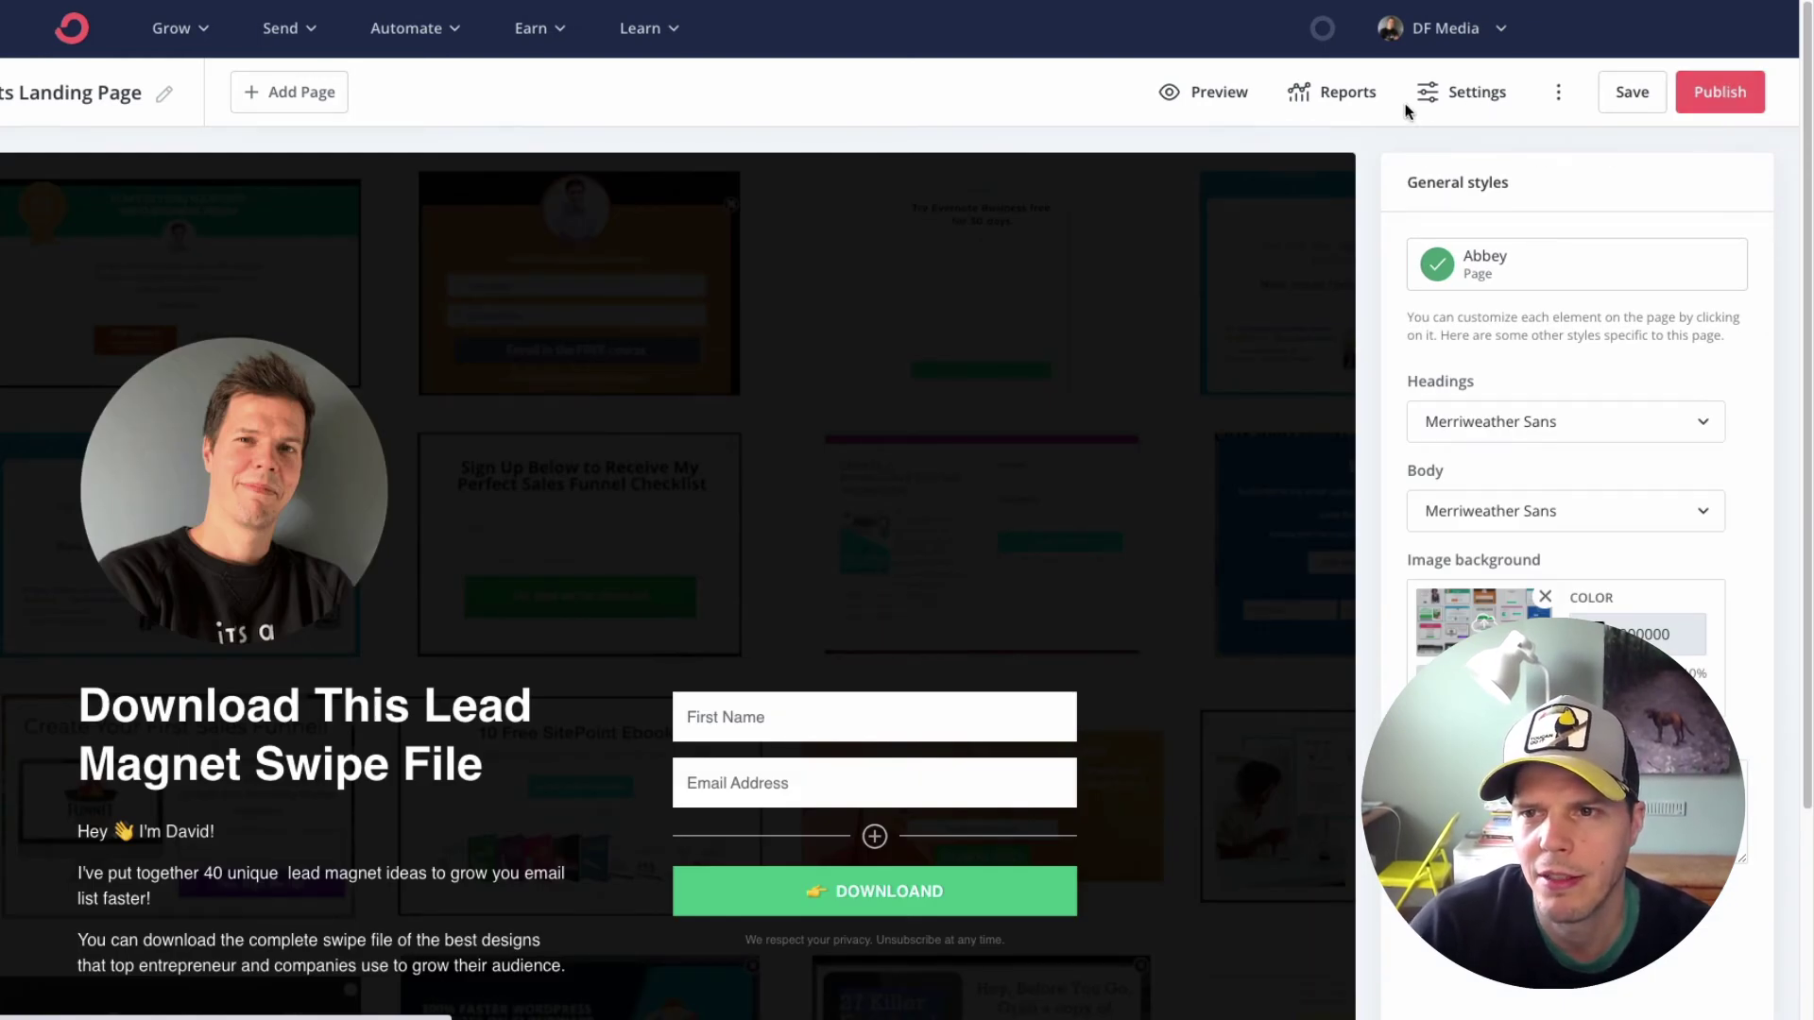
# Reopen the landing page's domain name settings and visit its "40-lead-magnet" URL on the training subdomain to test it.
pyautogui.click(1443, 98)
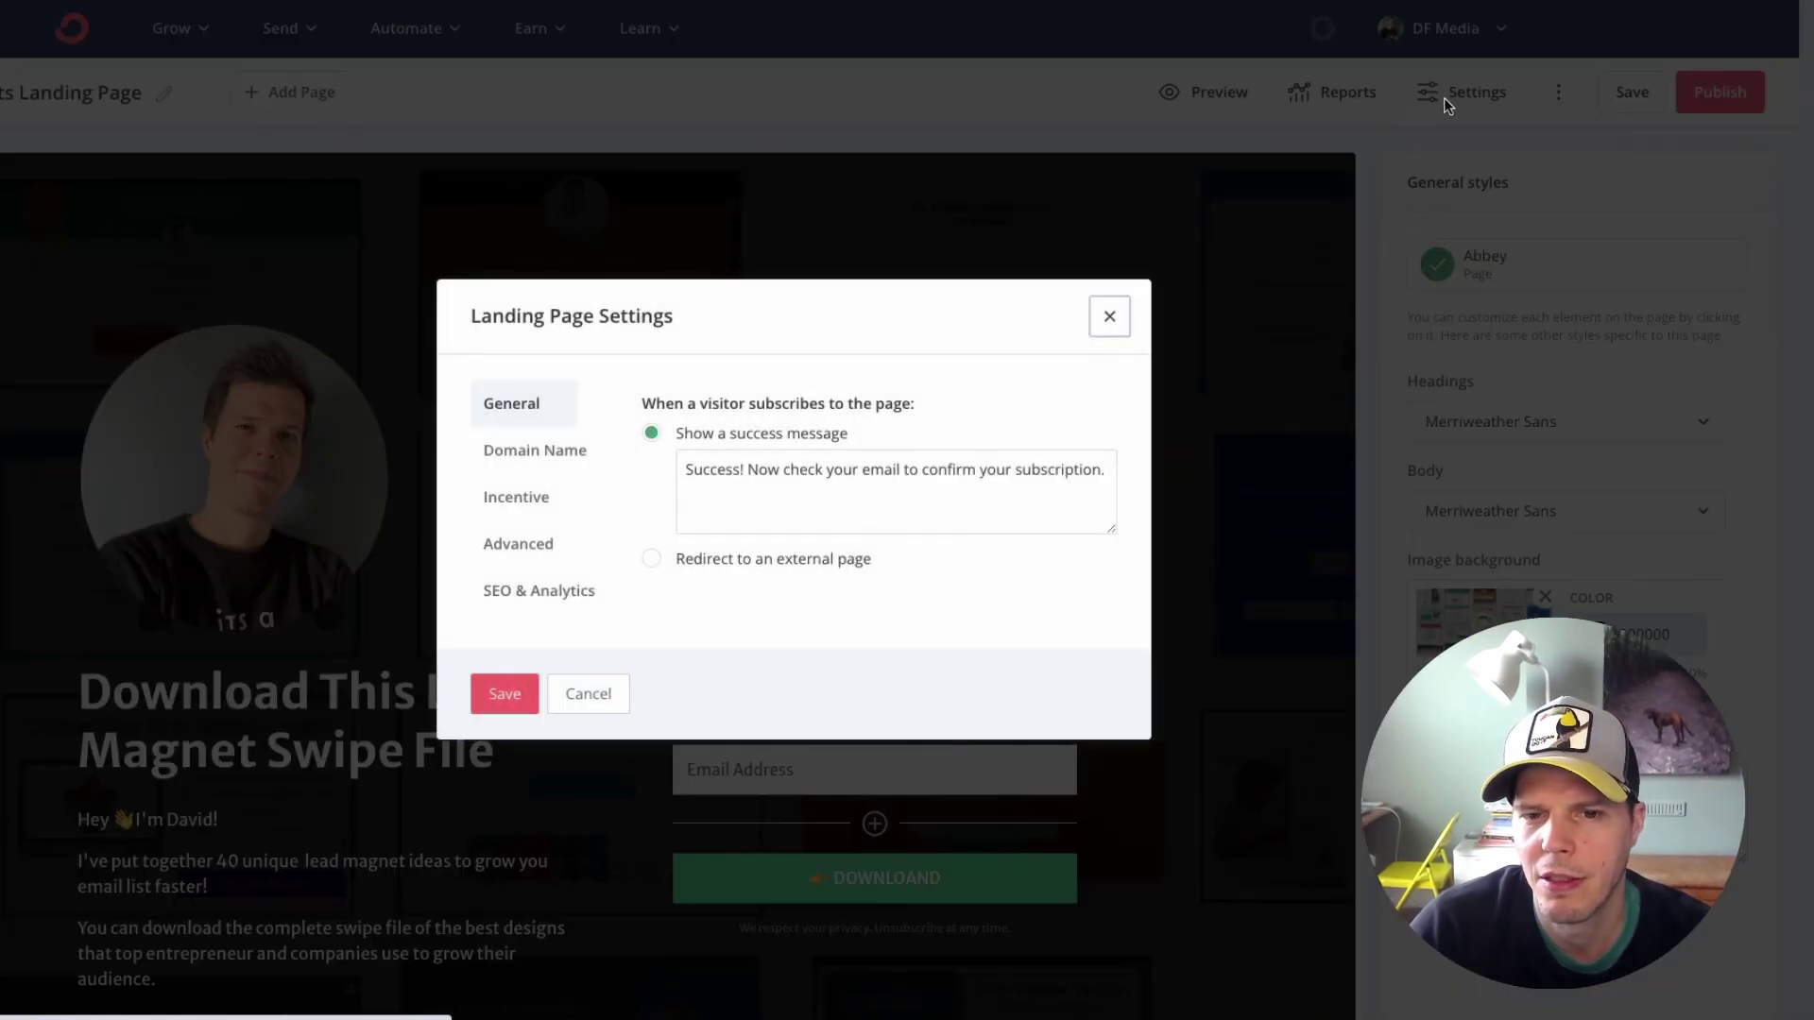
pyautogui.click(566, 450)
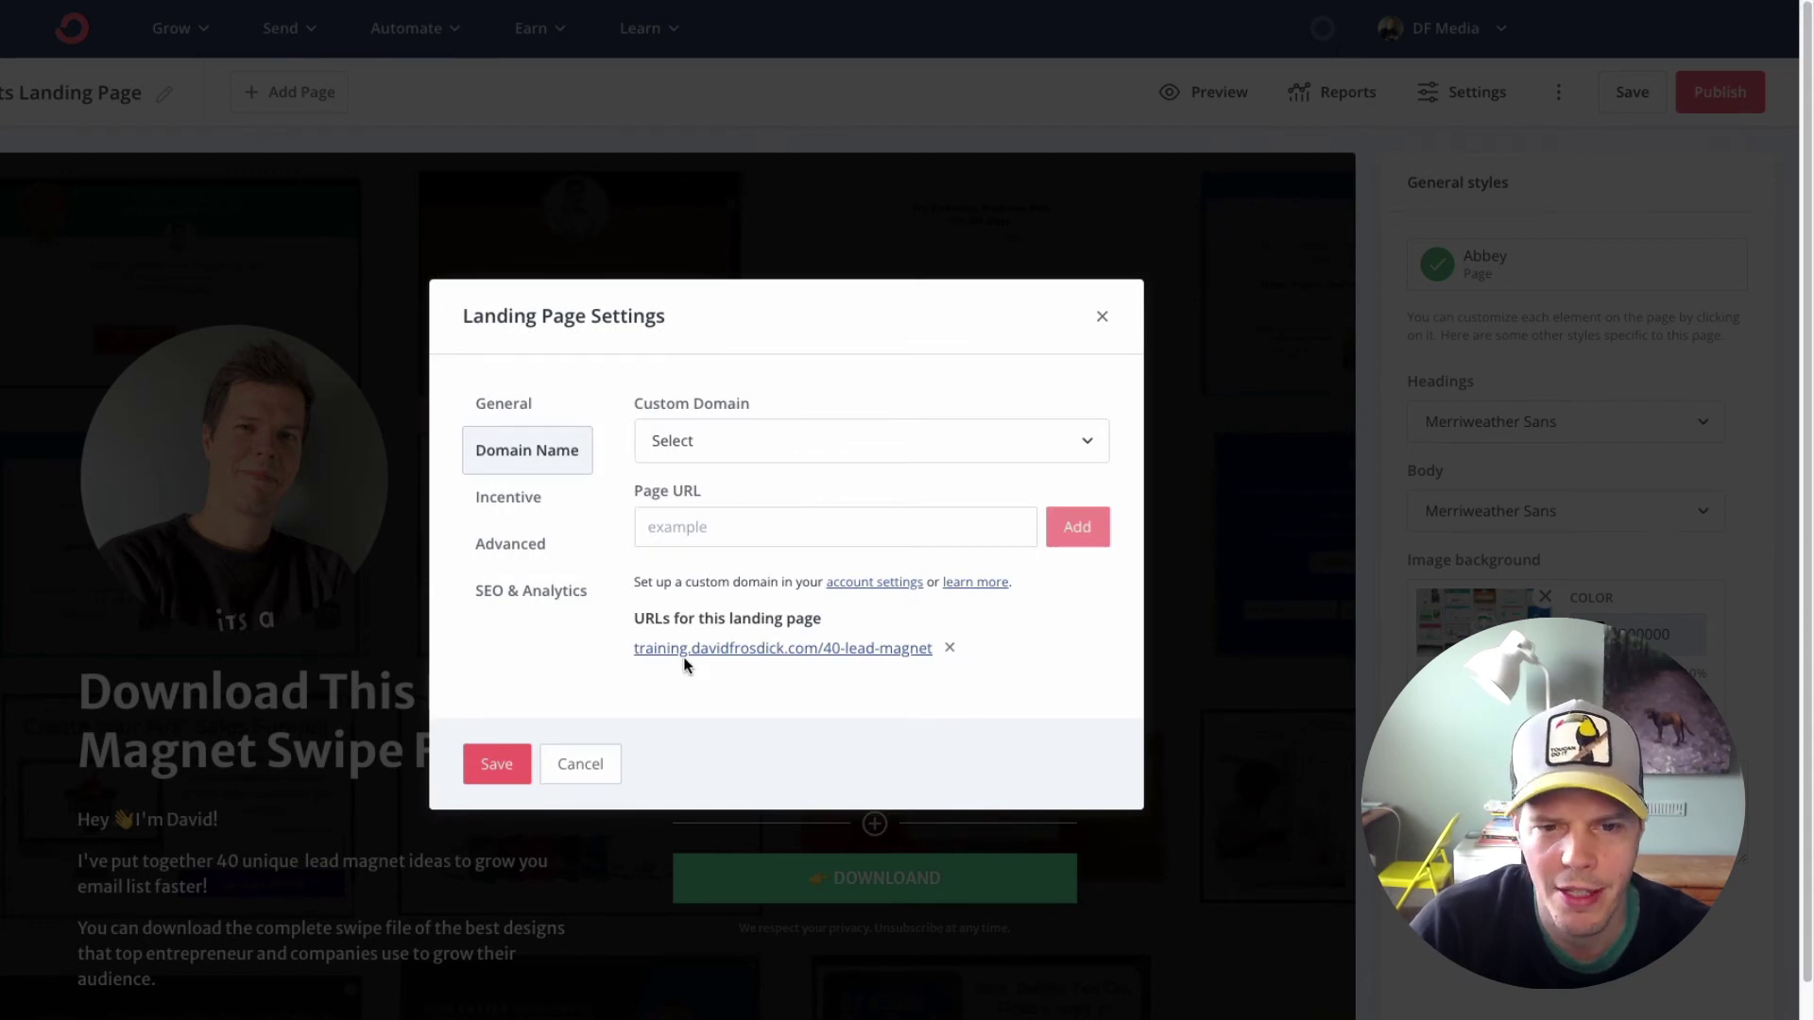
pyautogui.click(745, 654)
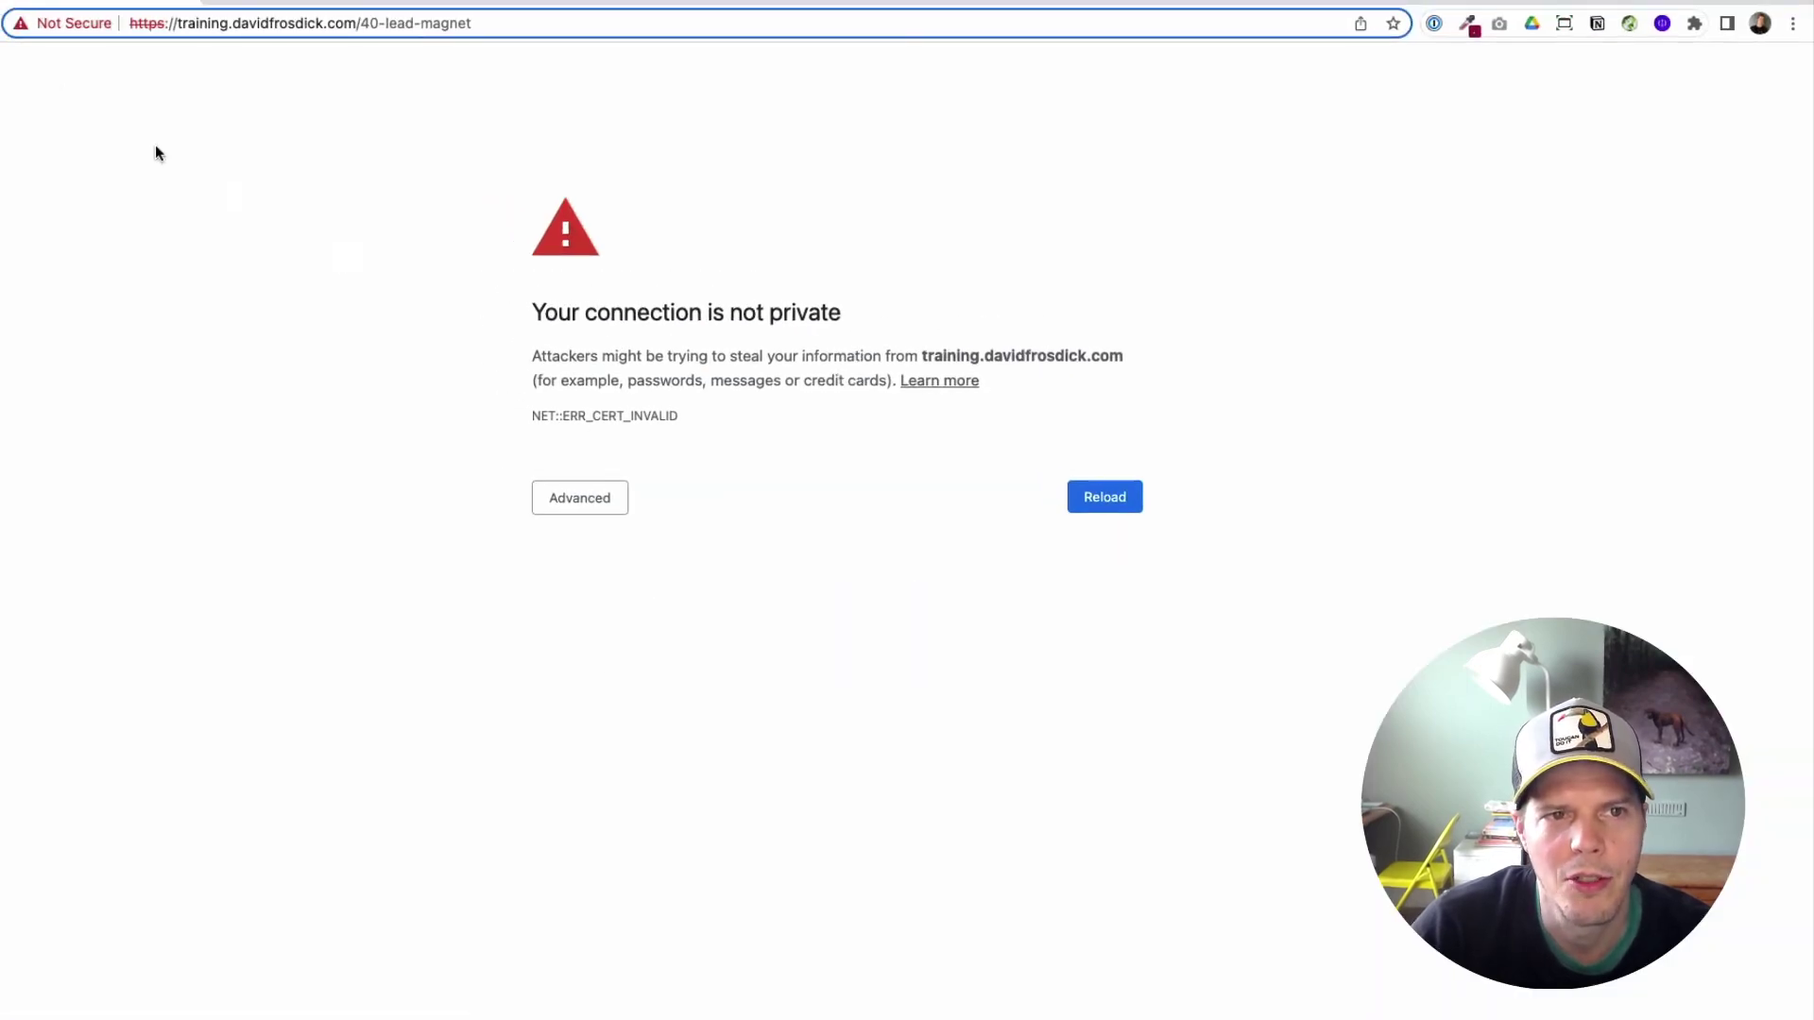
pyautogui.click(132, 23)
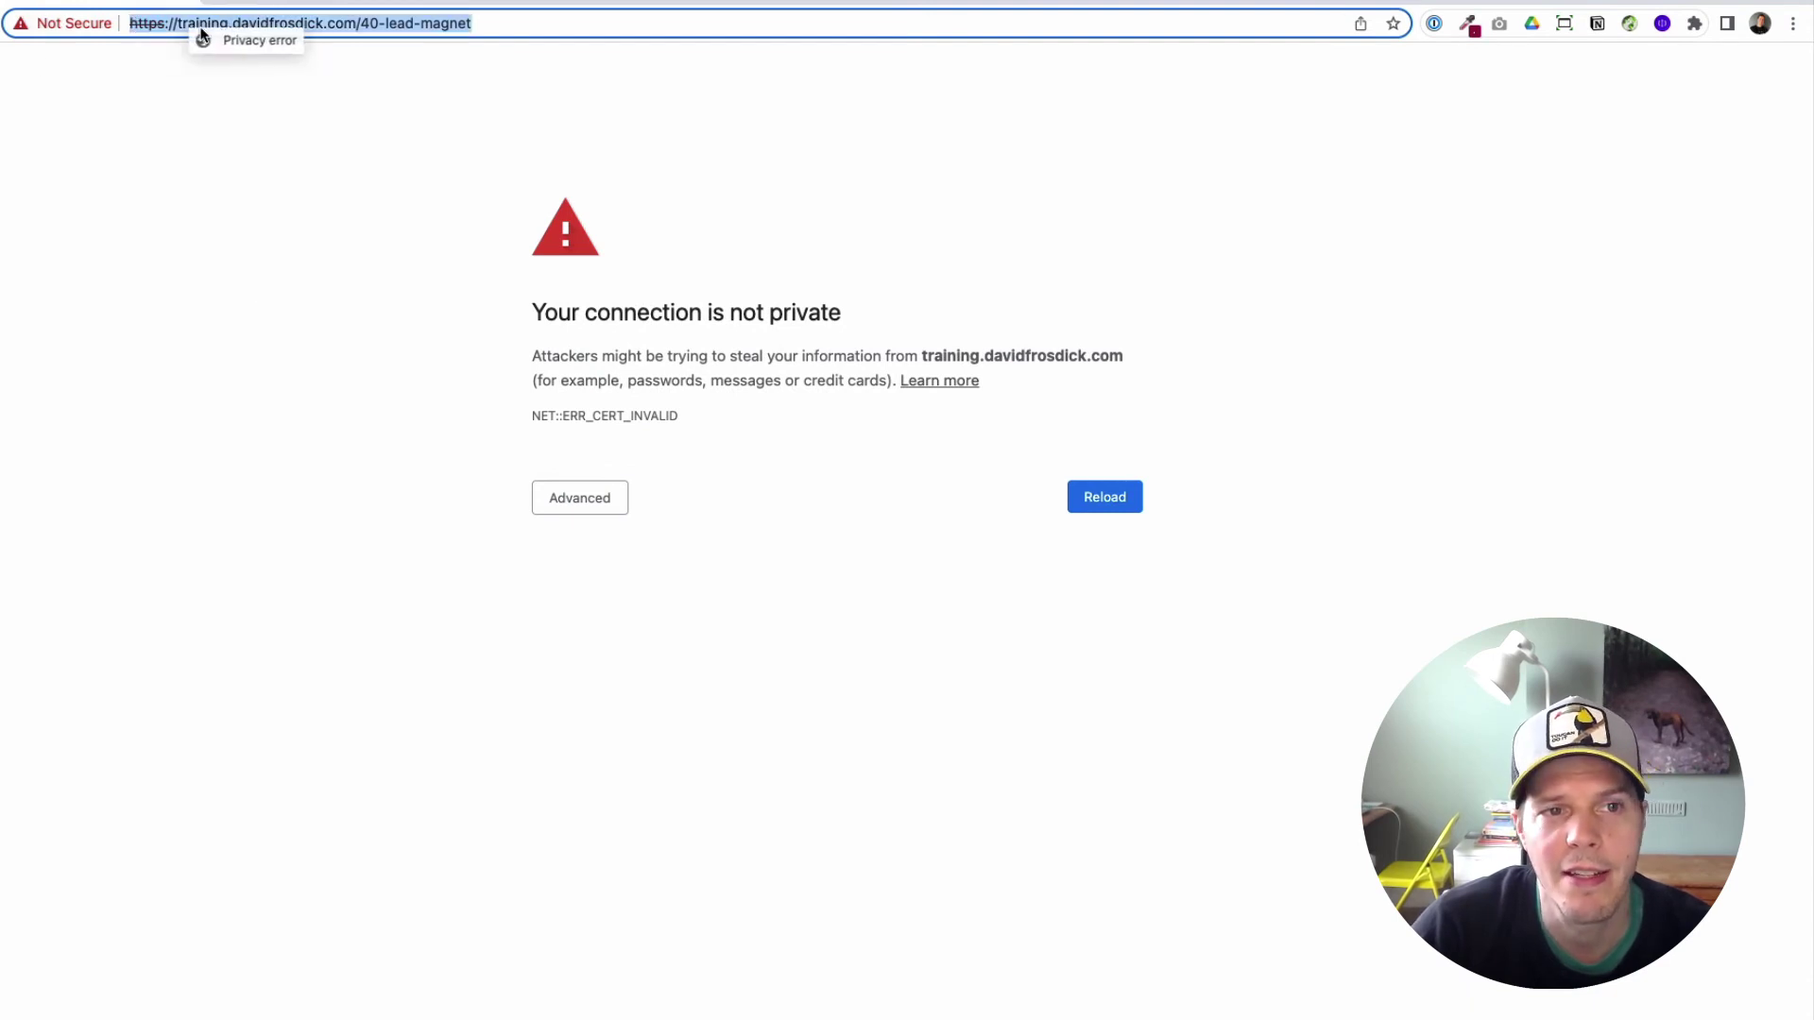
pyautogui.click(142, 42)
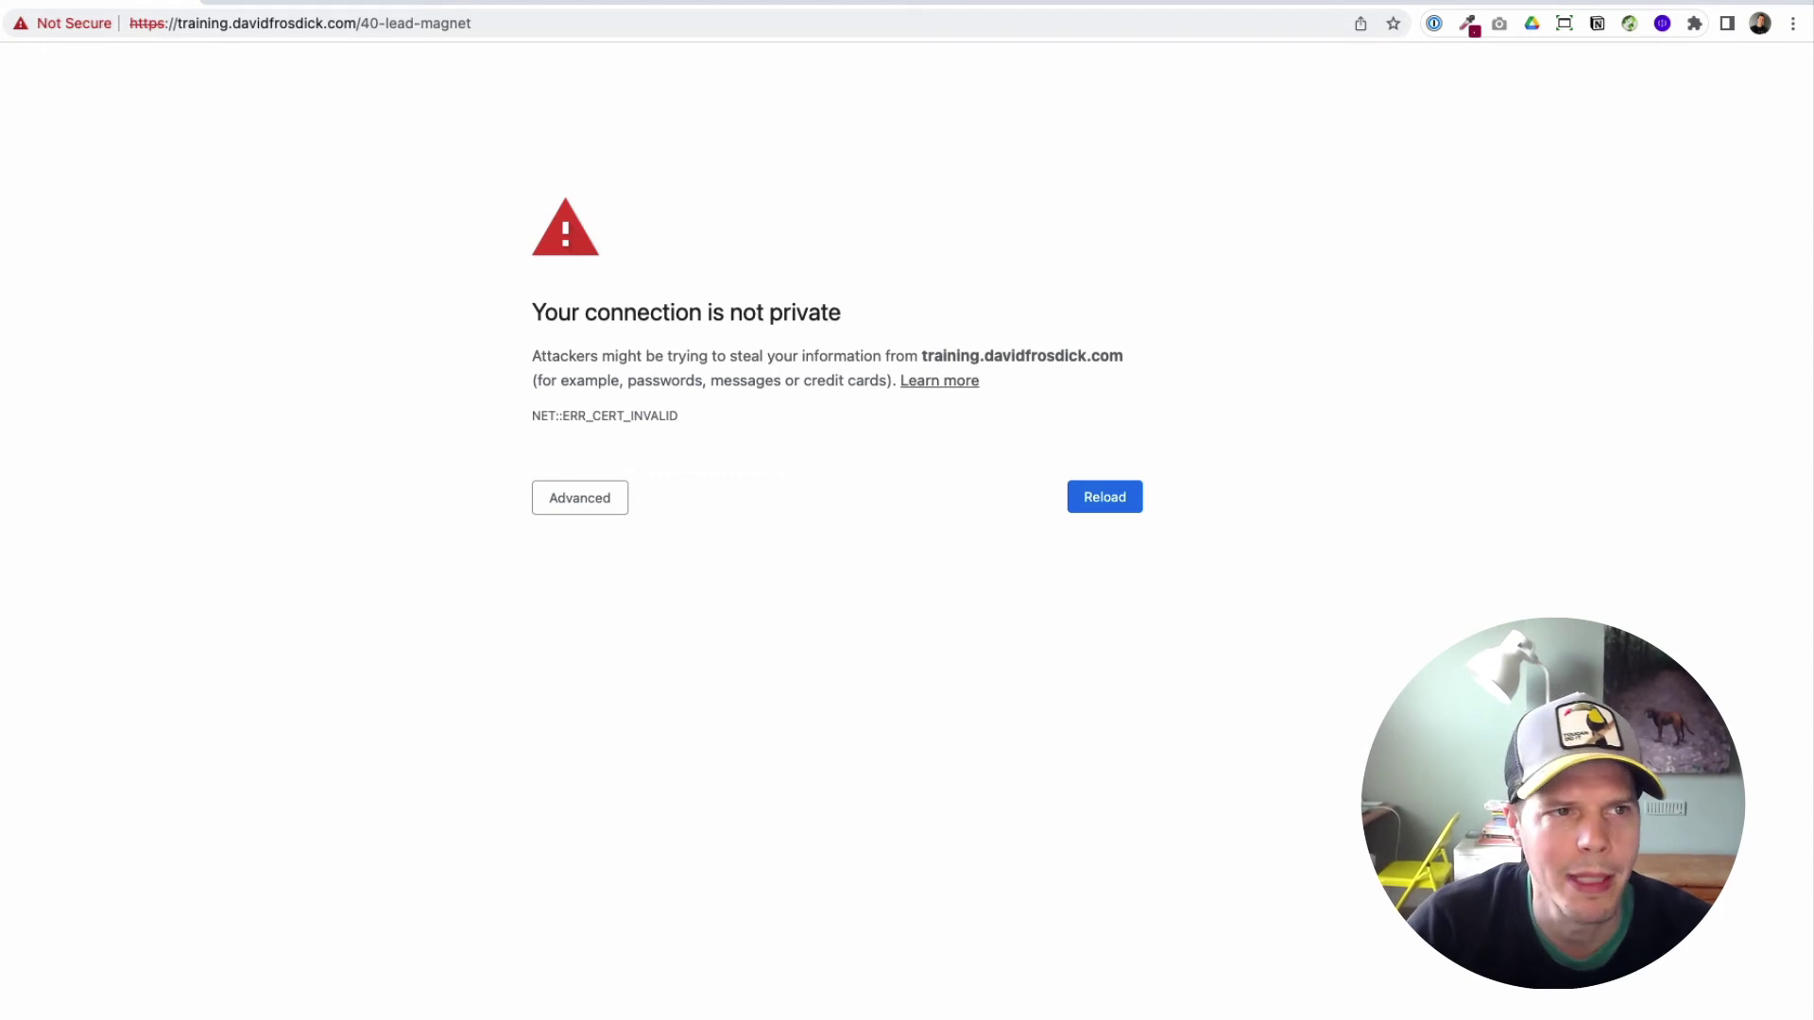
# Return to the landing page editor and open the page's "40-lead-magnet" share URL in a new browser tab.
pyautogui.press('super+bracketleft')
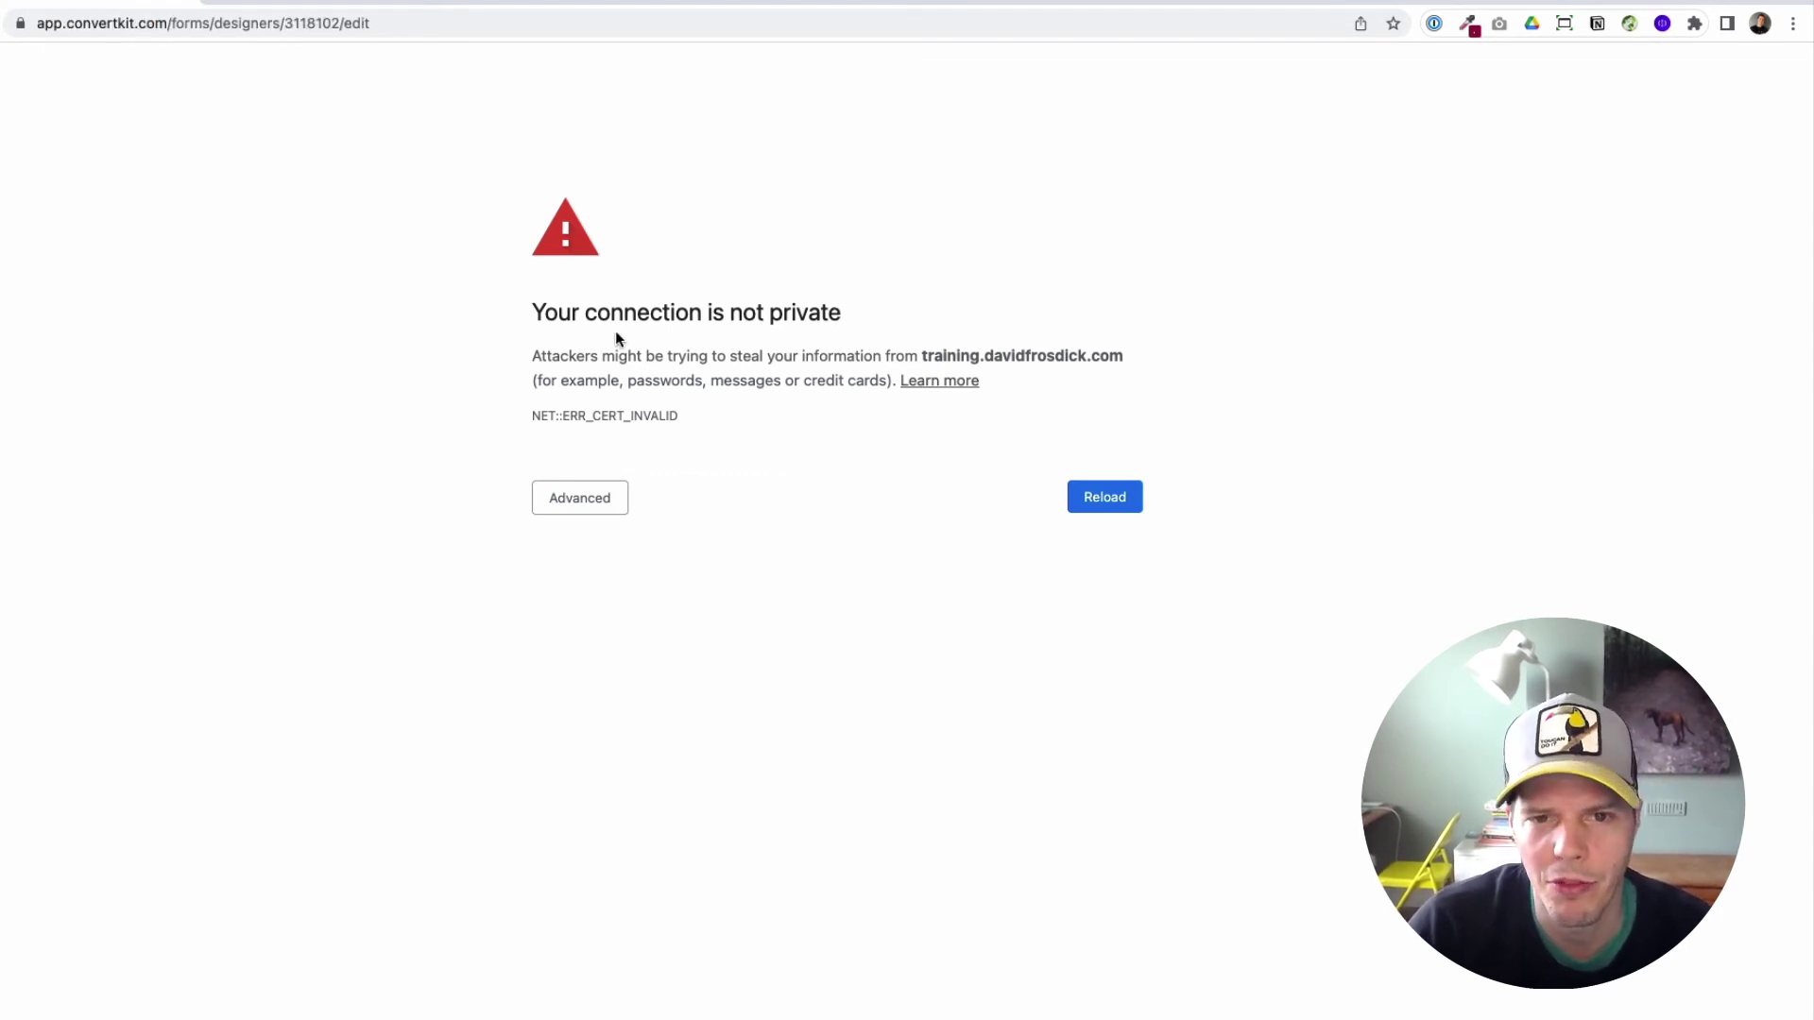
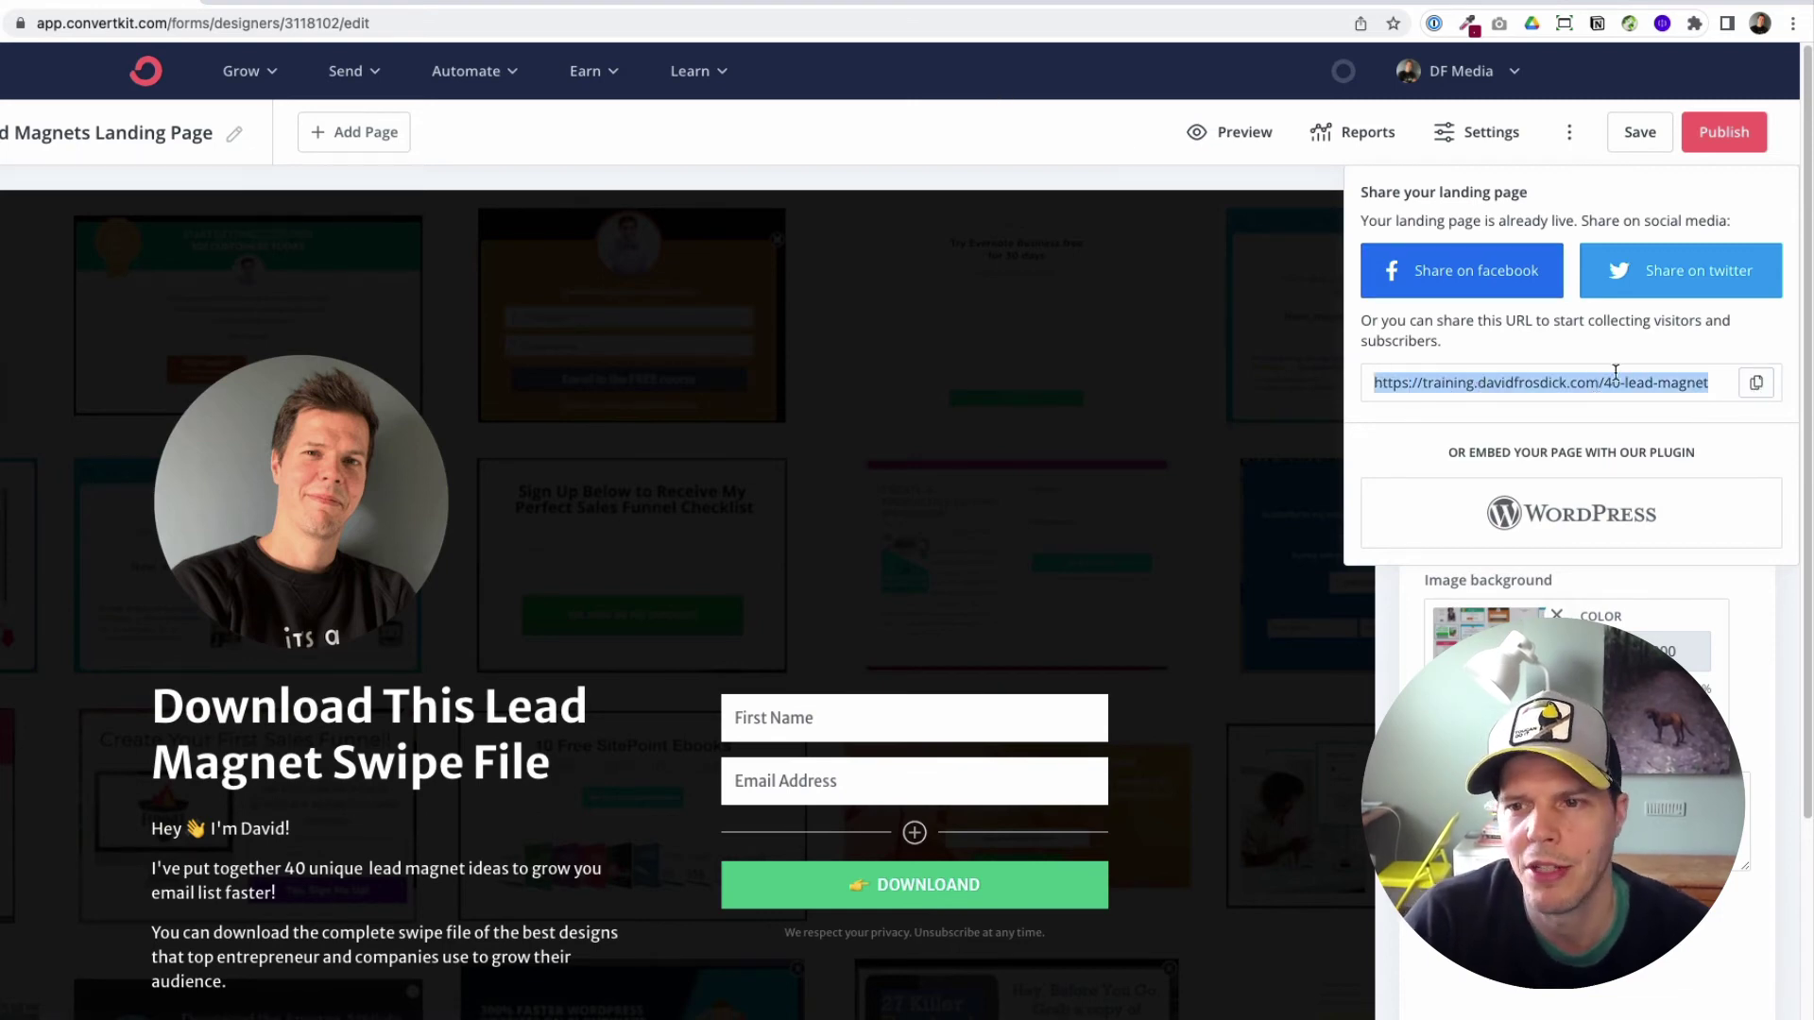
pyautogui.press('super+t')
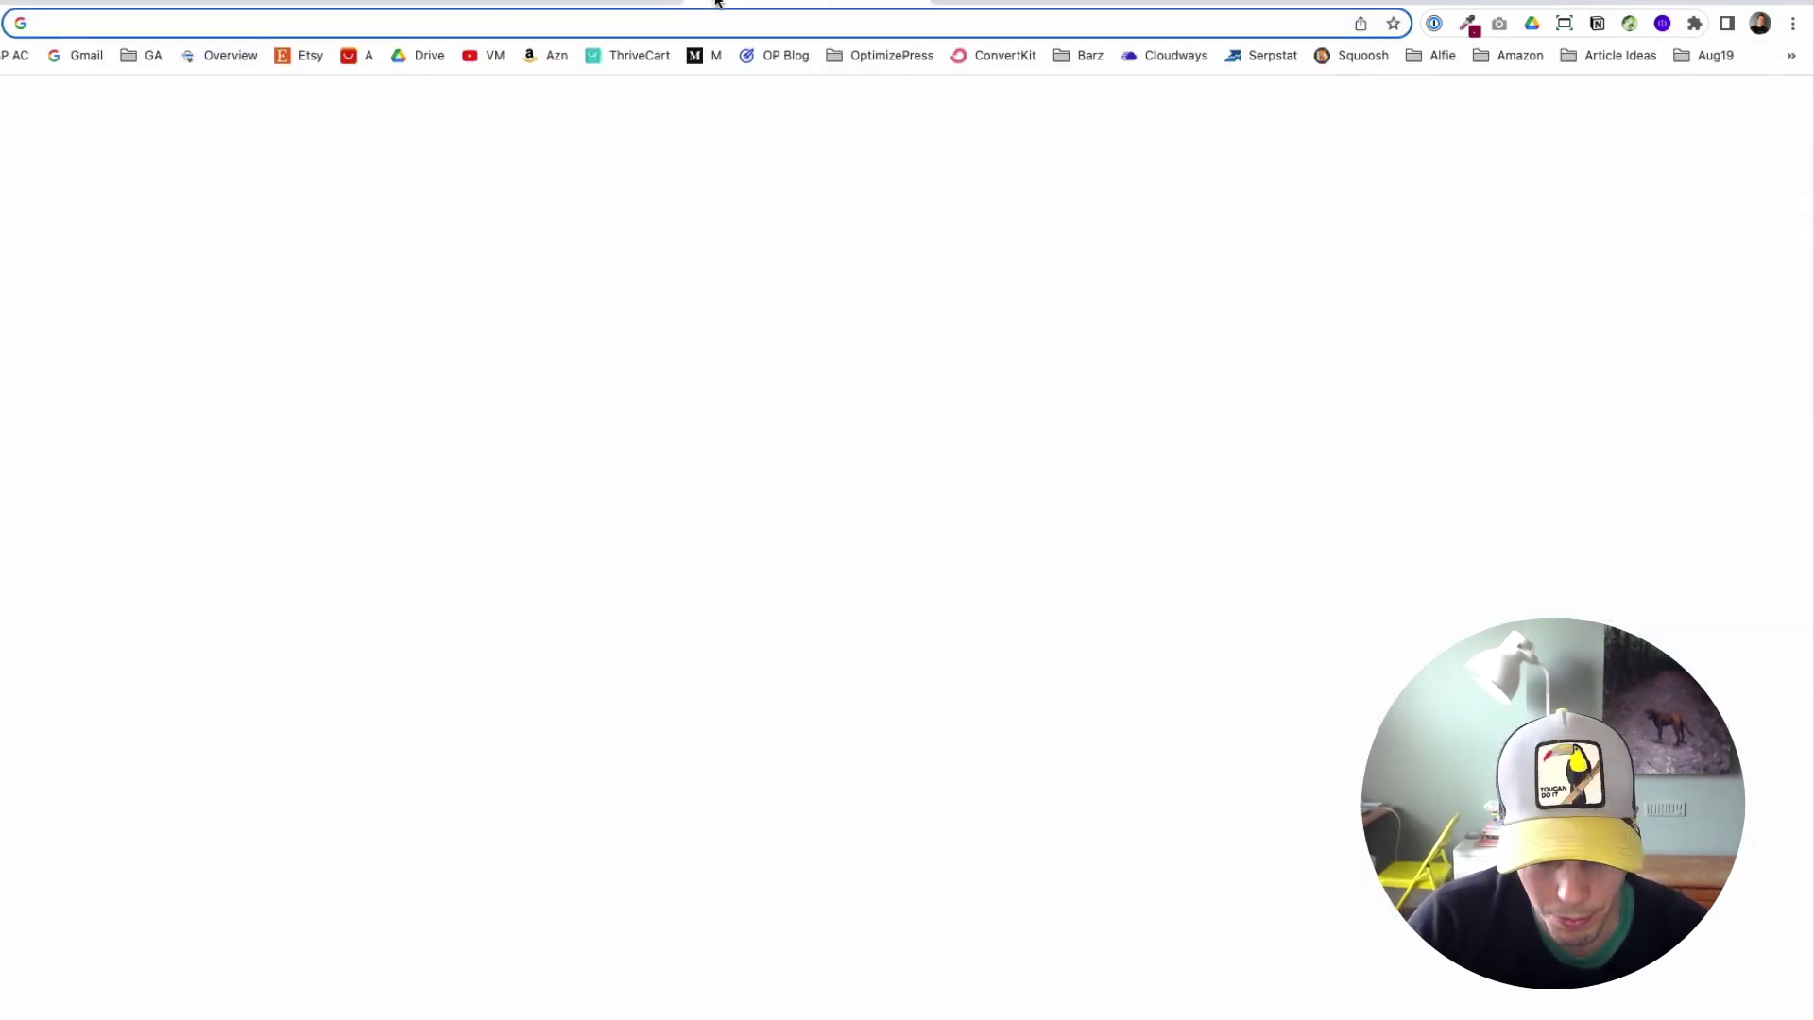
pyautogui.write('https://training.davidfrosdick.com/40-lead-magnet')
pyautogui.press('Return')
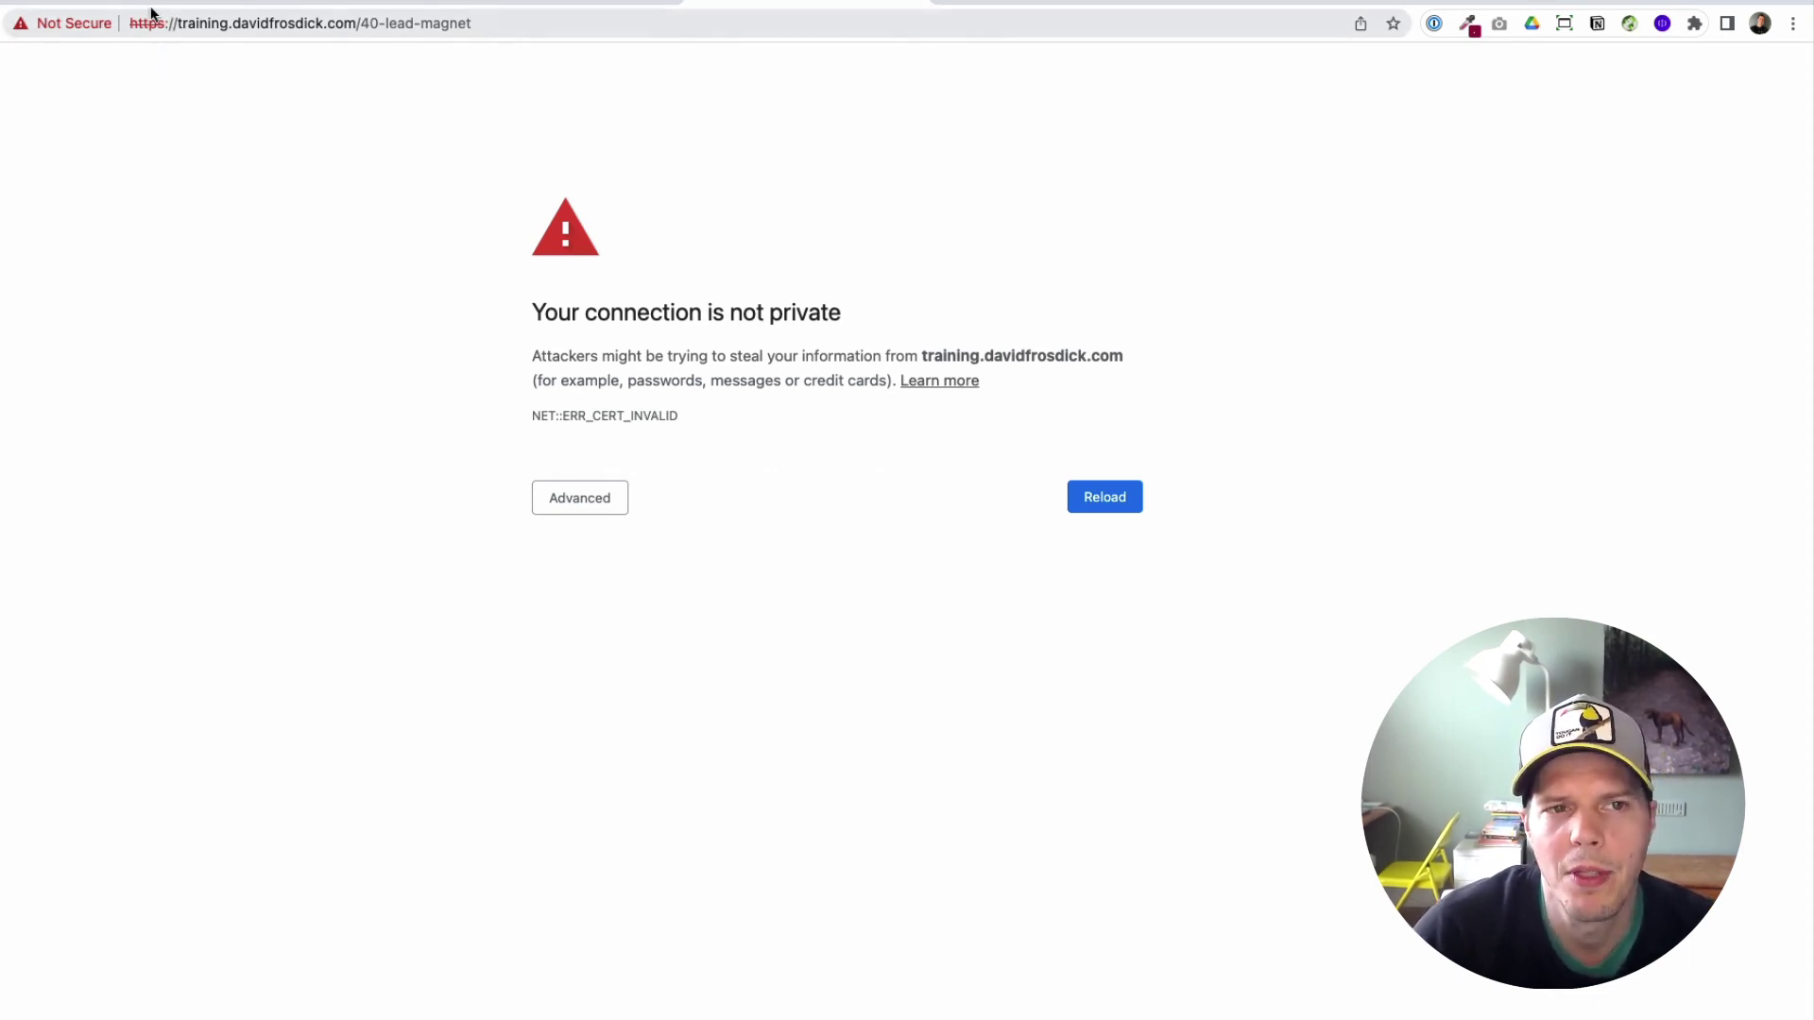
# Edit the https prefix of the landing page's address and try loading the page again.
pyautogui.moveTo(177, 23); pyautogui.dragTo(130, 23)
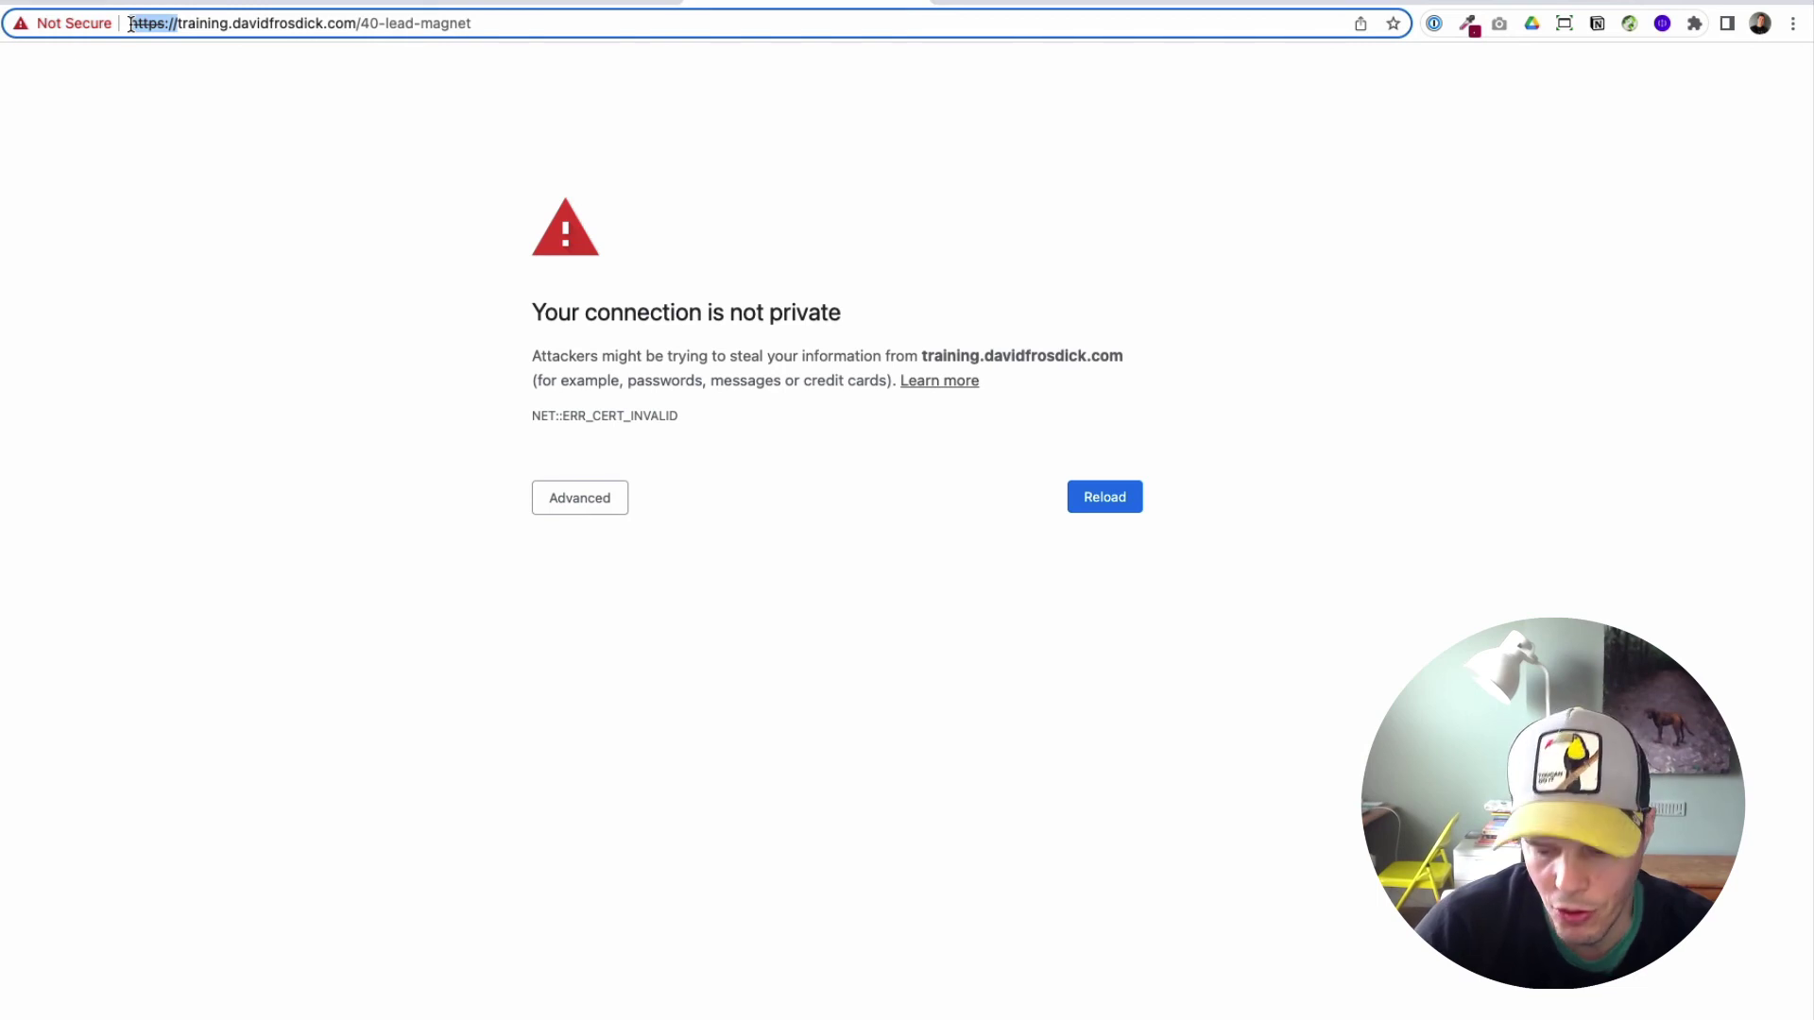
pyautogui.click(153, 23)
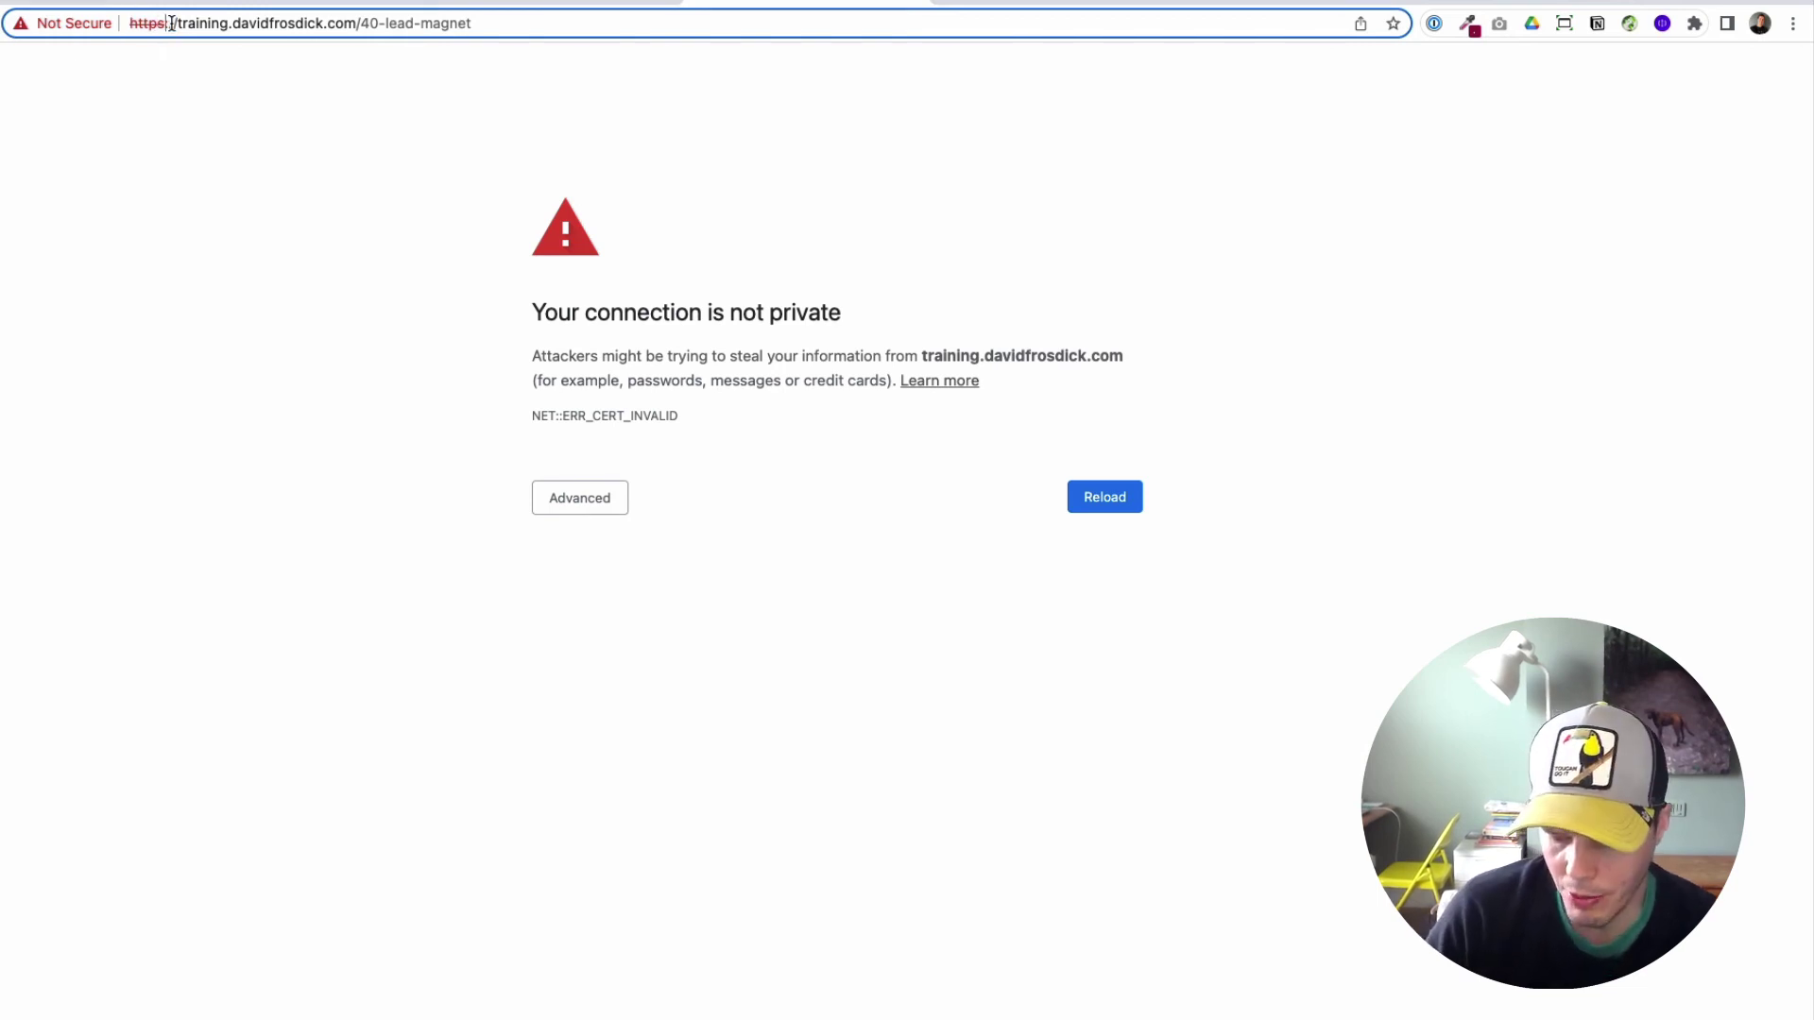
pyautogui.press('BackSpace')
pyautogui.press('Return')
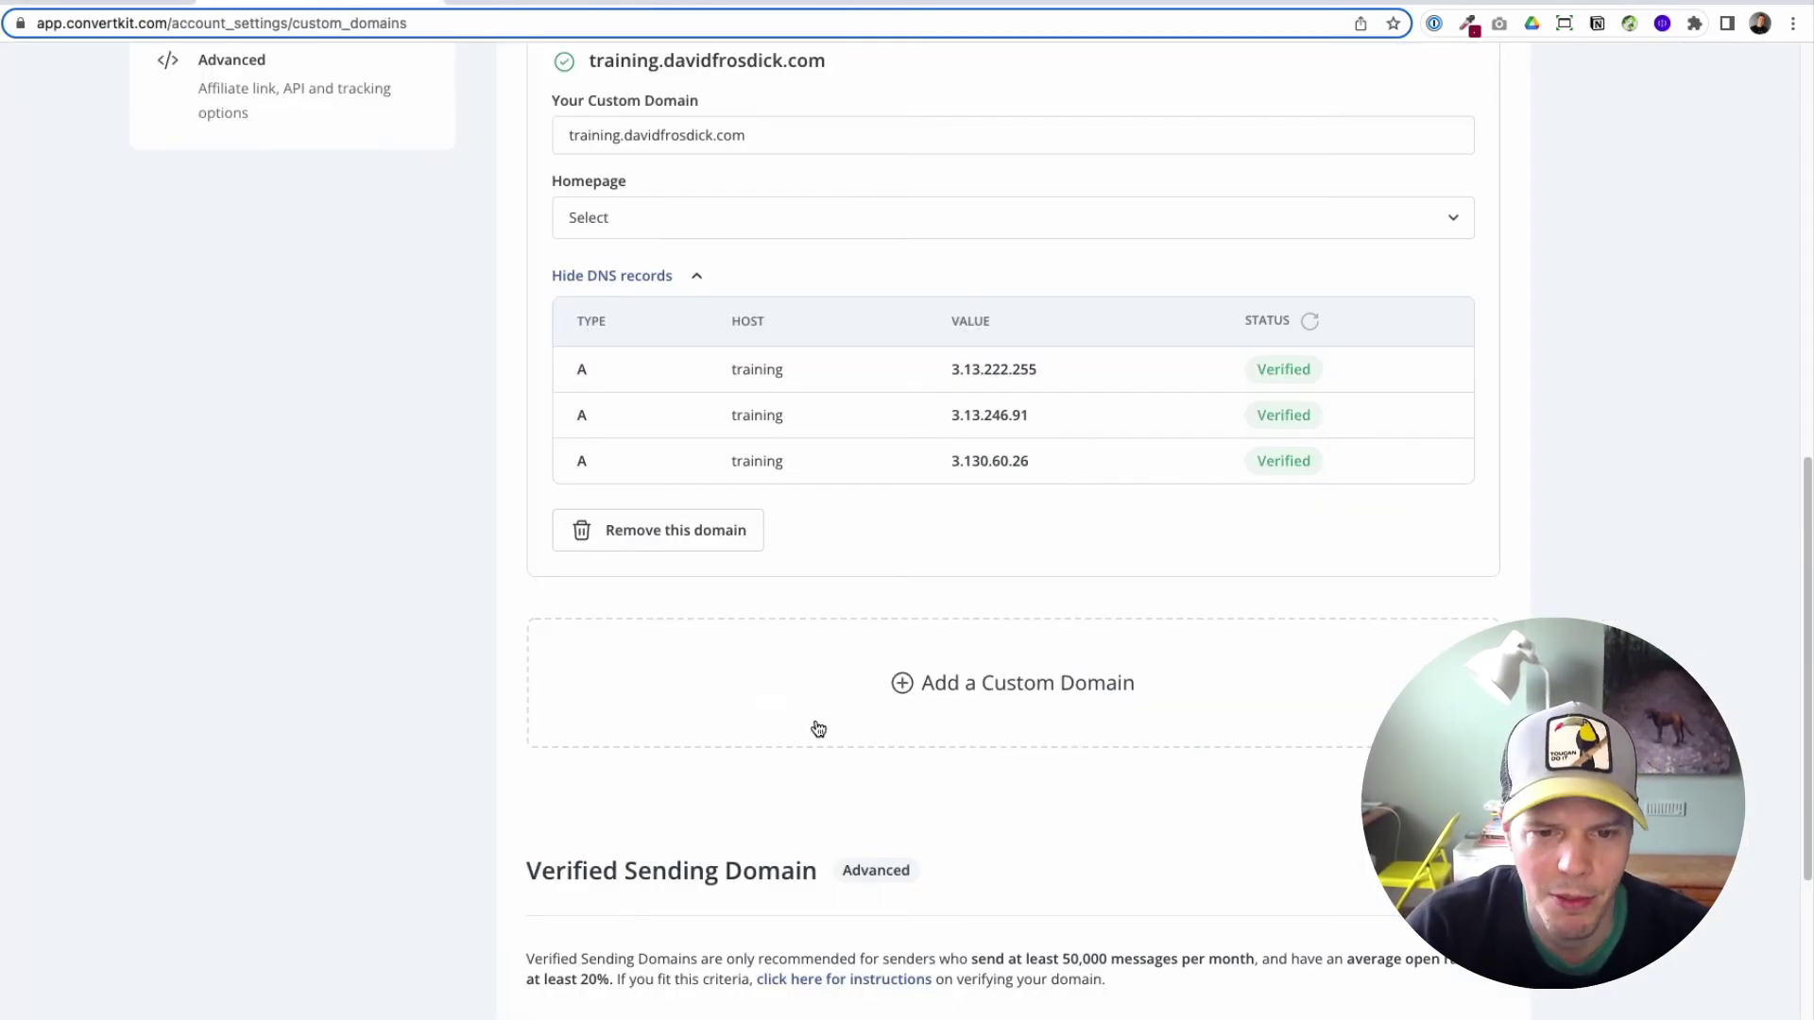
# Review the training subdomain's custom domain entry and DNS record statuses in the account's domain settings.
pyautogui.scroll(-2, 810, 729)
pyautogui.scroll(6, 679, 783)
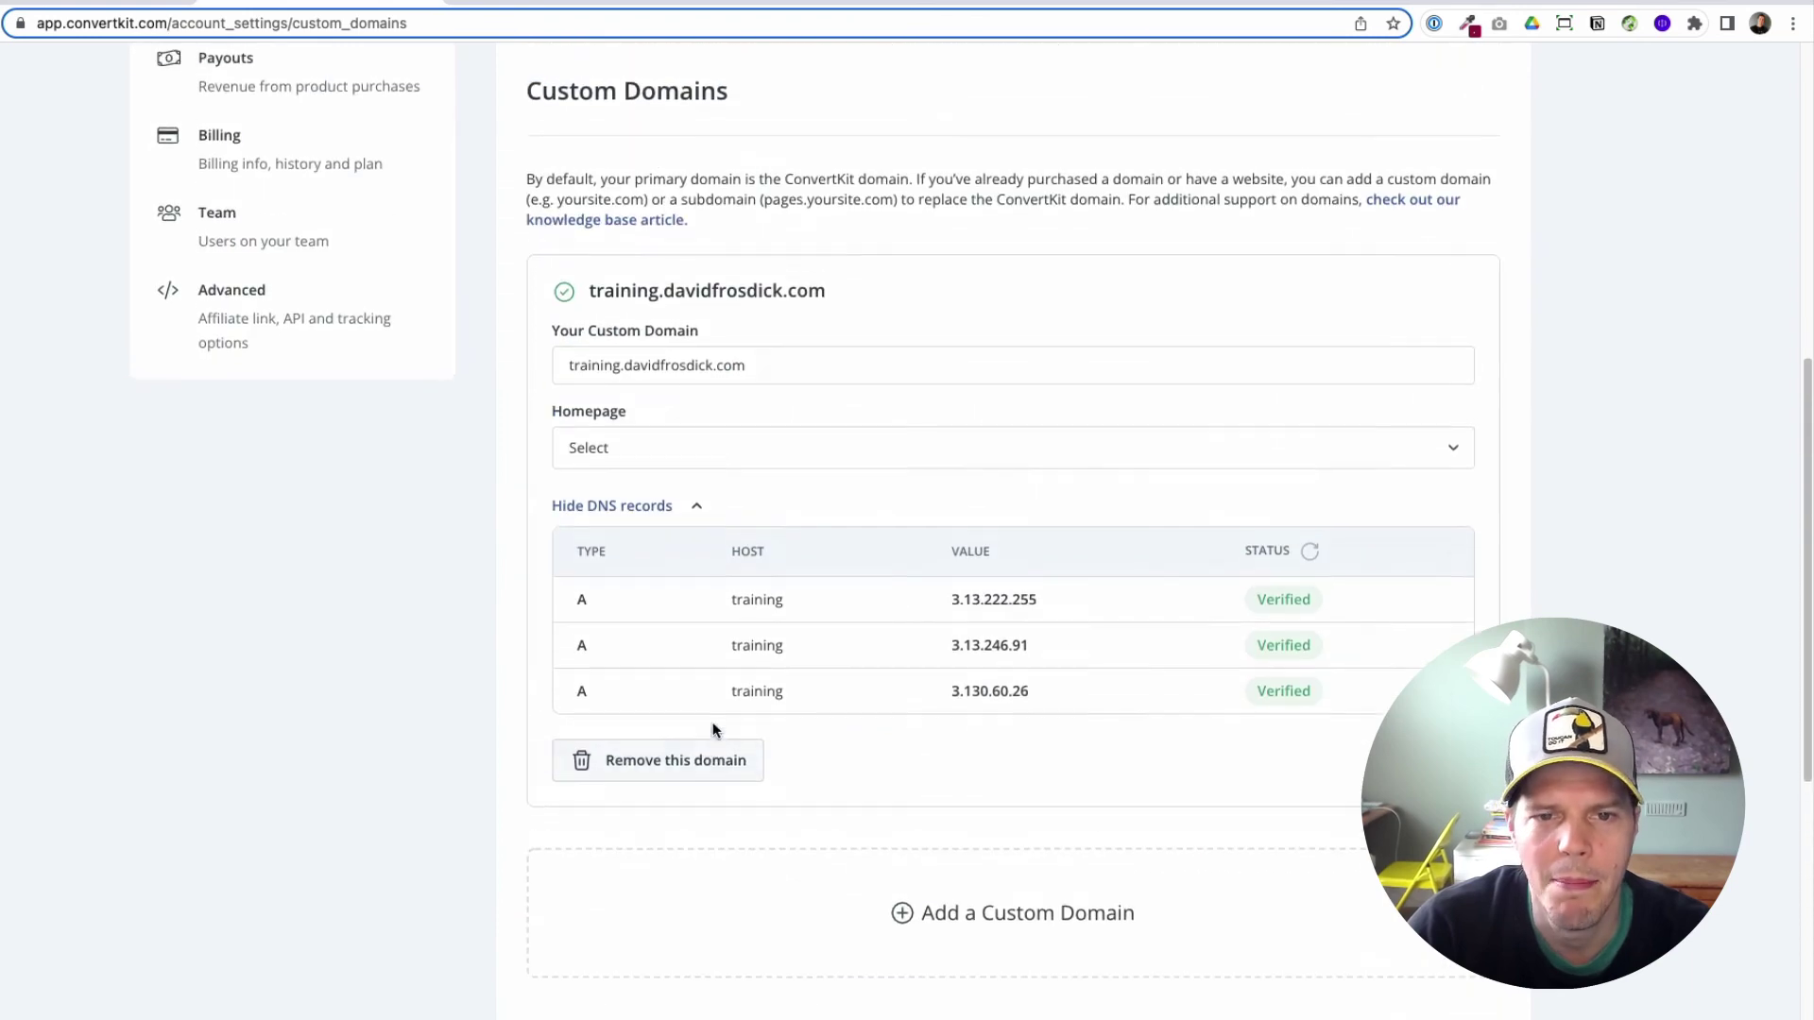
pyautogui.scroll(1, 949, 424)
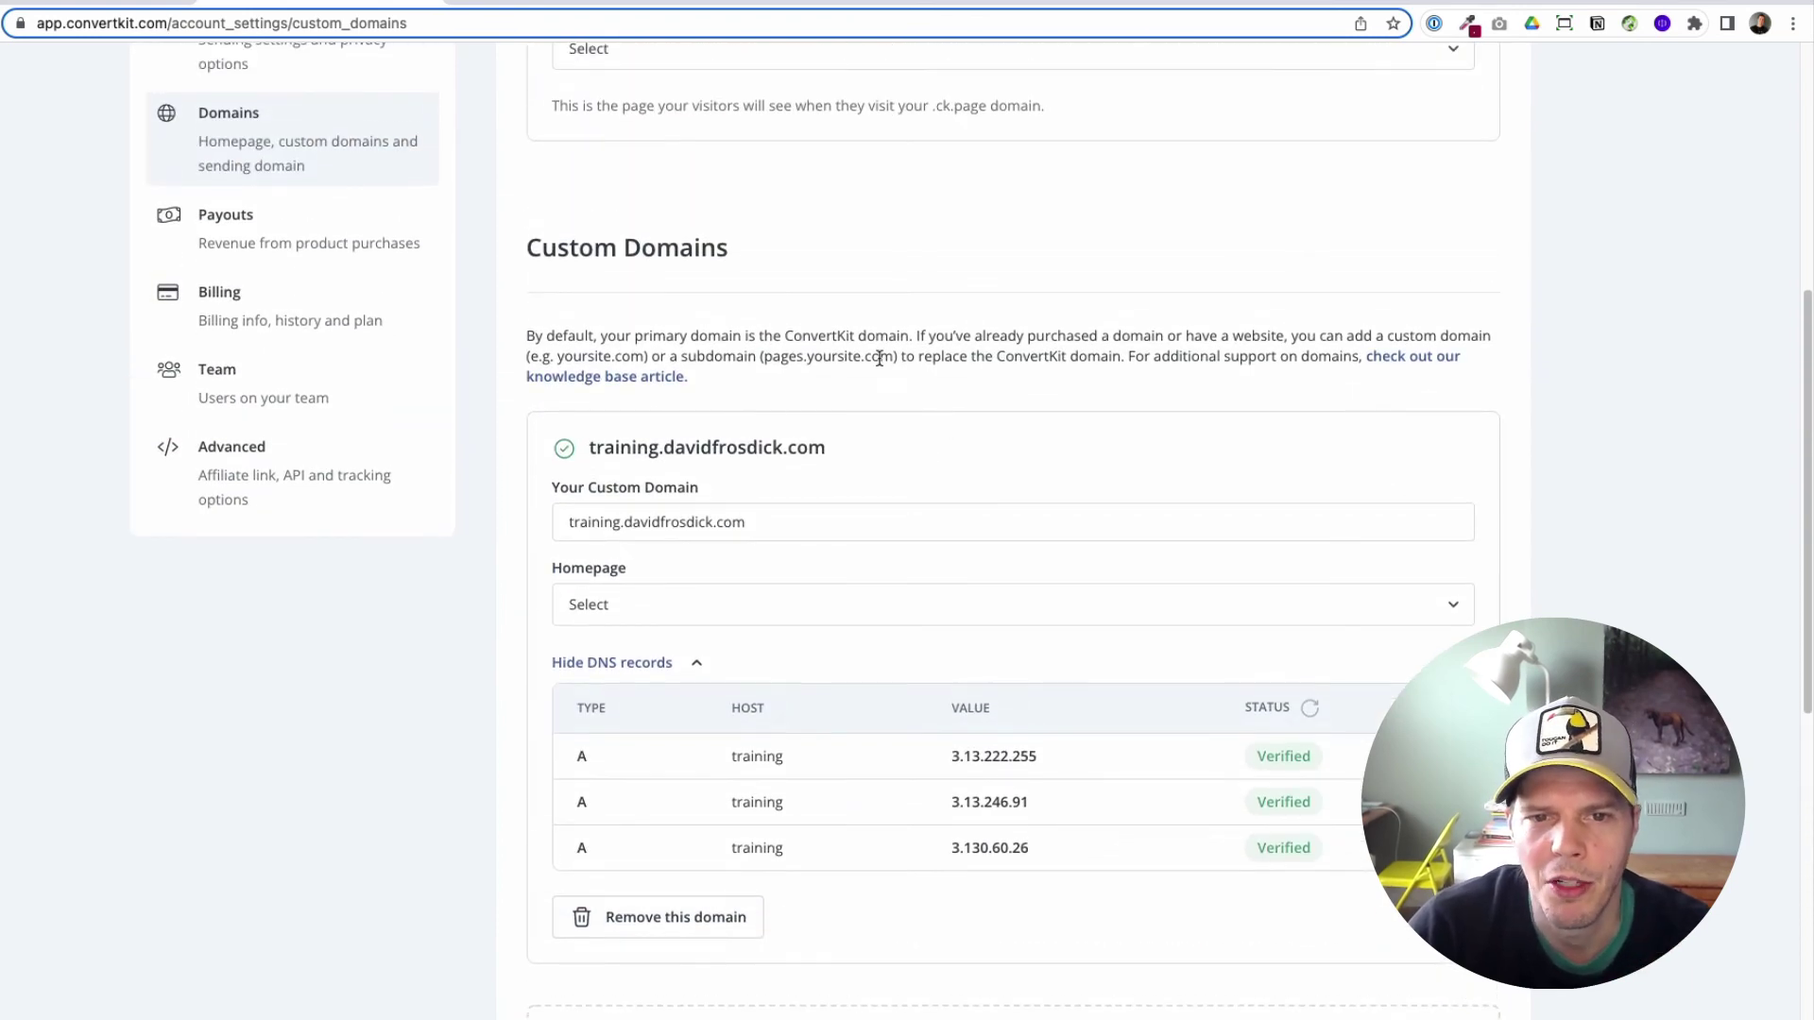
pyautogui.scroll(6, 803, 510)
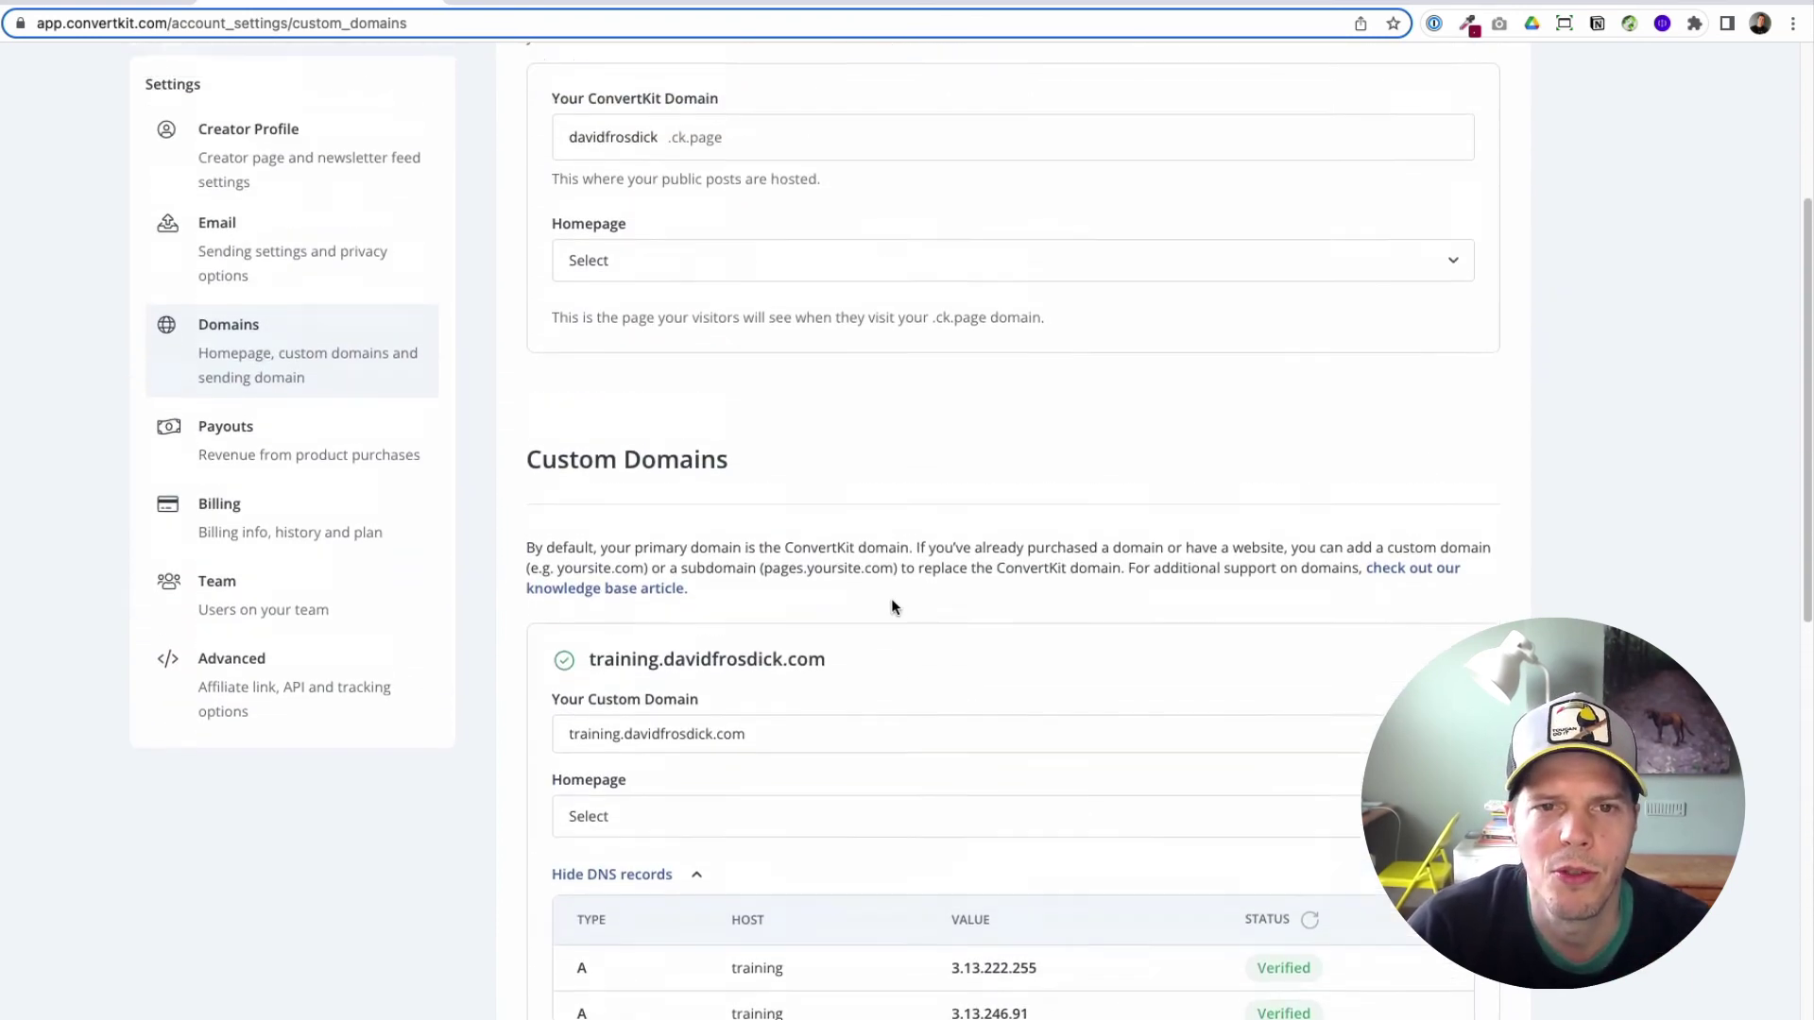
pyautogui.scroll(-9, 892, 606)
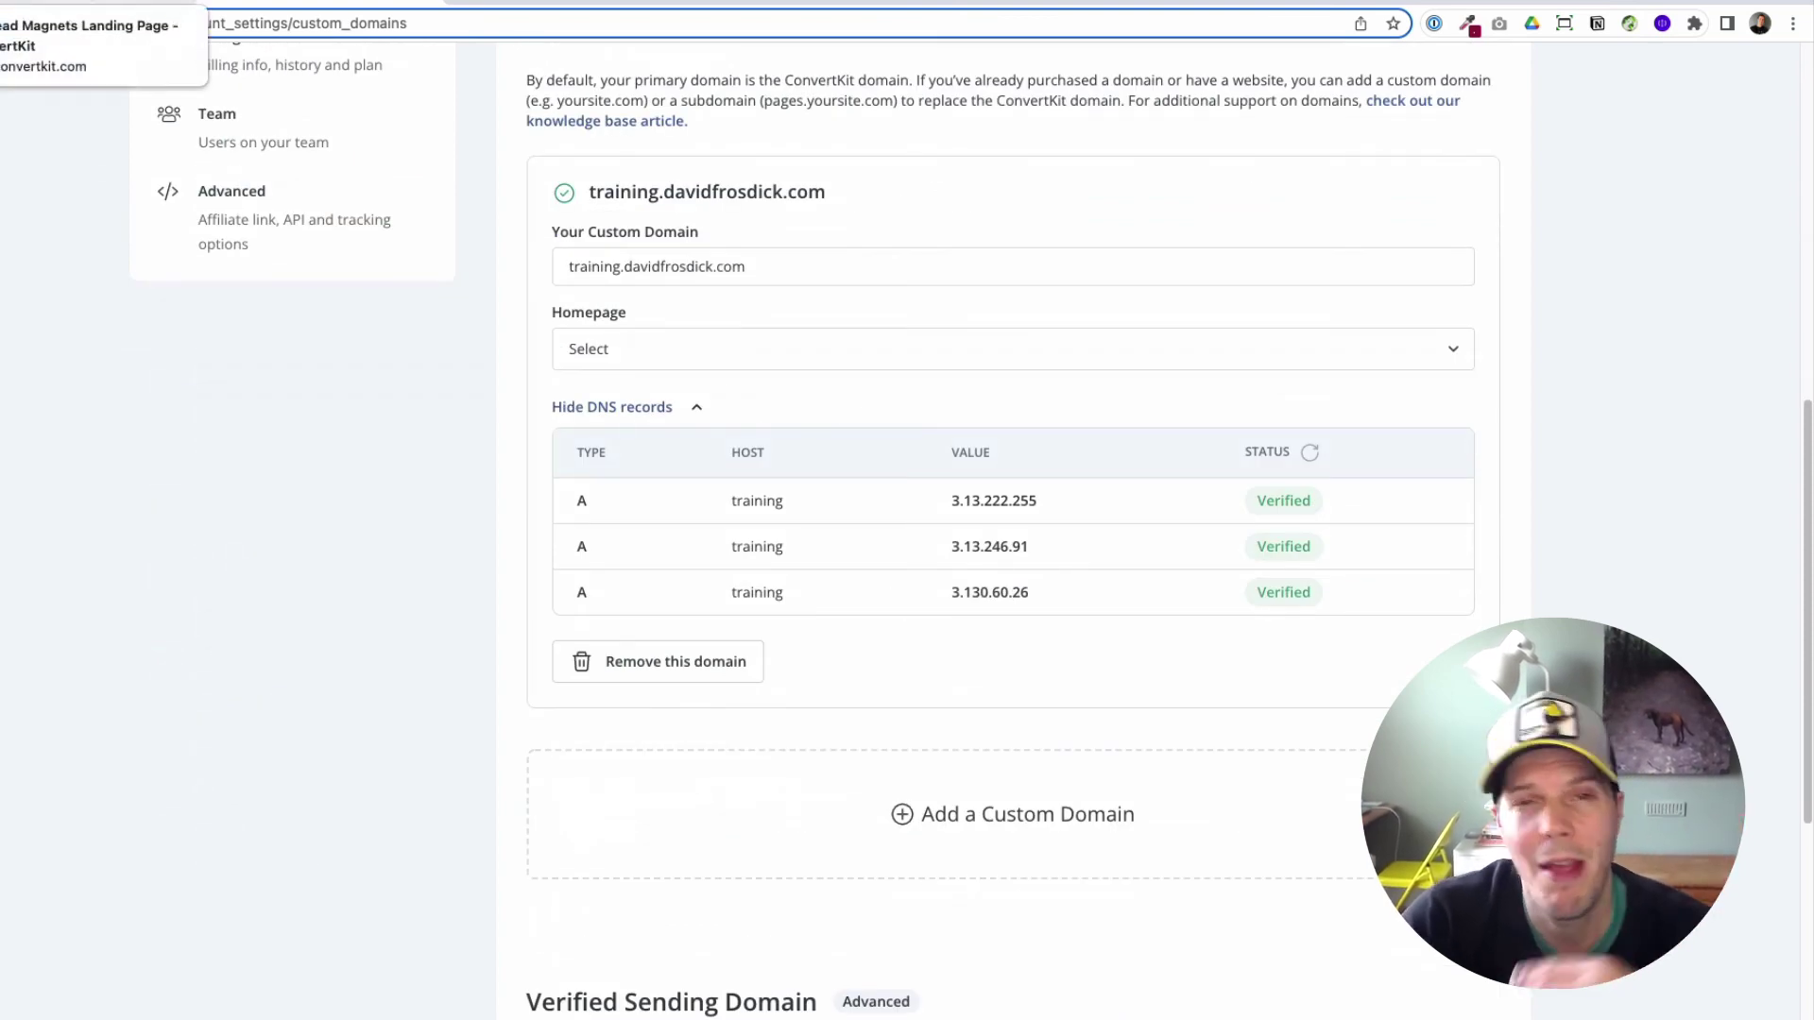
# Check the available custom domains in the landing page's Domain Name settings, then close the settings without saving.
pyautogui.click(94, 4)
pyautogui.click(1478, 132)
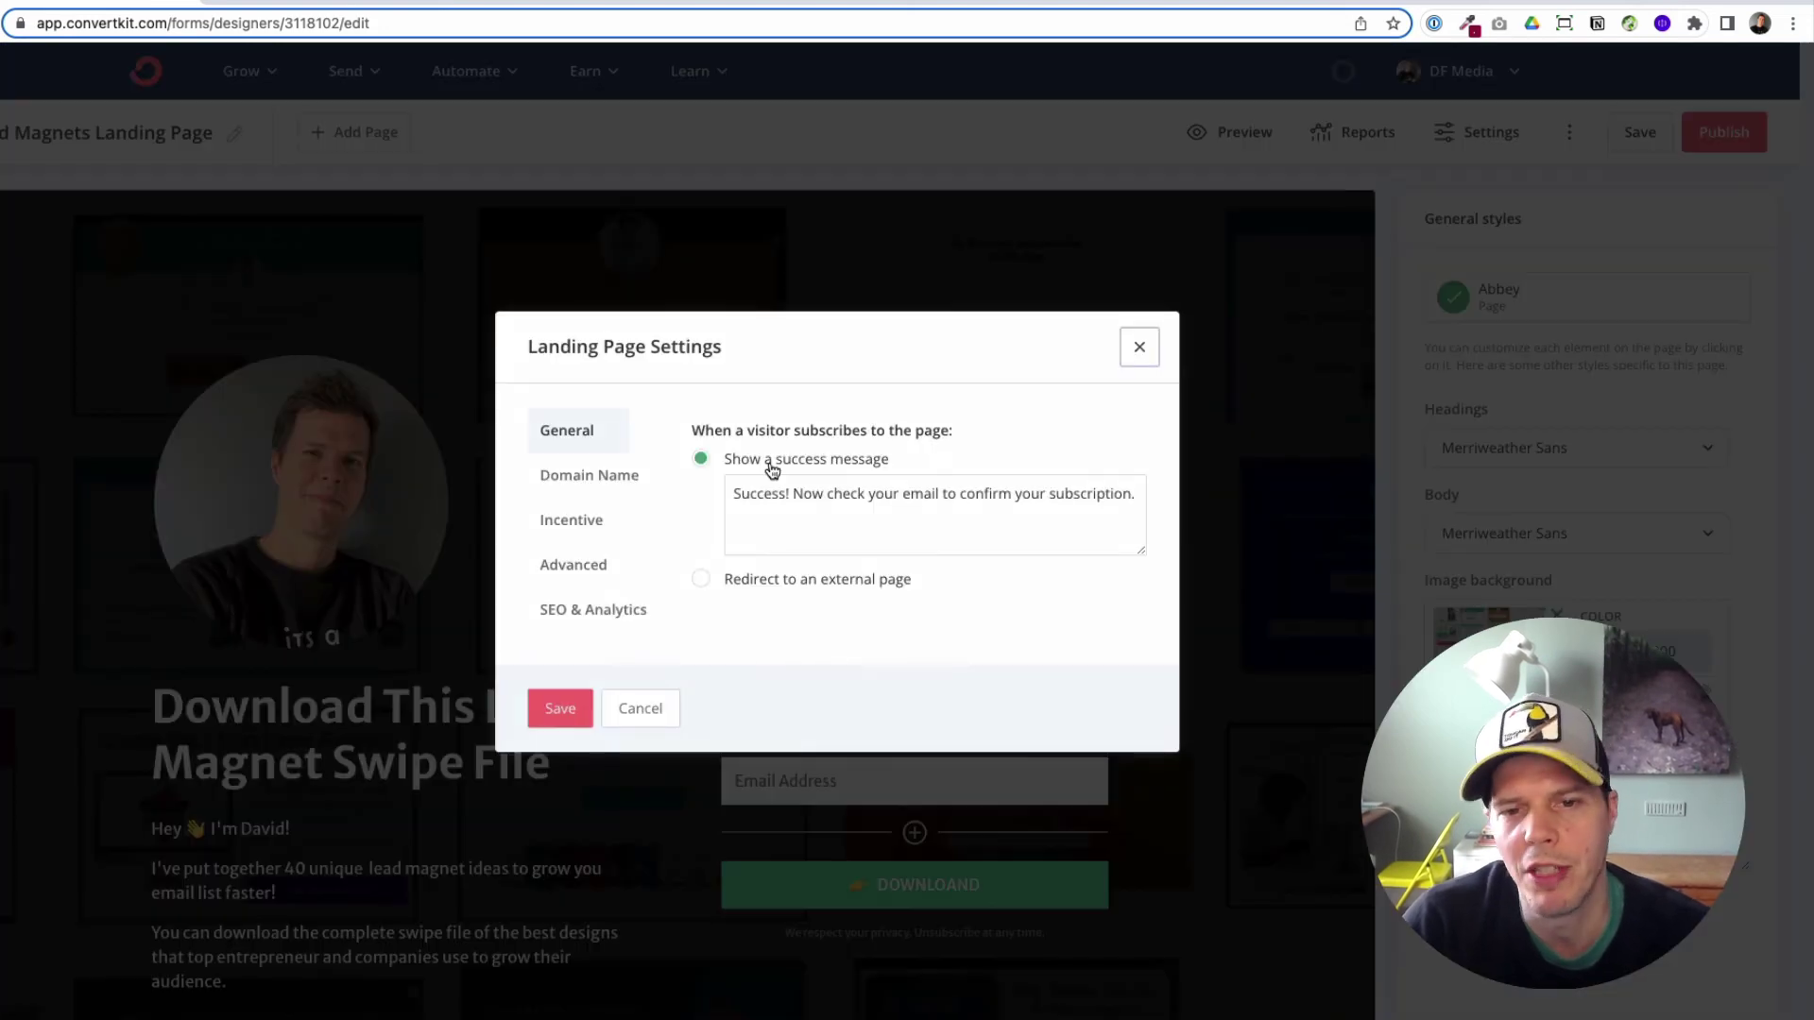
pyautogui.click(612, 476)
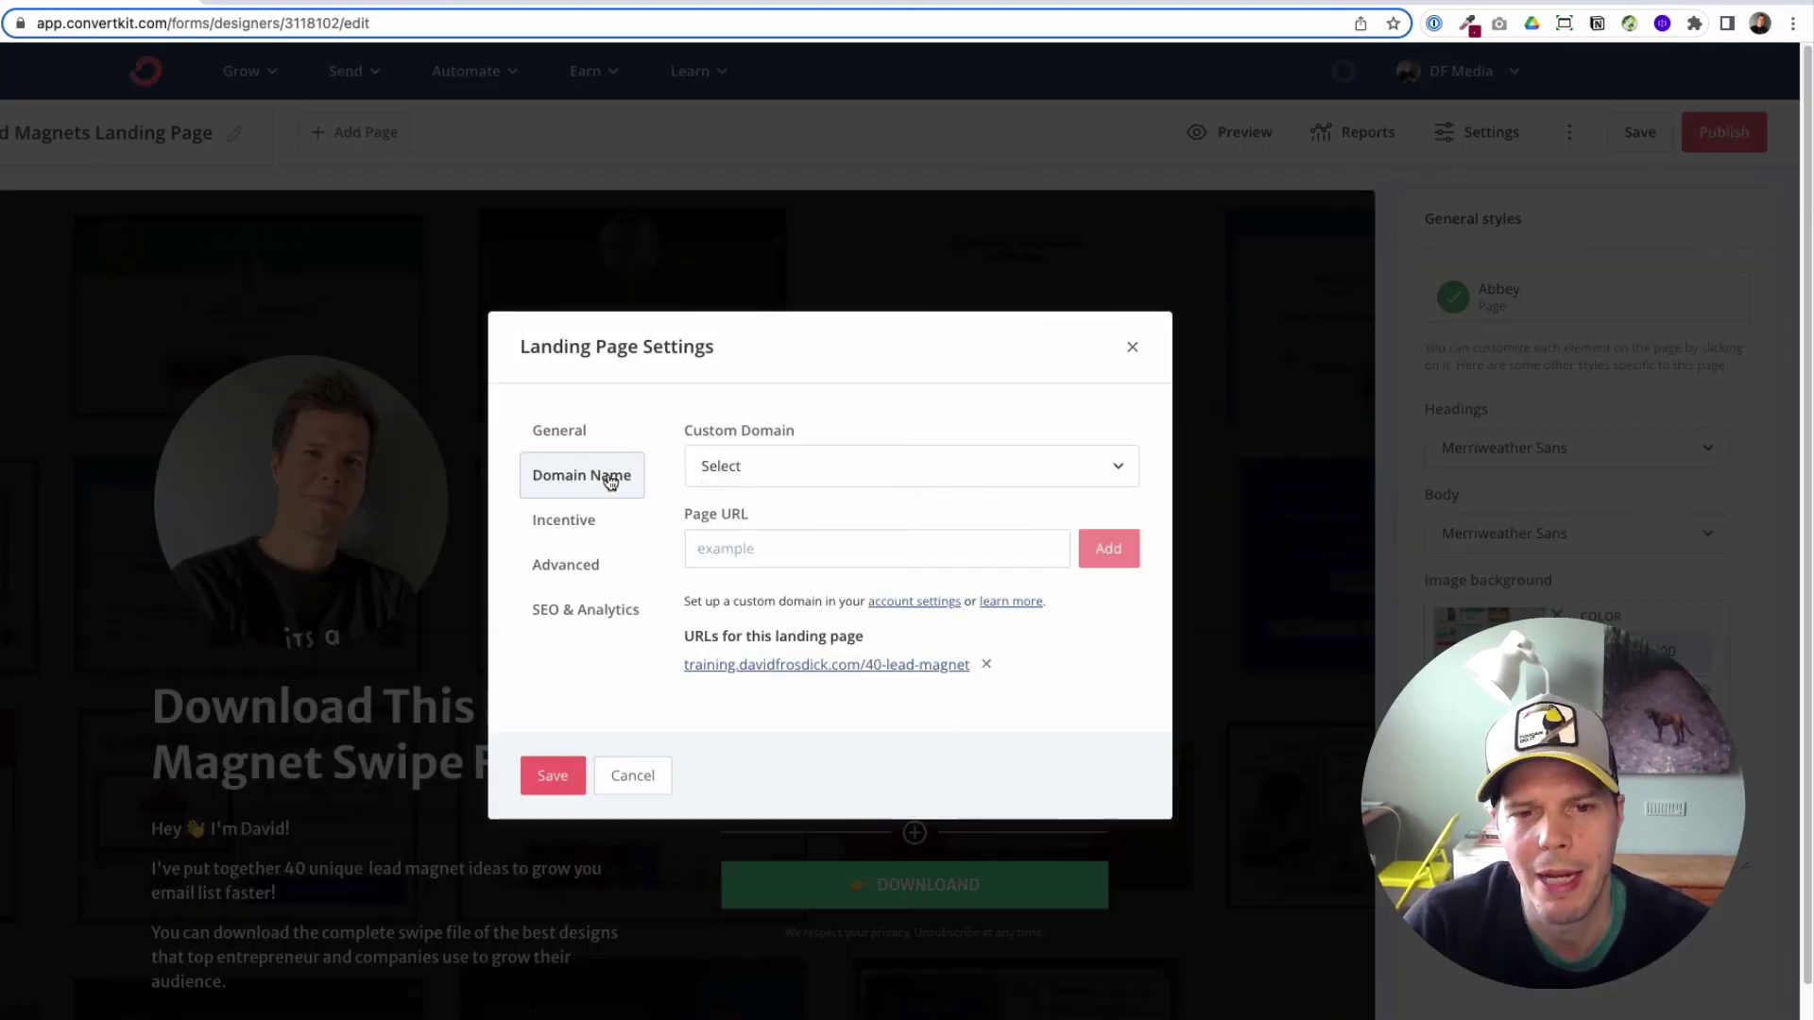
pyautogui.click(980, 470)
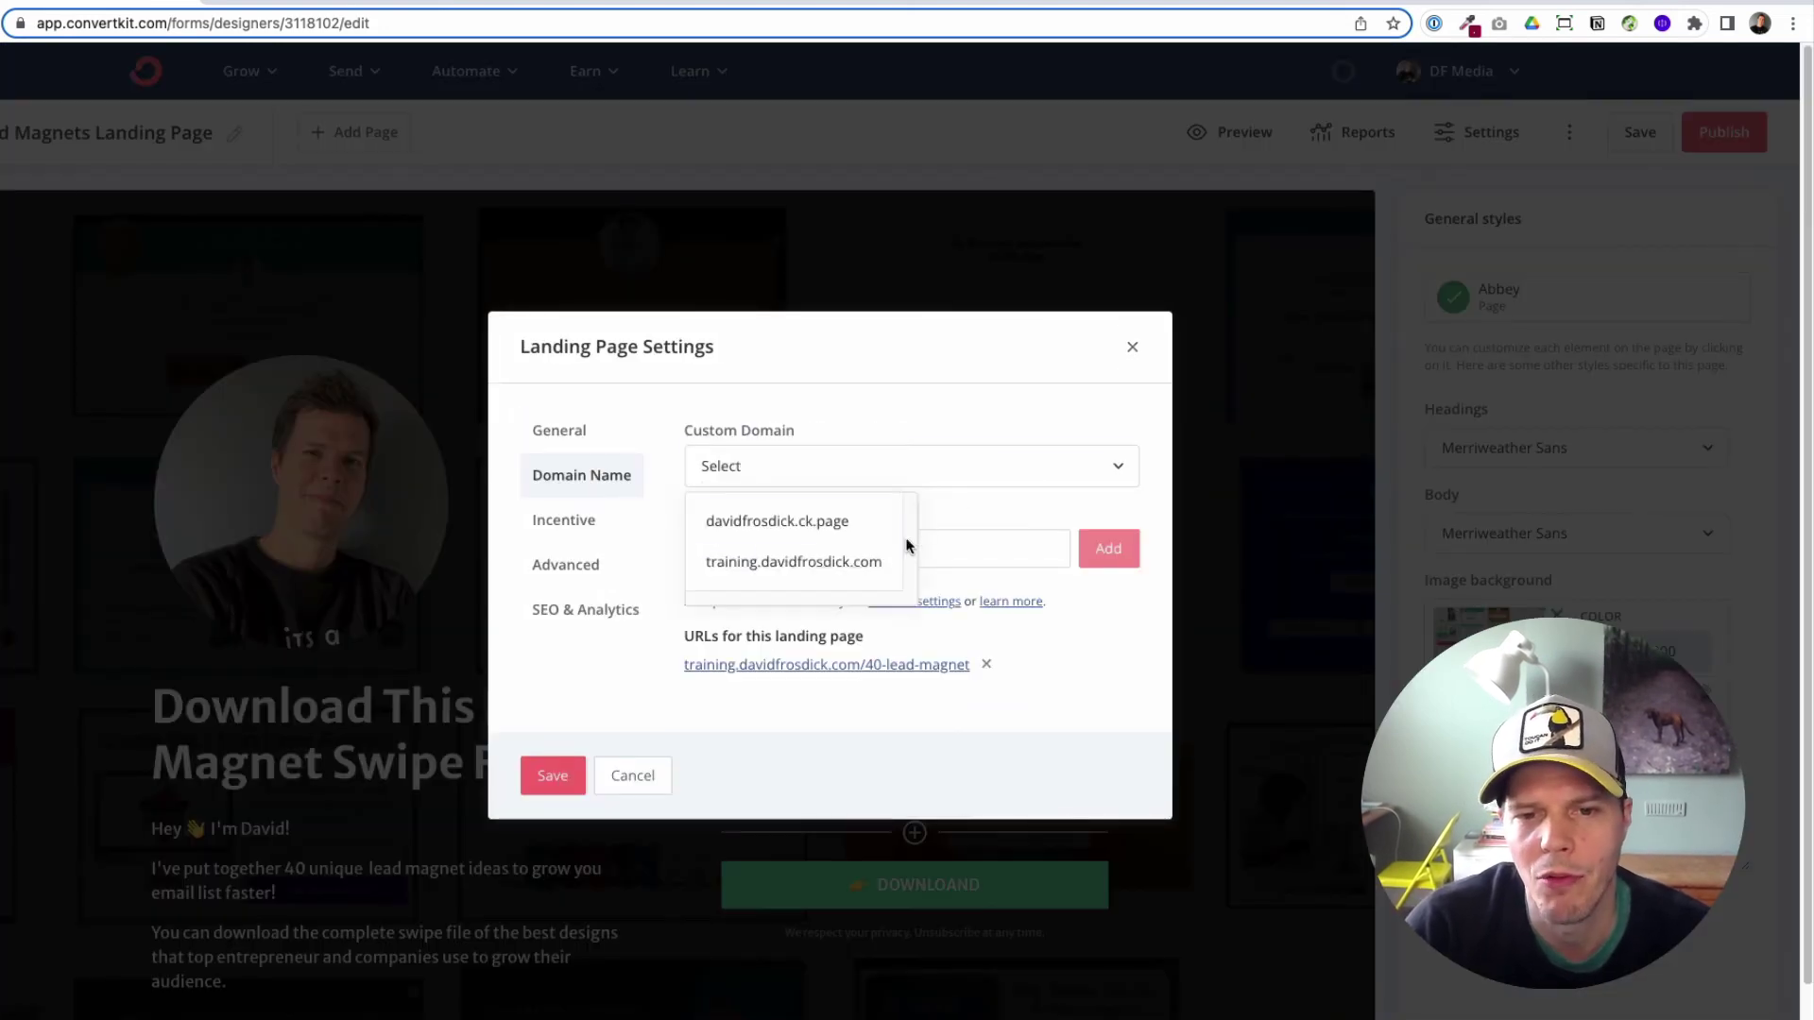
pyautogui.click(962, 423)
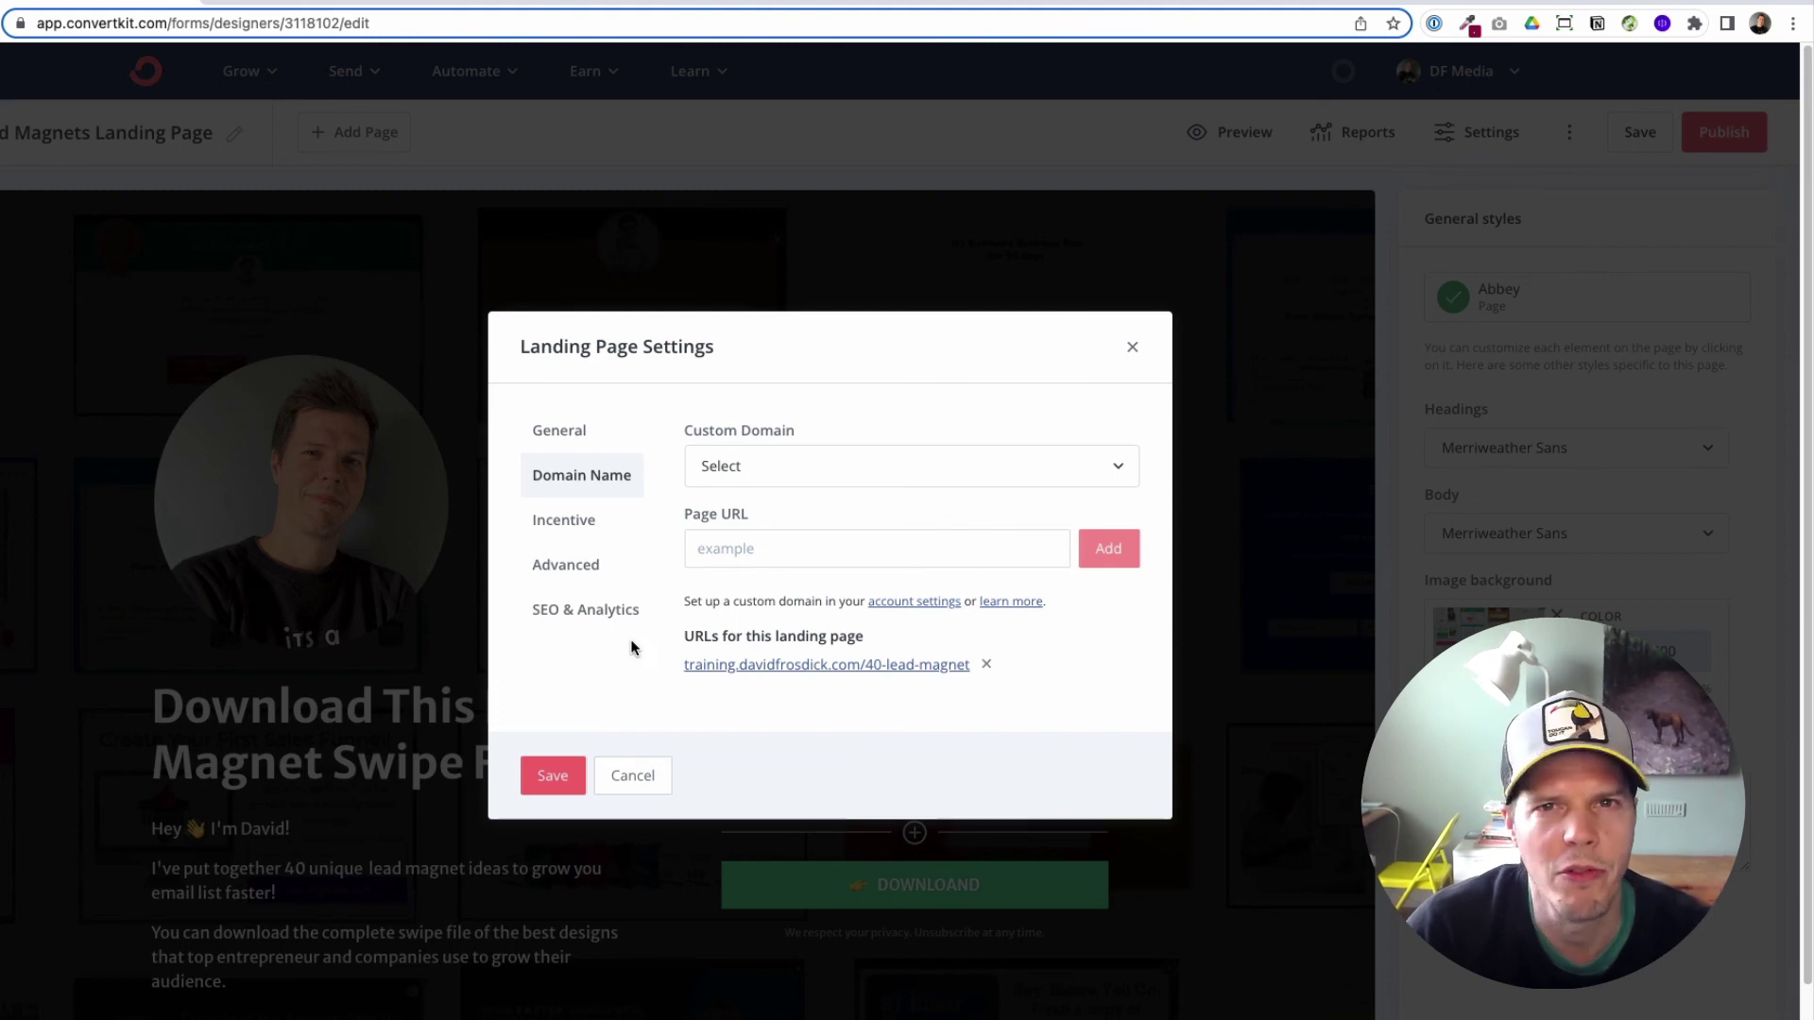
pyautogui.click(632, 773)
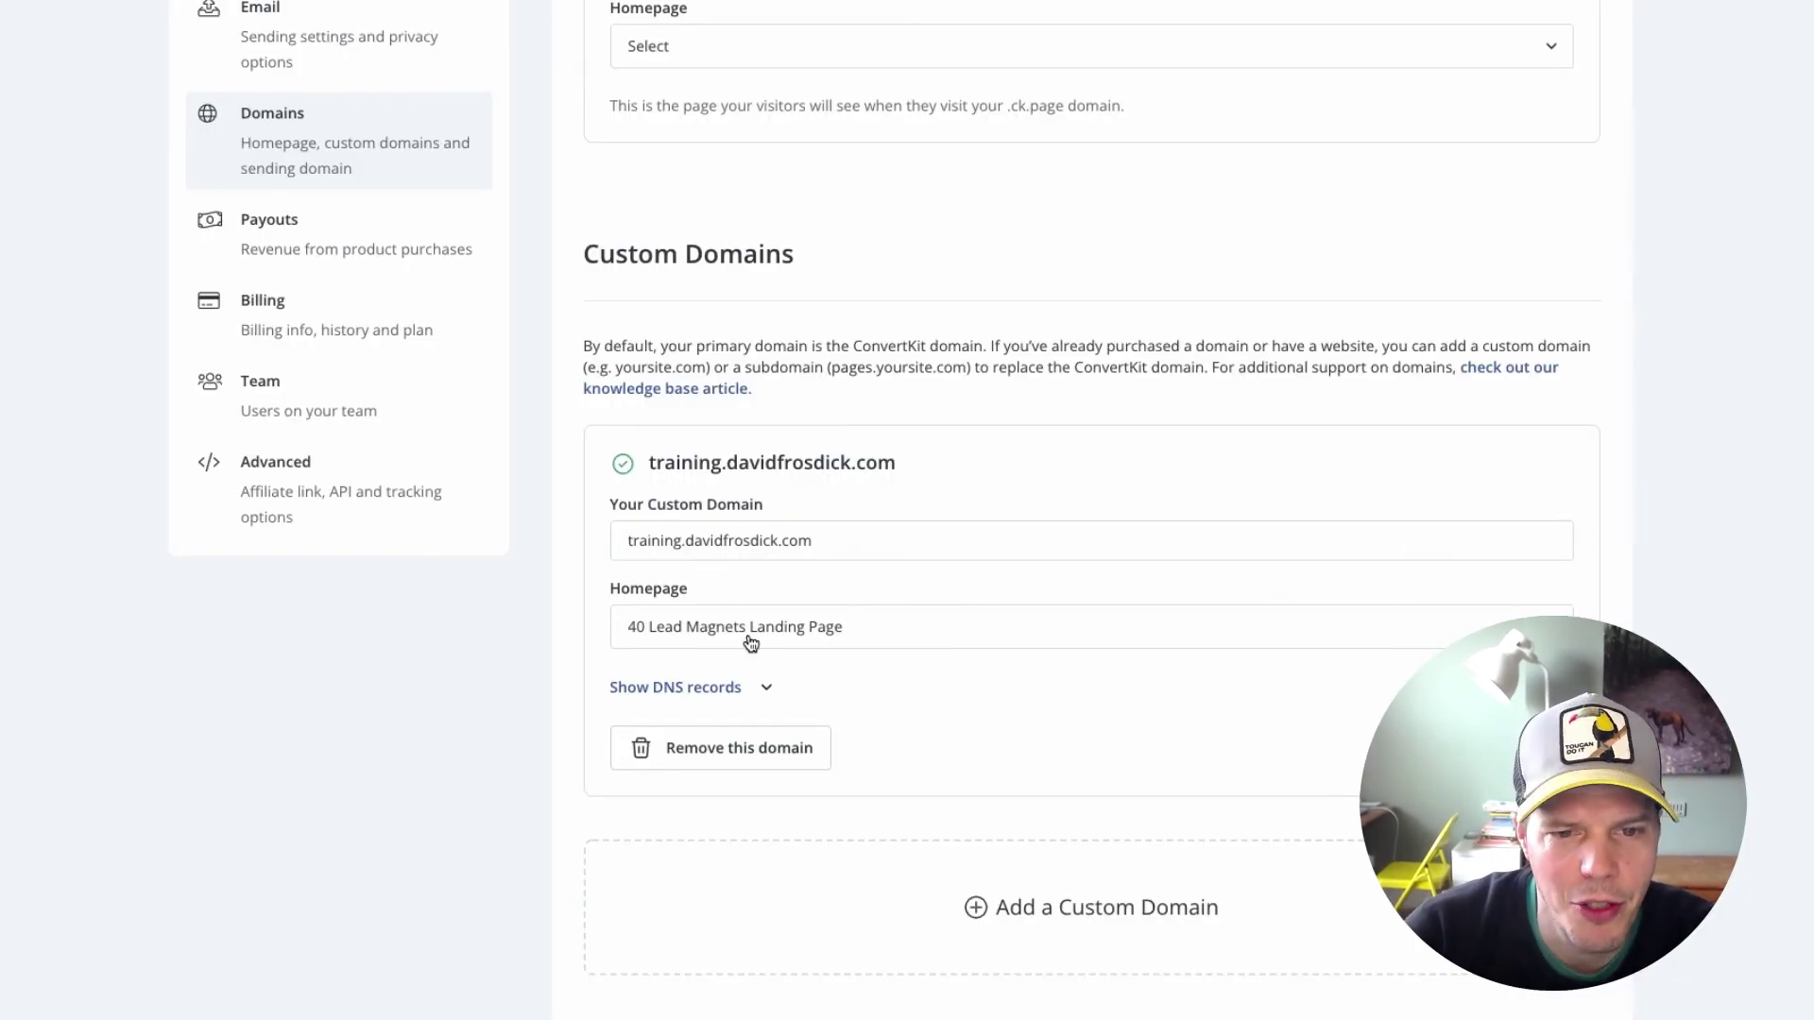
# Check the Homepage choices for the training subdomain, then view the live landing page and its "40-lead-magnets" address.
pyautogui.click(751, 642)
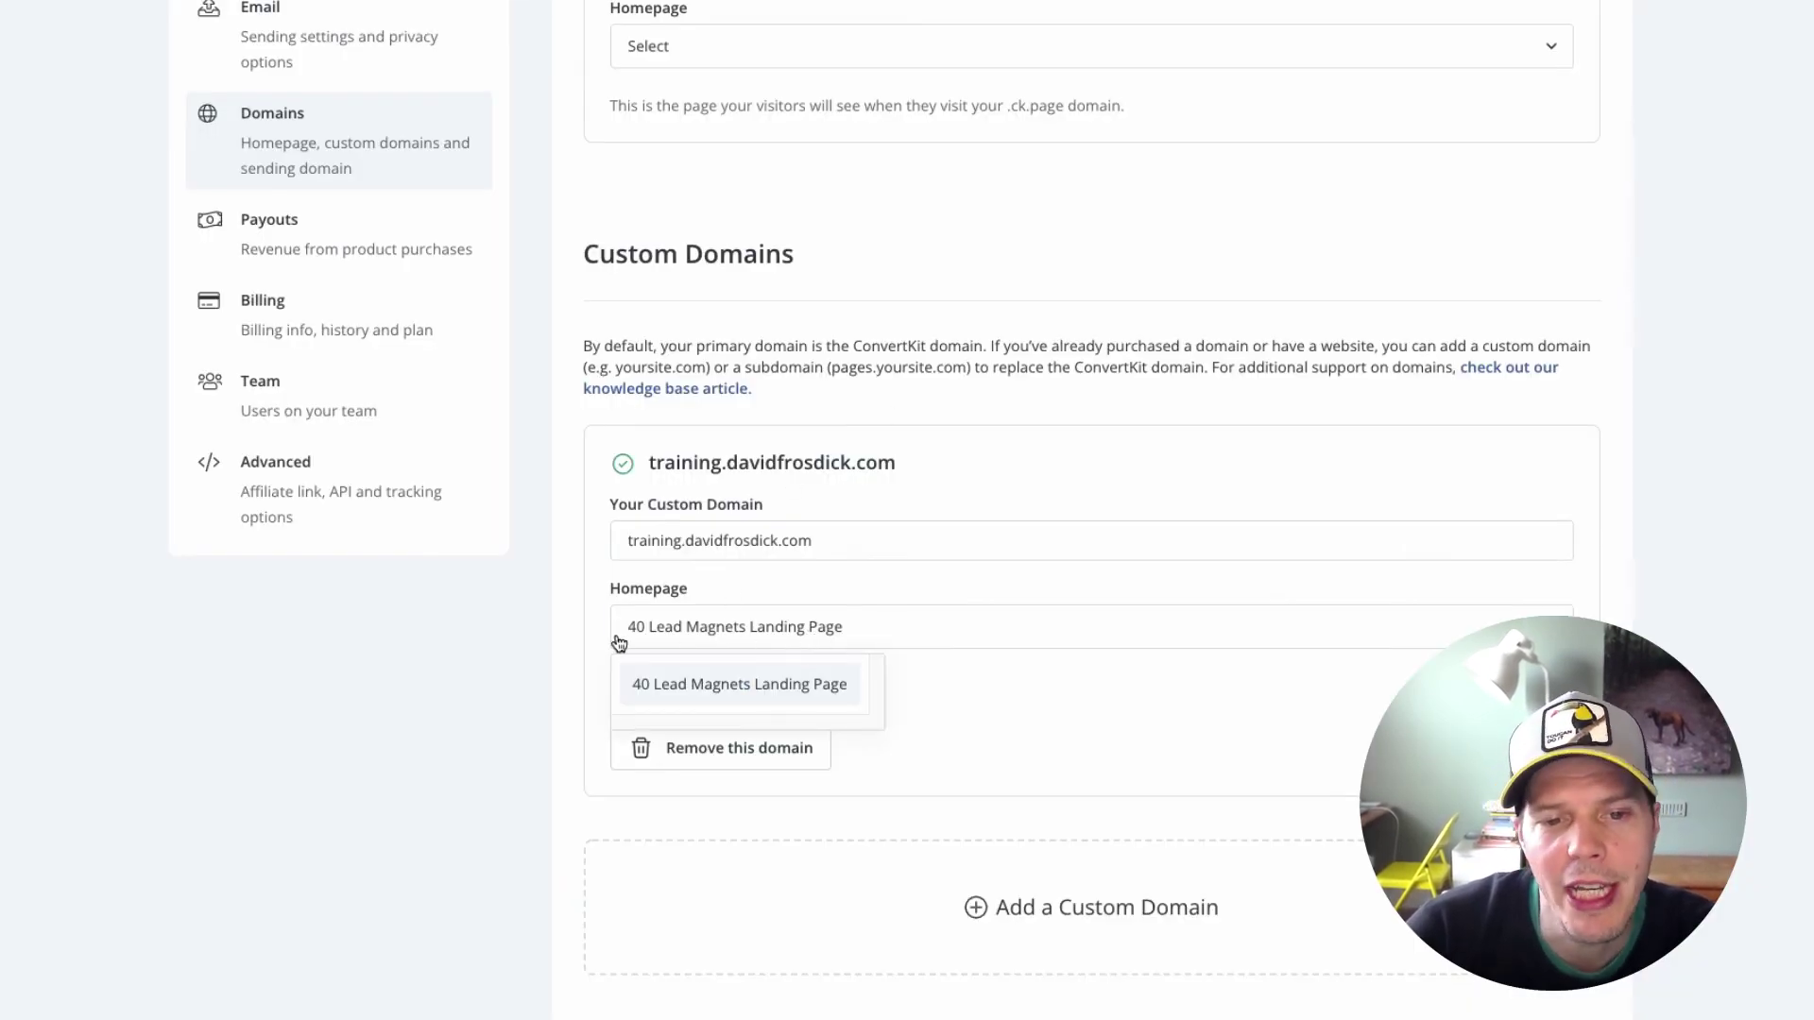
pyautogui.click(580, 625)
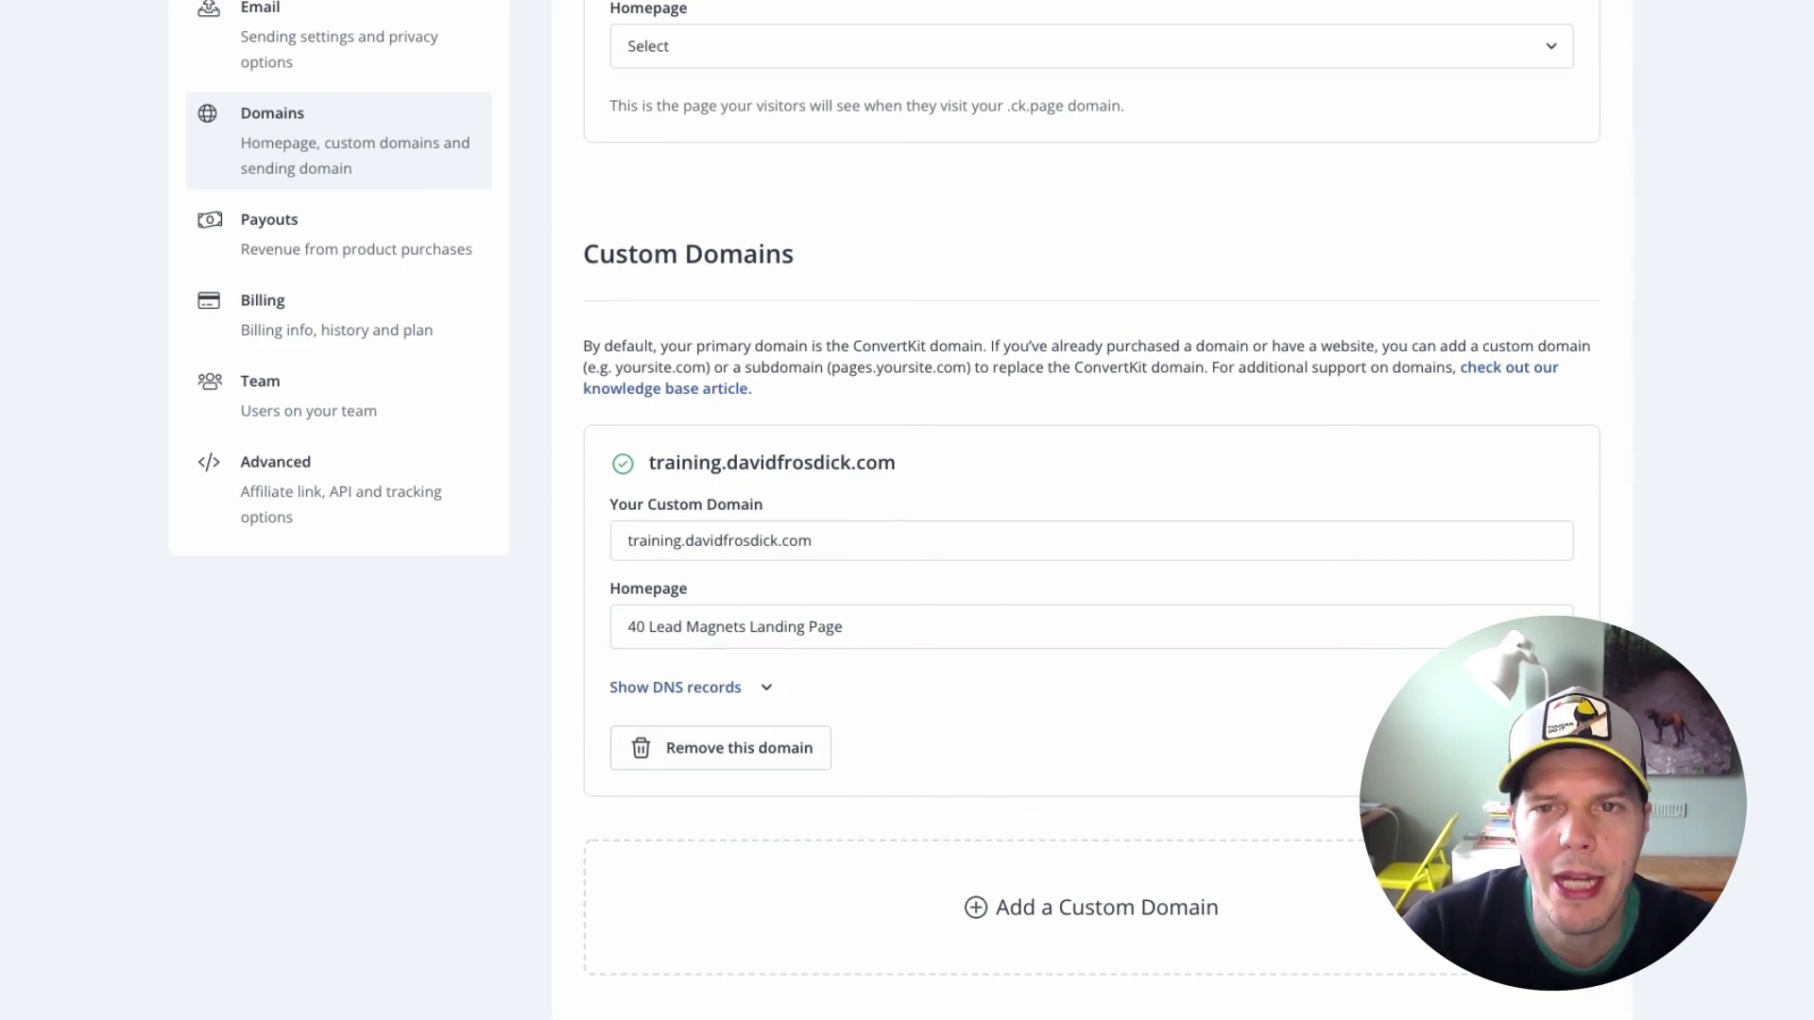
pyautogui.click(1108, 33)
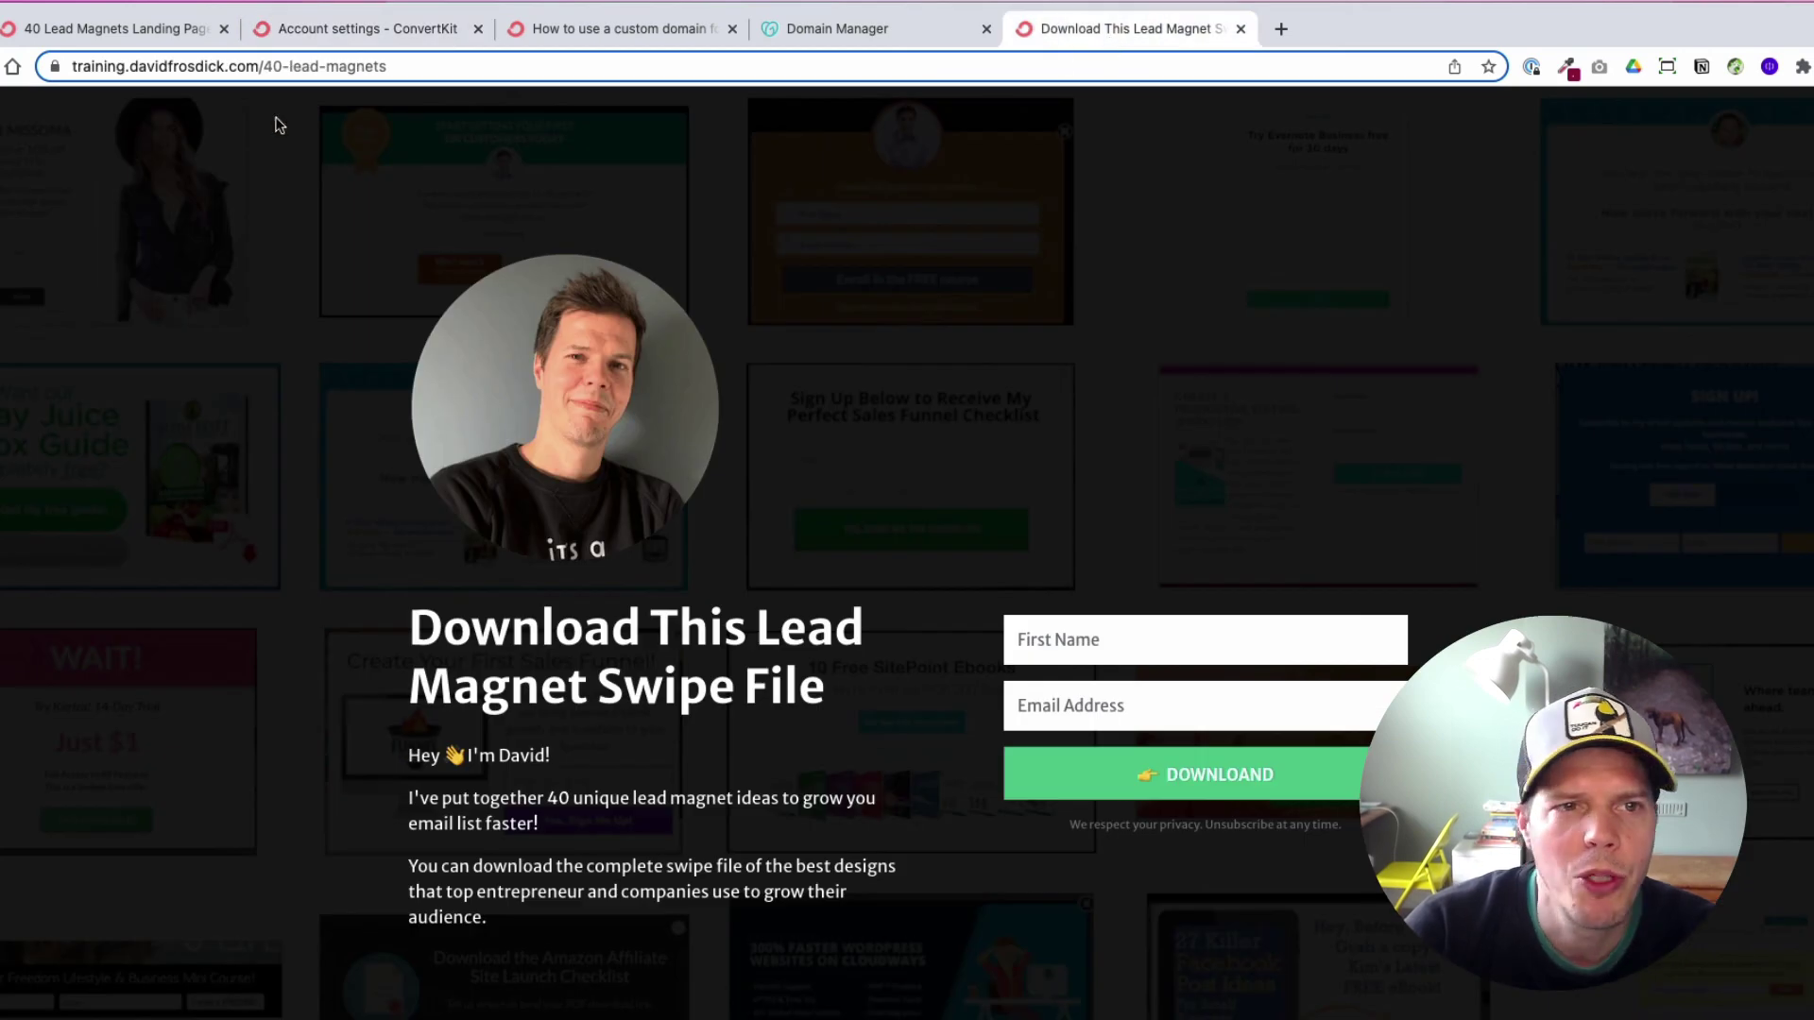
pyautogui.click(265, 68)
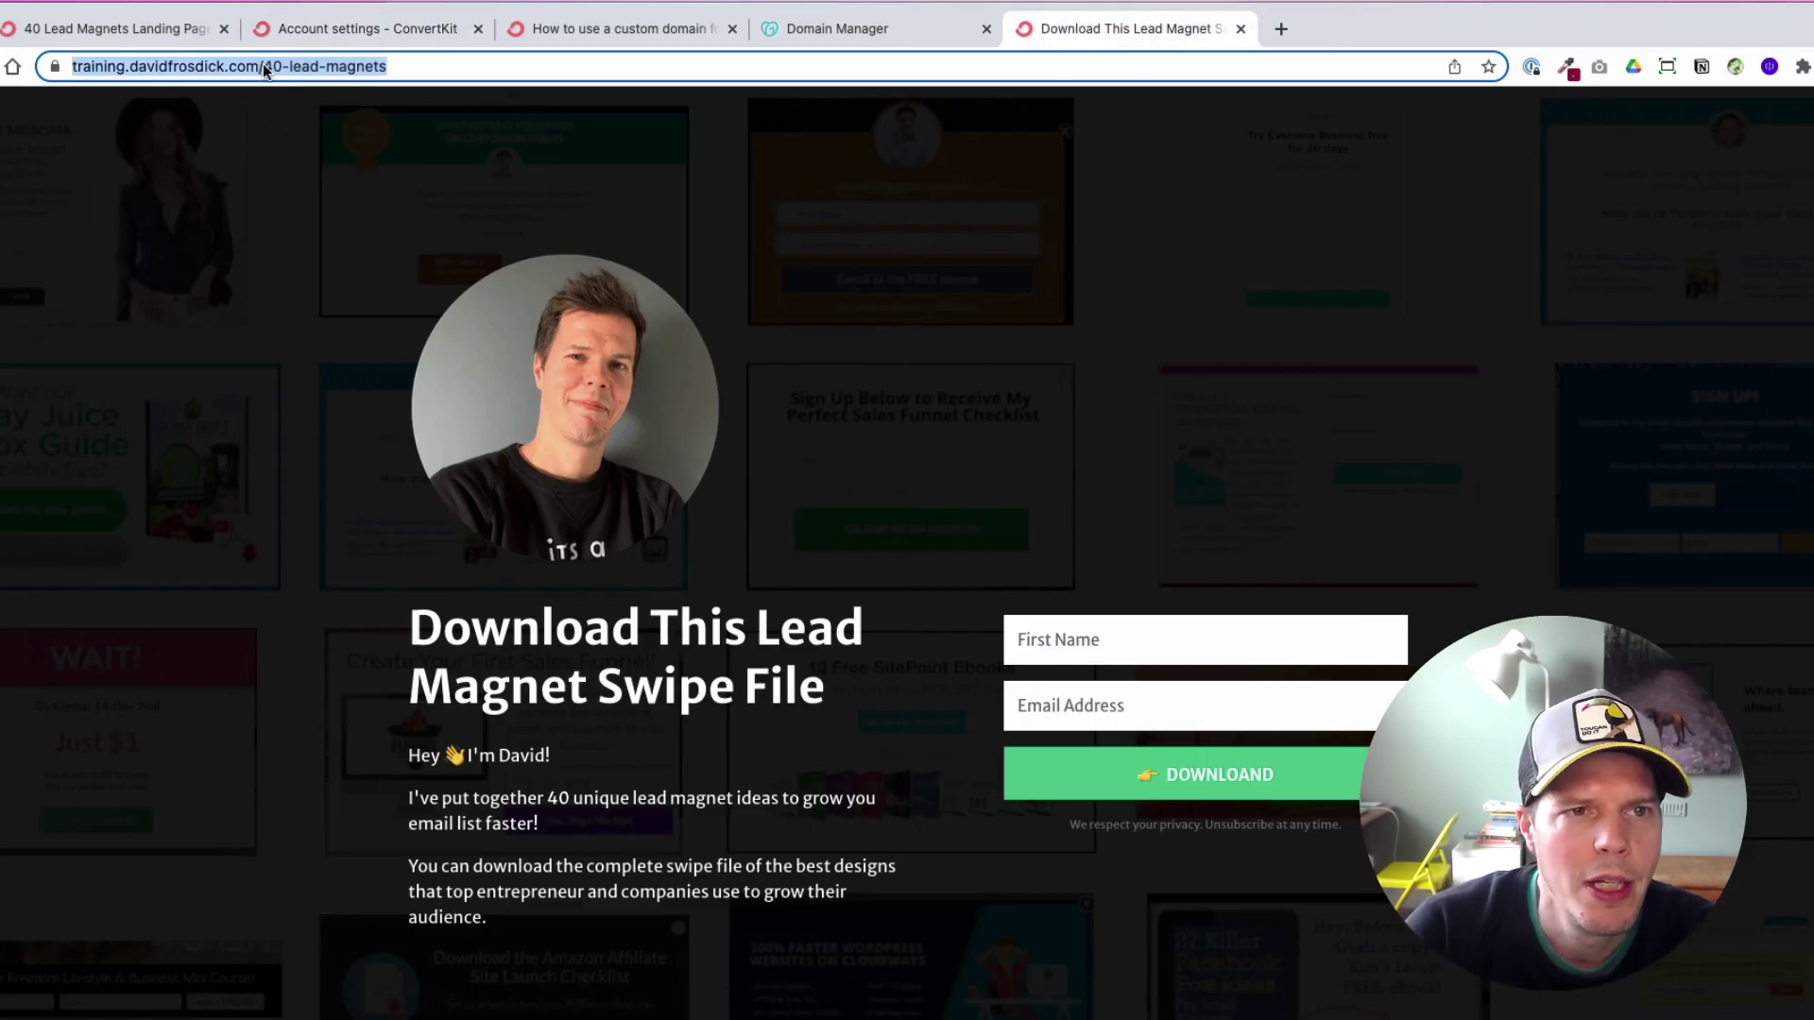
# Compare the live page's address with the URL listed in the landing page's Domain Name settings.
pyautogui.click(161, 30)
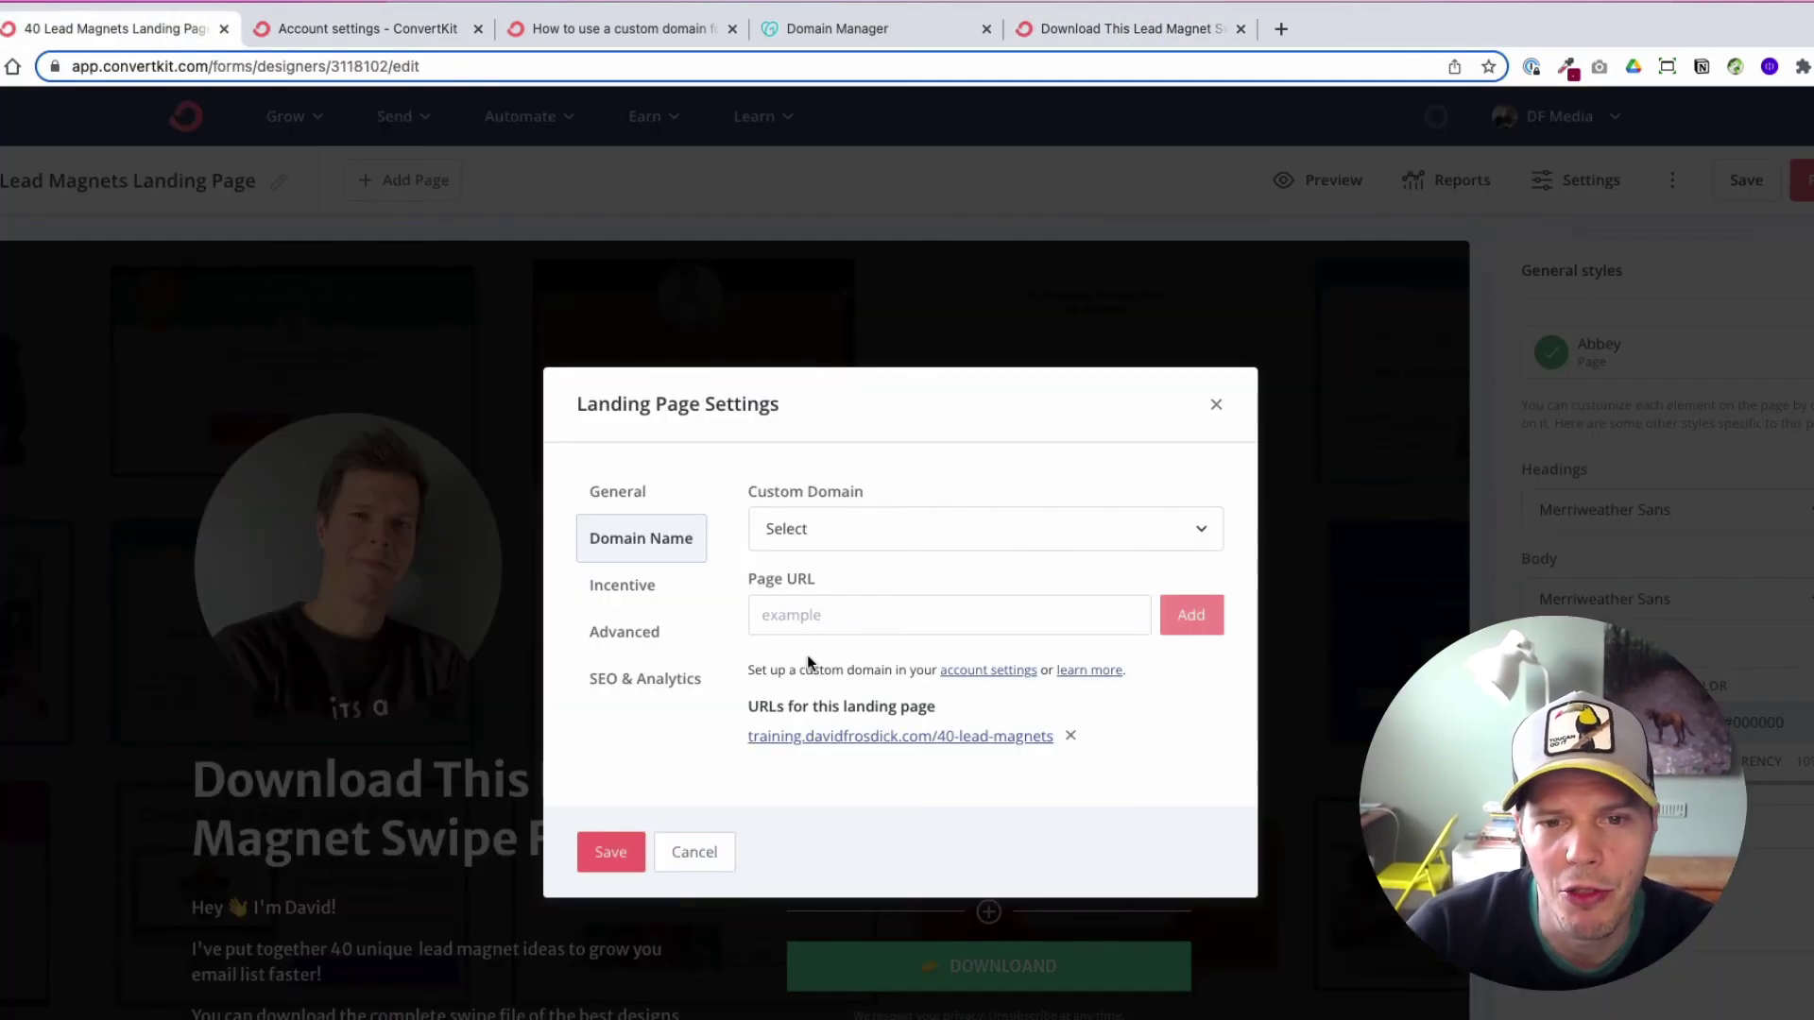
pyautogui.click(1096, 41)
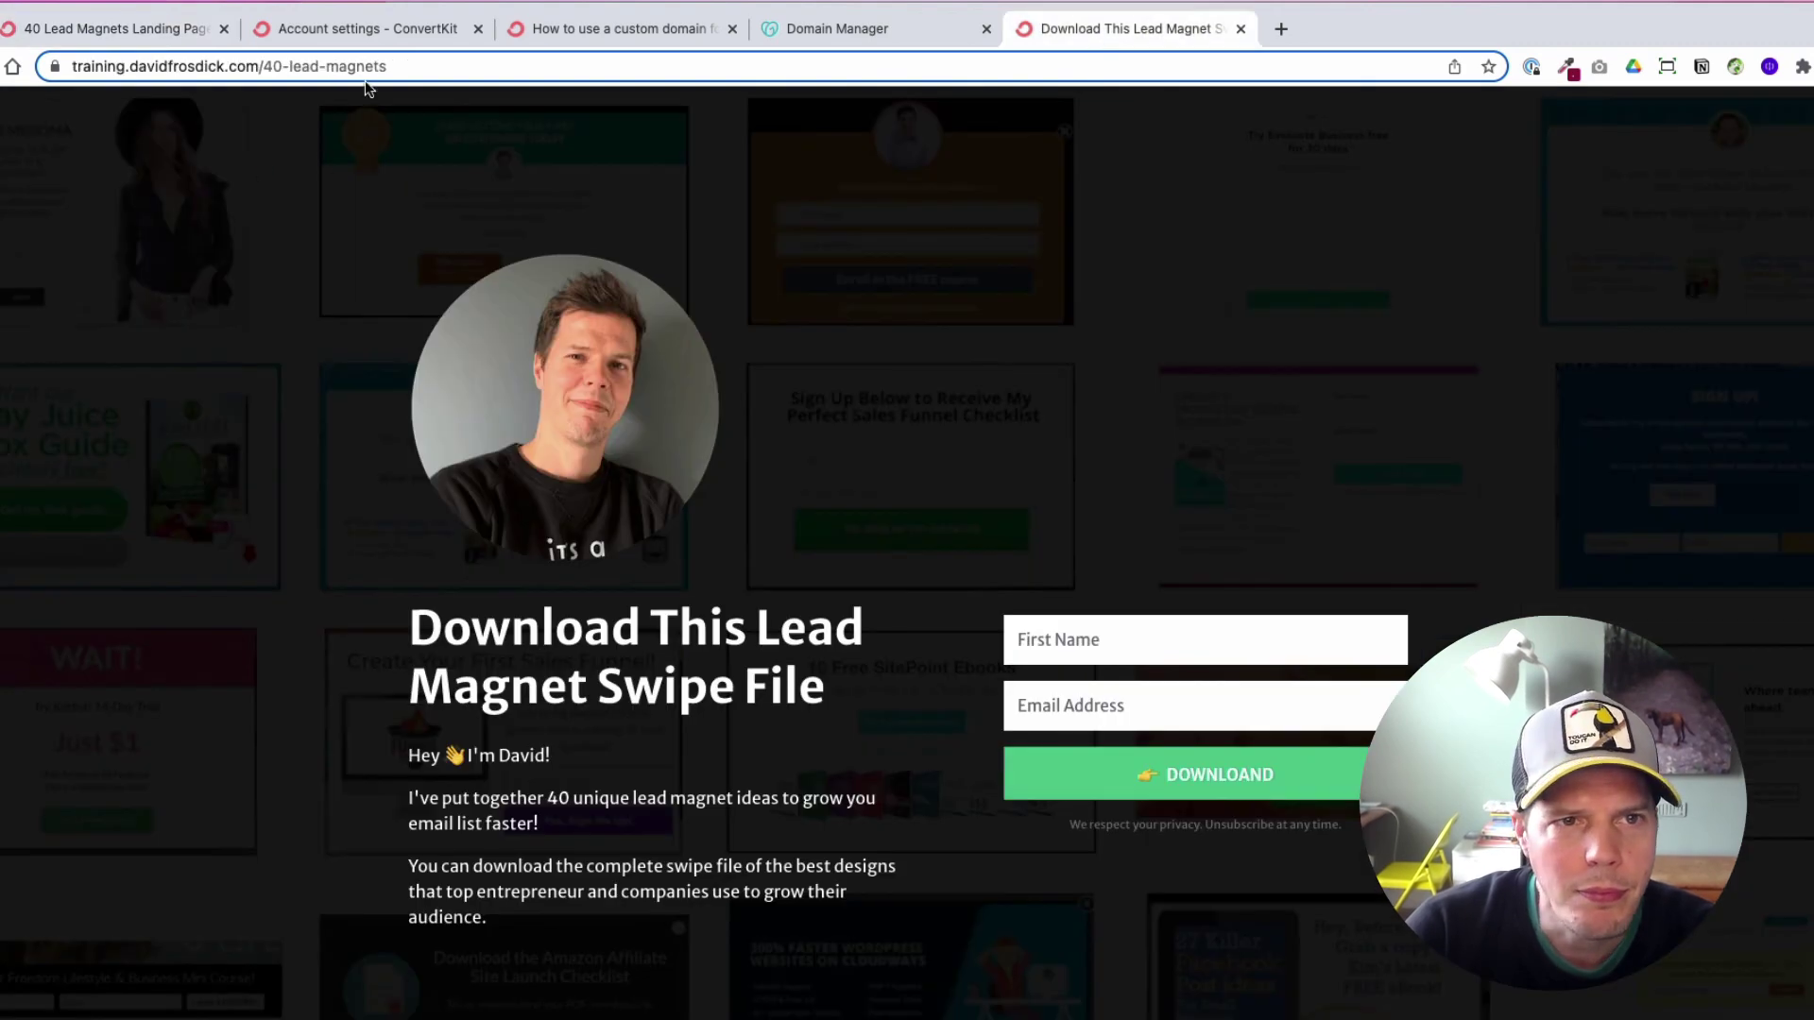
pyautogui.click(162, 32)
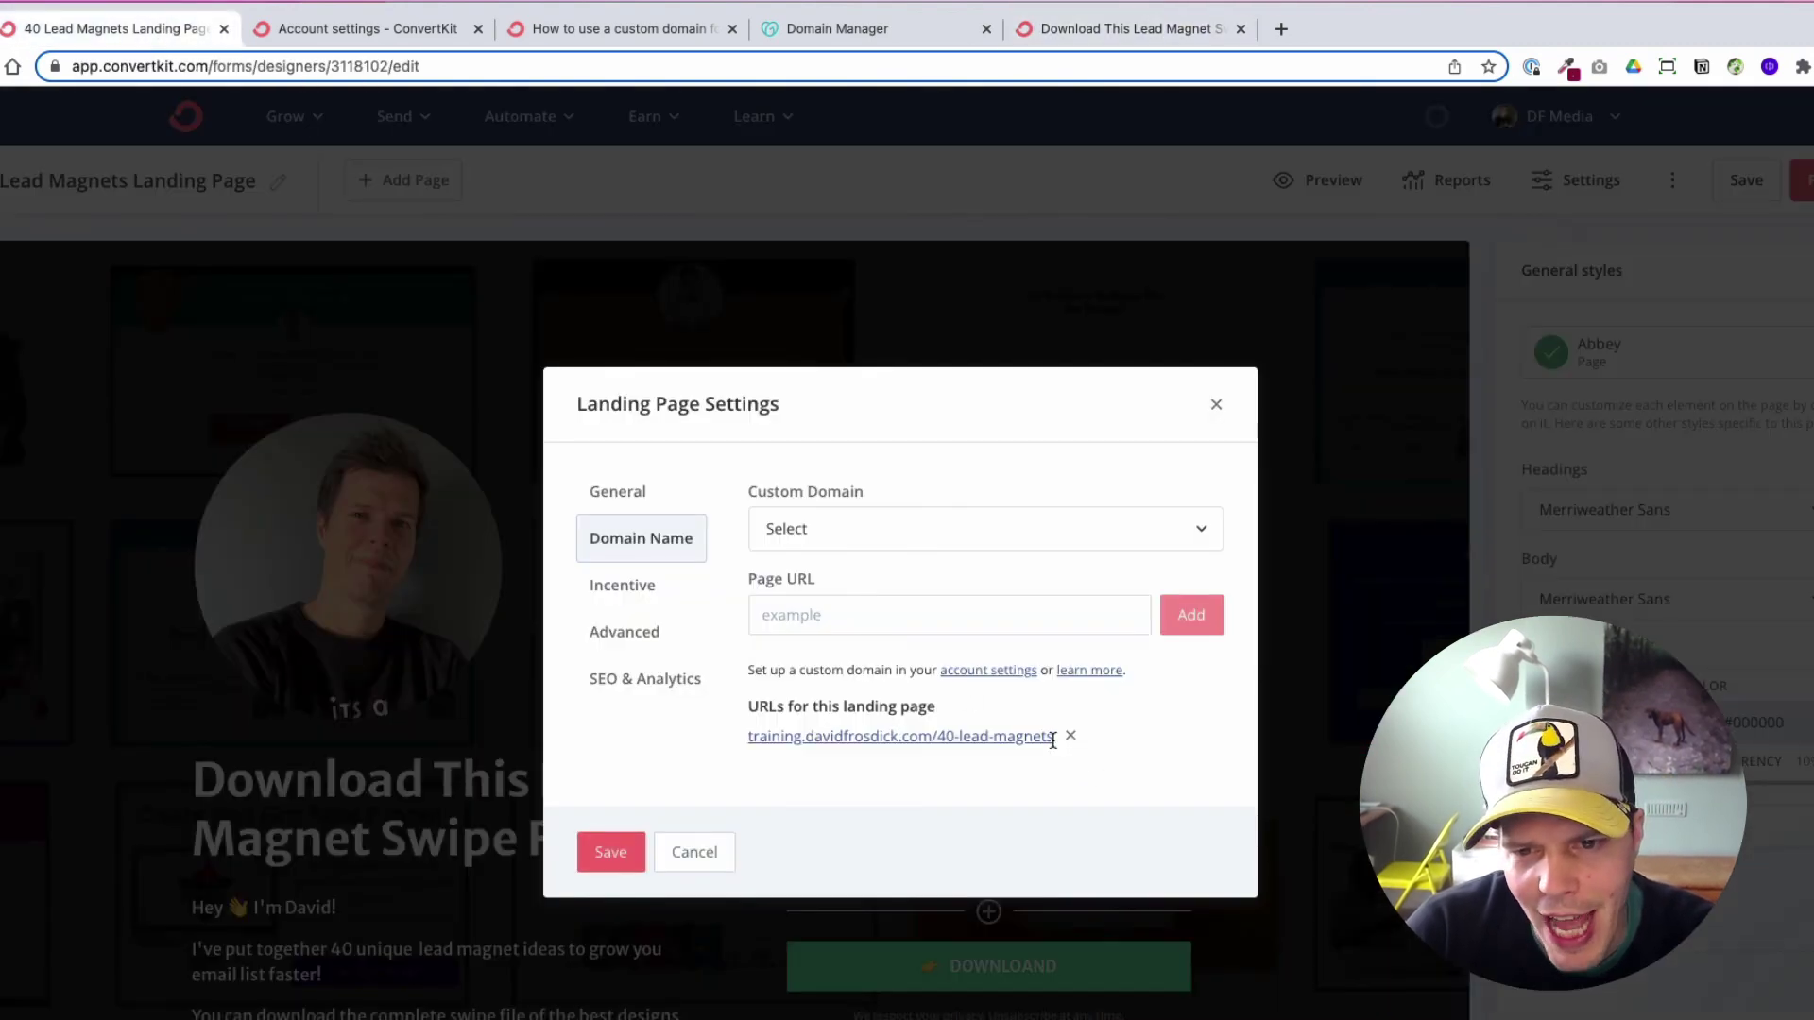
pyautogui.click(1176, 30)
# Load the training subdomain without the "40-lead-magnets" path and compare the page with the Homepage selected in the custom domain settings.
pyautogui.click(434, 68)
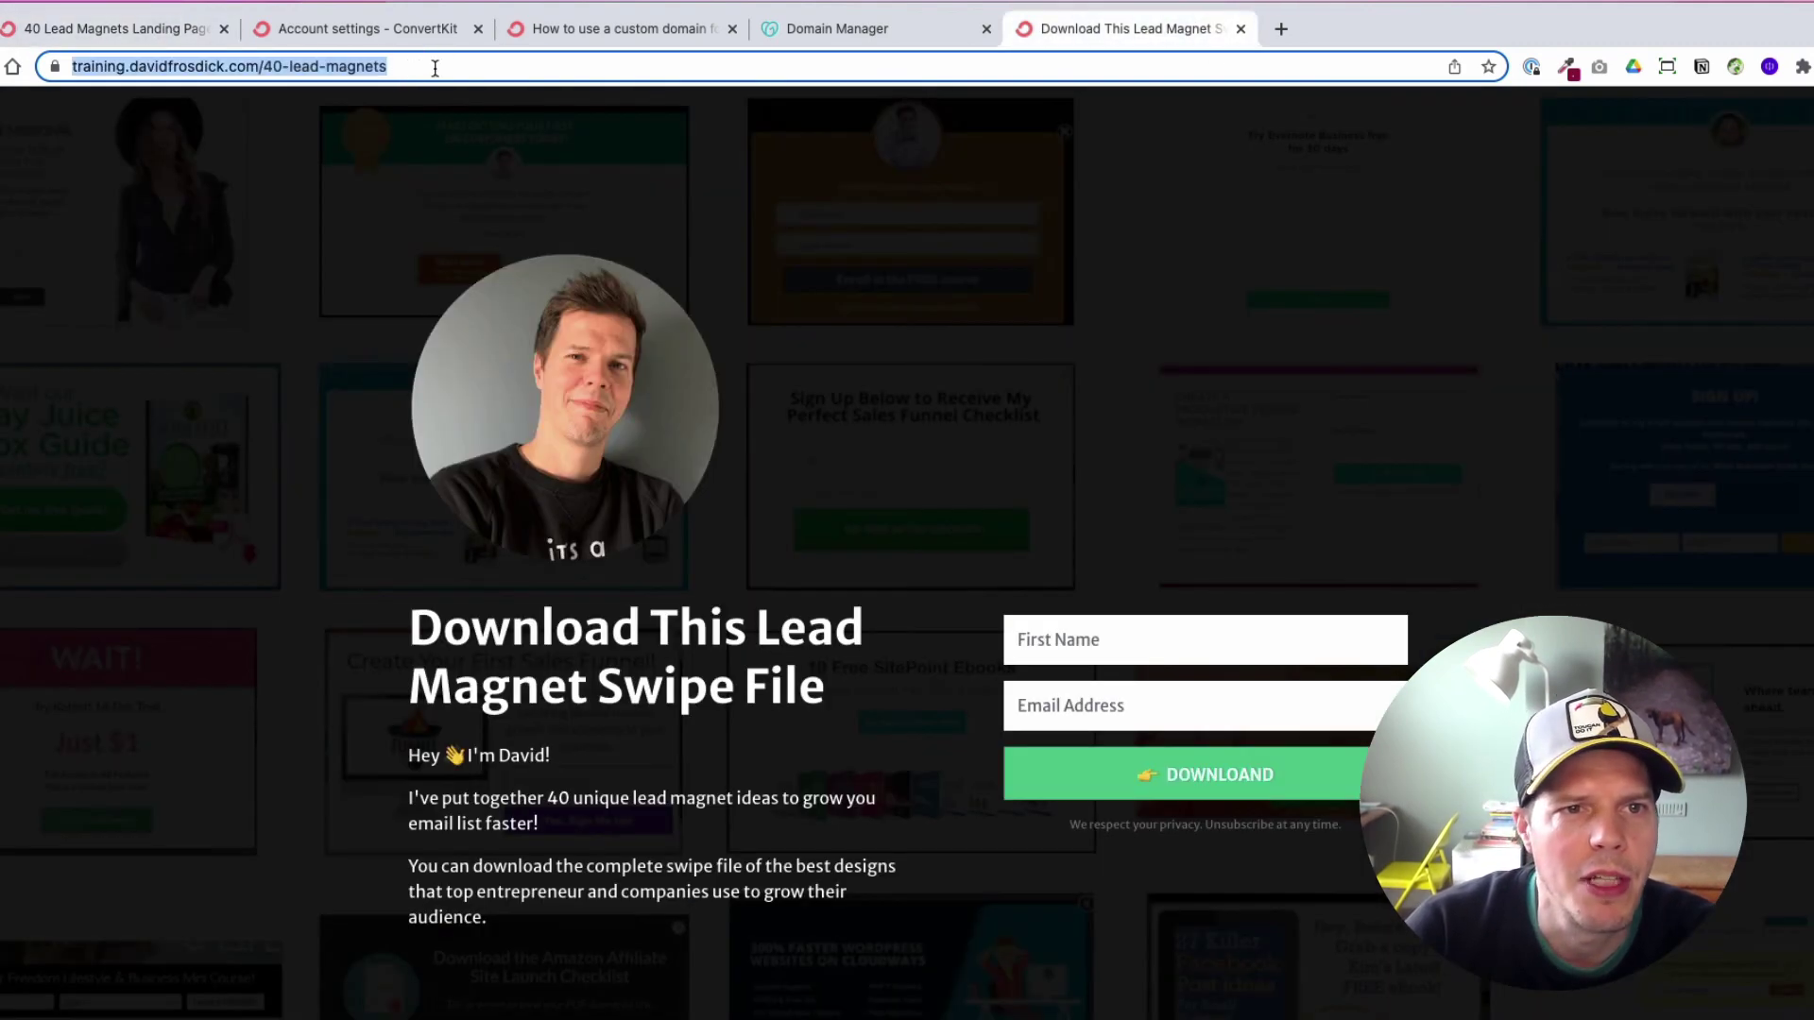
pyautogui.moveTo(434, 68); pyautogui.dragTo(311, 66)
pyautogui.press('BackSpace')
pyautogui.press('Return')
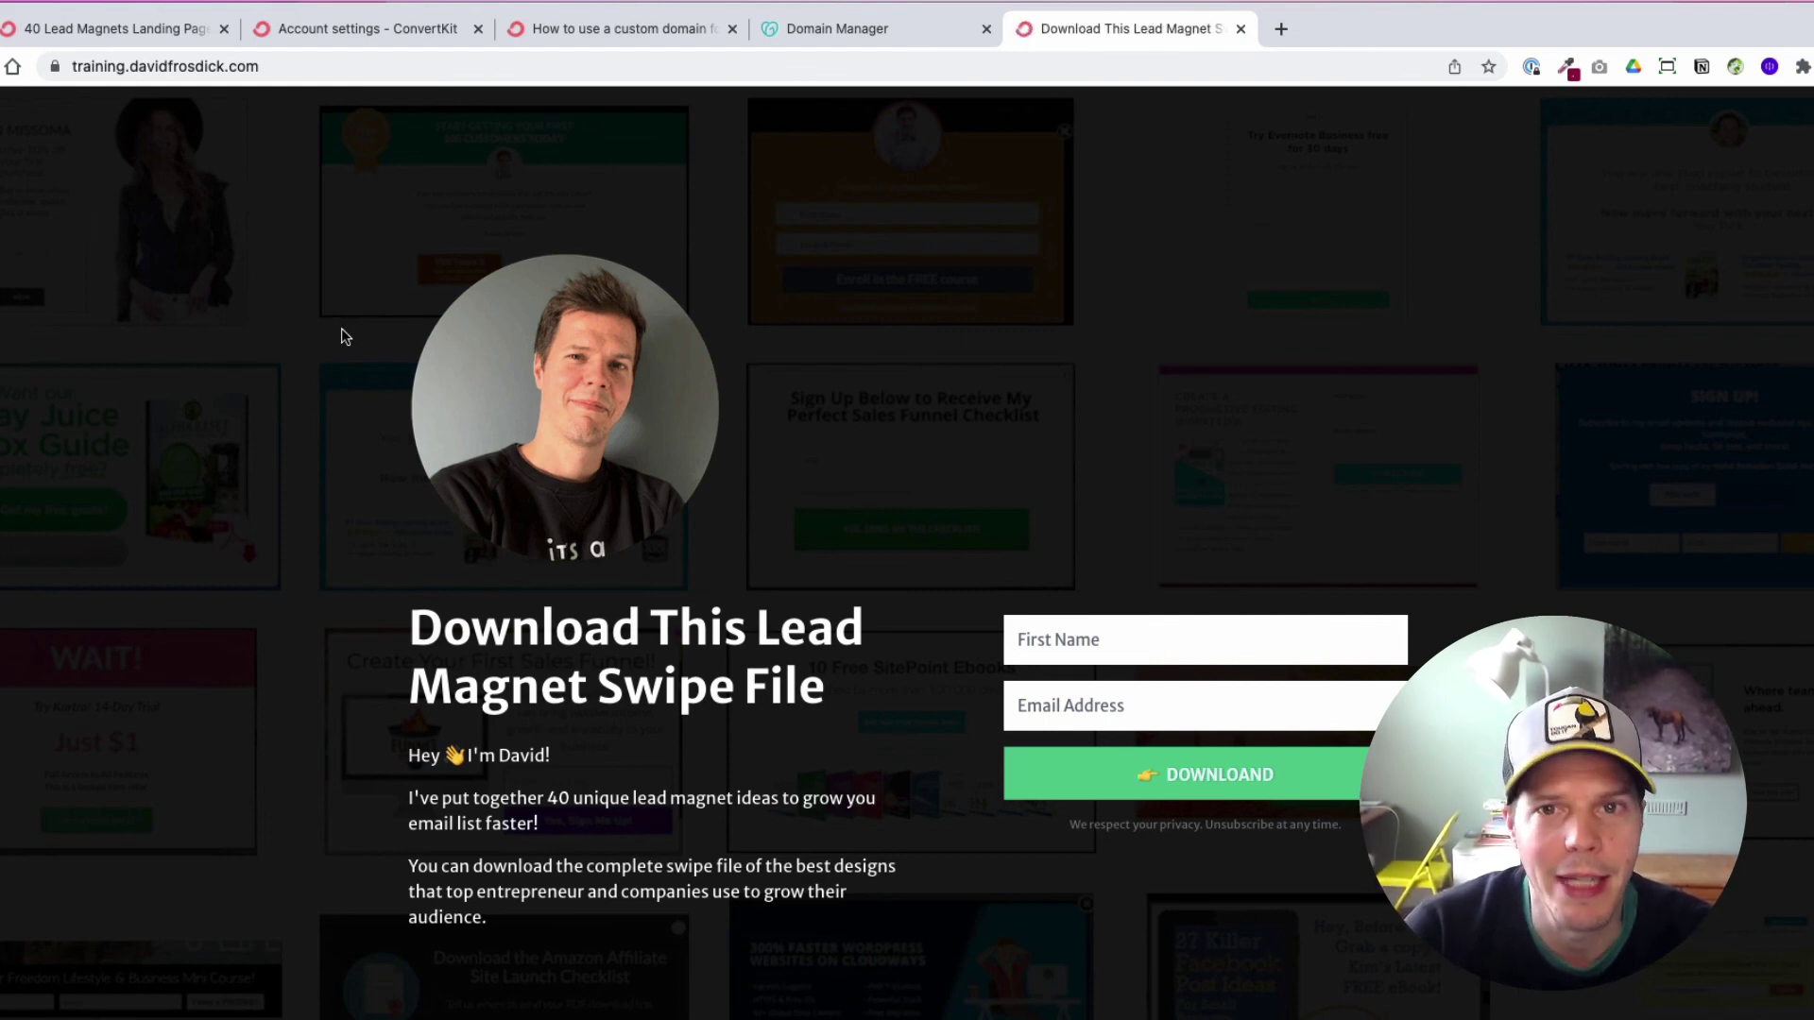
pyautogui.click(344, 42)
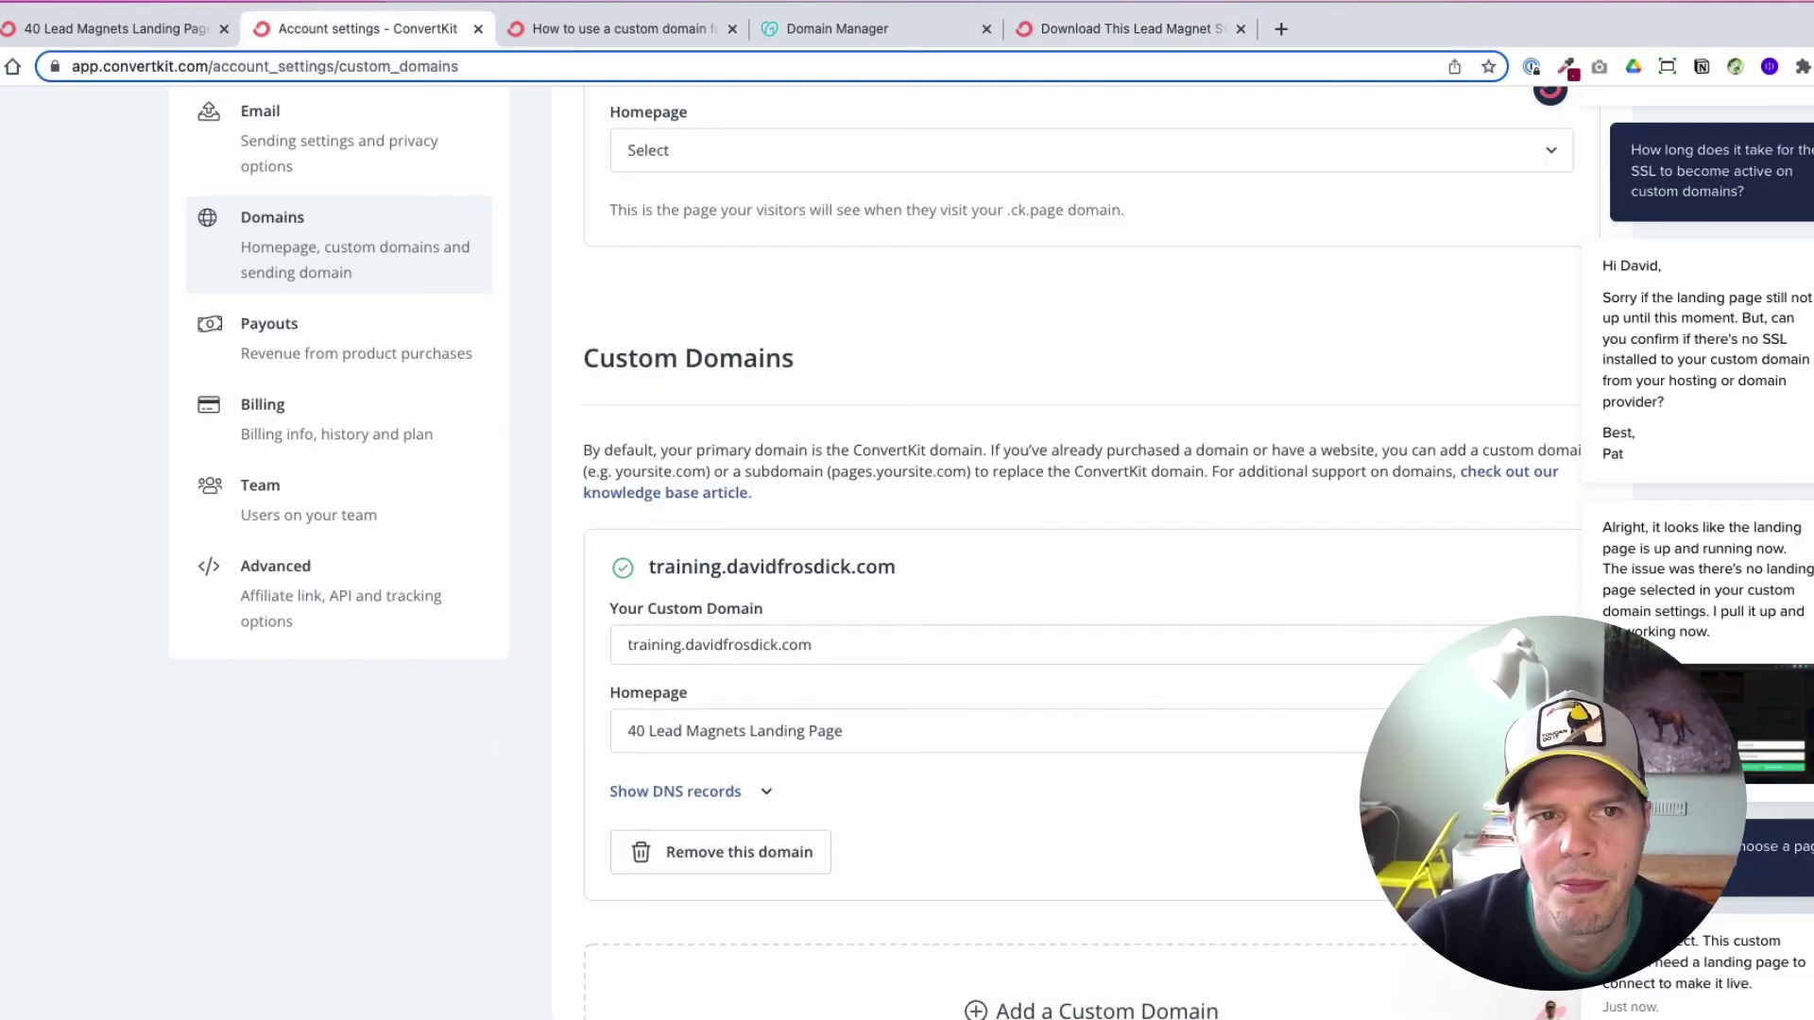
pyautogui.click(1185, 28)
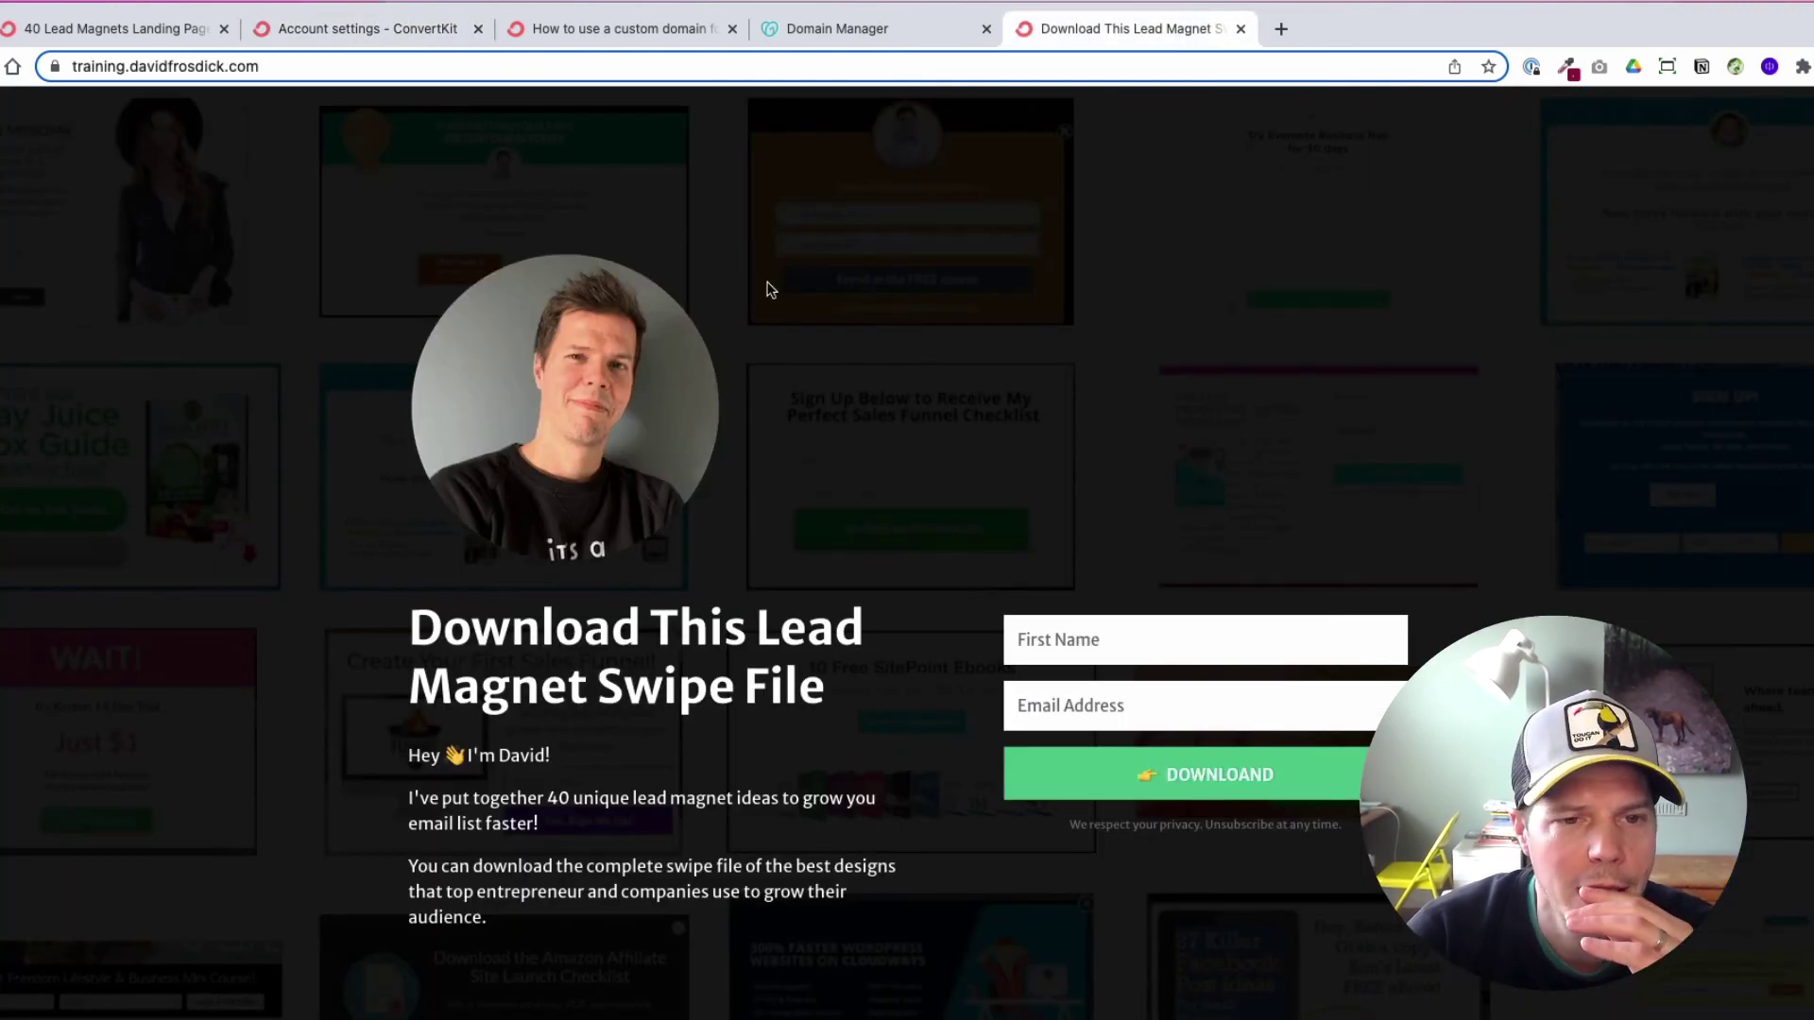